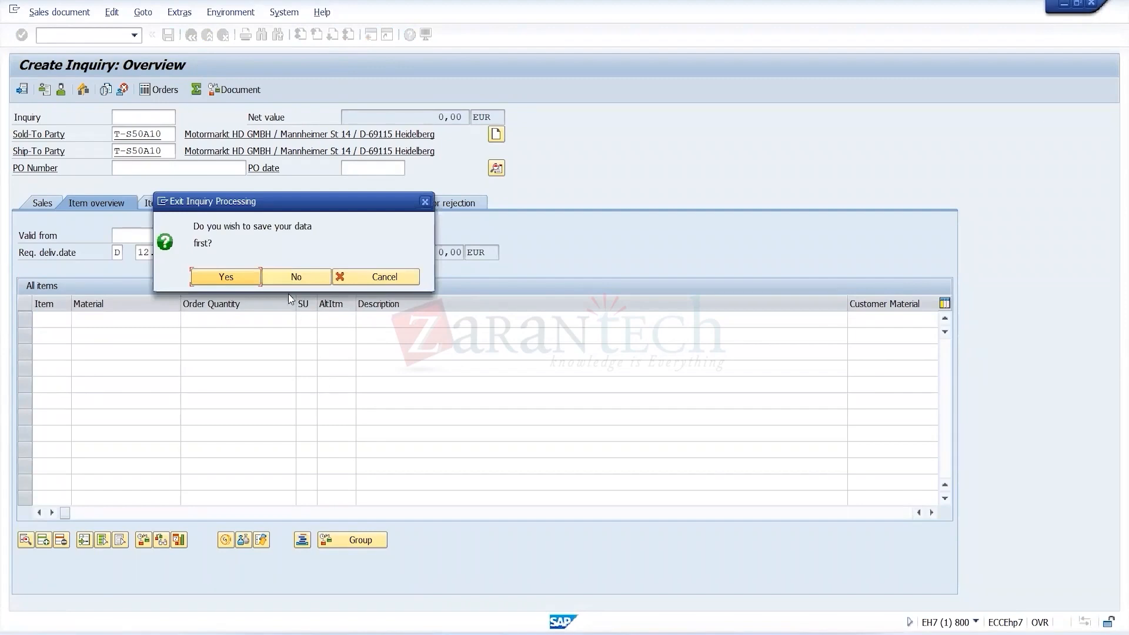
Discard the open inquiry without saving and start a new inquiry of type IN.
{"action": "left_click", "coordinate": [289, 280]}
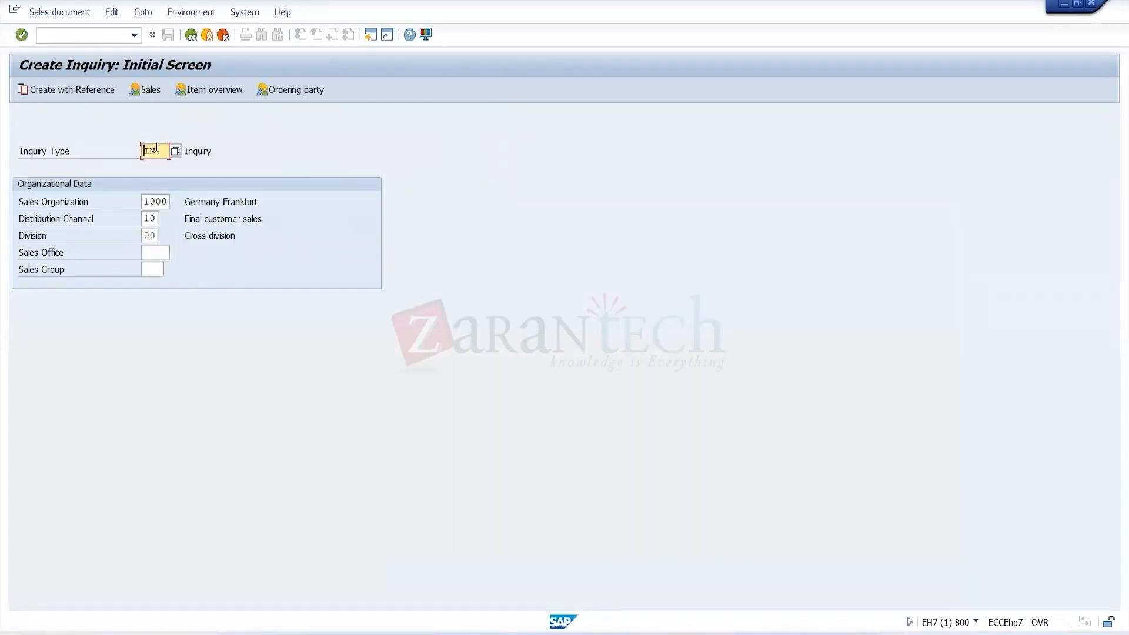
{"action": "left_click_drag", "start_coordinate": [159, 151], "coordinate": [124, 152]}
{"action": "key", "text": "Return"}
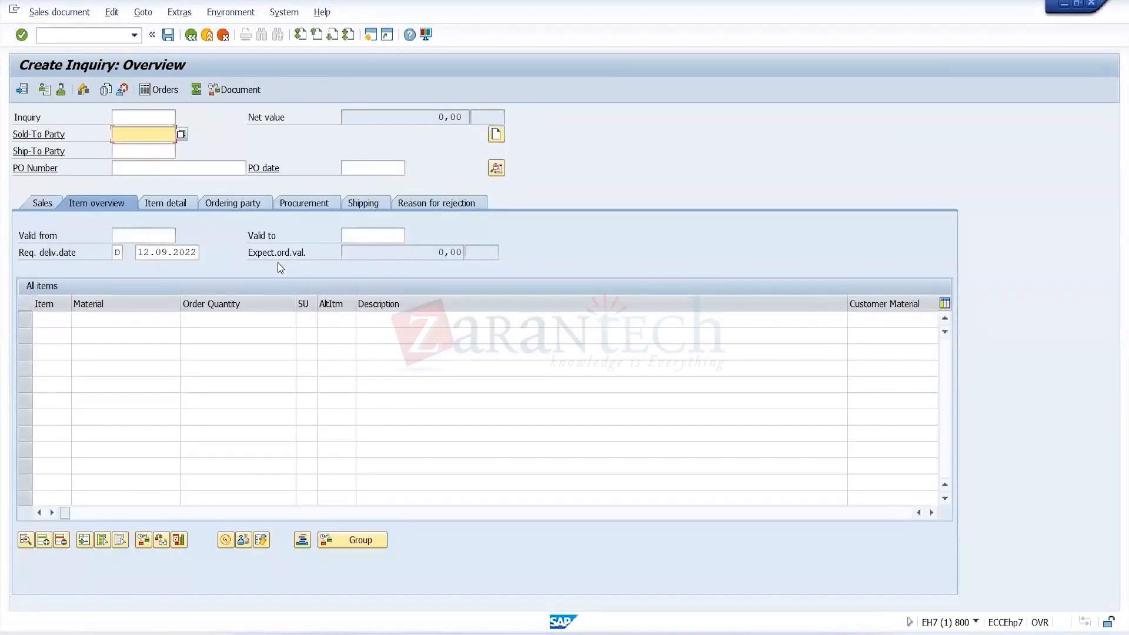
Enter Motormarkt HD GMBH as the inquiry's sold-to party and accept the redetermined sales area.
{"action": "type", "text": "T"}
{"action": "left_click", "coordinate": [166, 164]}
{"action": "key", "text": "Return"}
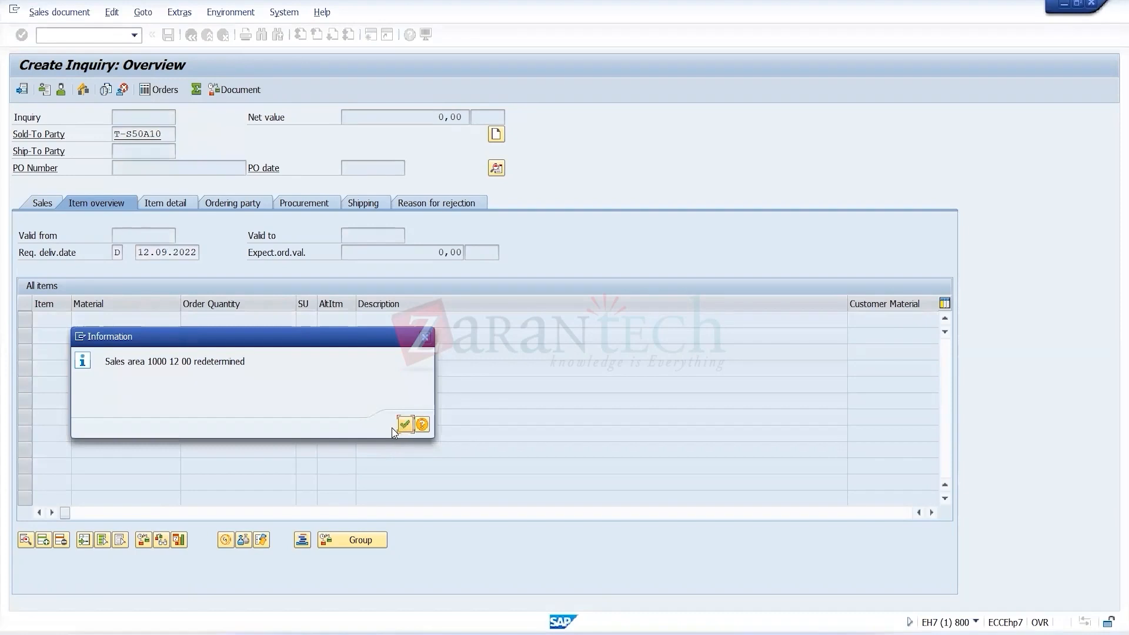
{"action": "left_click", "coordinate": [398, 428]}
Add material T-AS310 with an order quantity of 10 as the first item and show the inquiry's sales data.
{"action": "type", "text": "T"}
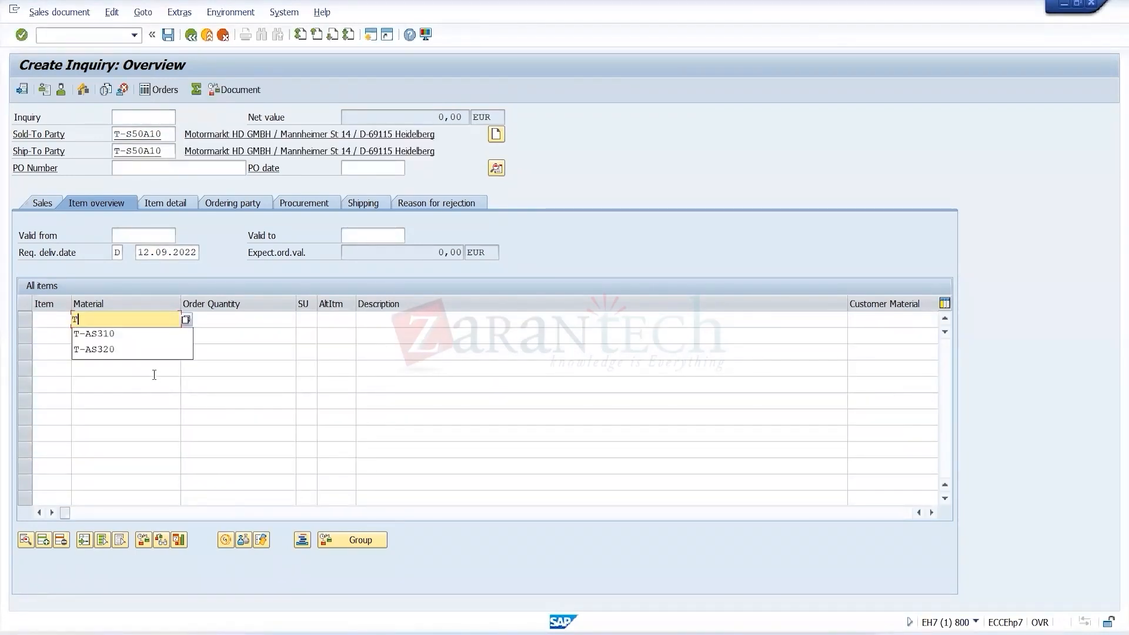
{"action": "left_click", "coordinate": [139, 339]}
{"action": "left_click", "coordinate": [193, 318]}
{"action": "type", "text": "10"}
{"action": "left_click", "coordinate": [41, 203]}
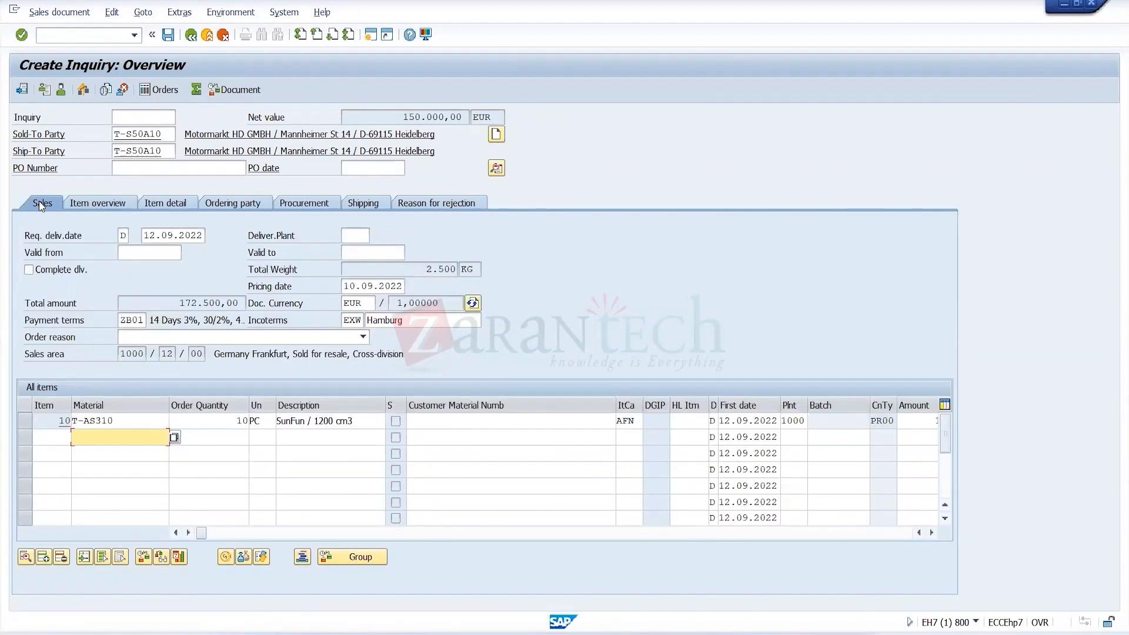
Review the delivery block options in the inquiry's shipping data and set the header delivery block to 01 Credit limits.
{"action": "left_click", "coordinate": [384, 210]}
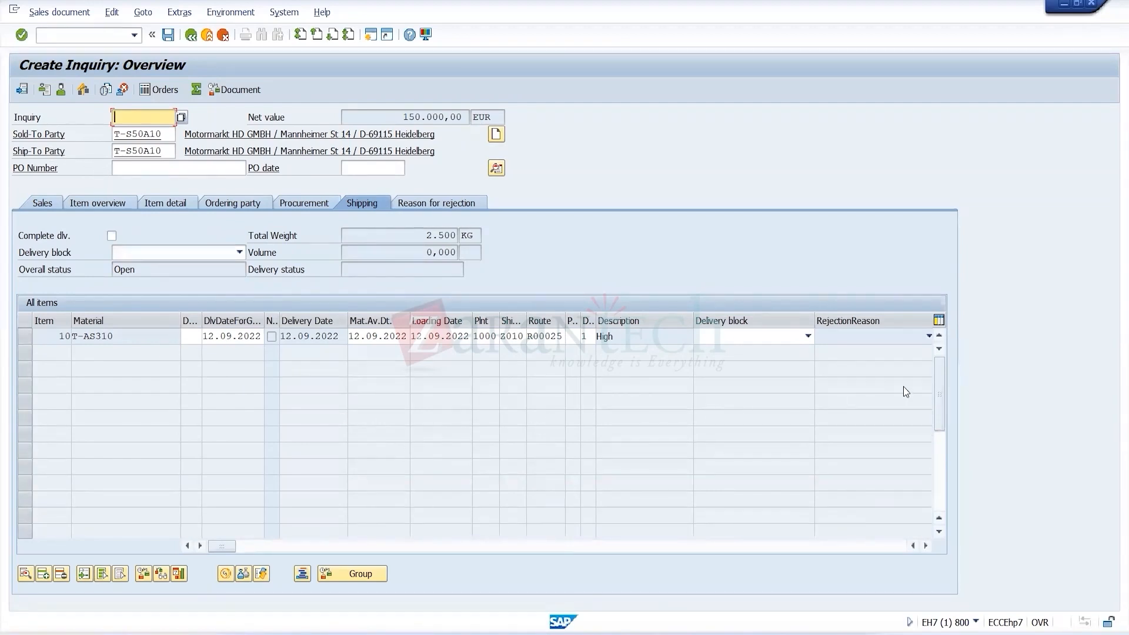
{"action": "left_click", "coordinate": [227, 254]}
{"action": "left_click", "coordinate": [228, 255]}
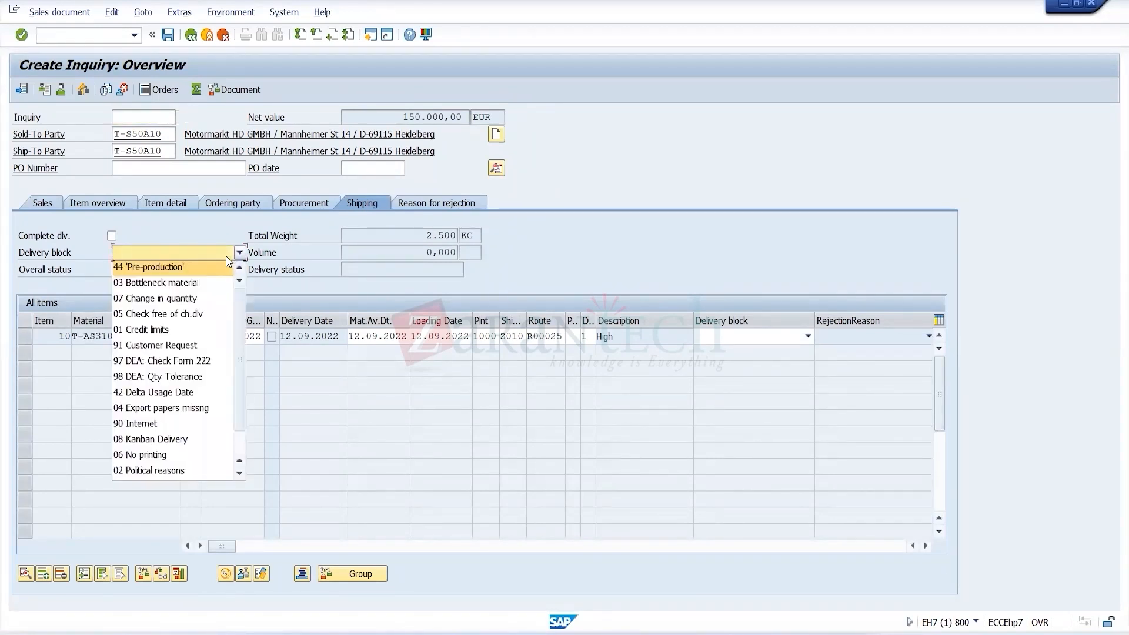
{"action": "left_click", "coordinate": [292, 262]}
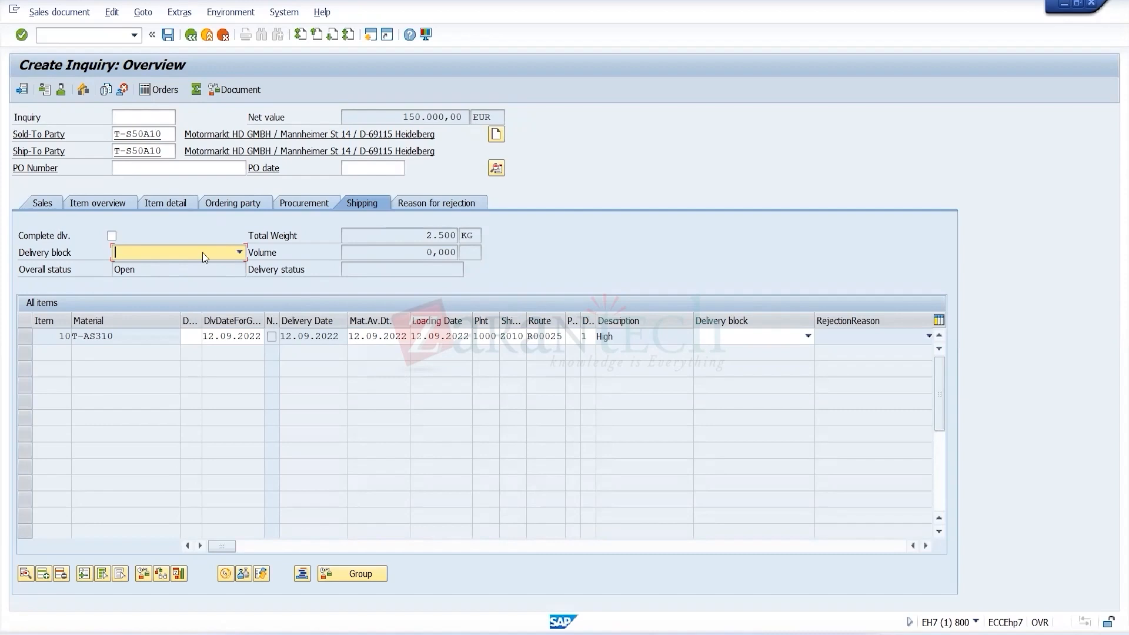
{"action": "left_click", "coordinate": [240, 253]}
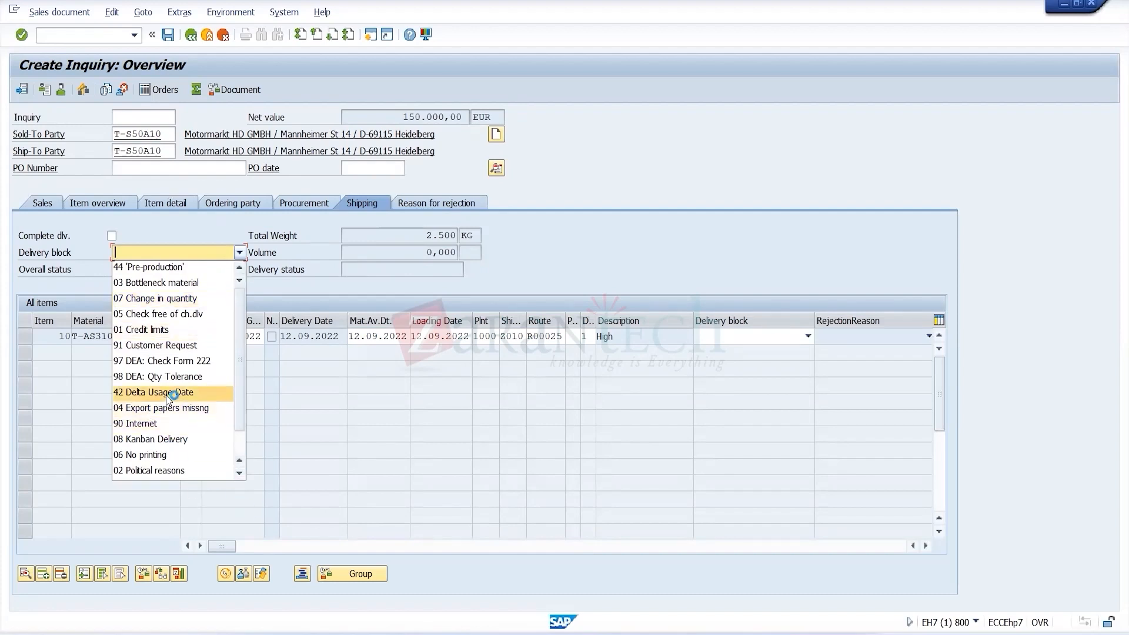
{"action": "scroll", "coordinate": [166, 395], "scroll_direction": "down", "scroll_amount": 1}
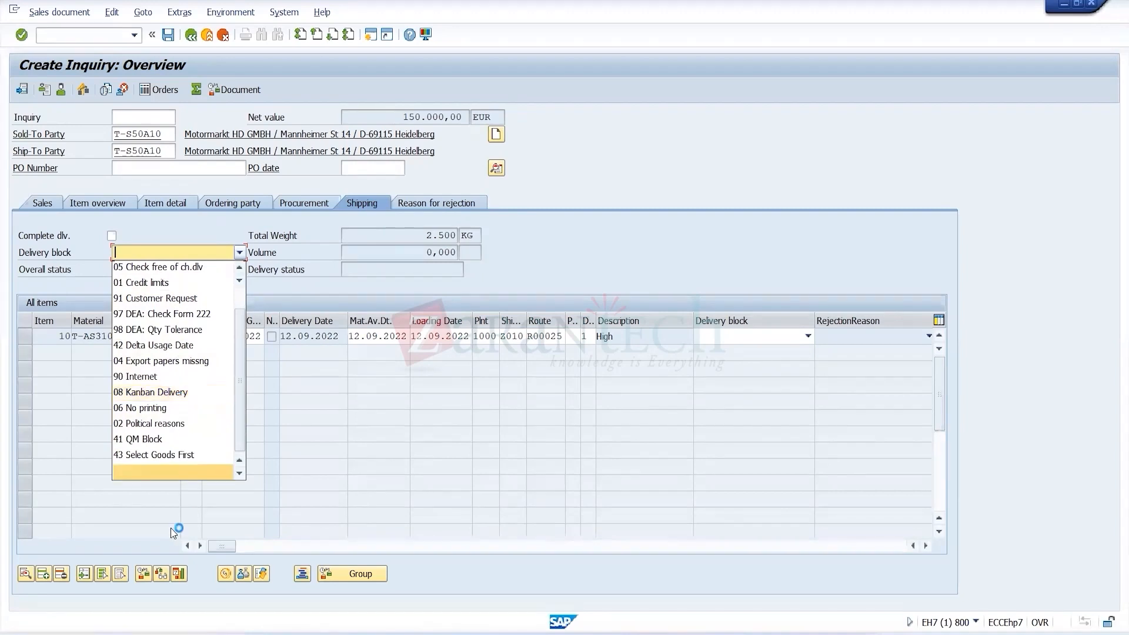
{"action": "scroll", "coordinate": [162, 370], "scroll_direction": "up", "scroll_amount": 1}
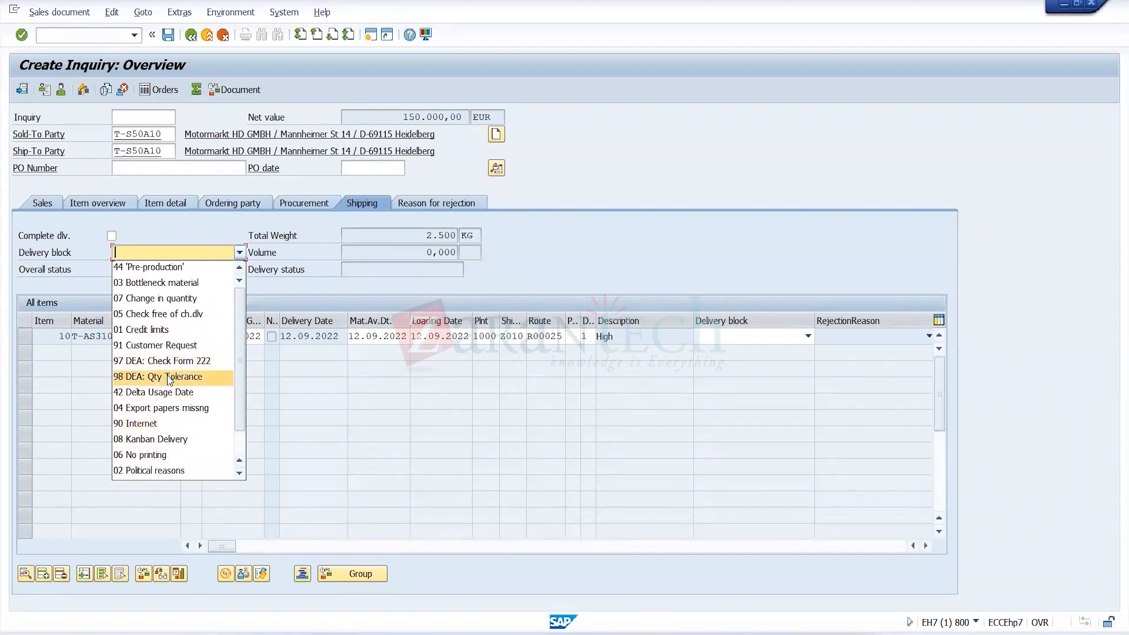
{"action": "left_click", "coordinate": [169, 330]}
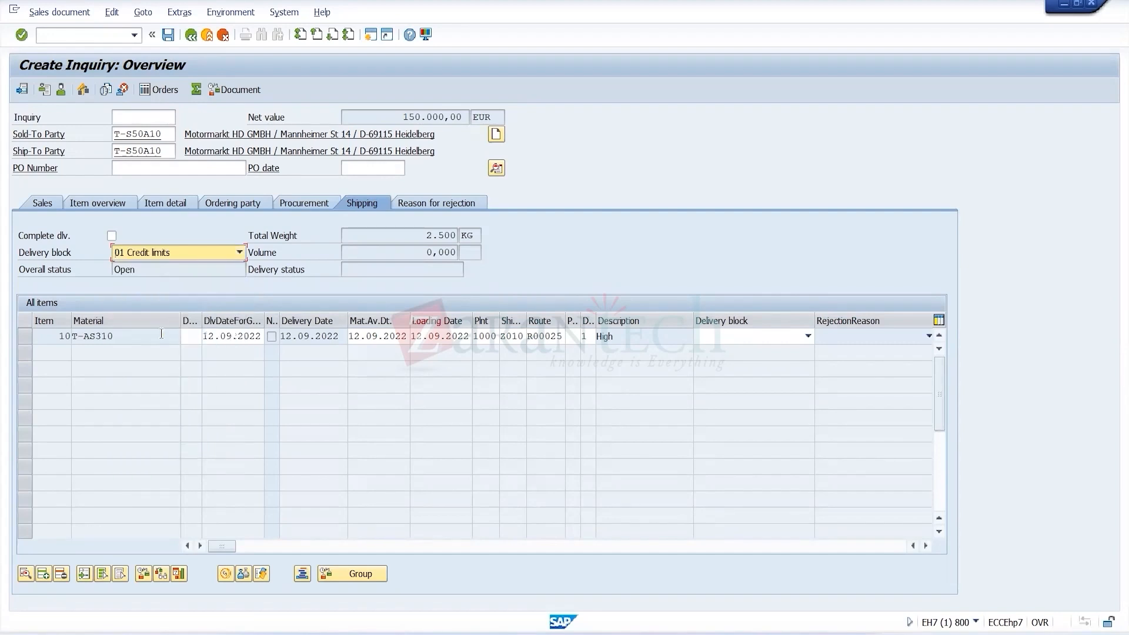
Look through the header delivery block options again and keep 01 Credit limits selected.
{"action": "left_click", "coordinate": [181, 252]}
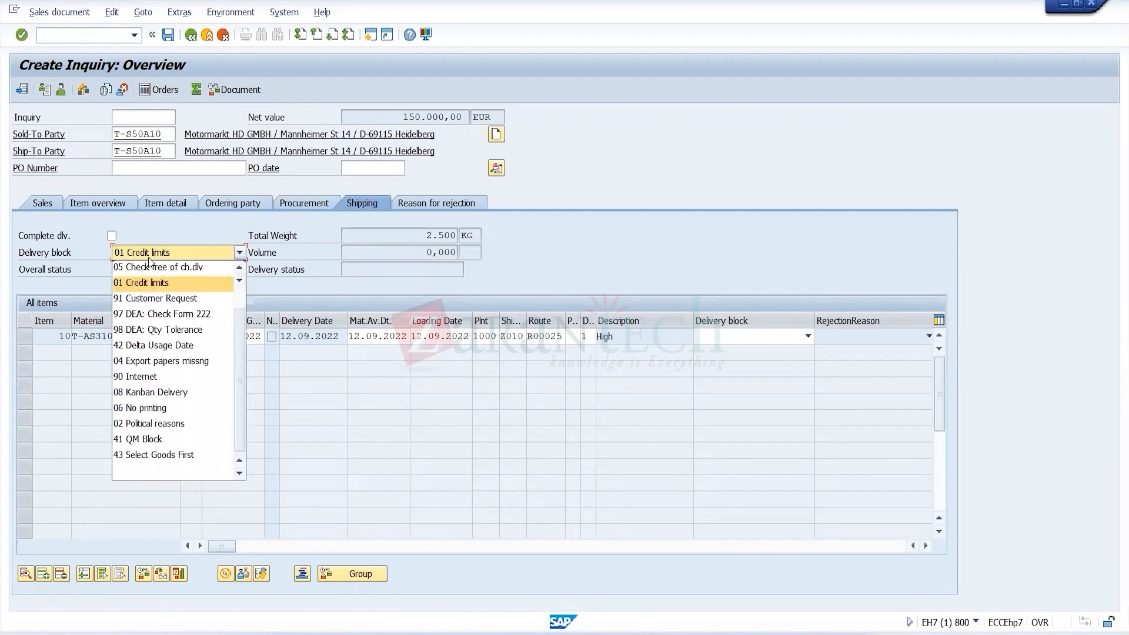
{"action": "left_click", "coordinate": [454, 473]}
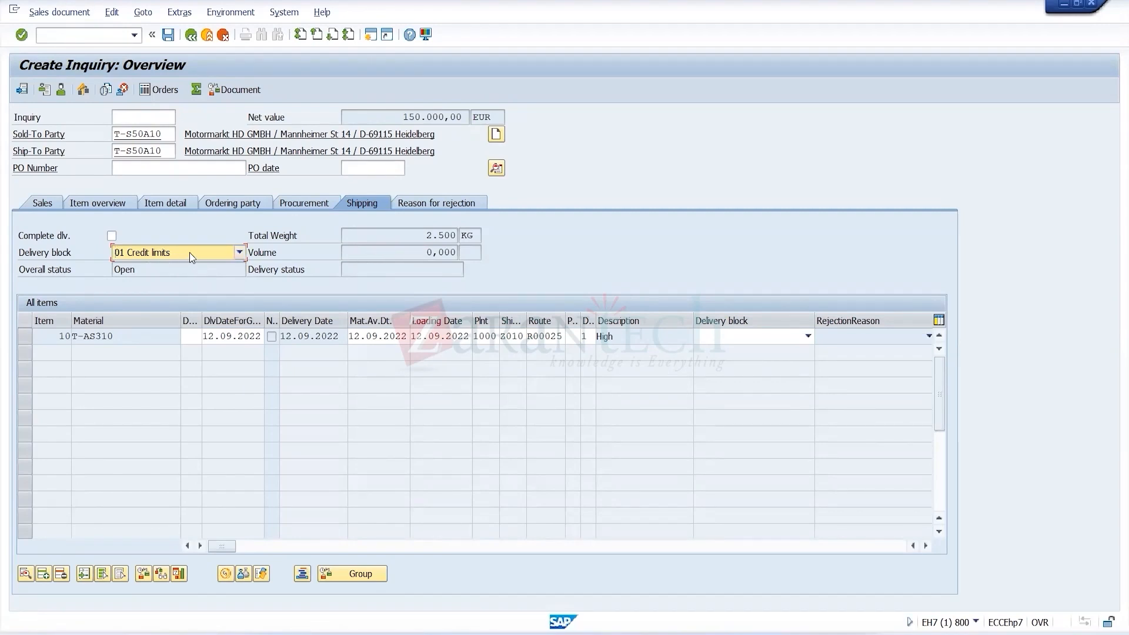
{"action": "left_click", "coordinate": [231, 251]}
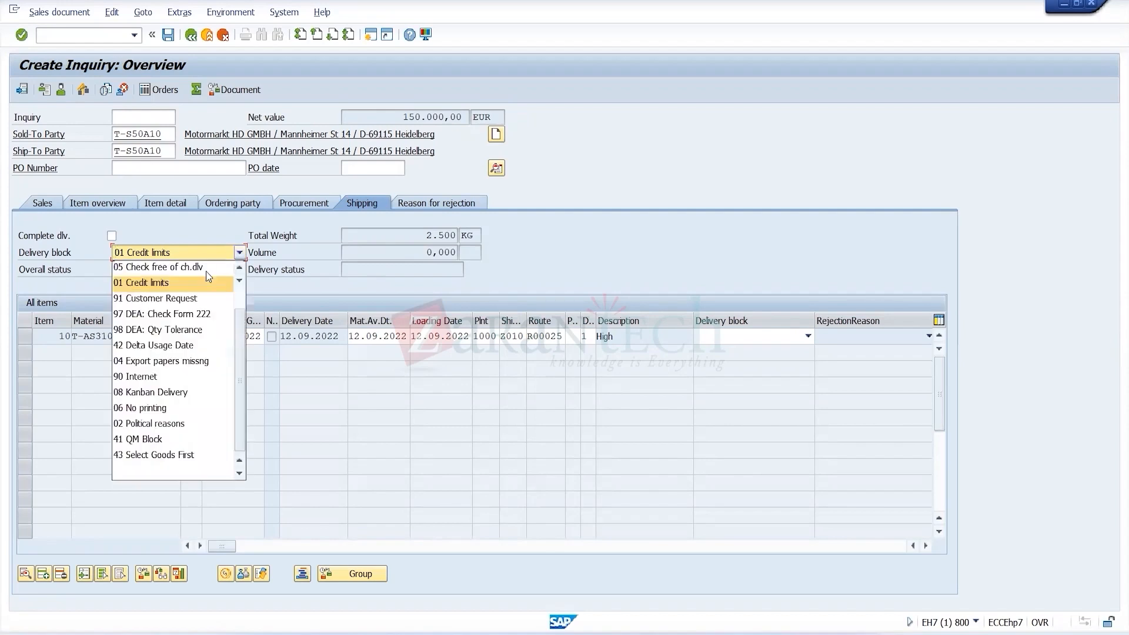
{"action": "left_click", "coordinate": [176, 283]}
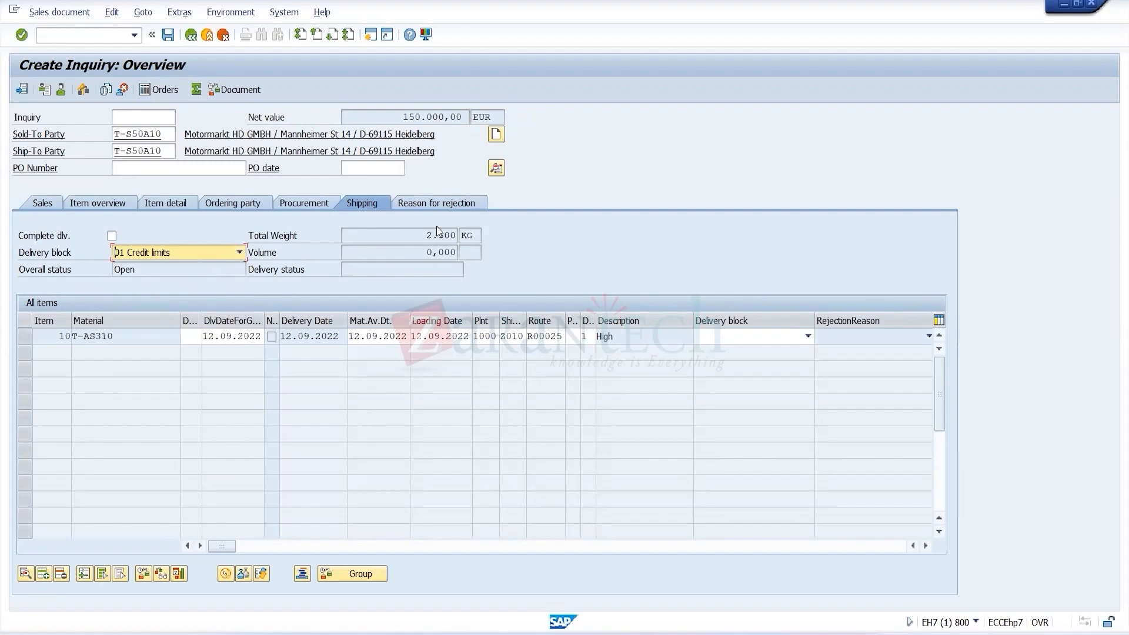
Examine the inquiry's reason-for-rejection data and return to its sales data.
{"action": "left_click", "coordinate": [436, 201]}
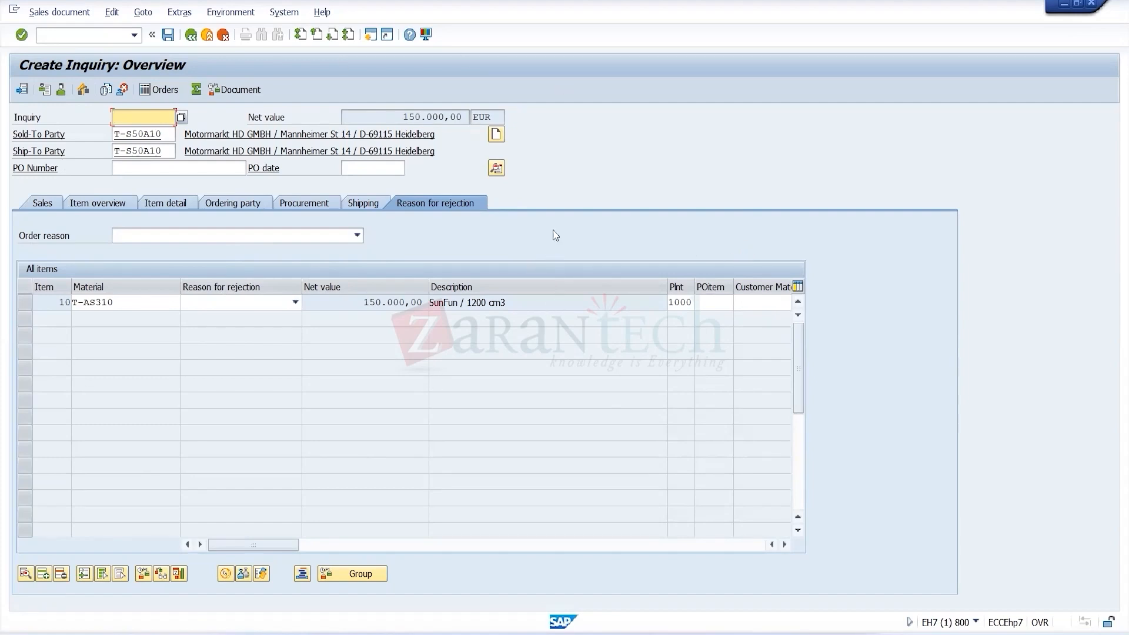
{"action": "left_click_drag", "start_coordinate": [167, 134], "coordinate": [104, 139]}
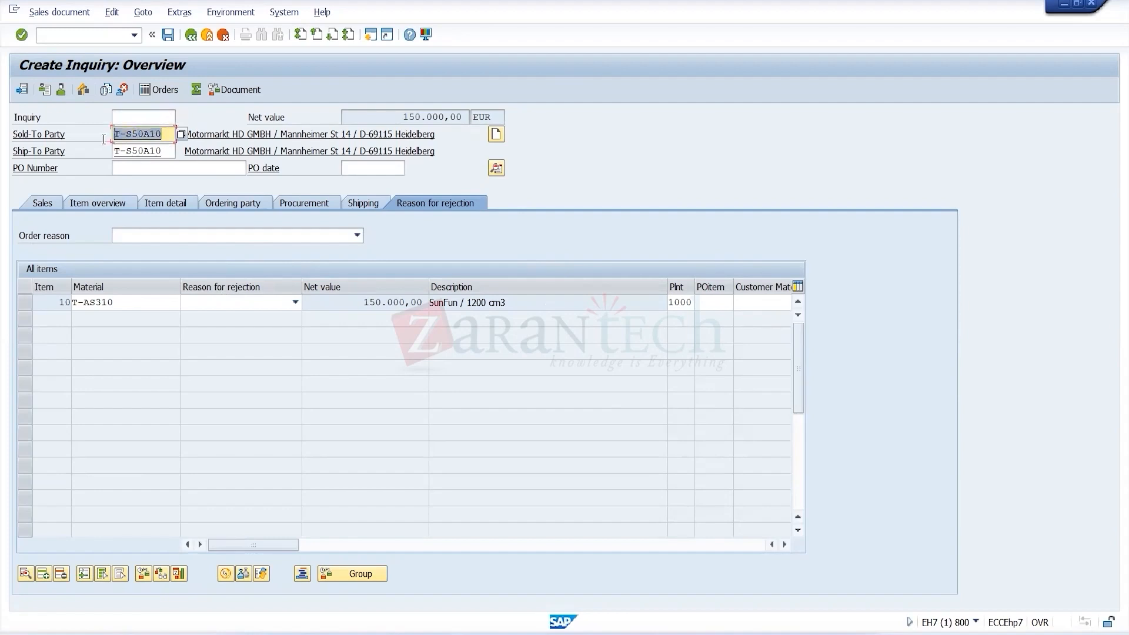
{"action": "left_click", "coordinate": [785, 544]}
{"action": "left_click", "coordinate": [50, 202]}
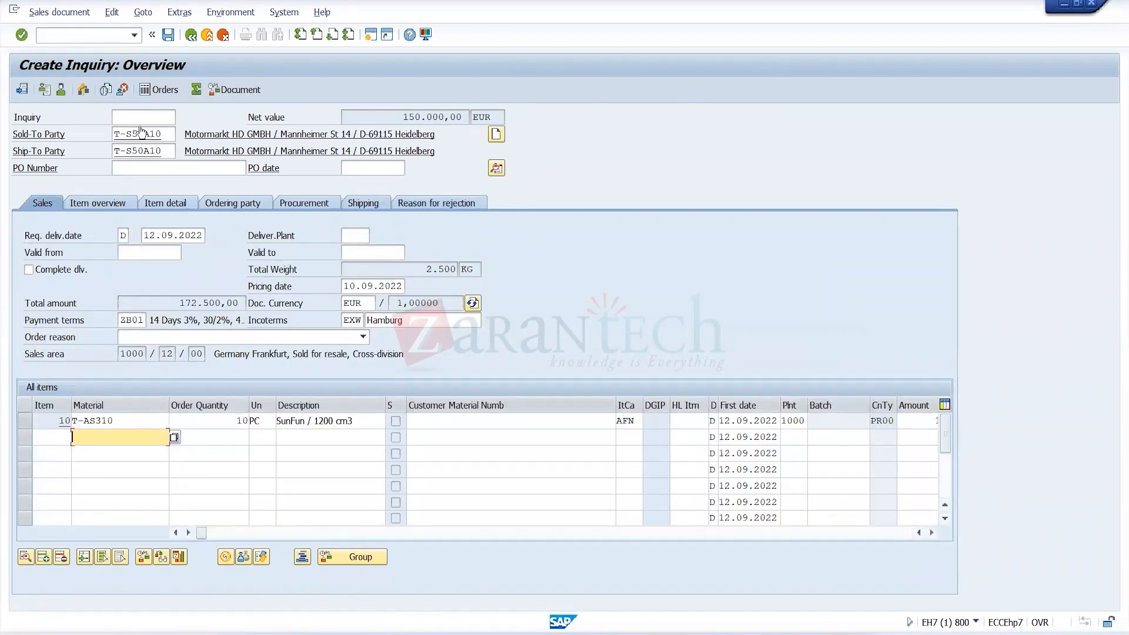
Check the inquiry for missing data with the incompletion log, and repeat the check.
{"action": "left_click", "coordinate": [113, 14]}
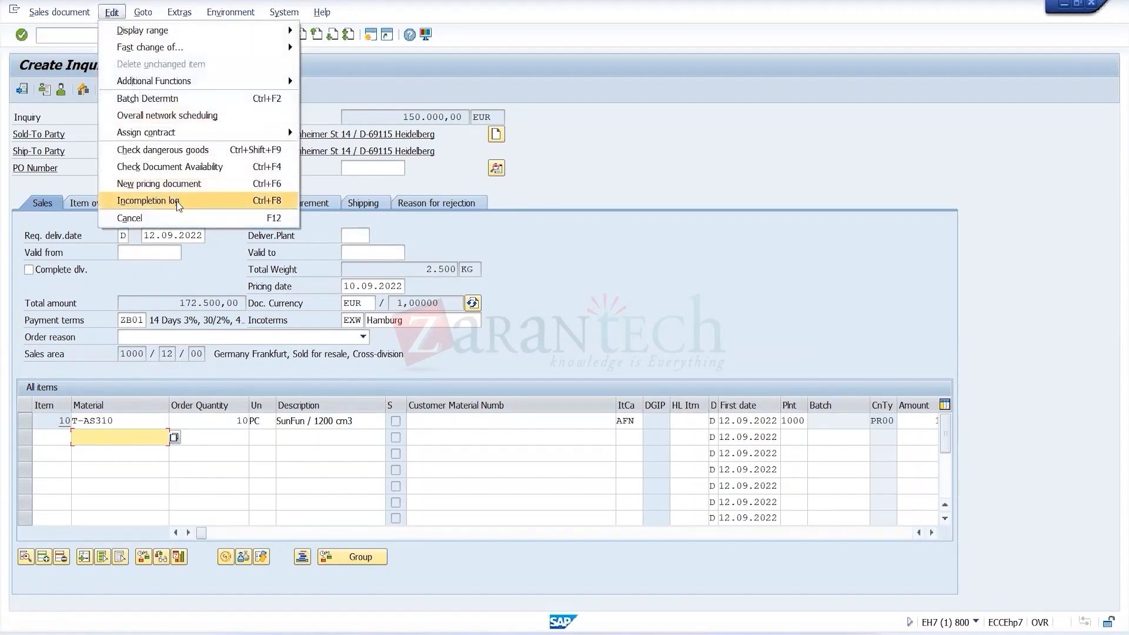
{"action": "left_click", "coordinate": [207, 205]}
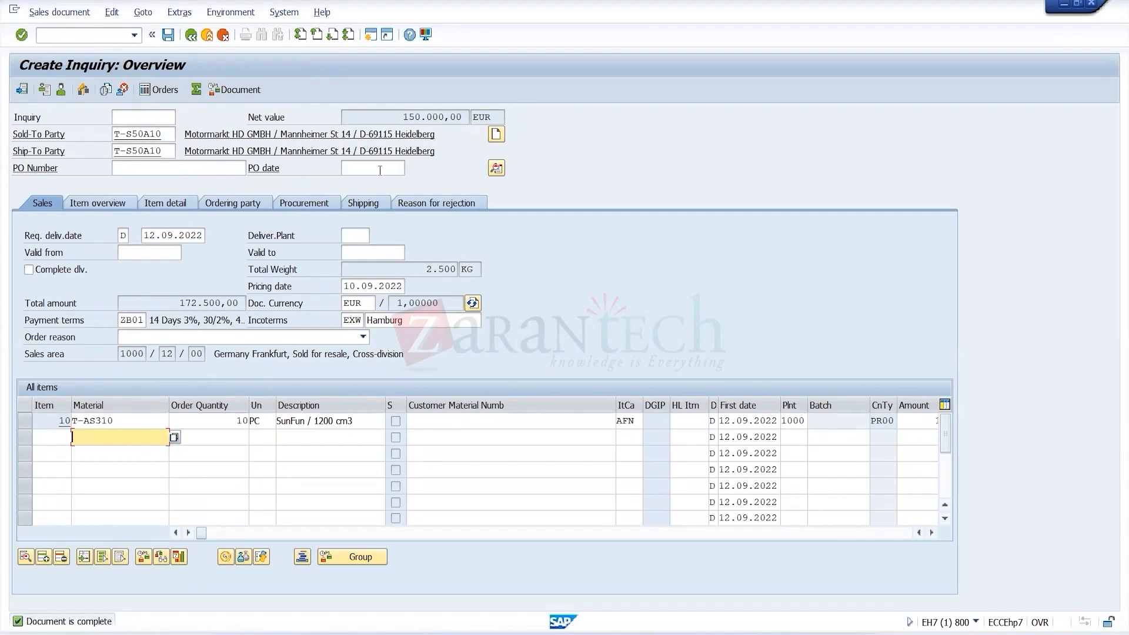
{"action": "left_click", "coordinate": [112, 12]}
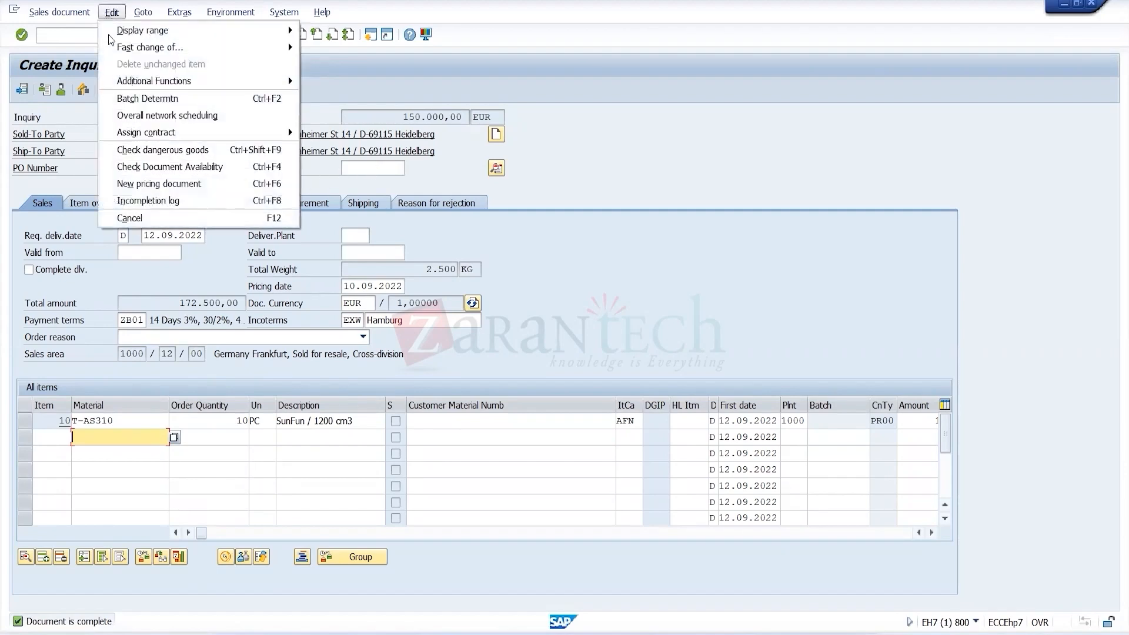
{"action": "left_click", "coordinate": [152, 200]}
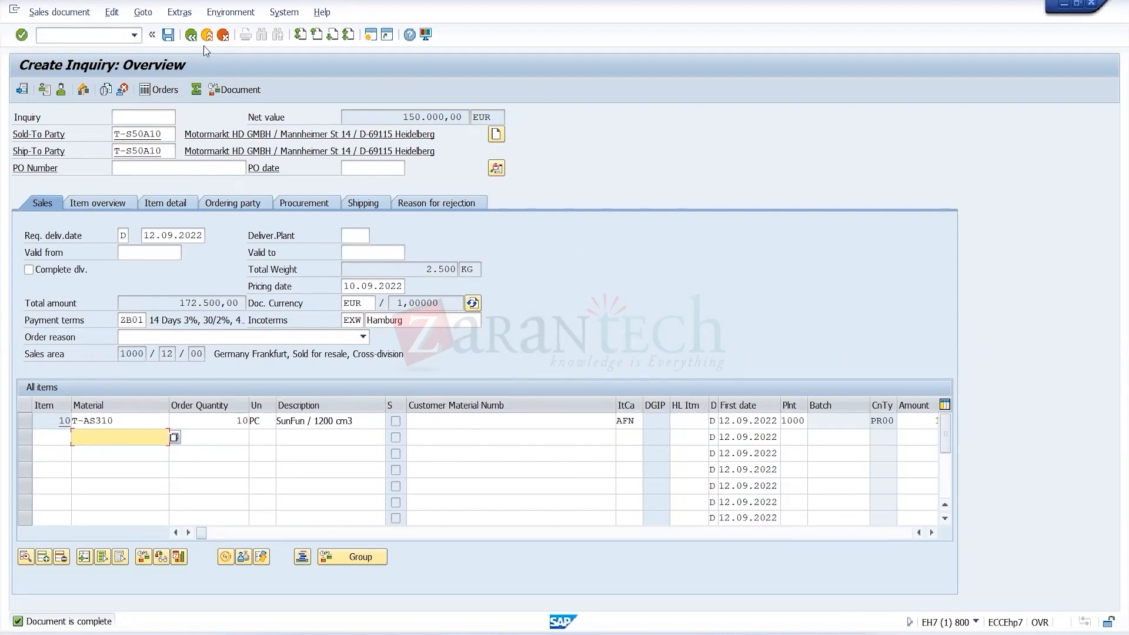
Clear the material of item 10 and run the incompletion log, accepting the item category redetermination and new pricing.
{"action": "left_click_drag", "start_coordinate": [114, 421], "coordinate": [59, 425]}
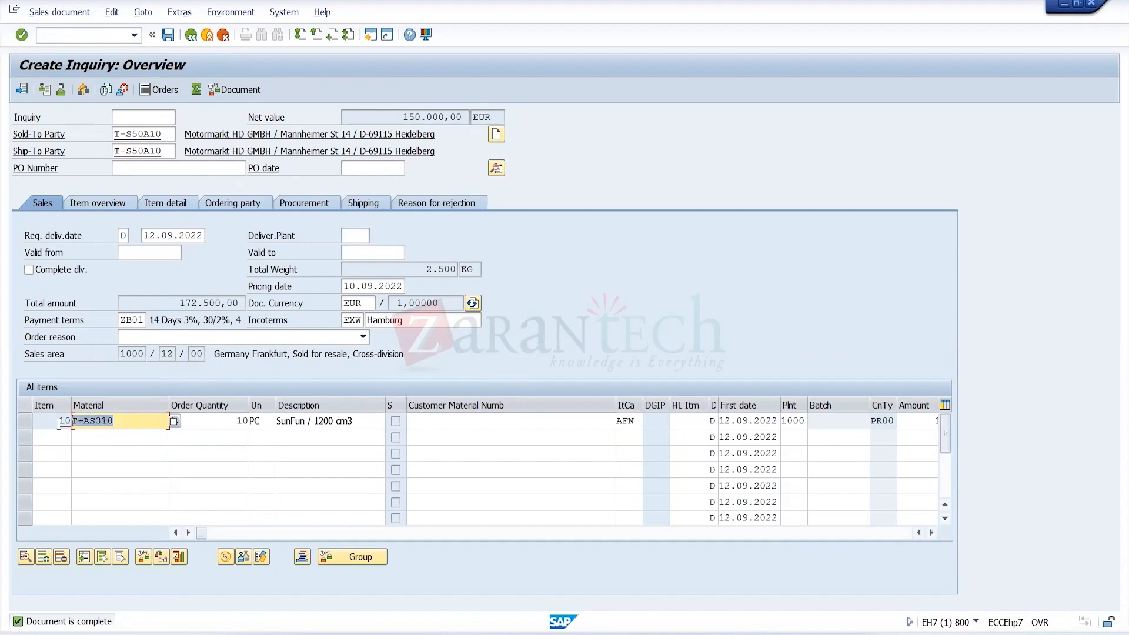
{"action": "key", "text": "BackSpace"}
{"action": "left_click", "coordinate": [311, 471]}
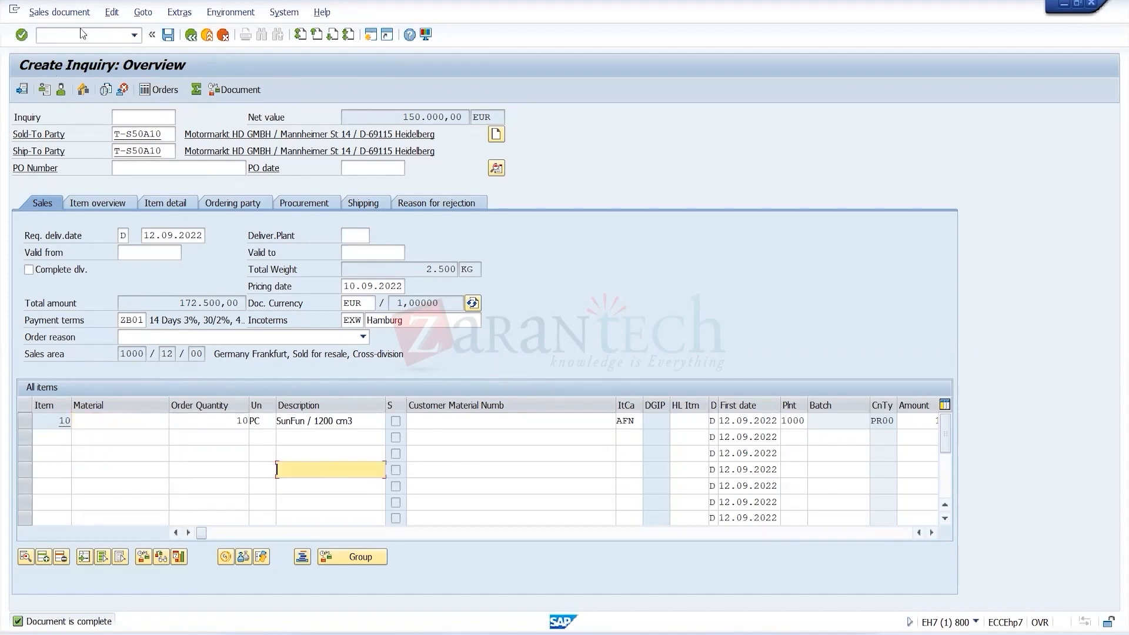
{"action": "left_click", "coordinate": [111, 12]}
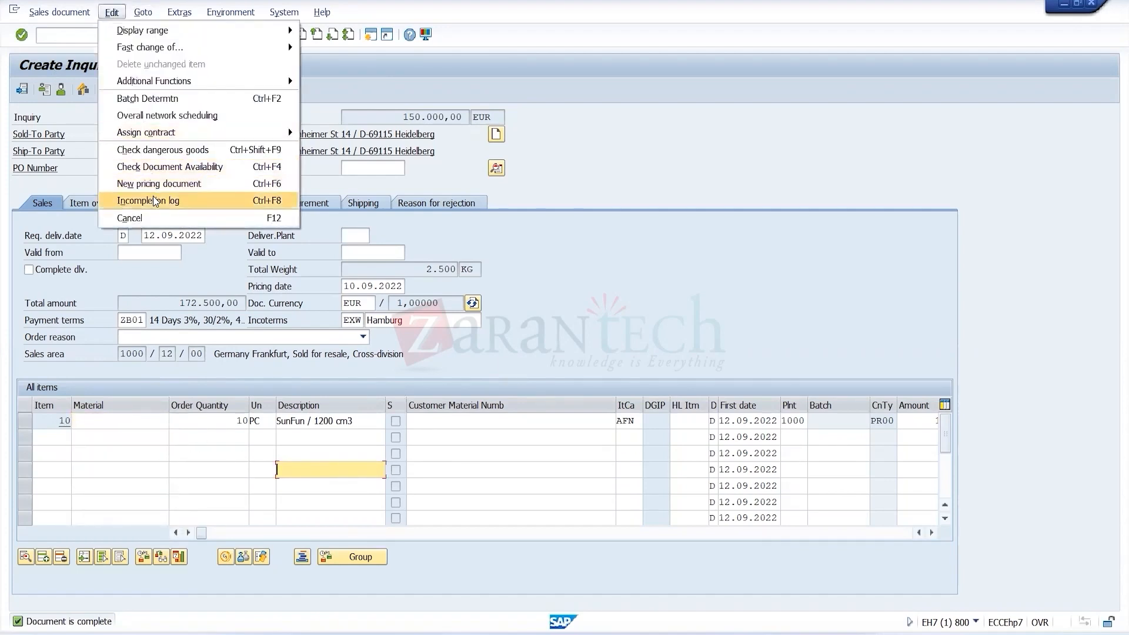
{"action": "left_click", "coordinate": [154, 200]}
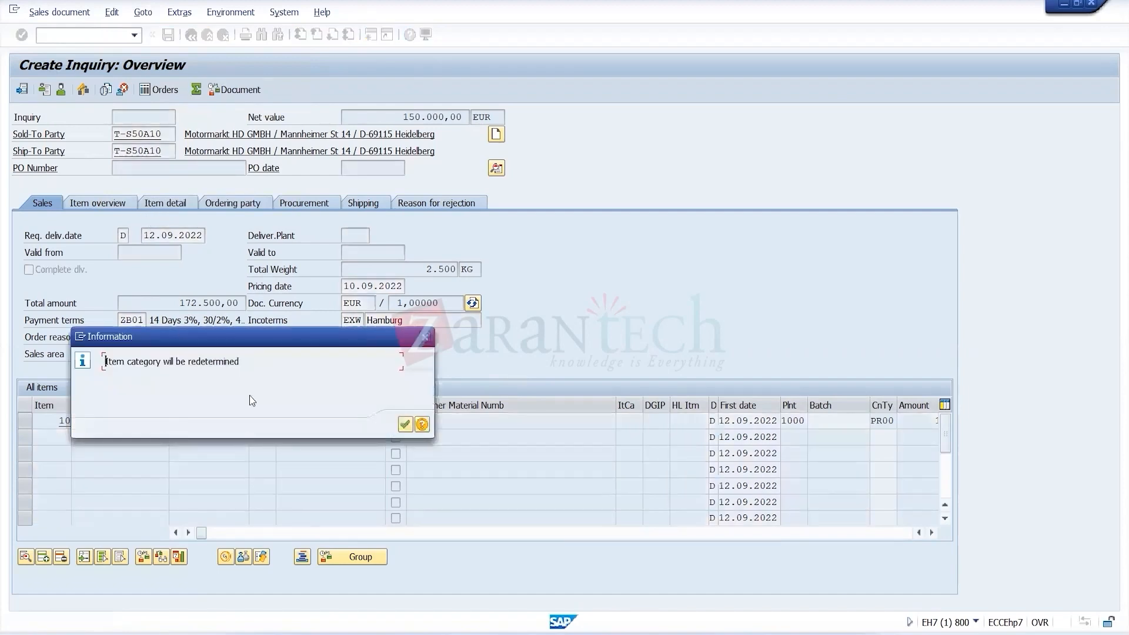
{"action": "left_click", "coordinate": [405, 424]}
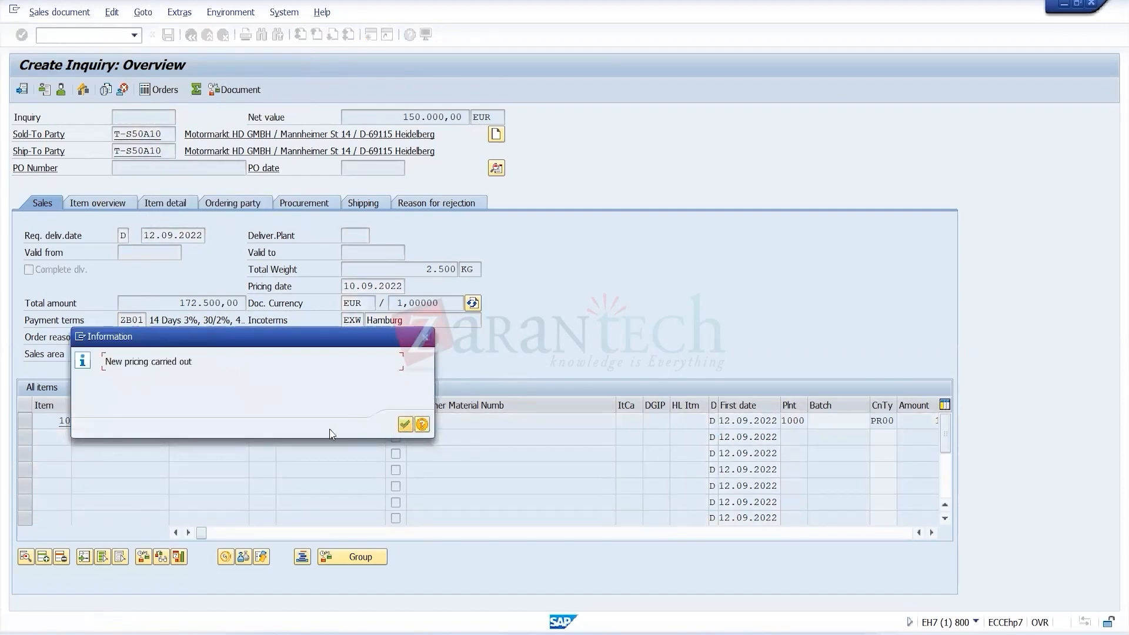
{"action": "left_click", "coordinate": [406, 425]}
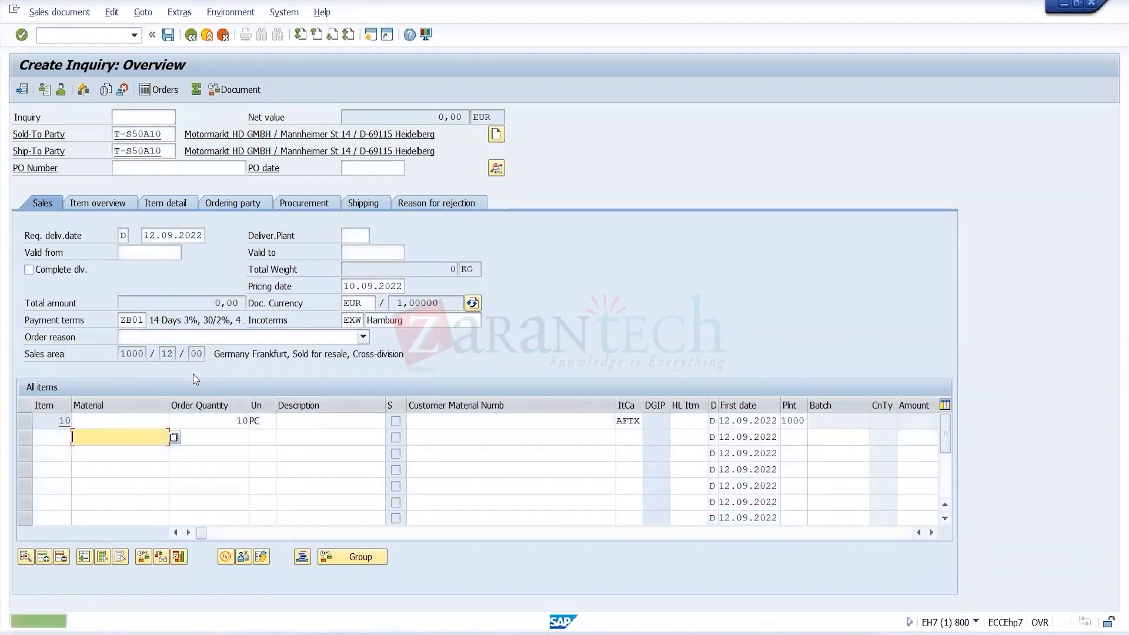
Leave the inquiry without saving its data and start another inquiry of type IN.
{"action": "left_click", "coordinate": [190, 39]}
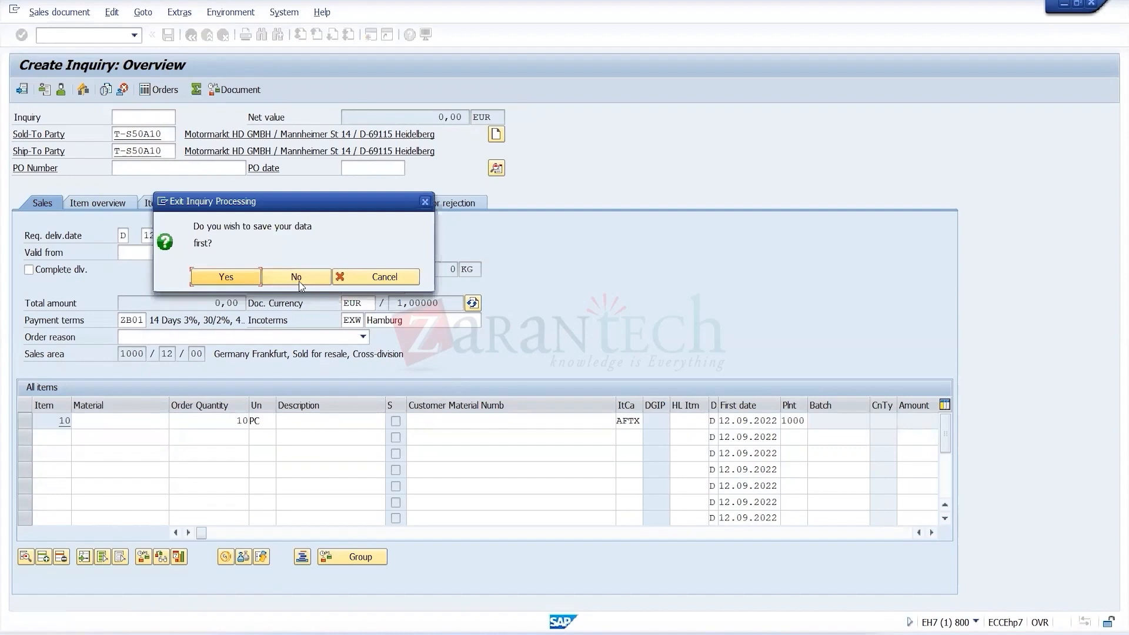
{"action": "left_click", "coordinate": [298, 280]}
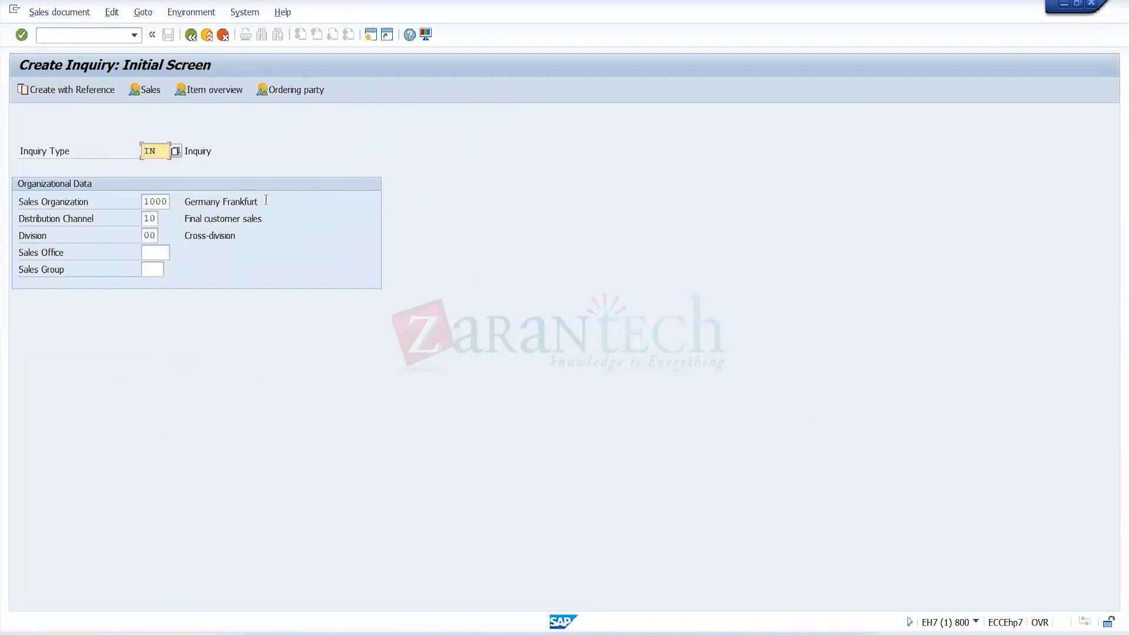
{"action": "key", "text": "Return"}
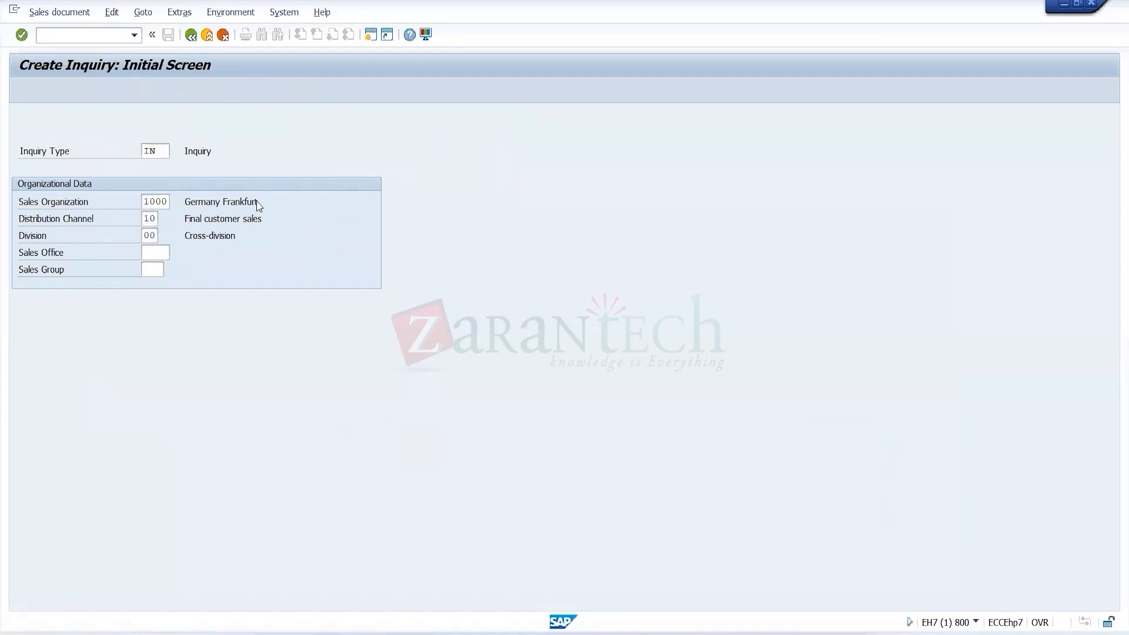
{"action": "type", "text": "T"}
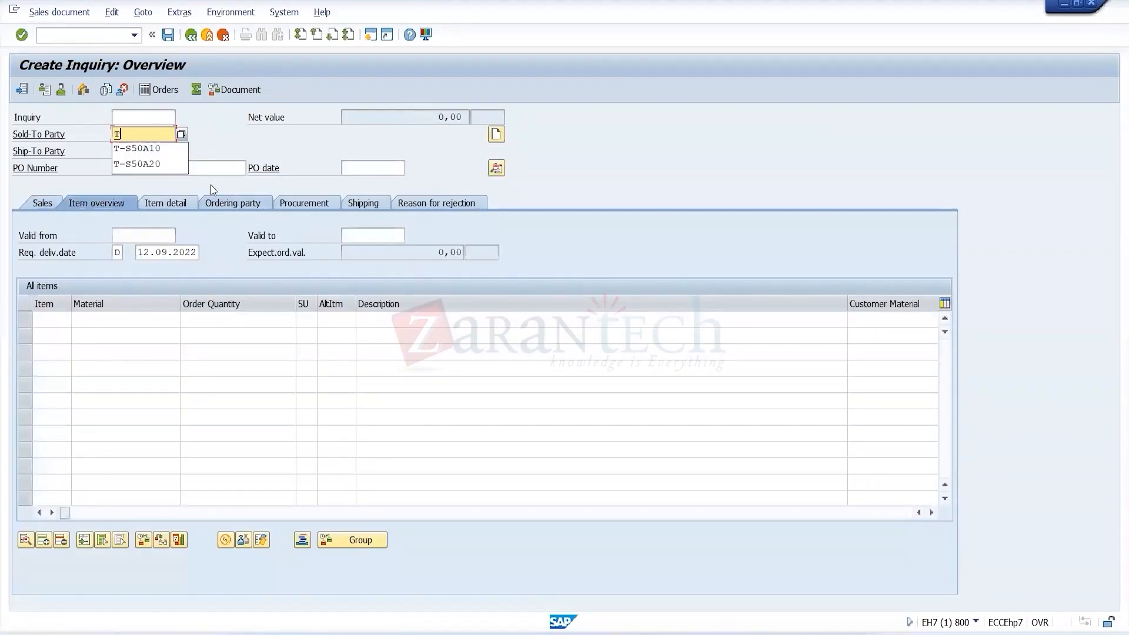
{"action": "left_click", "coordinate": [161, 152]}
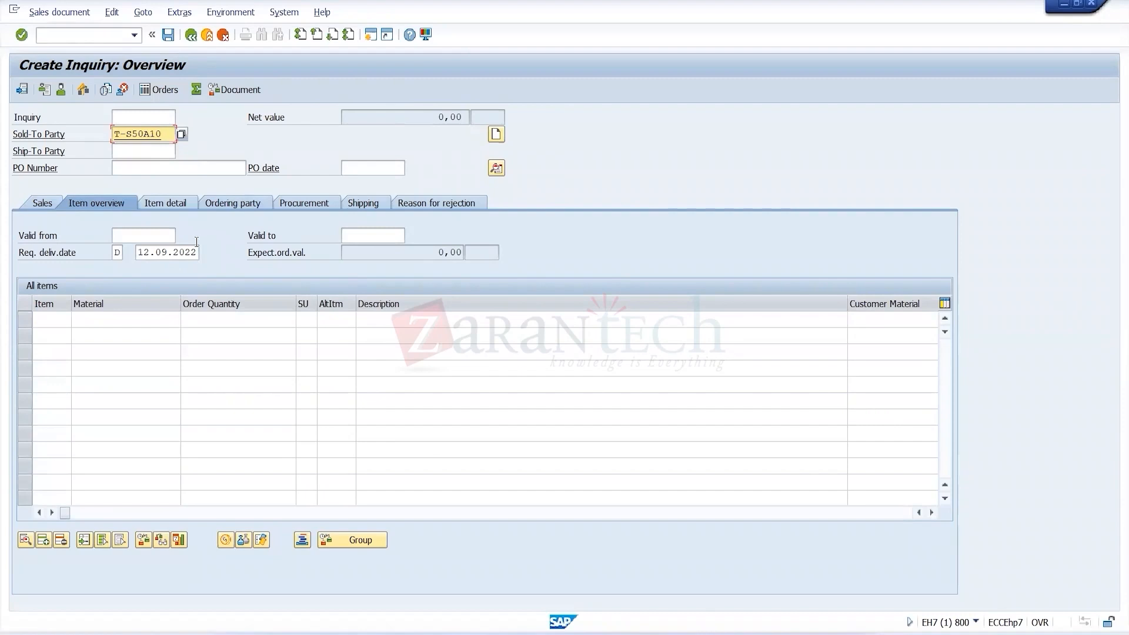
{"action": "key", "text": "BackSpace"}
{"action": "key", "text": "BackSpace"}
{"action": "key", "text": "BackSpace"}
{"action": "key", "text": "BackSpace"}
{"action": "key", "text": "BackSpace"}
{"action": "key", "text": "BackSpace"}
{"action": "key", "text": "BackSpace"}
{"action": "key", "text": "BackSpace"}
Enter material T-AS310 with order quantity 10 in the first item row without a sold-to party, and try the incompletion log.
{"action": "left_click", "coordinate": [125, 319]}
{"action": "type", "text": "T"}
{"action": "left_click", "coordinate": [126, 334]}
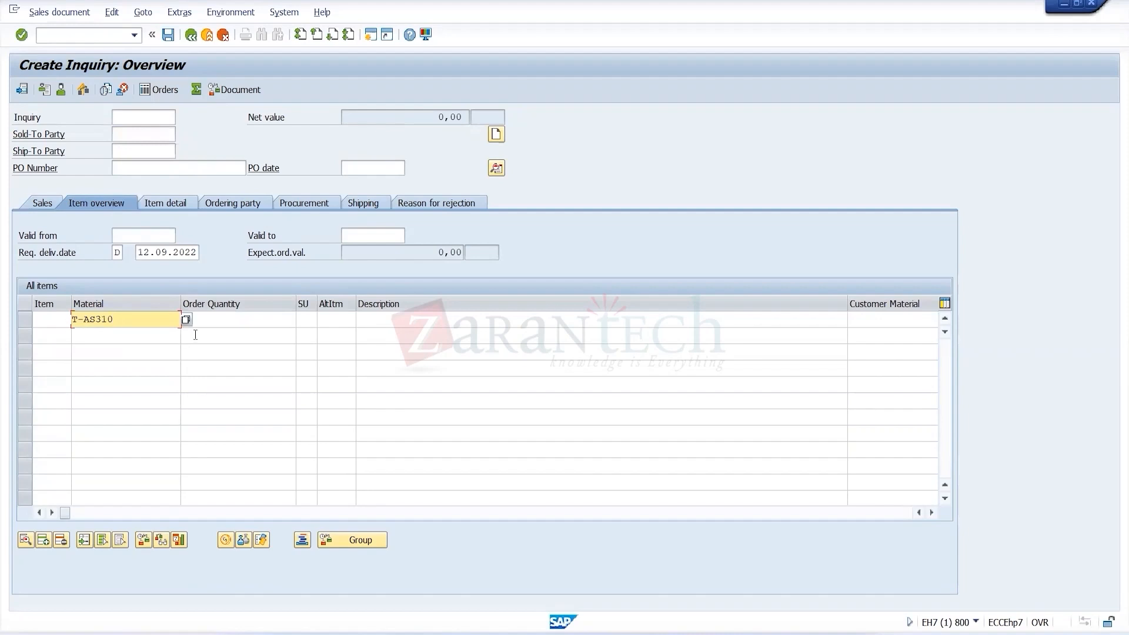
{"action": "left_click", "coordinate": [228, 319]}
{"action": "type", "text": "10"}
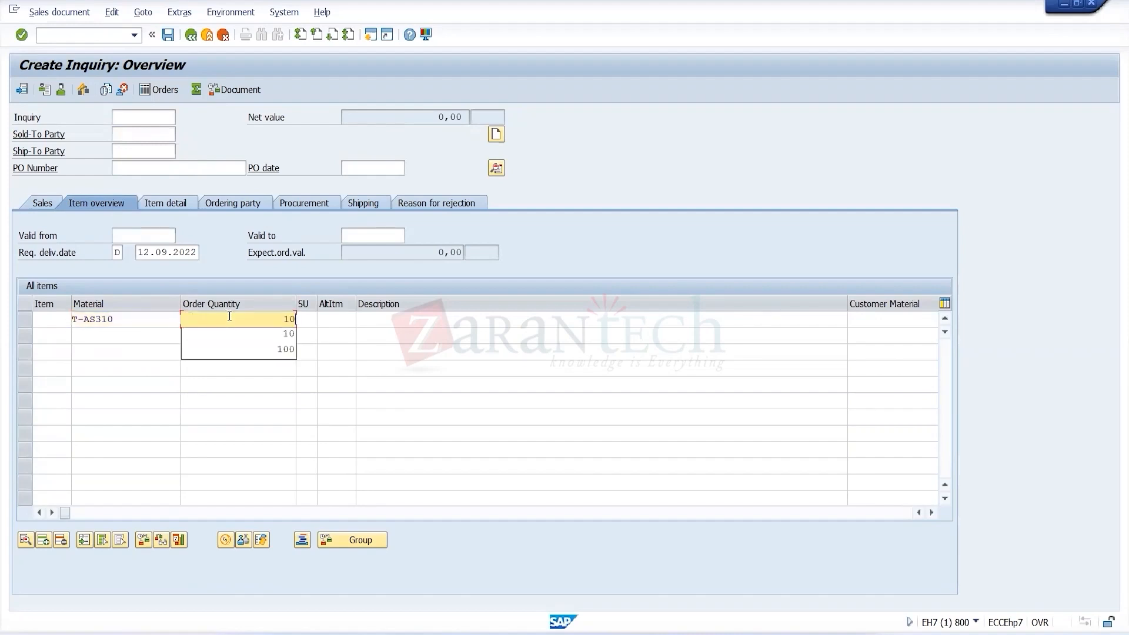
{"action": "key", "text": "Return"}
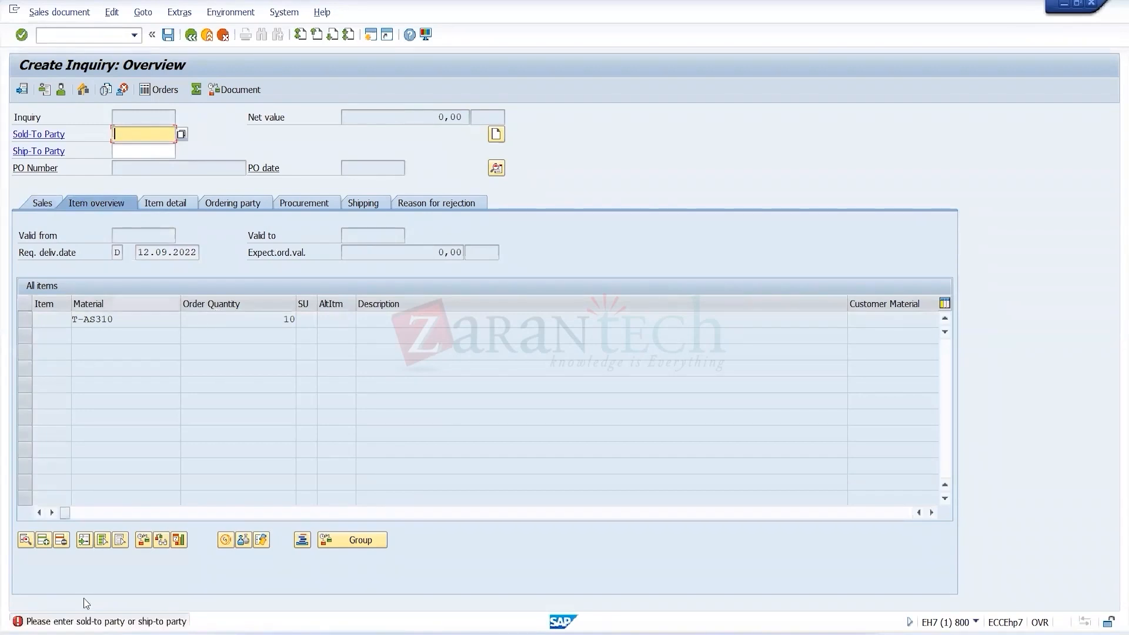
{"action": "left_click", "coordinate": [112, 12]}
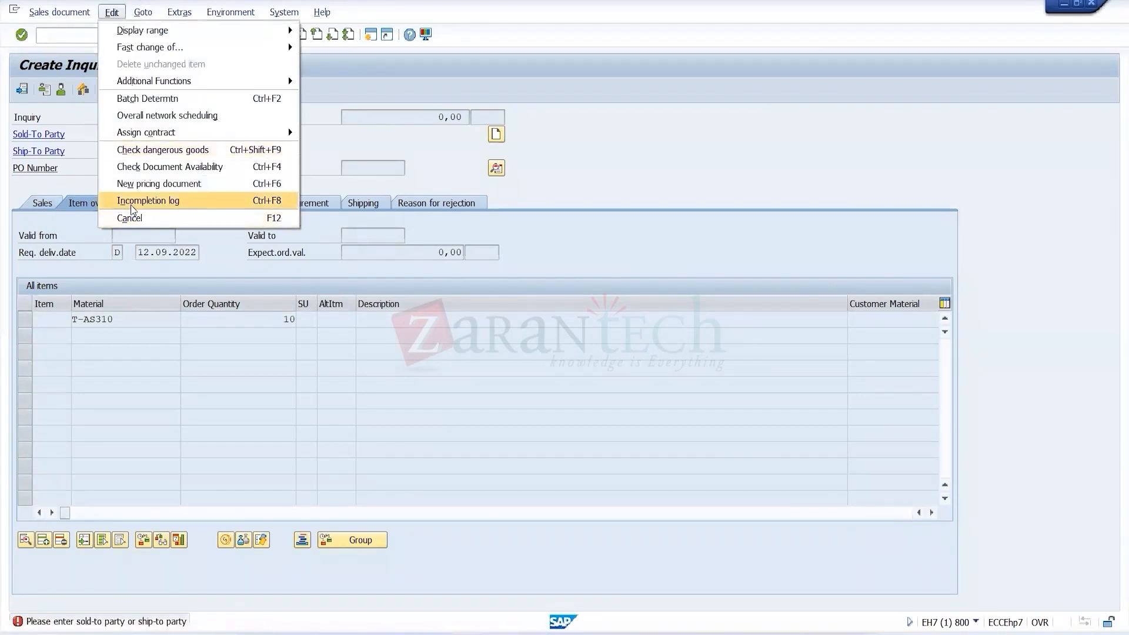
{"action": "left_click", "coordinate": [130, 203]}
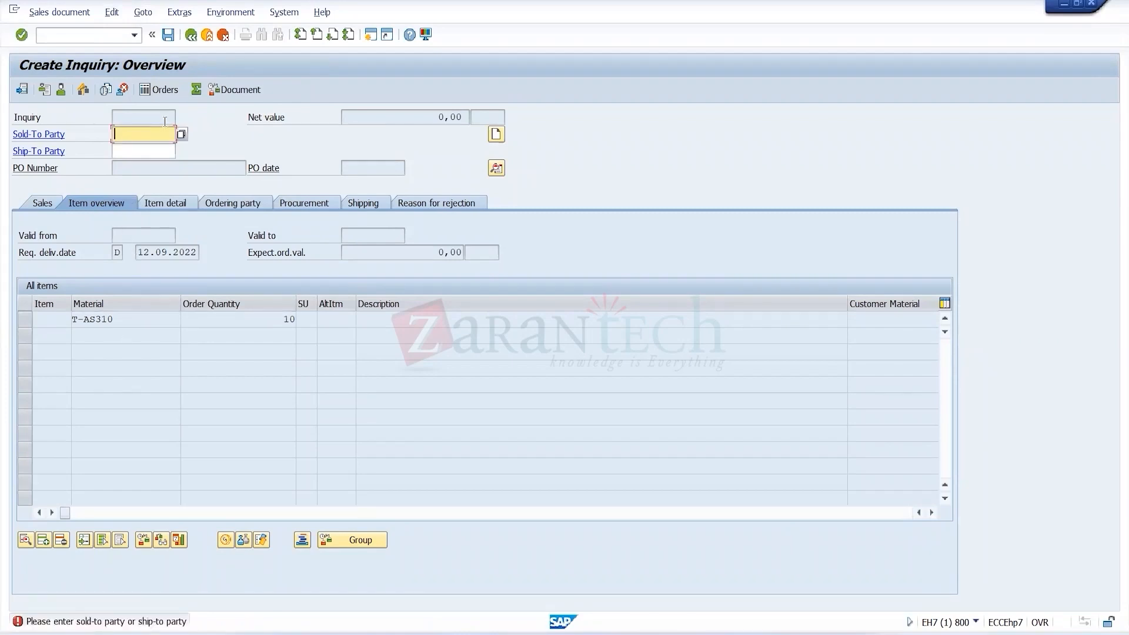
Discard the inquiry without saving its data and open a new inquiry of type IN.
{"action": "left_click", "coordinate": [191, 35]}
{"action": "left_click", "coordinate": [189, 39]}
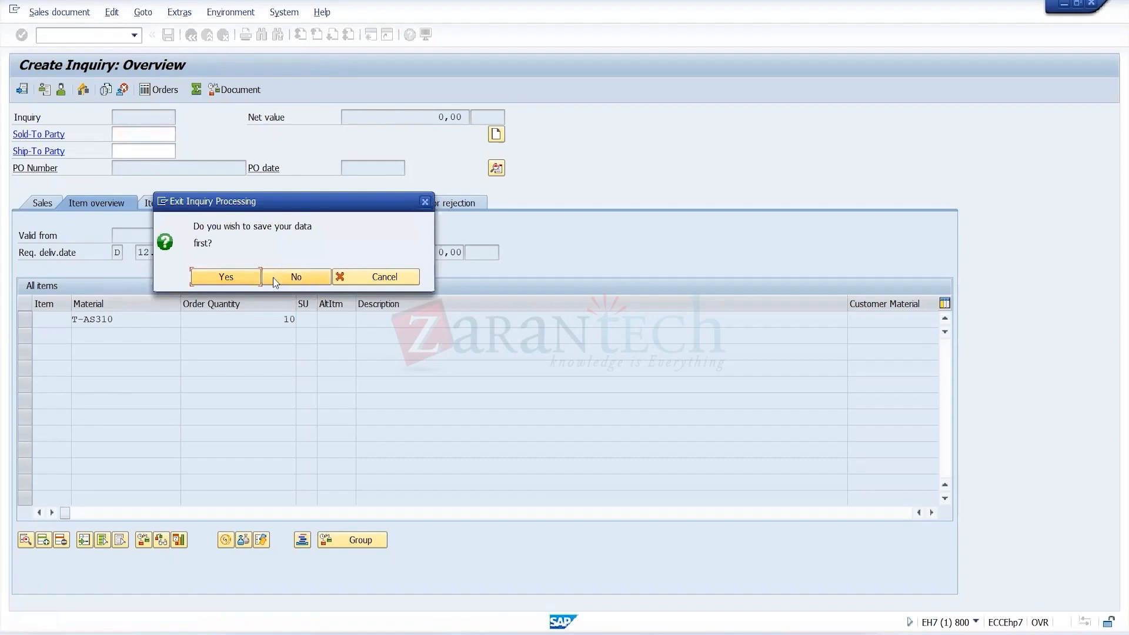
{"action": "left_click", "coordinate": [294, 278]}
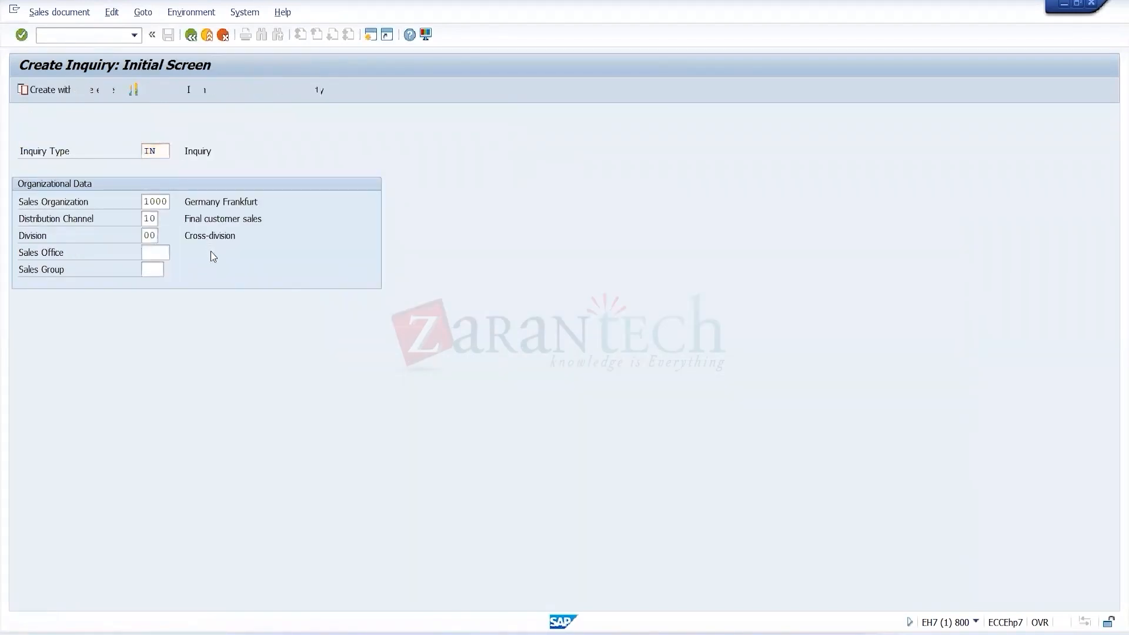
{"action": "key", "text": "Return"}
Leave the sold-to party empty, enter material T-AS310 with order quantity 10 as the first item, and run the incompletion log.
{"action": "left_click", "coordinate": [137, 317]}
{"action": "type", "text": "T"}
{"action": "left_click", "coordinate": [124, 336]}
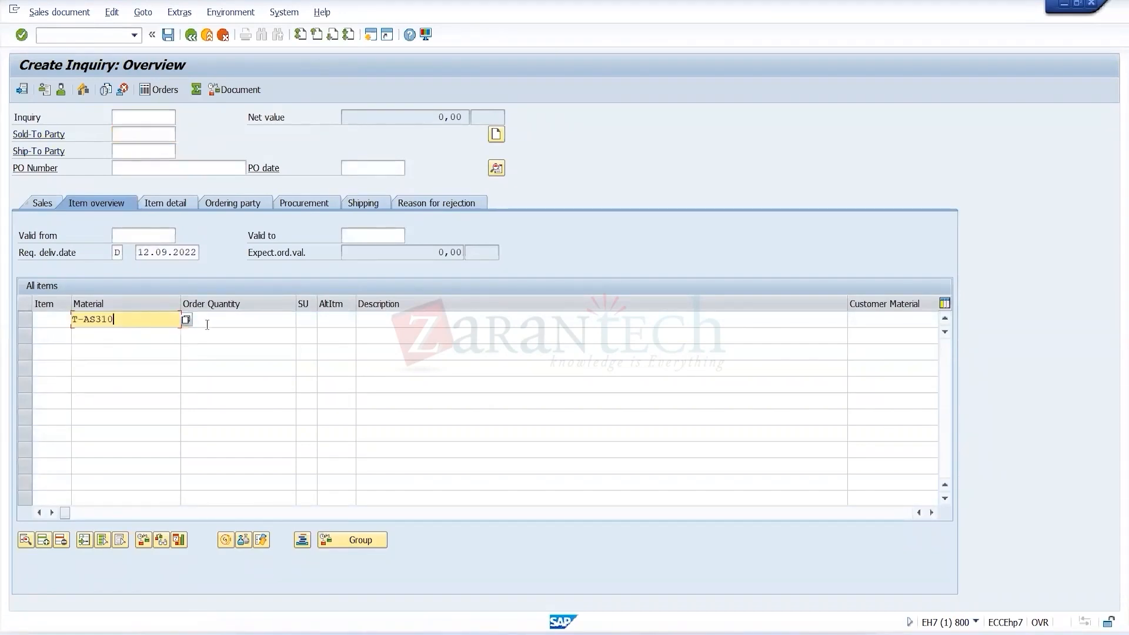
{"action": "left_click", "coordinate": [224, 320]}
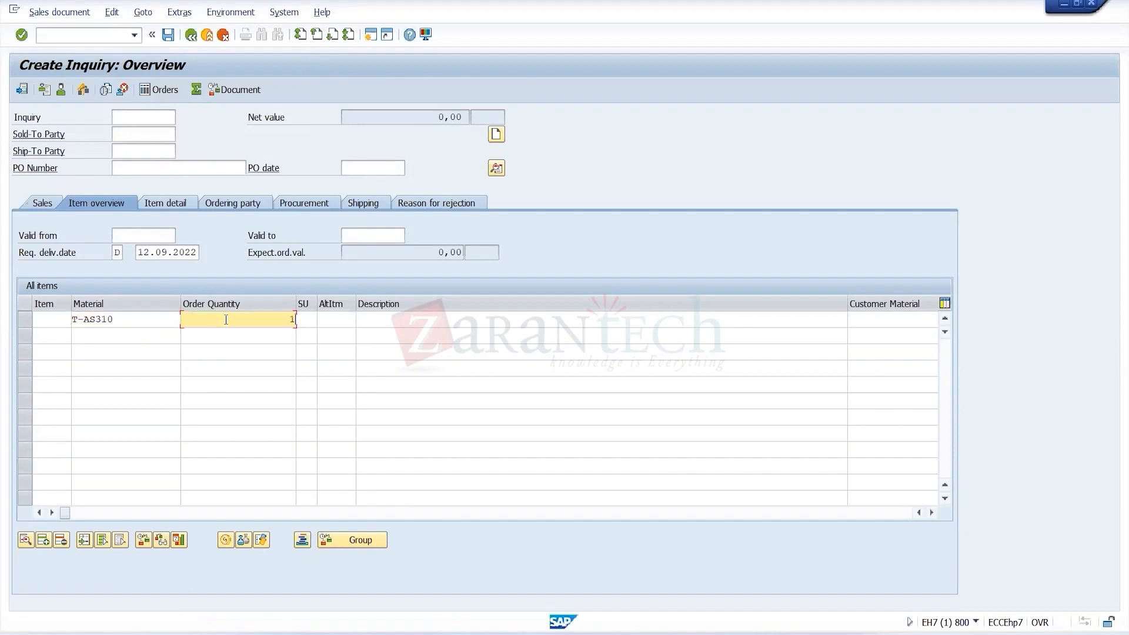
{"action": "type", "text": "10"}
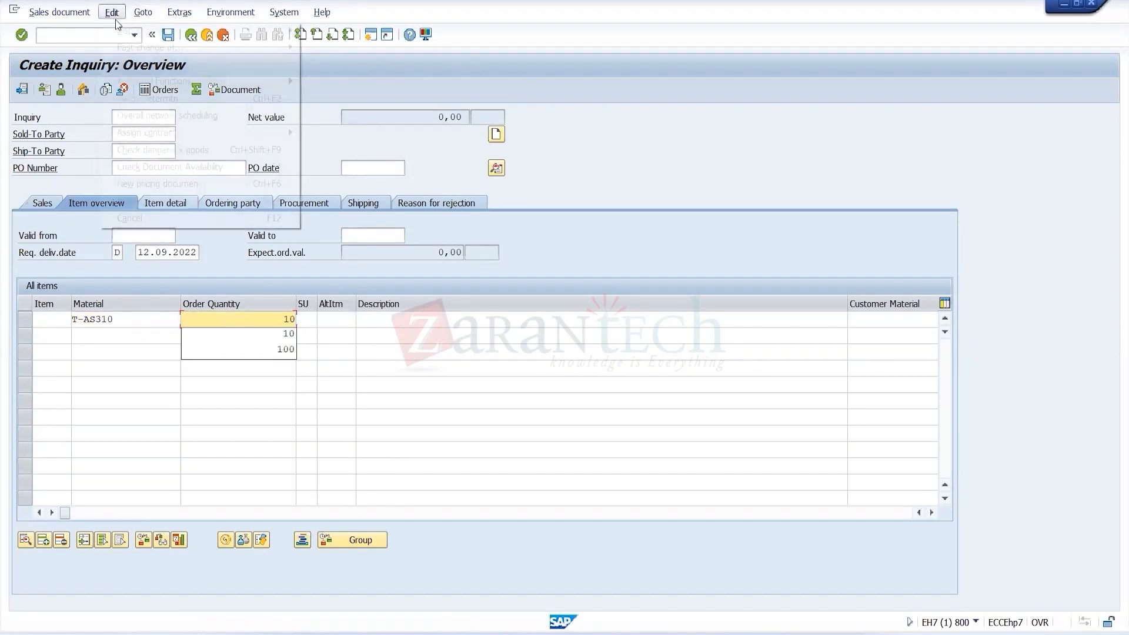
{"action": "left_click", "coordinate": [112, 12]}
{"action": "left_click", "coordinate": [157, 201]}
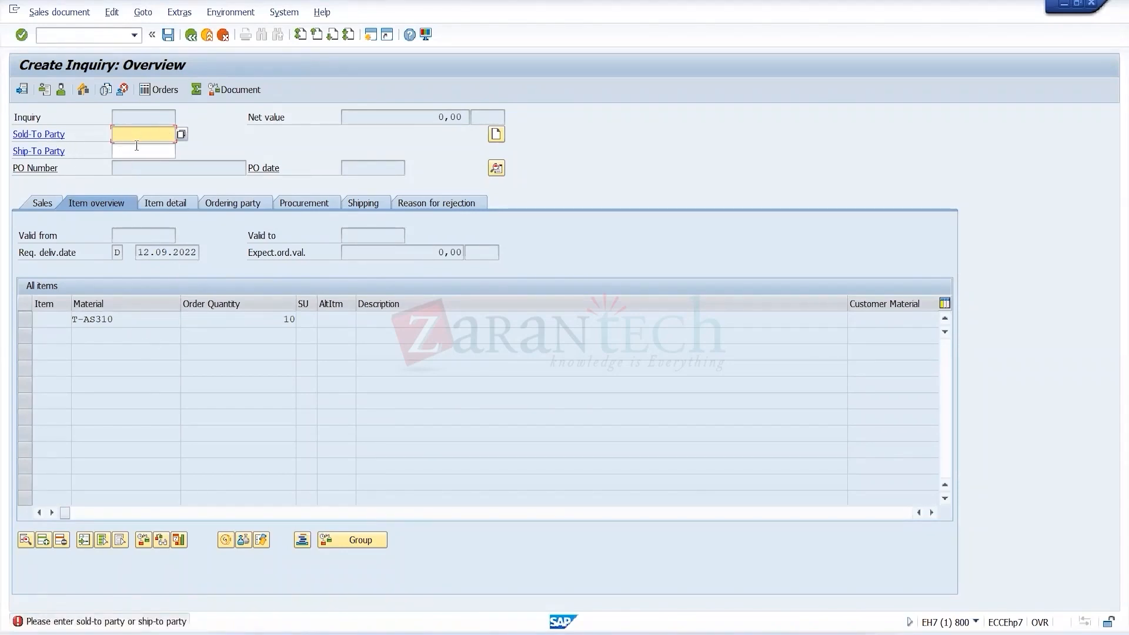
Set Motormarkt HD GMBH as the sold-to party and accept the redetermined sales area 1000 12 00.
{"action": "type", "text": "T"}
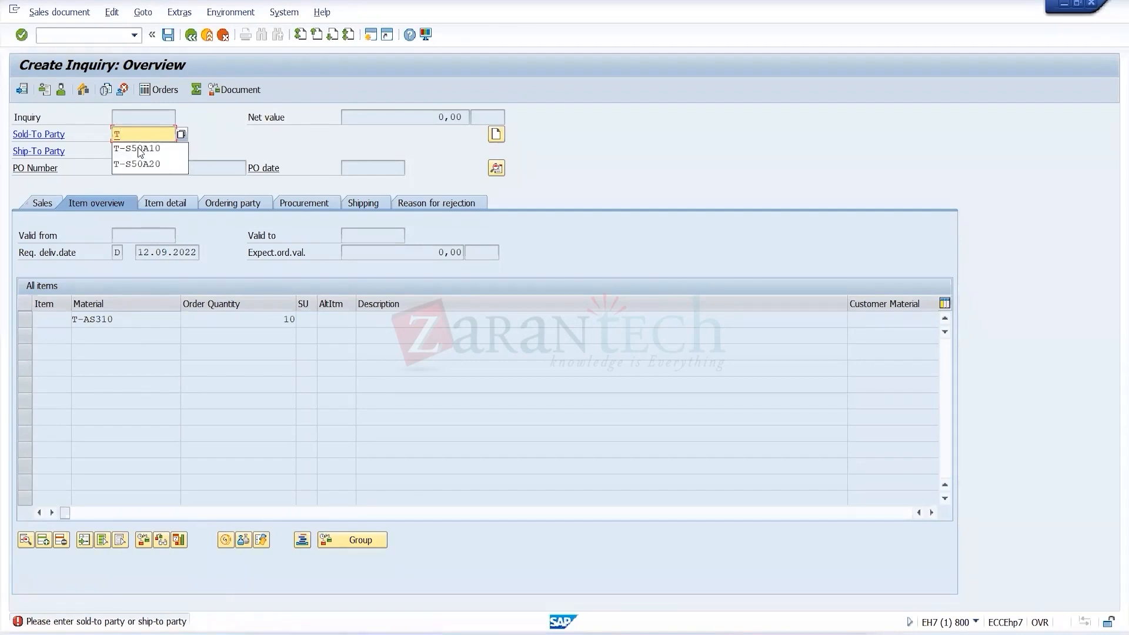
{"action": "left_click", "coordinate": [171, 151]}
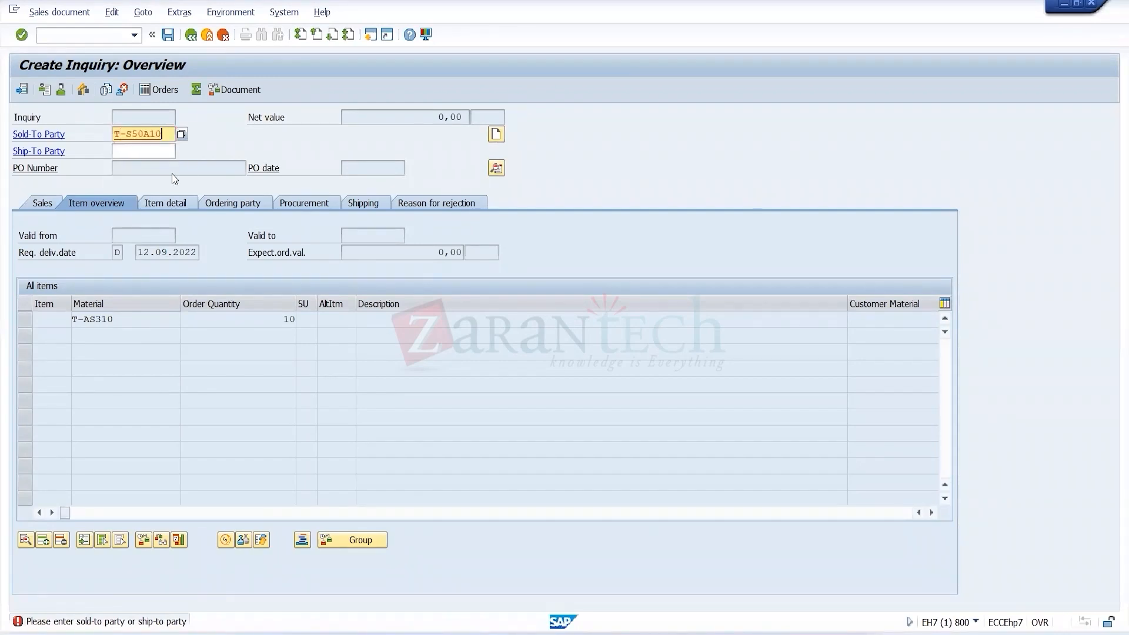
{"action": "key", "text": "Return"}
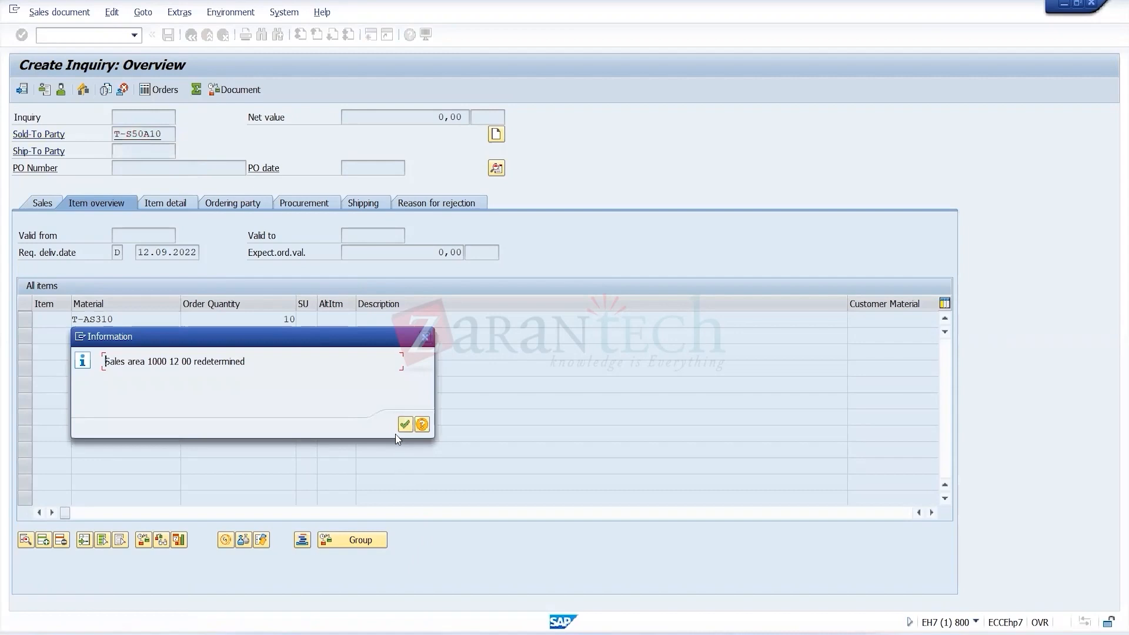
{"action": "left_click", "coordinate": [405, 424]}
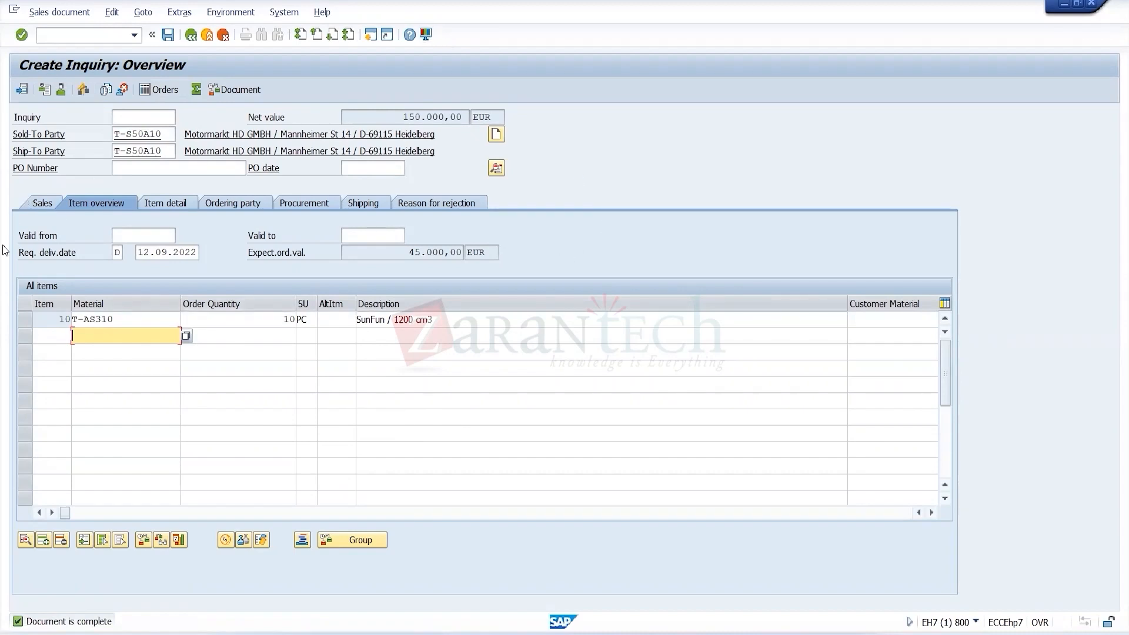
Check the completed inquiry with the incompletion log and save it.
{"action": "left_click", "coordinate": [118, 12]}
{"action": "left_click", "coordinate": [158, 199]}
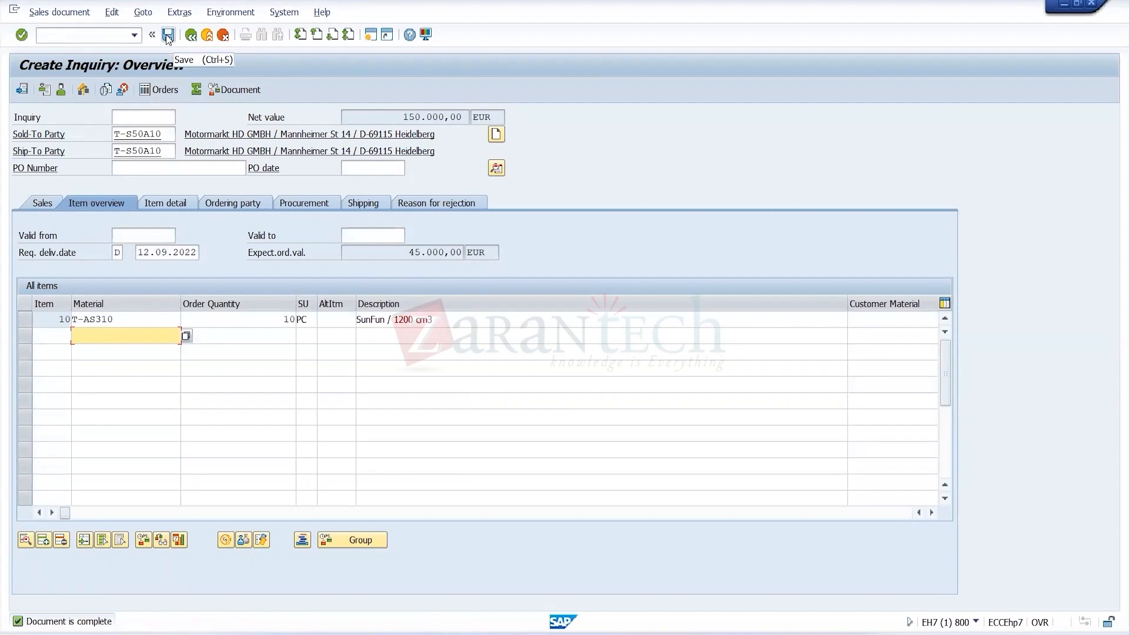
{"action": "left_click", "coordinate": [168, 37]}
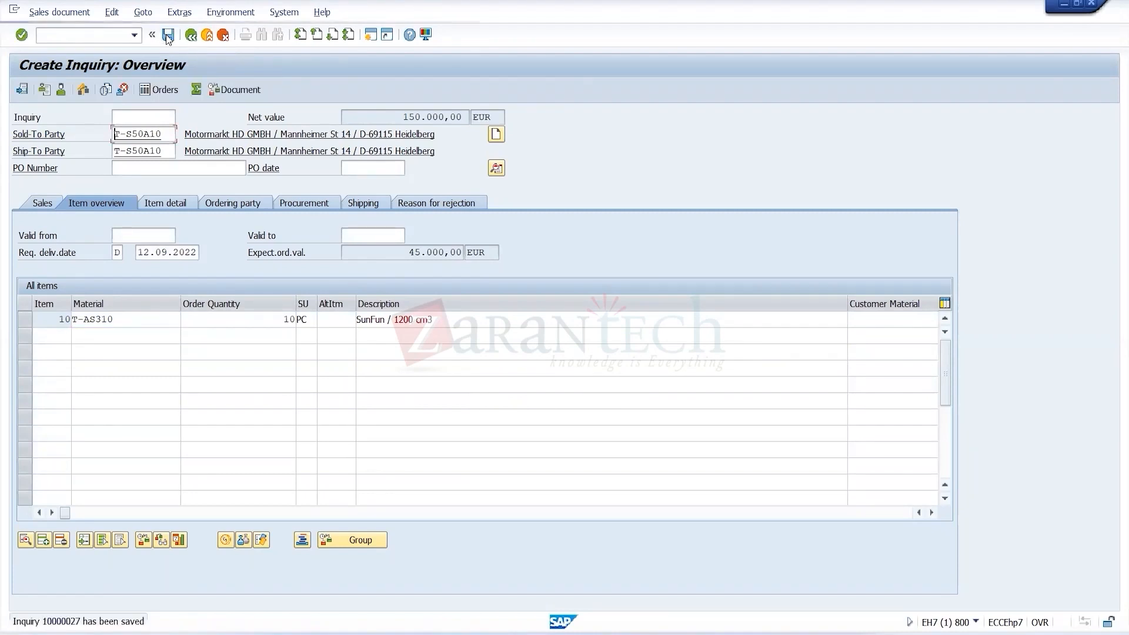
{"action": "left_click", "coordinate": [179, 13]}
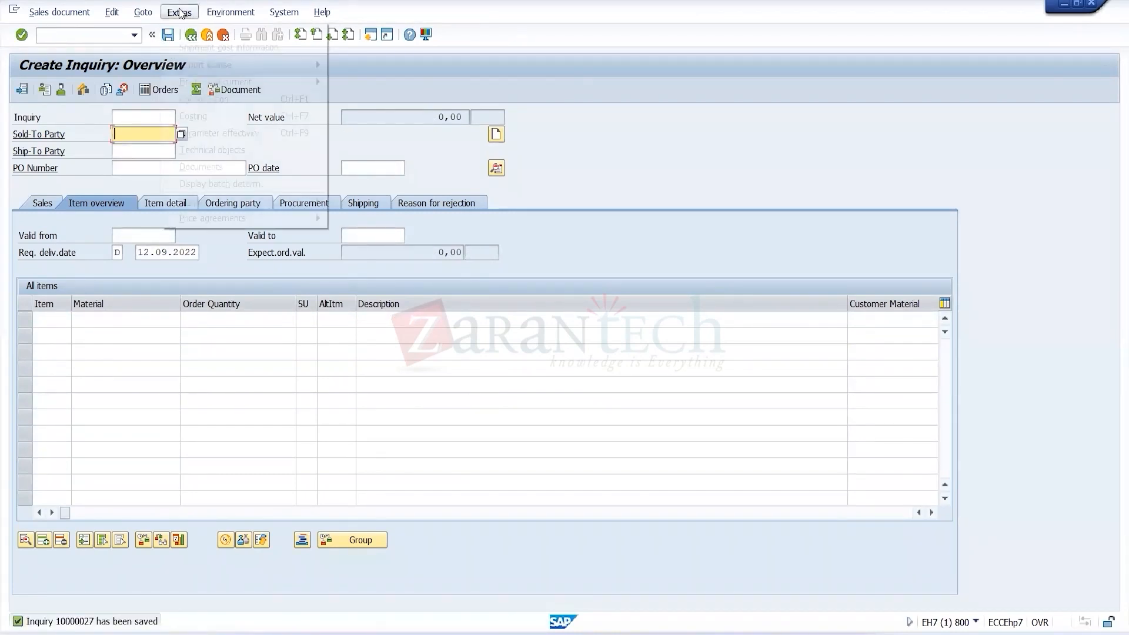
{"action": "left_click", "coordinate": [855, 163]}
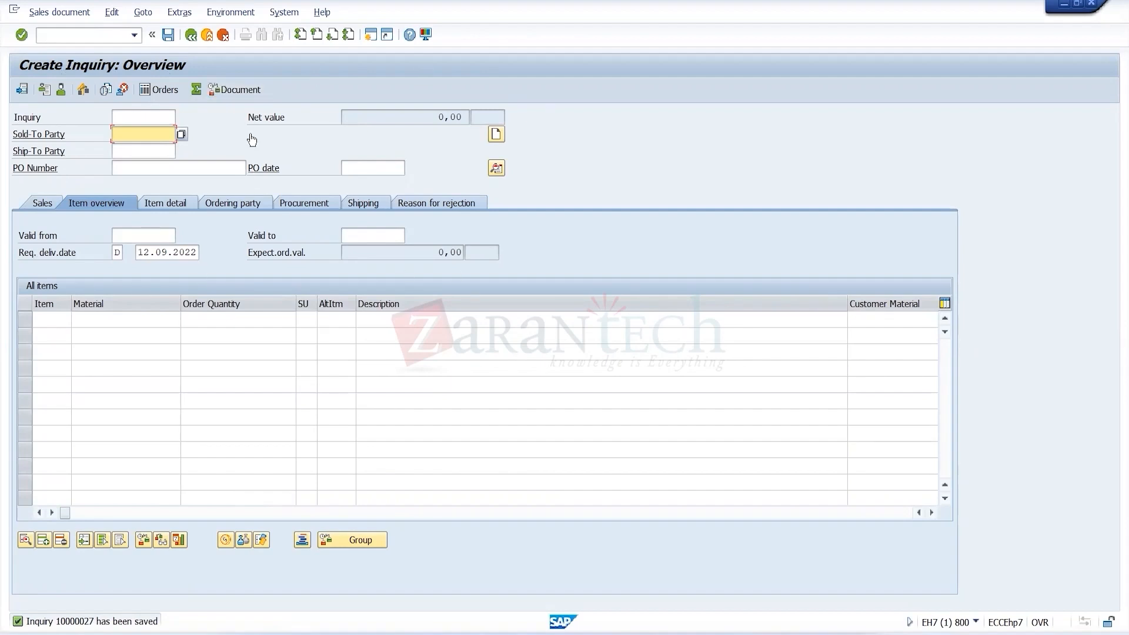
Leave inquiry creation and start transaction VA21 for creating a quotation.
{"action": "left_click", "coordinate": [192, 35]}
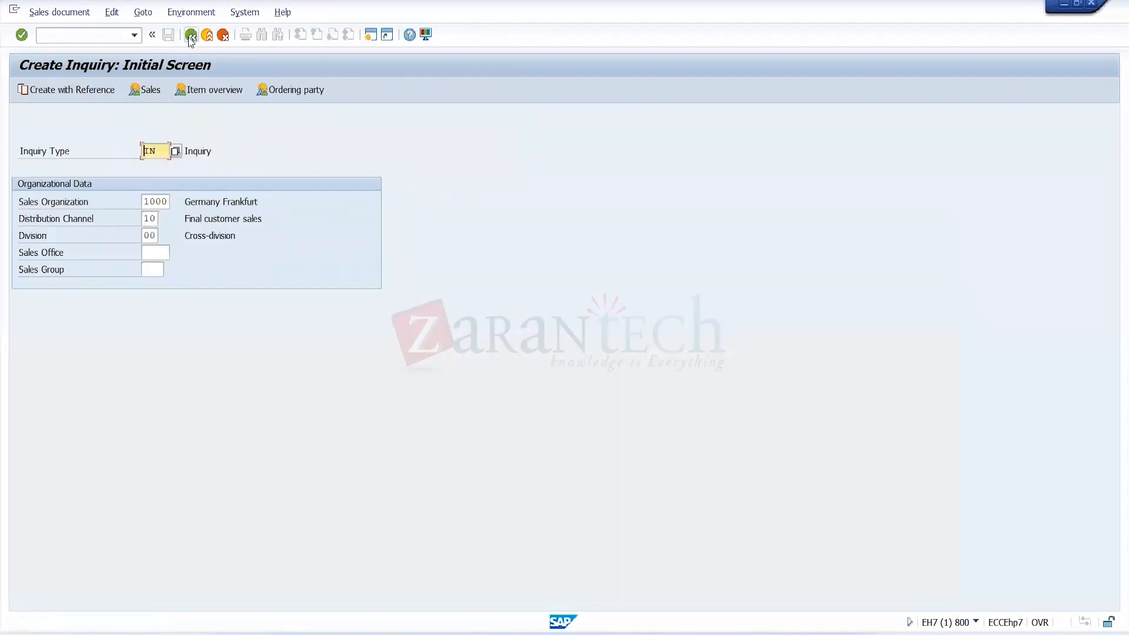
{"action": "left_click", "coordinate": [190, 35]}
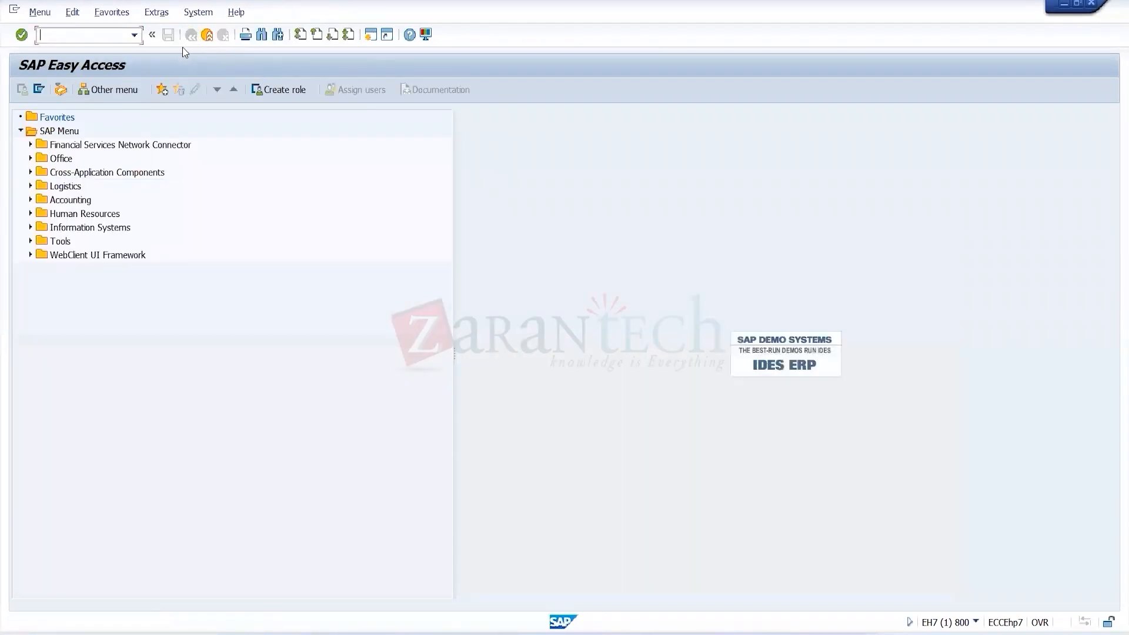
{"action": "type", "text": "VA21"}
{"action": "key", "text": "Return"}
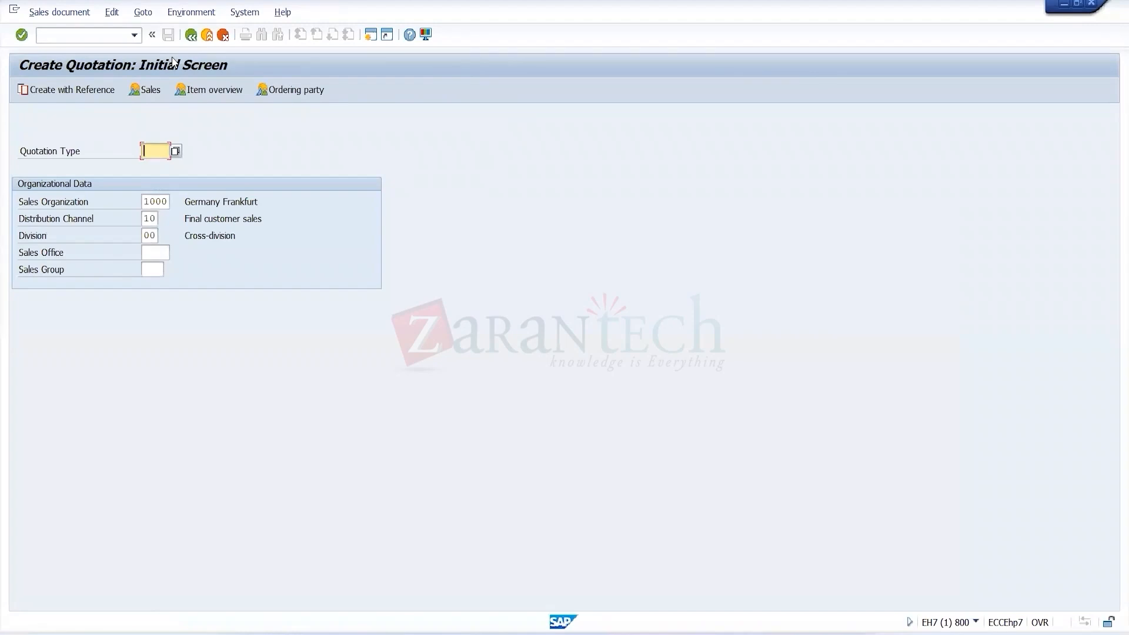
Enter quotation type QT, re-enter it, and leave quotation creation.
{"action": "type", "text": "QT"}
{"action": "left_click_drag", "start_coordinate": [160, 152], "coordinate": [128, 151]}
{"action": "key", "text": "BackSpace"}
{"action": "key", "text": "BackSpace"}
{"action": "type", "text": "QT"}
{"action": "left_click", "coordinate": [193, 36]}
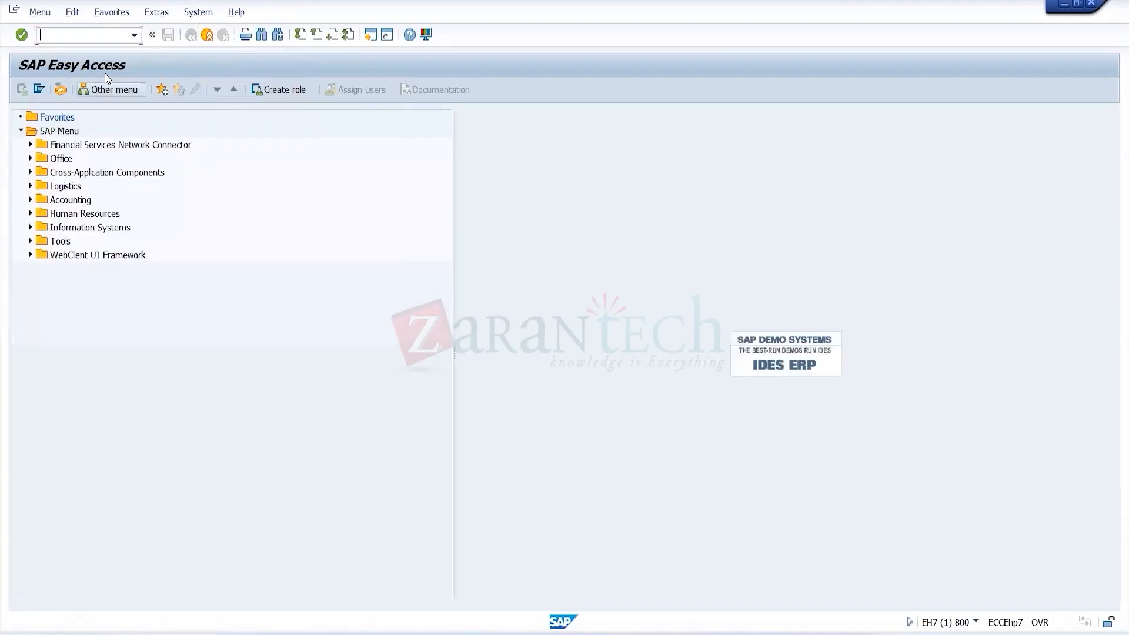
Start an IN inquiry with transaction VA11 for sold-to party Motormarkt HD GMBH, accepting the redetermined sales area.
{"action": "type", "text": "VA11"}
{"action": "key", "text": "Return"}
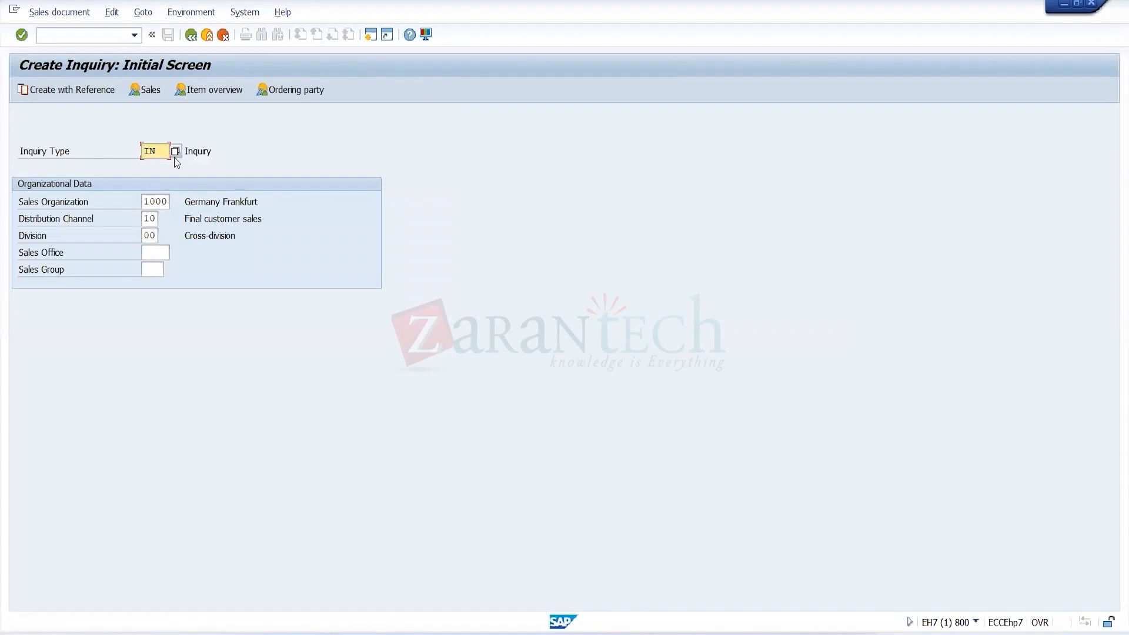
{"action": "key", "text": "Return"}
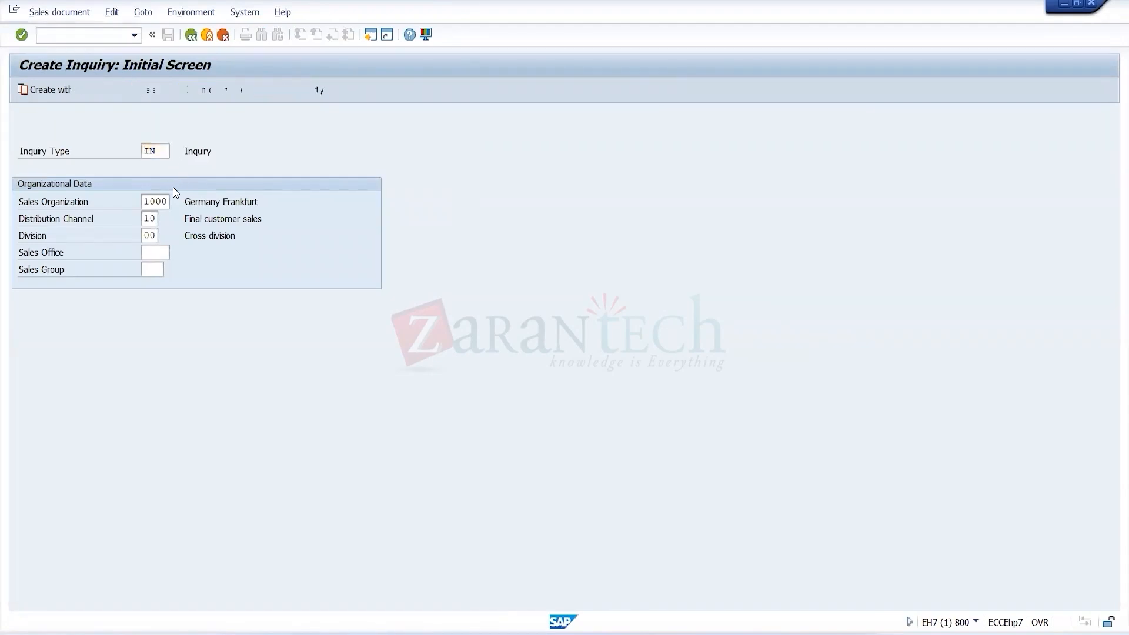
{"action": "type", "text": "T"}
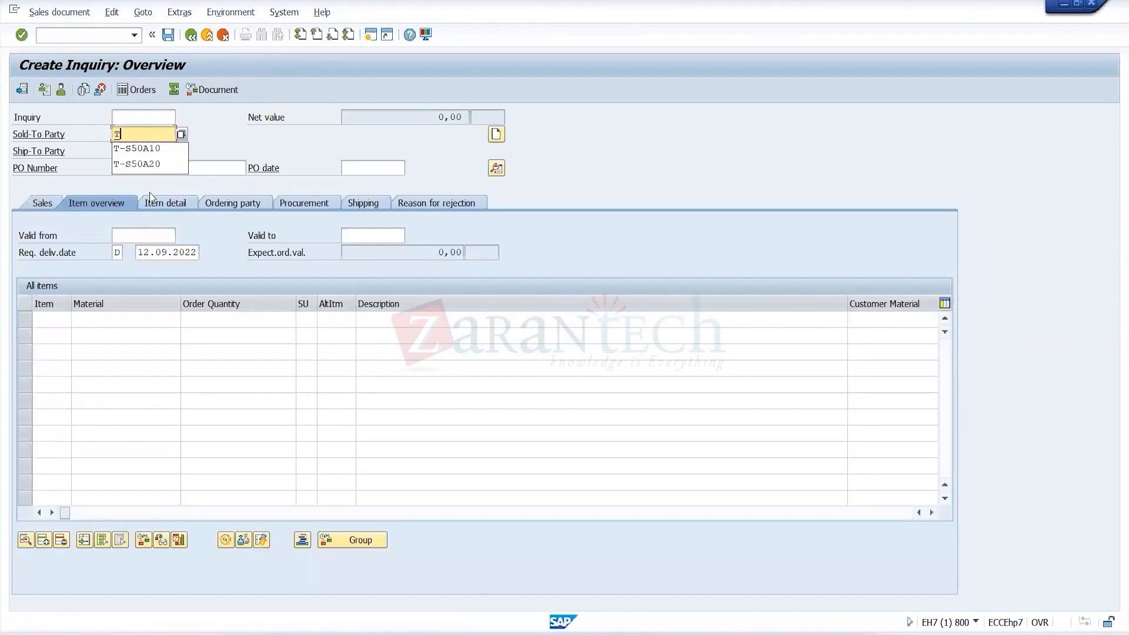
{"action": "left_click", "coordinate": [136, 148]}
{"action": "key", "text": "Return"}
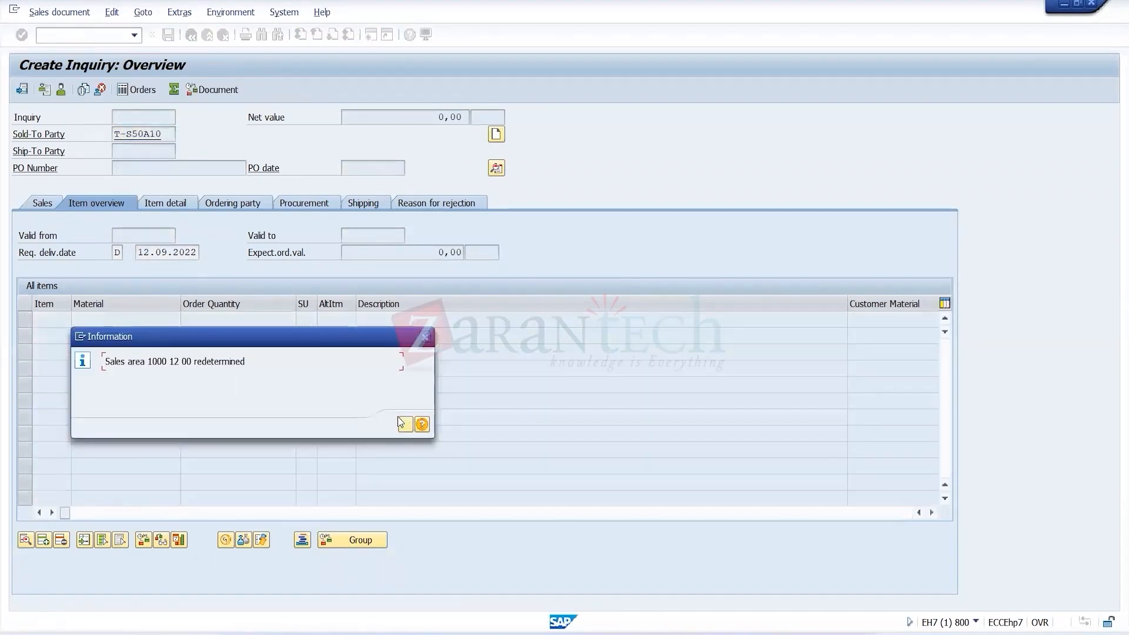
{"action": "key", "text": "Return"}
Add material T-AS310 with order quantity 10 as the inquiry's first item.
{"action": "type", "text": "T"}
{"action": "left_click", "coordinate": [124, 335]}
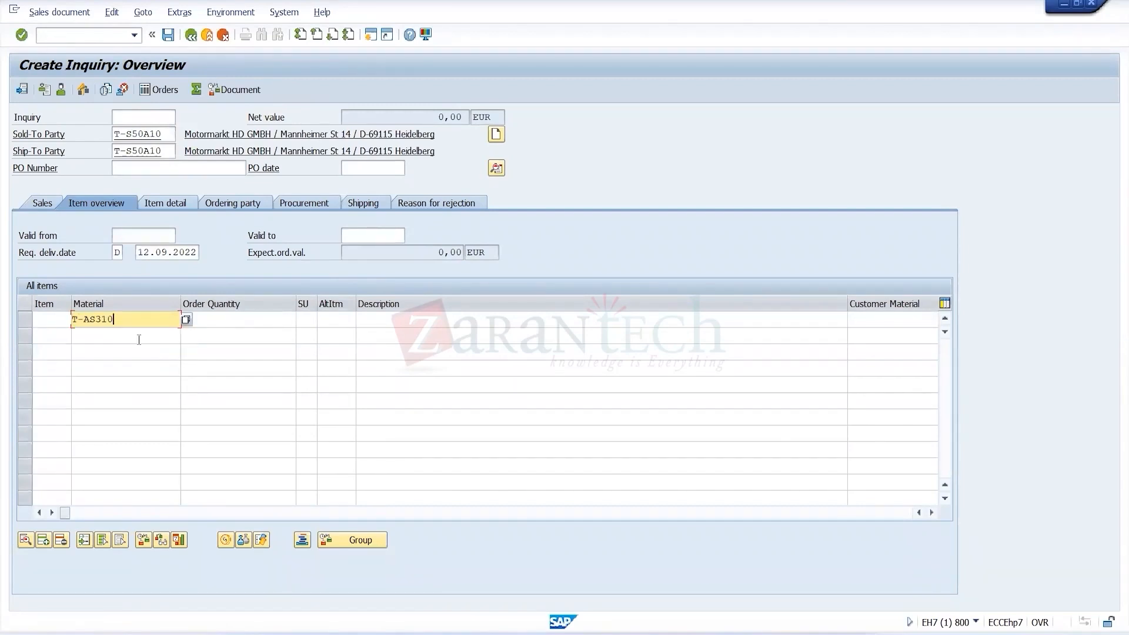
{"action": "left_click", "coordinate": [256, 324]}
{"action": "type", "text": "10"}
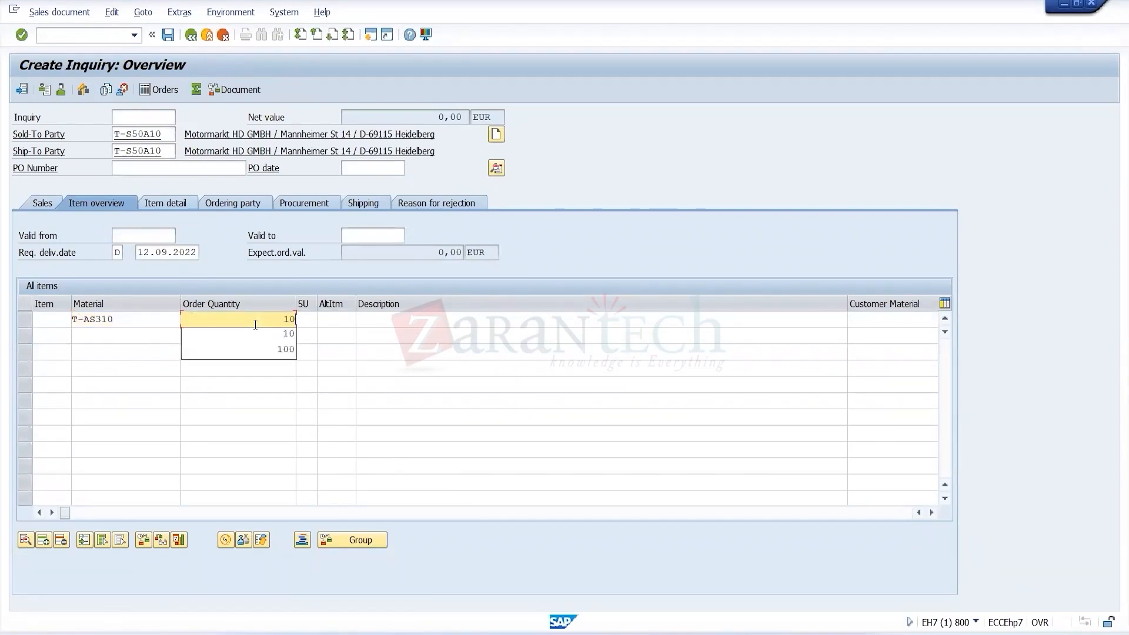
{"action": "key", "text": "Return"}
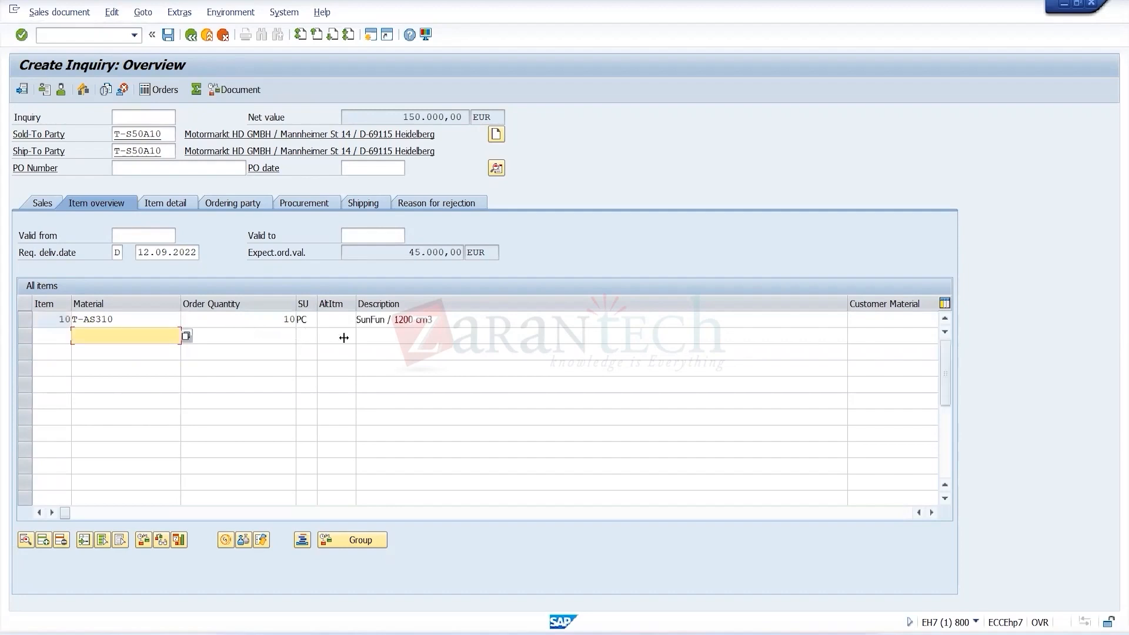
Look through the item table's further columns and examine the item category in the item's detail data.
{"action": "left_click", "coordinate": [933, 515]}
{"action": "left_click", "coordinate": [933, 515]}
{"action": "left_click", "coordinate": [933, 516]}
{"action": "left_click", "coordinate": [932, 516]}
{"action": "left_click", "coordinate": [933, 515]}
{"action": "left_click", "coordinate": [933, 516]}
{"action": "left_click", "coordinate": [933, 515]}
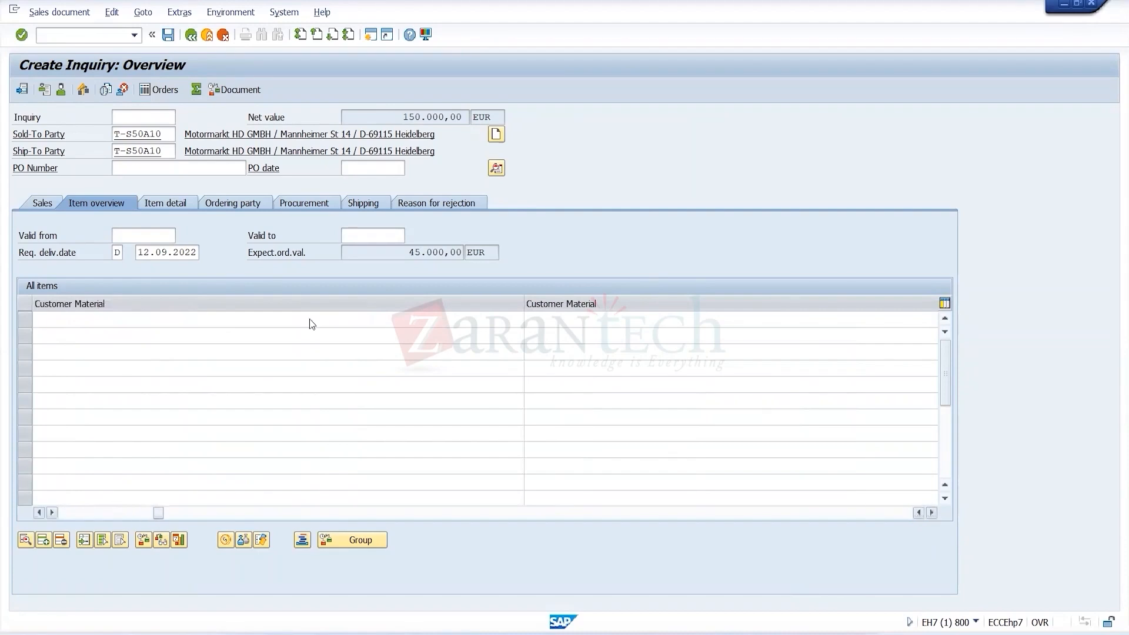
{"action": "left_click", "coordinate": [175, 206]}
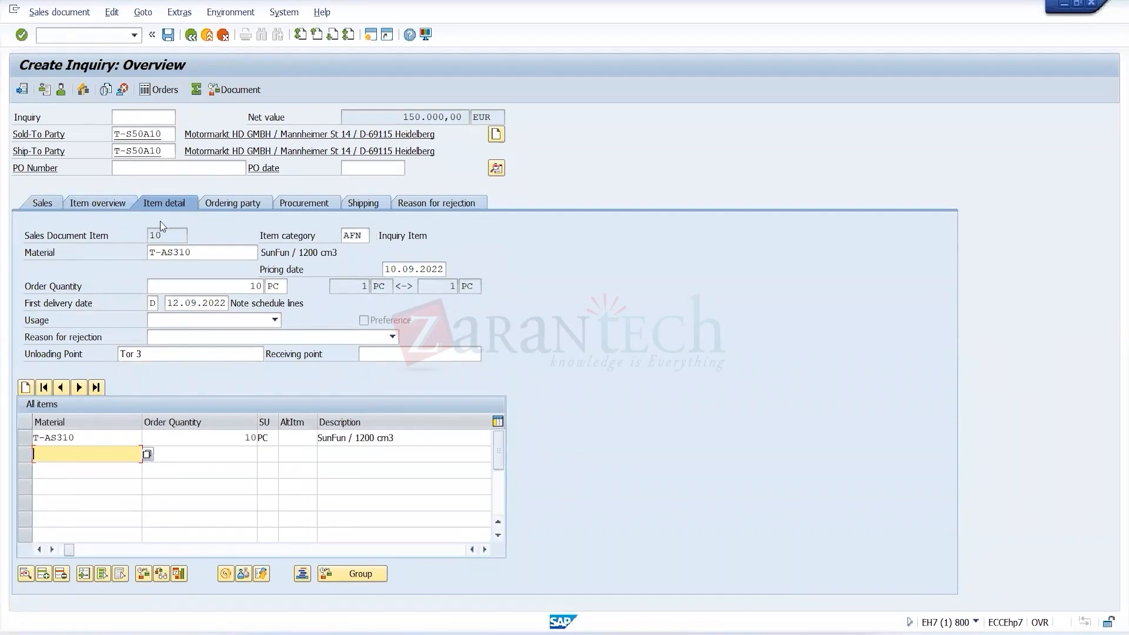
{"action": "double_click", "coordinate": [368, 234]}
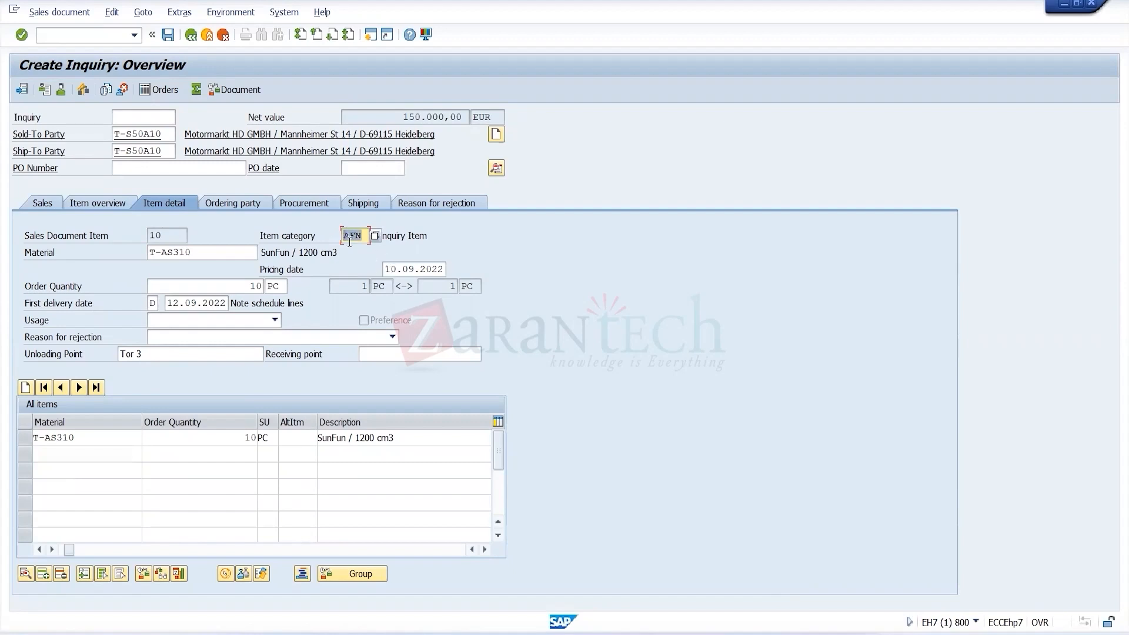
Select item 10, check its item category again, and show the inquiry's sales data.
{"action": "left_click", "coordinate": [28, 436]}
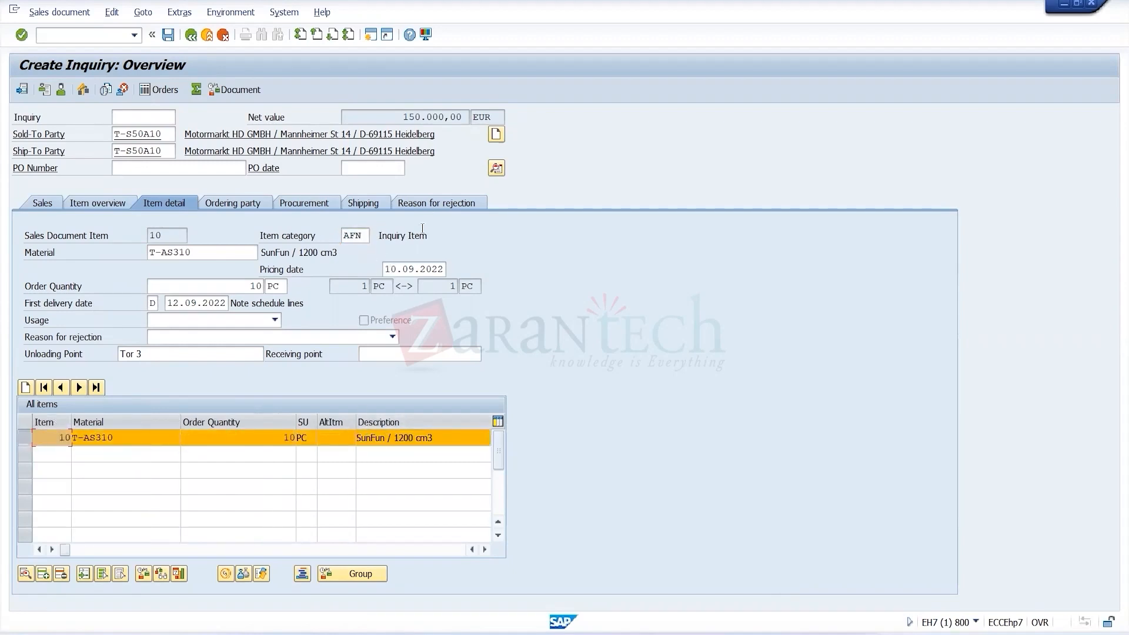
{"action": "double_click", "coordinate": [353, 236]}
{"action": "left_click", "coordinate": [257, 288]}
{"action": "key", "text": "Return"}
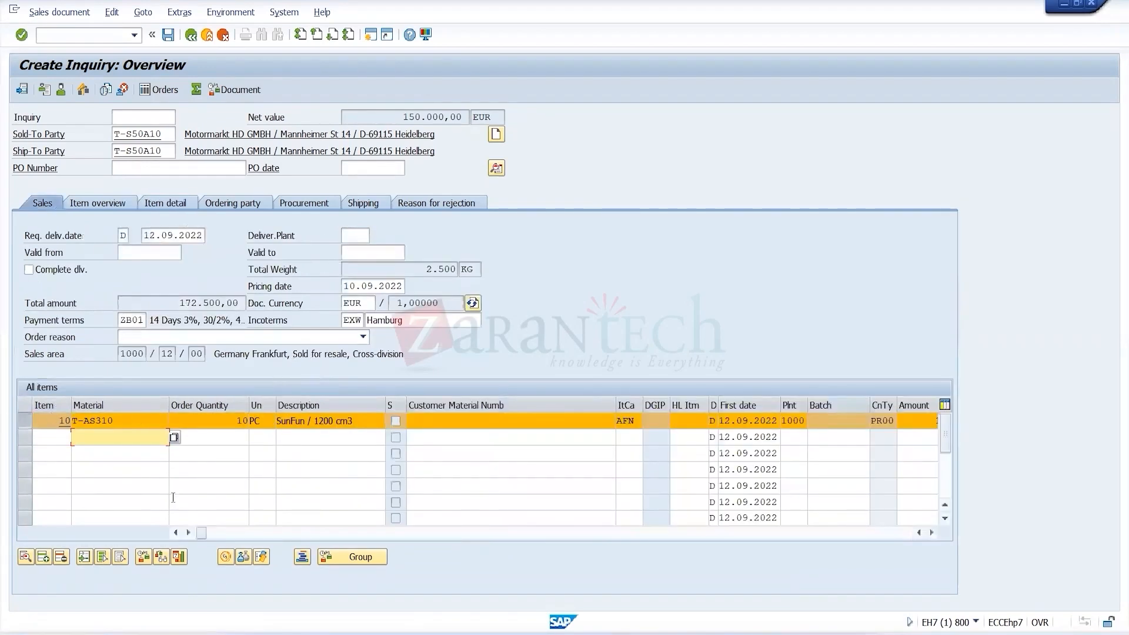
Examine item 10's item category in its detail data and again in the item table of the sales data.
{"action": "left_click", "coordinate": [154, 204]}
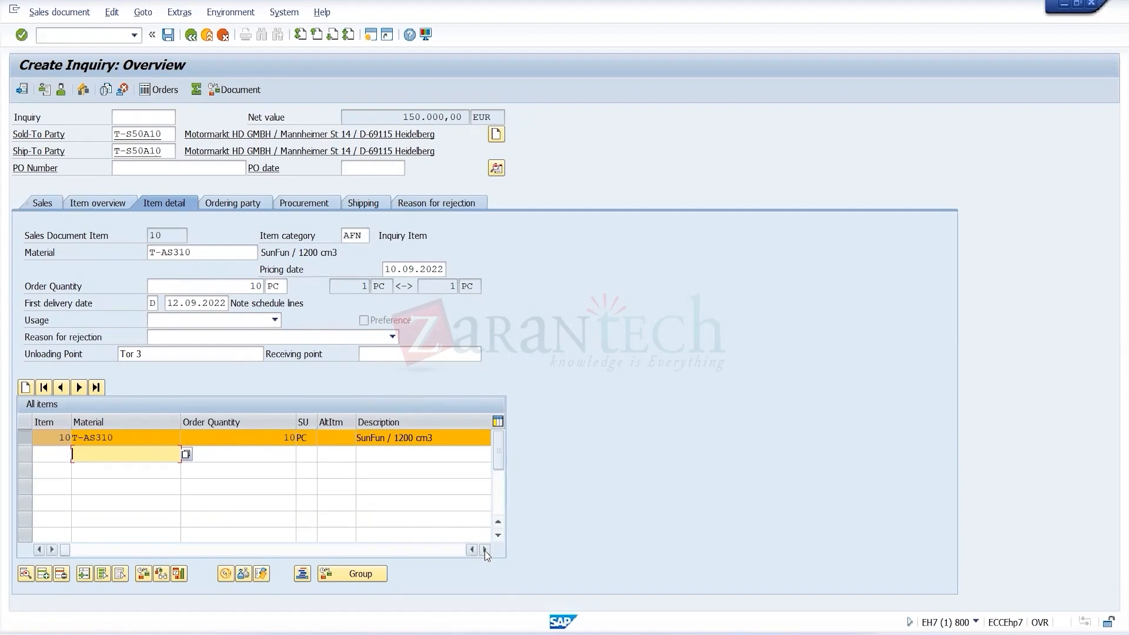
{"action": "left_click", "coordinate": [363, 236]}
{"action": "left_click_drag", "start_coordinate": [363, 236], "coordinate": [322, 235]}
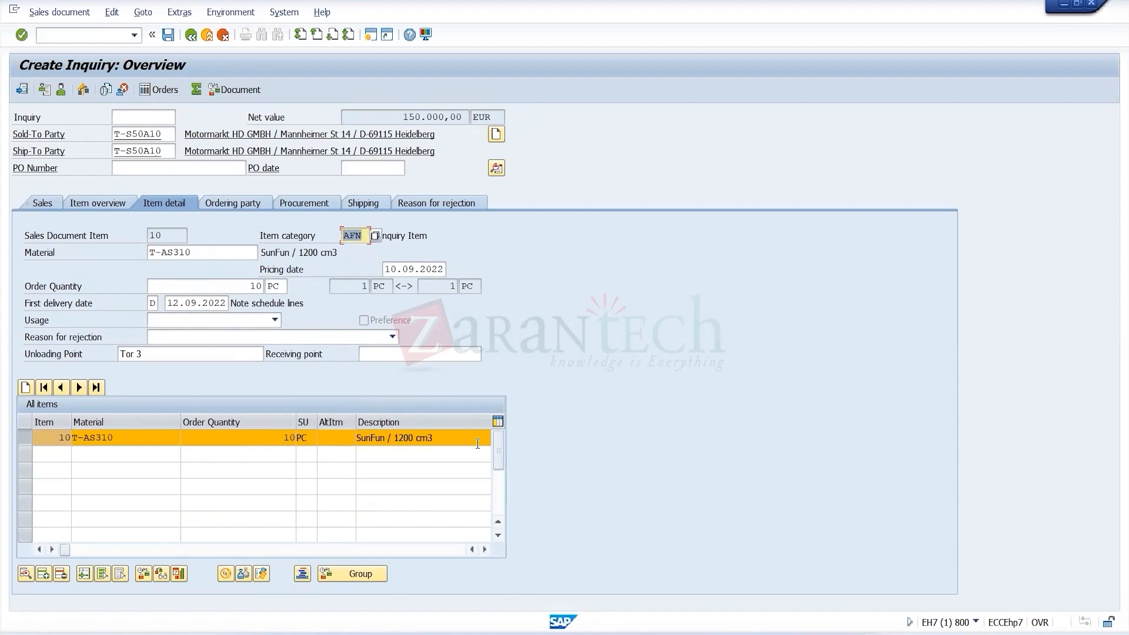
{"action": "left_click", "coordinate": [43, 204]}
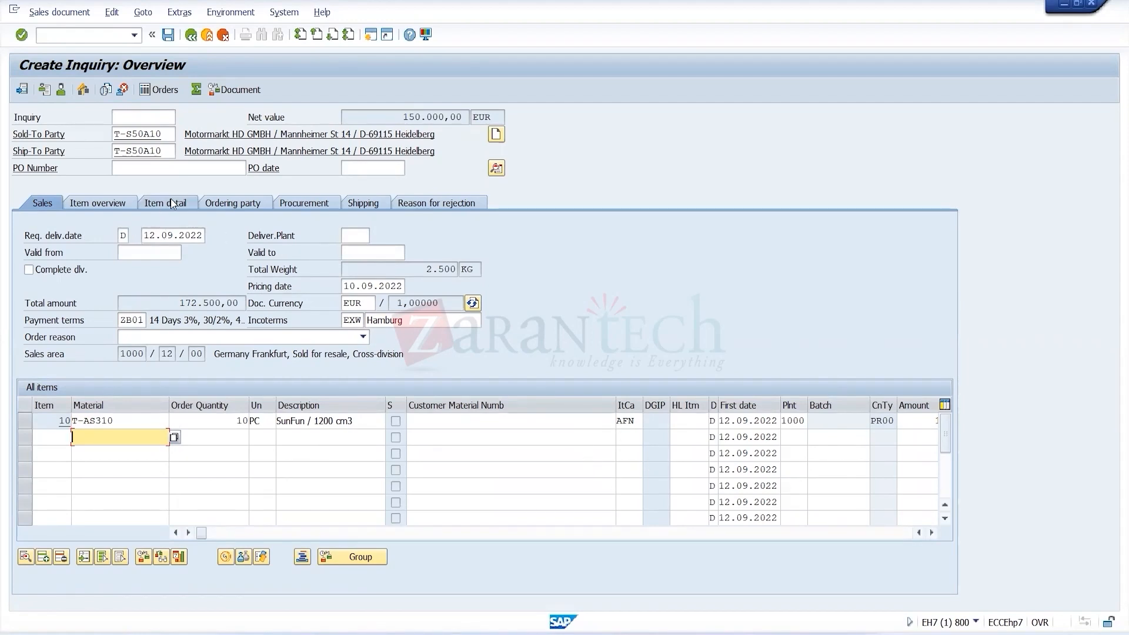
{"action": "left_click", "coordinate": [23, 425]}
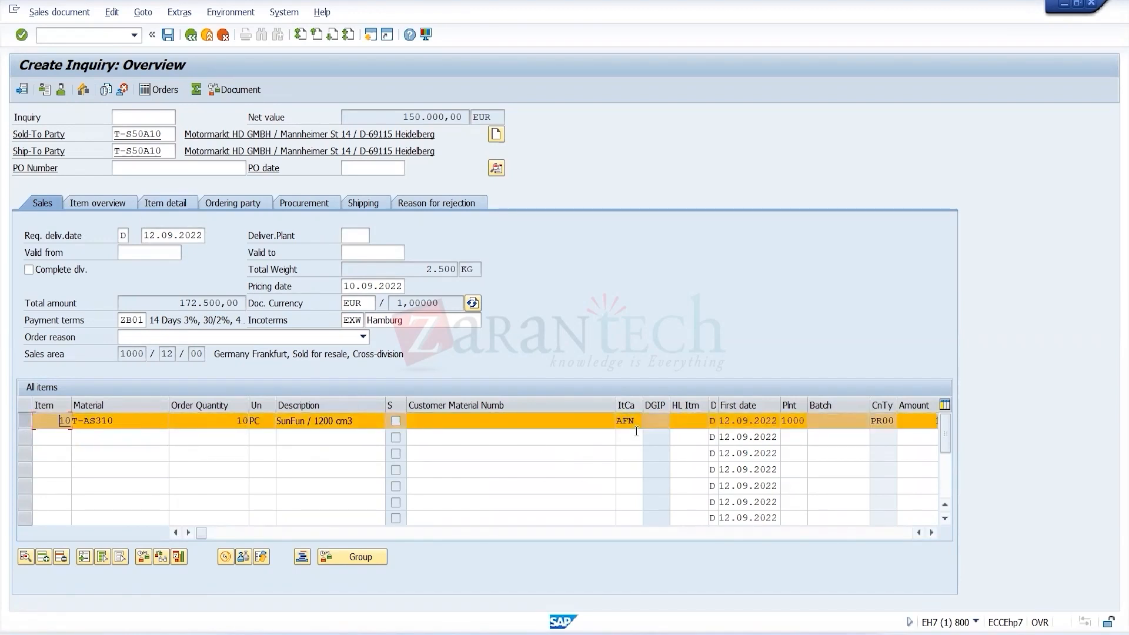
{"action": "left_click_drag", "start_coordinate": [636, 422], "coordinate": [610, 421]}
Exit the inquiry without saving and return to the SAP Easy Access screen.
{"action": "left_click", "coordinate": [190, 37]}
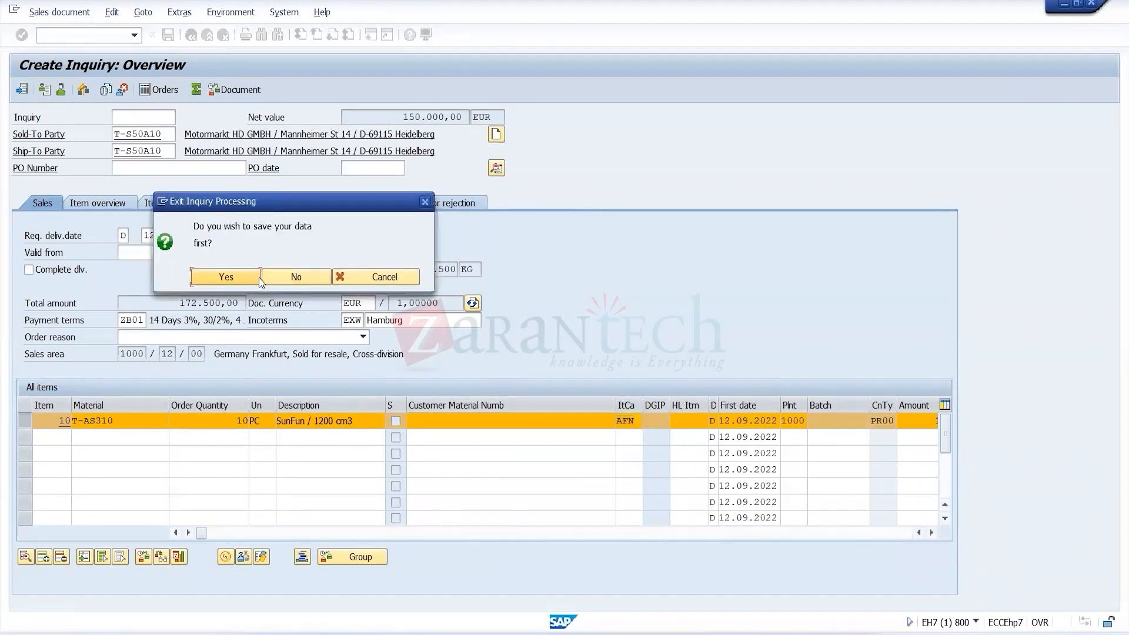
{"action": "left_click", "coordinate": [303, 277]}
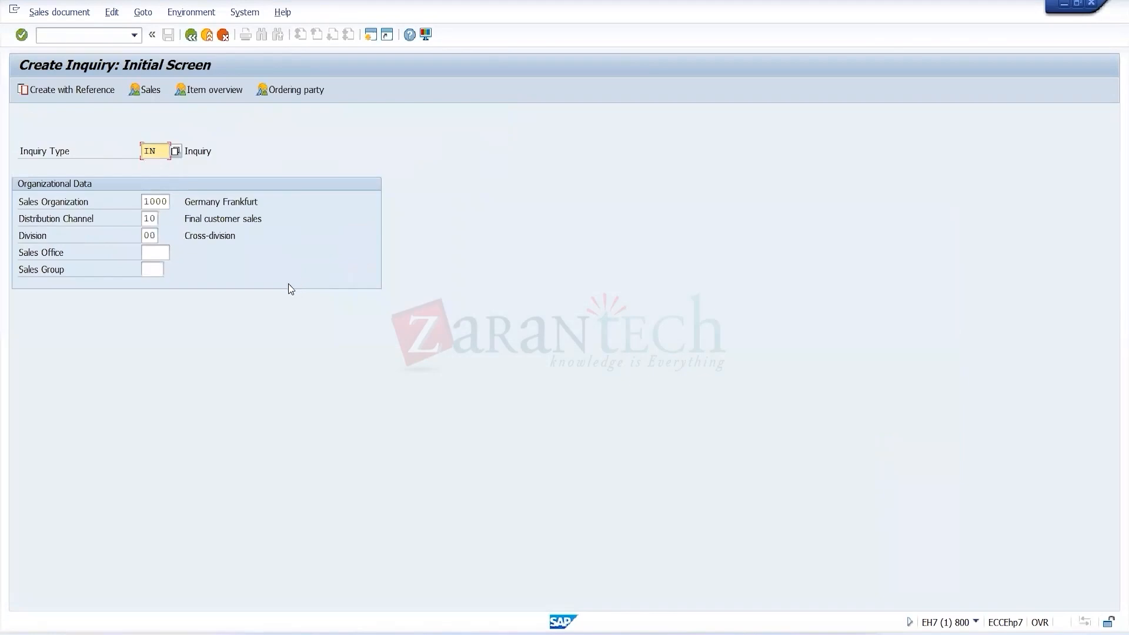
{"action": "left_click", "coordinate": [191, 37]}
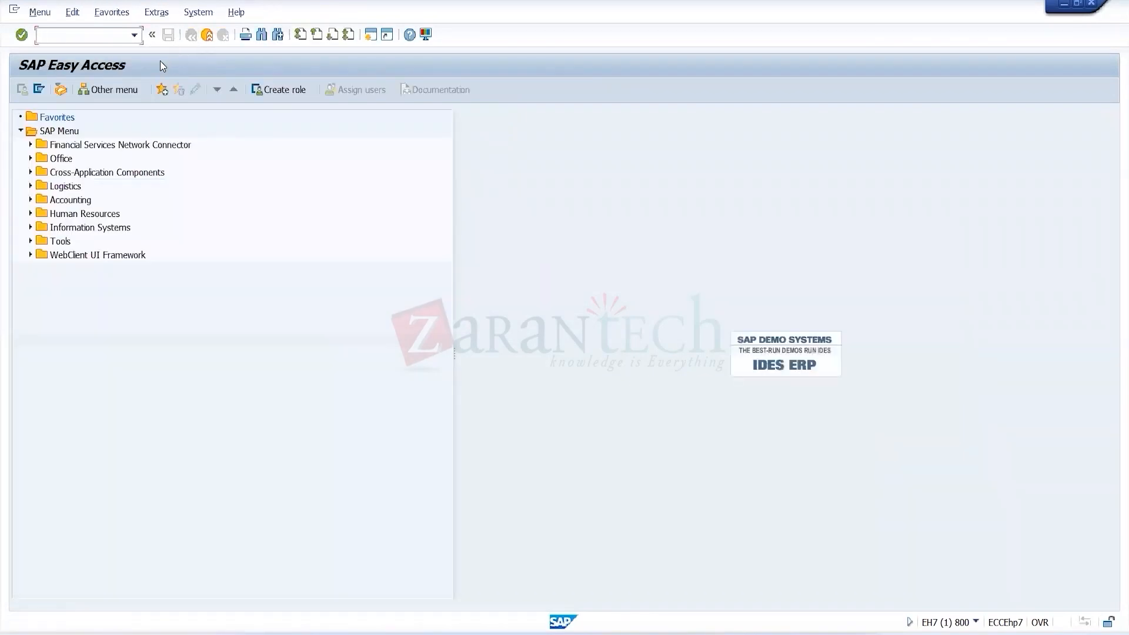
Start a quotation of type QT with transaction VA21.
{"action": "type", "text": "VA21"}
{"action": "key", "text": "Return"}
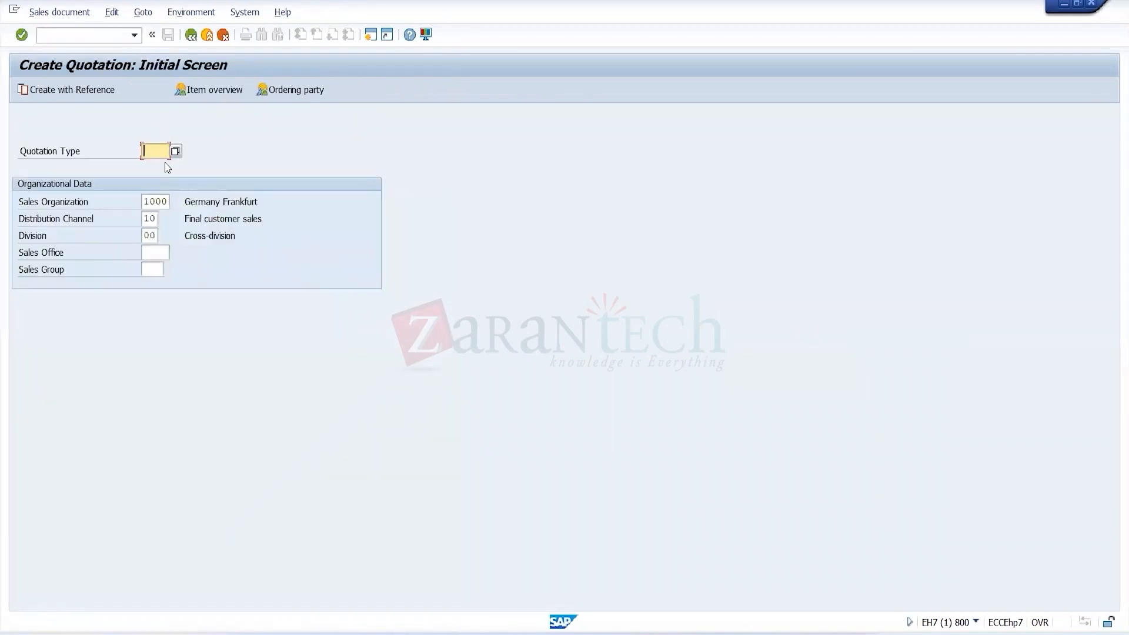
{"action": "type", "text": "QT"}
{"action": "key", "text": "Return"}
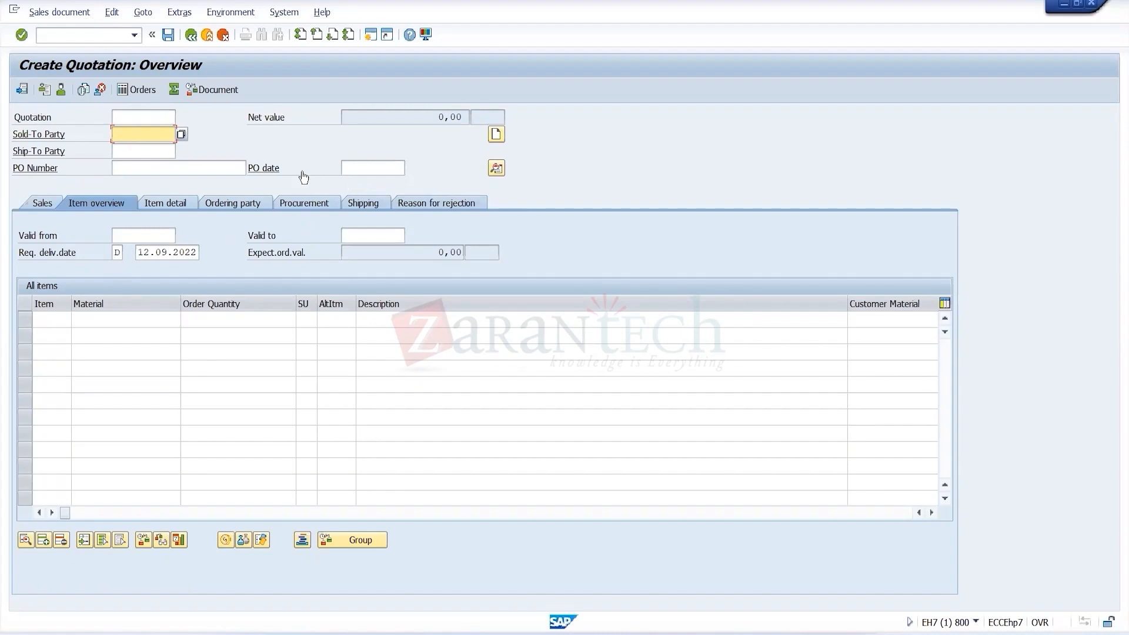
Enter Motormarkt HD GMBH's customer number as the quotation's sold-to party and accept the redetermined sales area.
{"action": "left_click", "coordinate": [139, 235]}
{"action": "left_click", "coordinate": [132, 139]}
{"action": "type", "text": "T"}
{"action": "left_click", "coordinate": [157, 151]}
{"action": "key", "text": "Return"}
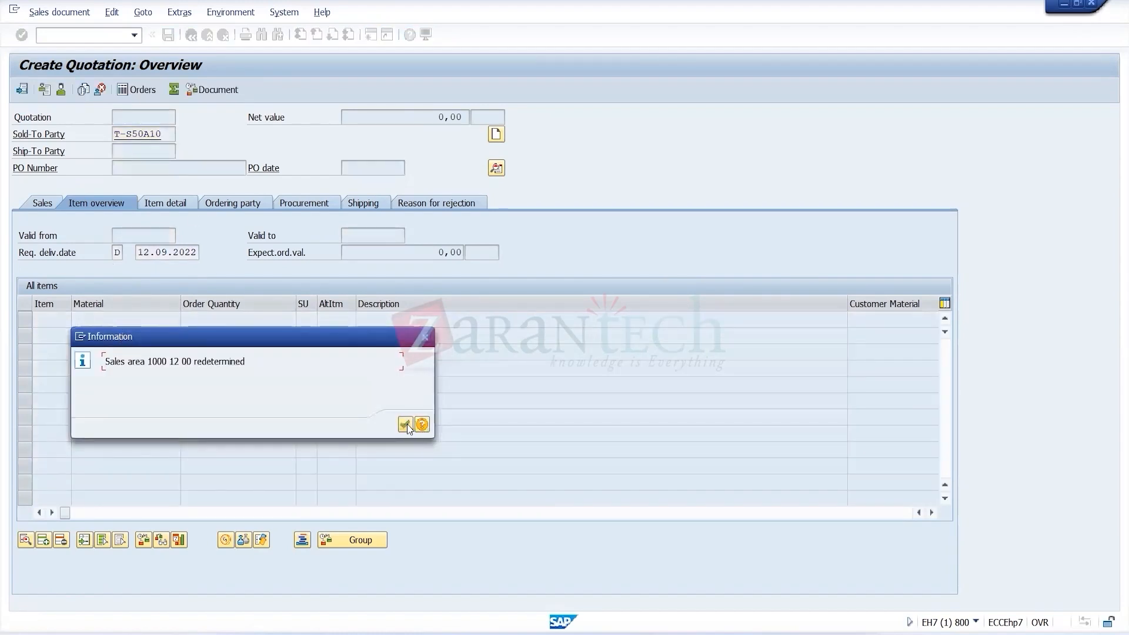
{"action": "left_click", "coordinate": [405, 425]}
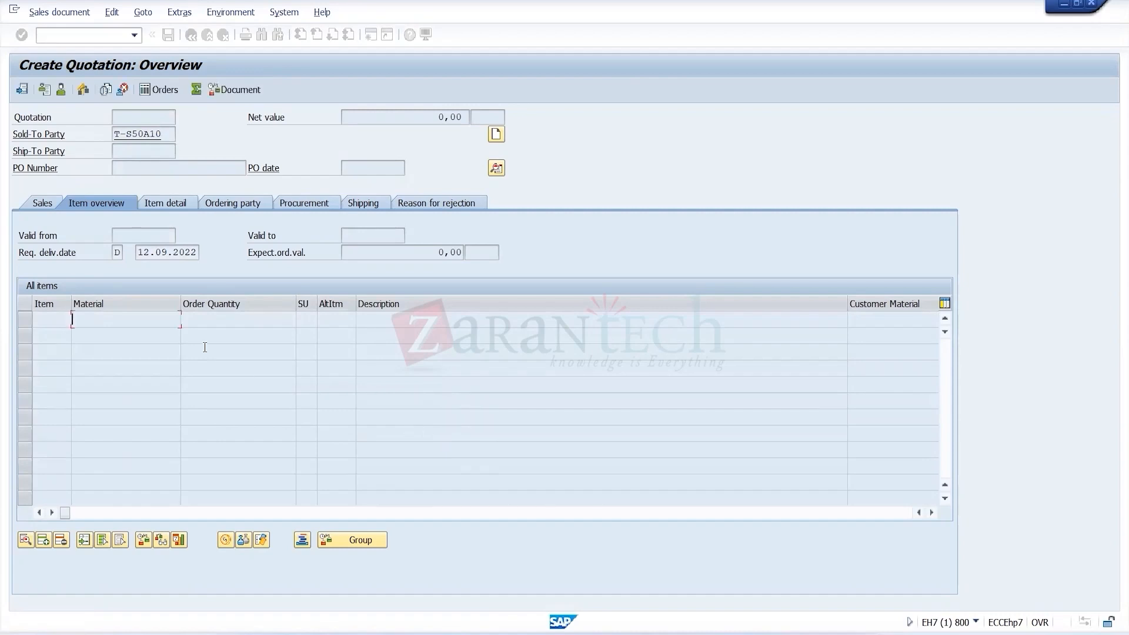
Add material T-AS310 with order quantity 50 as the quotation's first item.
{"action": "type", "text": "t"}
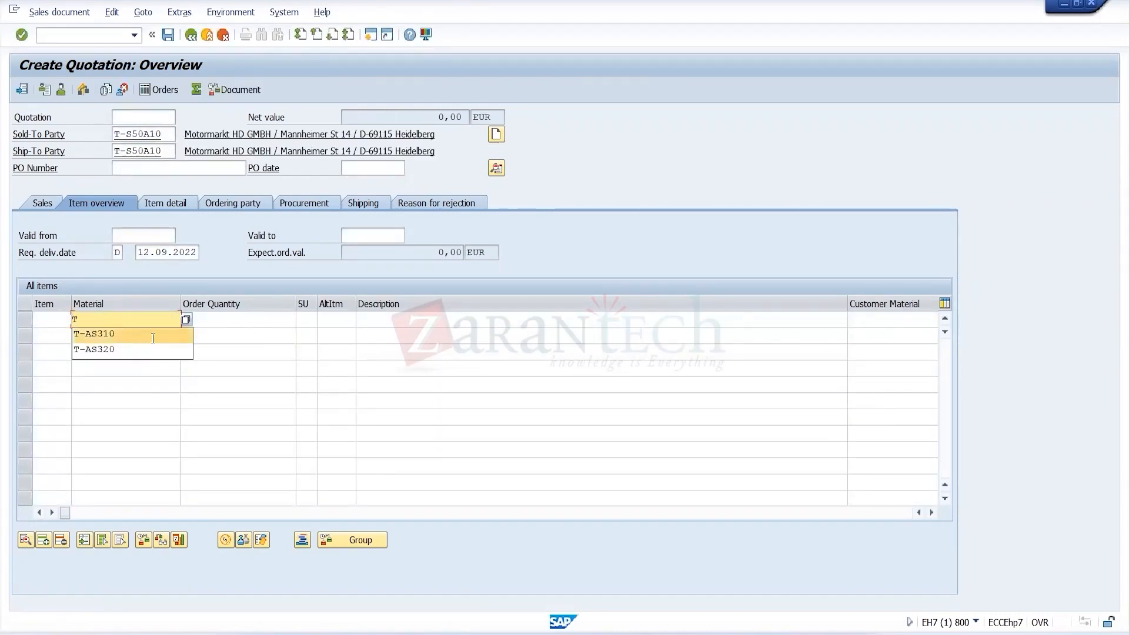
{"action": "left_click", "coordinate": [152, 337]}
{"action": "left_click", "coordinate": [229, 325]}
{"action": "type", "text": "50"}
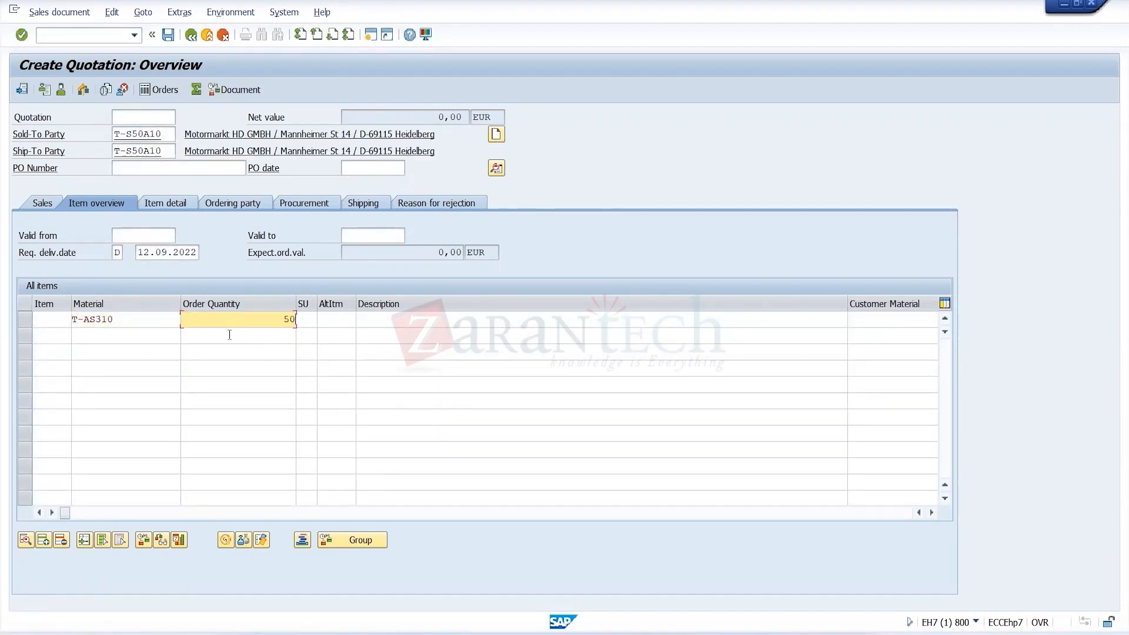
{"action": "key", "text": "Return"}
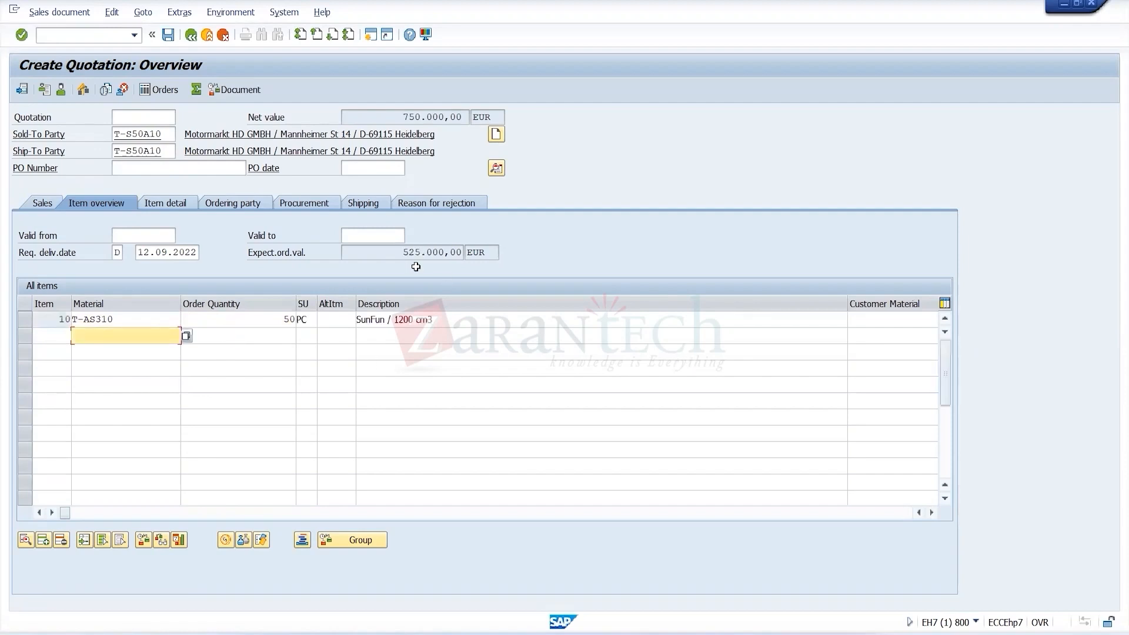
Try to set the quotation's valid-from date to 24.09.2022.
{"action": "left_click", "coordinate": [167, 236]}
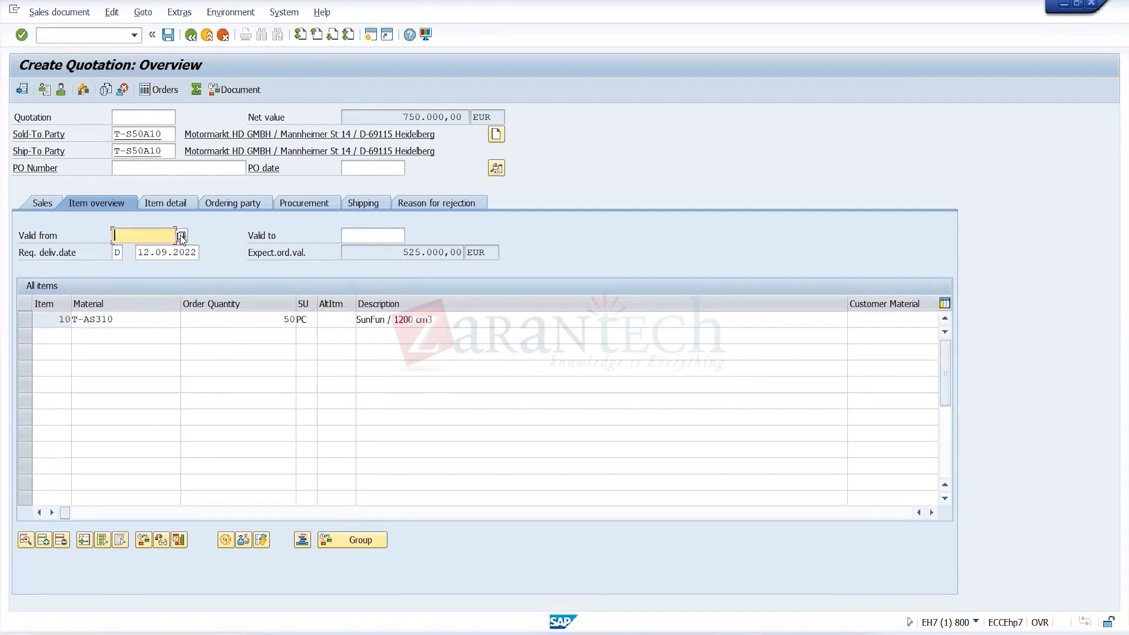
{"action": "left_click", "coordinate": [181, 236]}
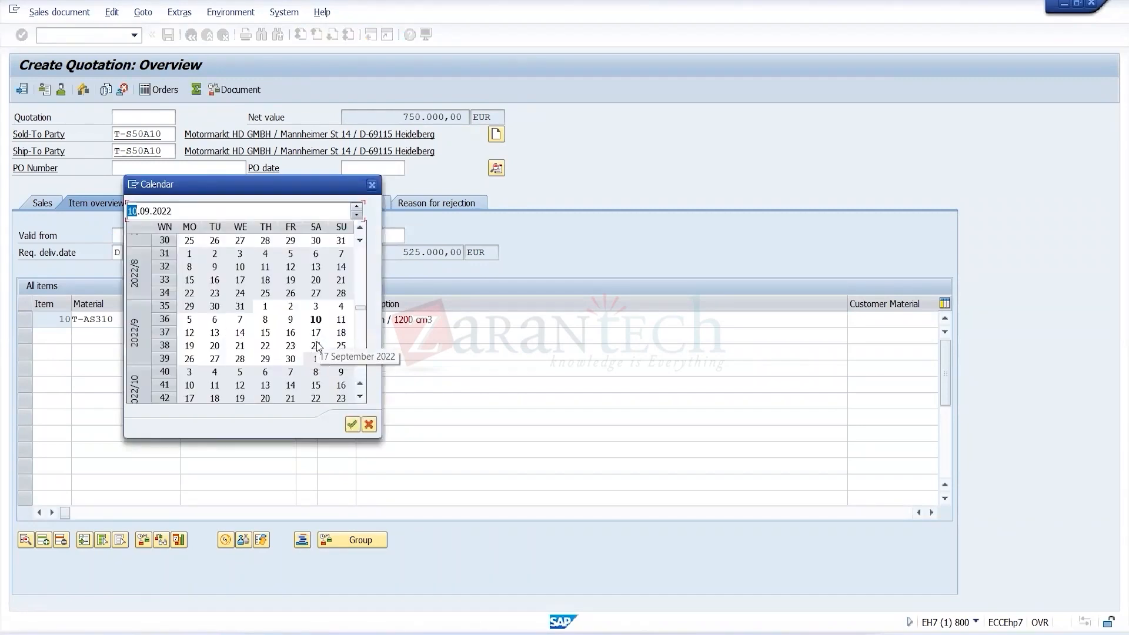
{"action": "double_click", "coordinate": [316, 346]}
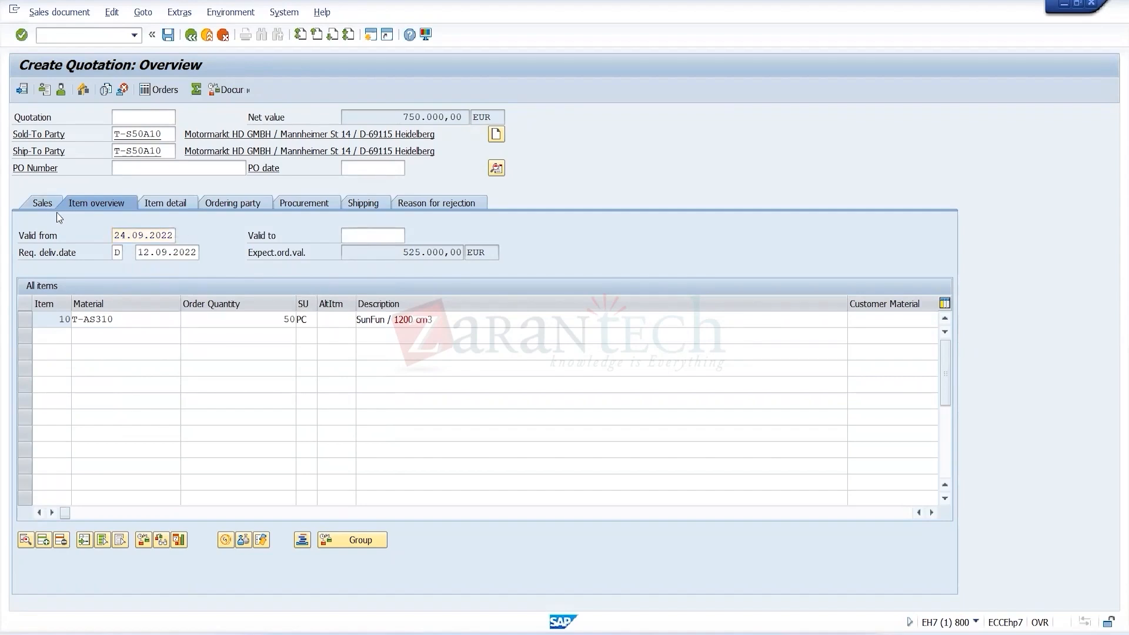
{"action": "key", "text": "Return"}
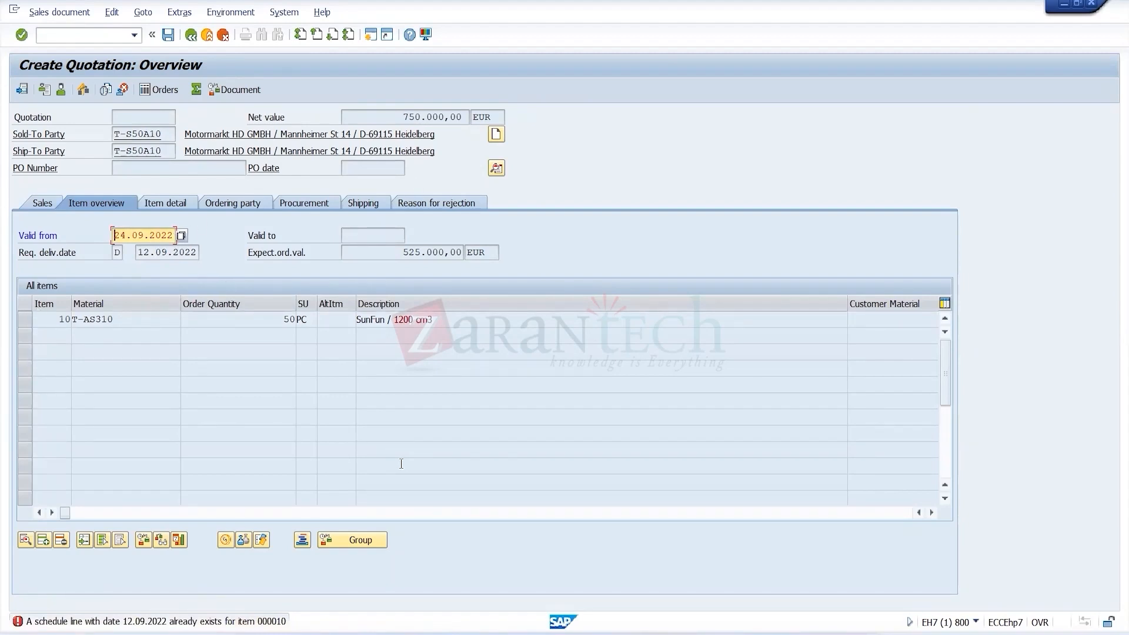
{"action": "key", "text": "Return"}
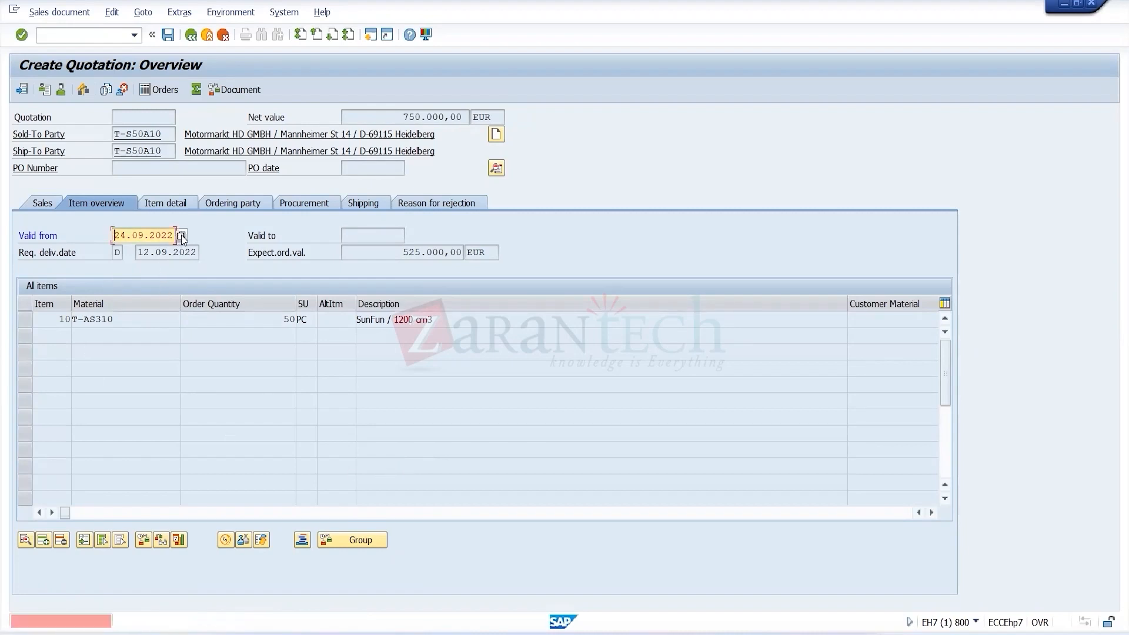
Try 17.09.2022 as the quotation's valid-from date, and leave the quotation without saving.
{"action": "left_click", "coordinate": [182, 239]}
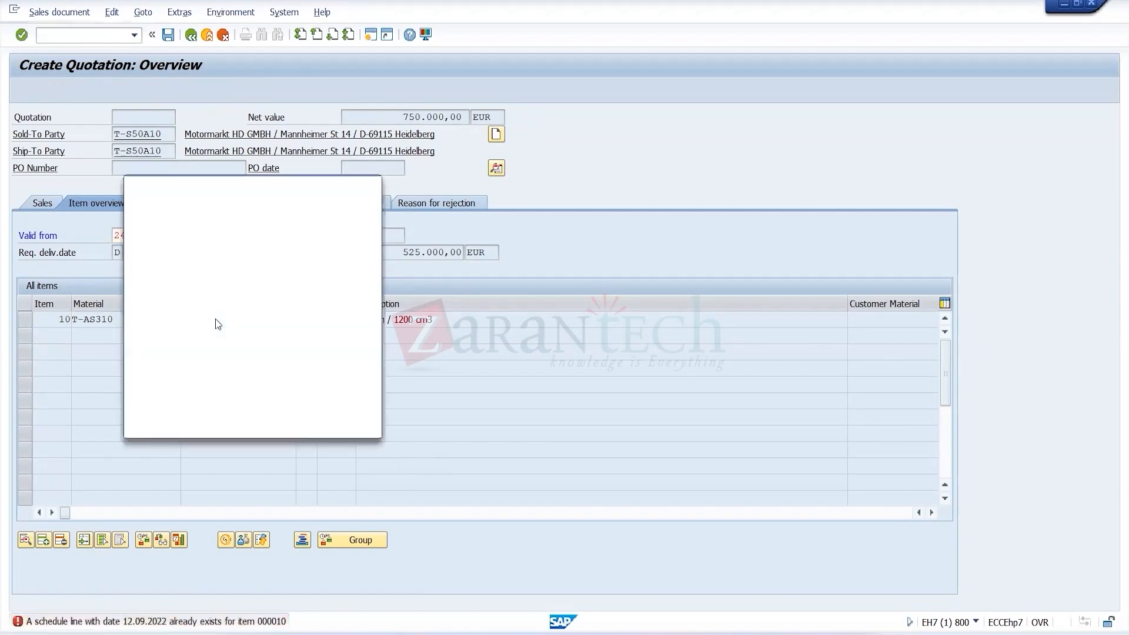
{"action": "double_click", "coordinate": [316, 307]}
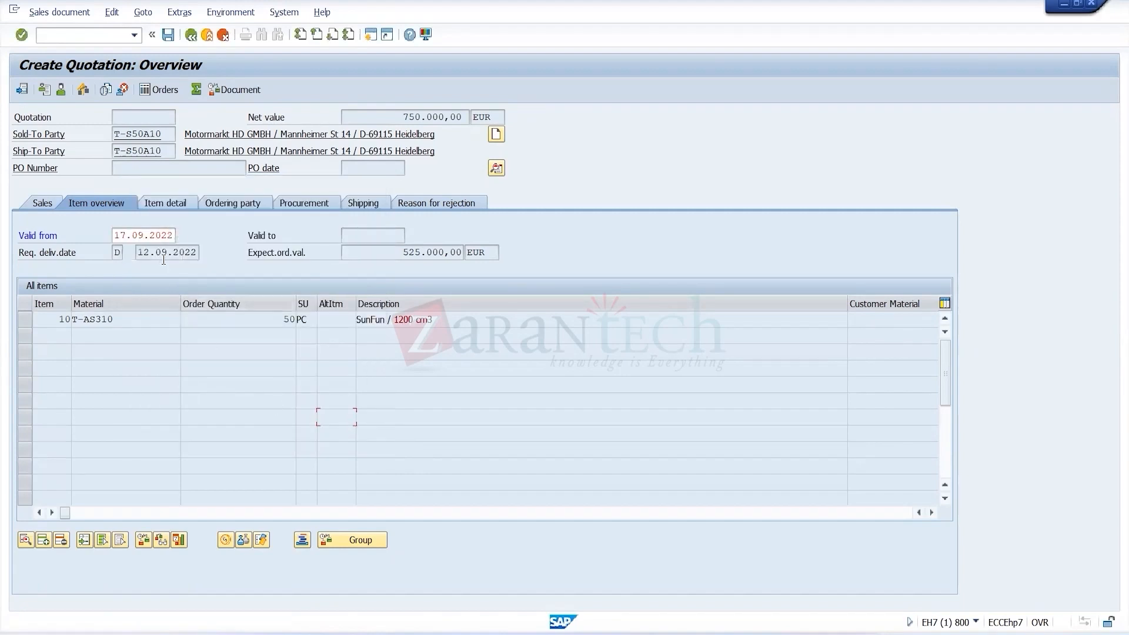
{"action": "left_click", "coordinate": [157, 239]}
{"action": "key", "text": "Return"}
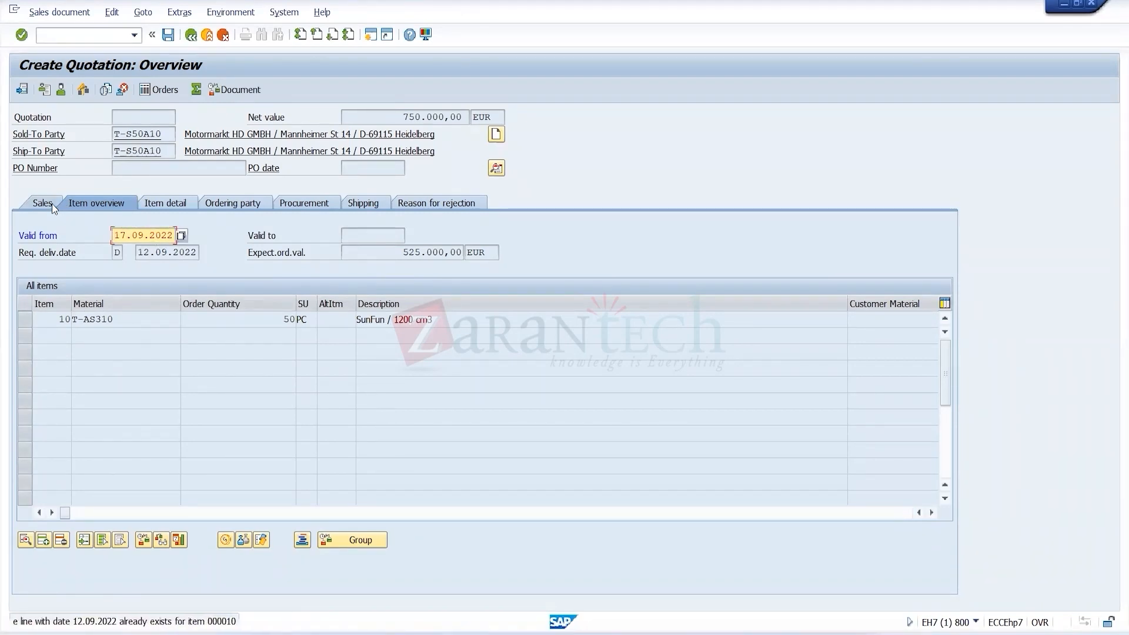
{"action": "left_click", "coordinate": [193, 36]}
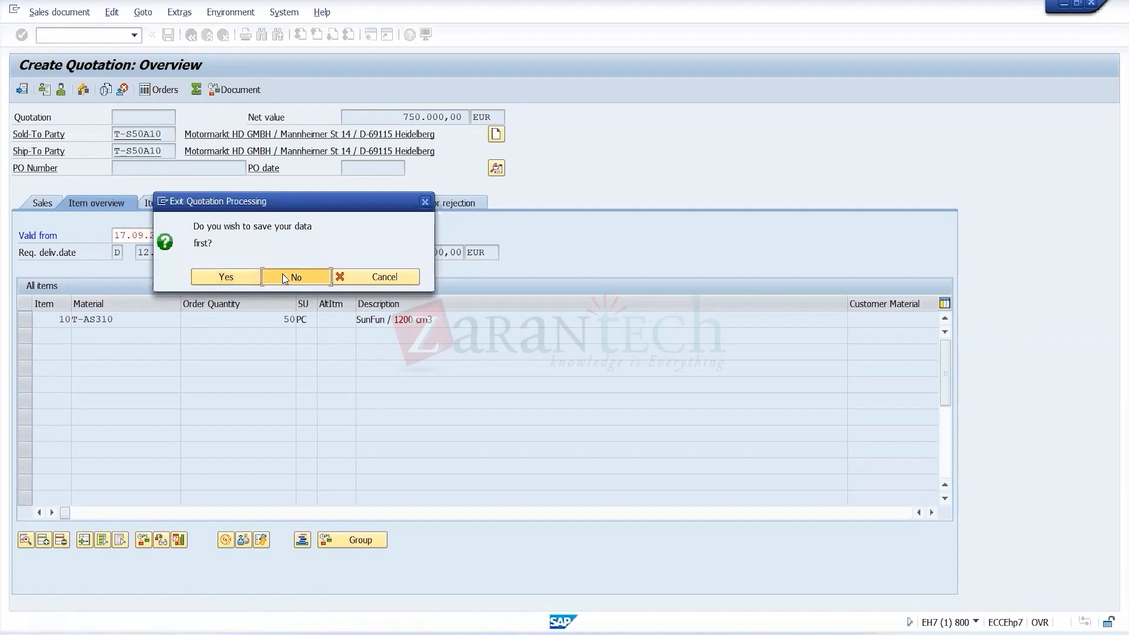
{"action": "left_click", "coordinate": [283, 273]}
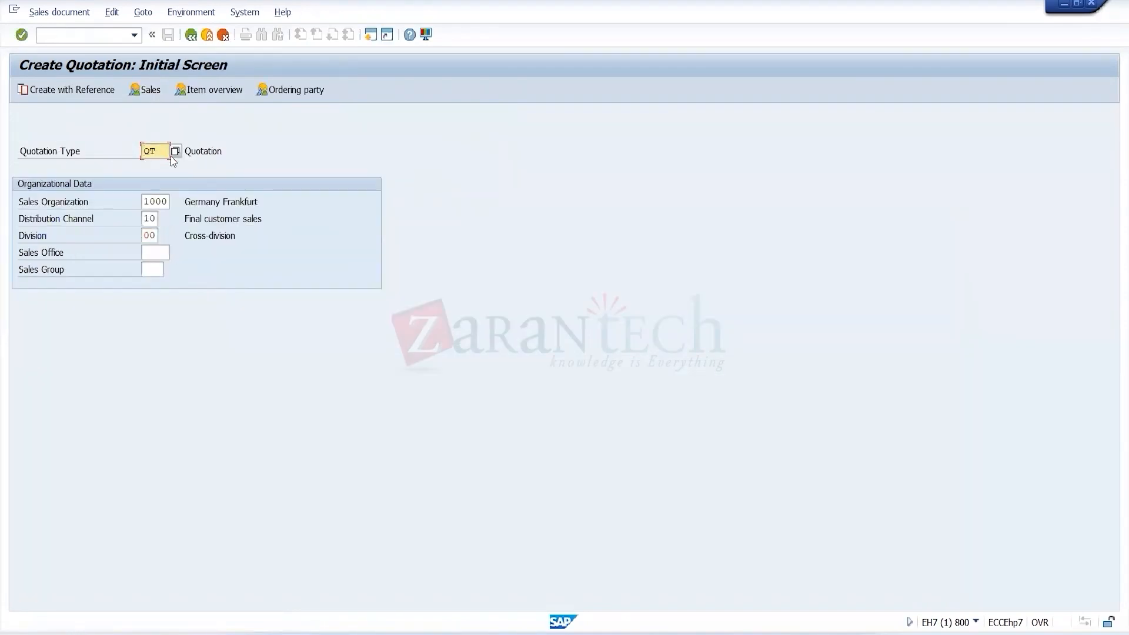
Start another QT quotation for sold-to party Motormarkt HD GMBH, accept the redetermined sales area, and show its sales data.
{"action": "key", "text": "Return"}
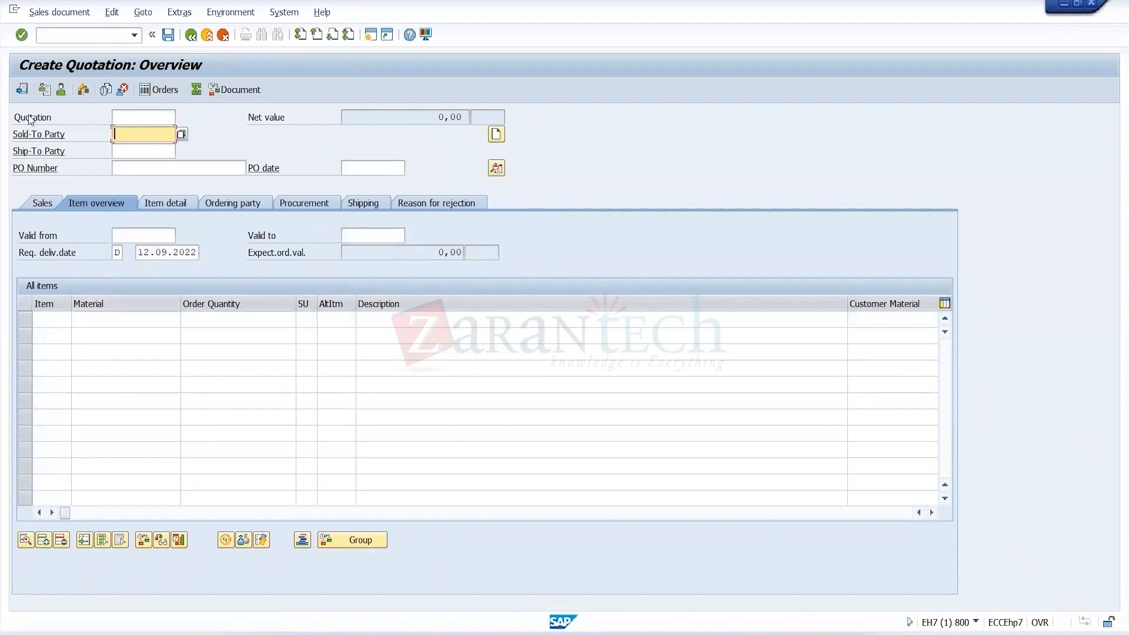
{"action": "left_click", "coordinate": [47, 207]}
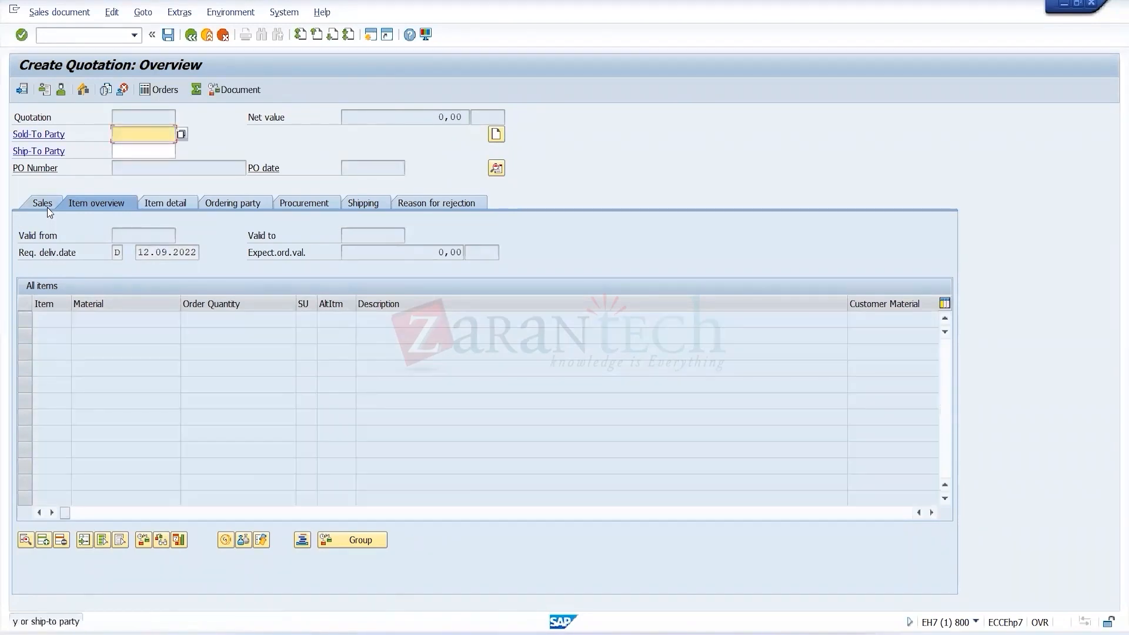
{"action": "type", "text": "T"}
{"action": "left_click", "coordinate": [140, 148]}
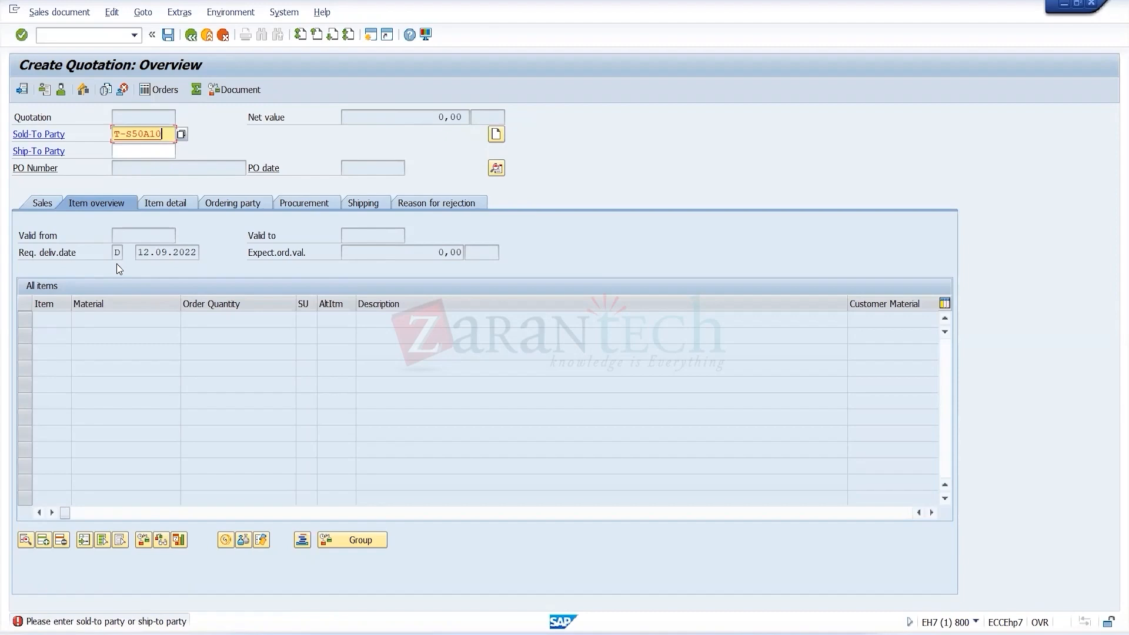
{"action": "key", "text": "Return"}
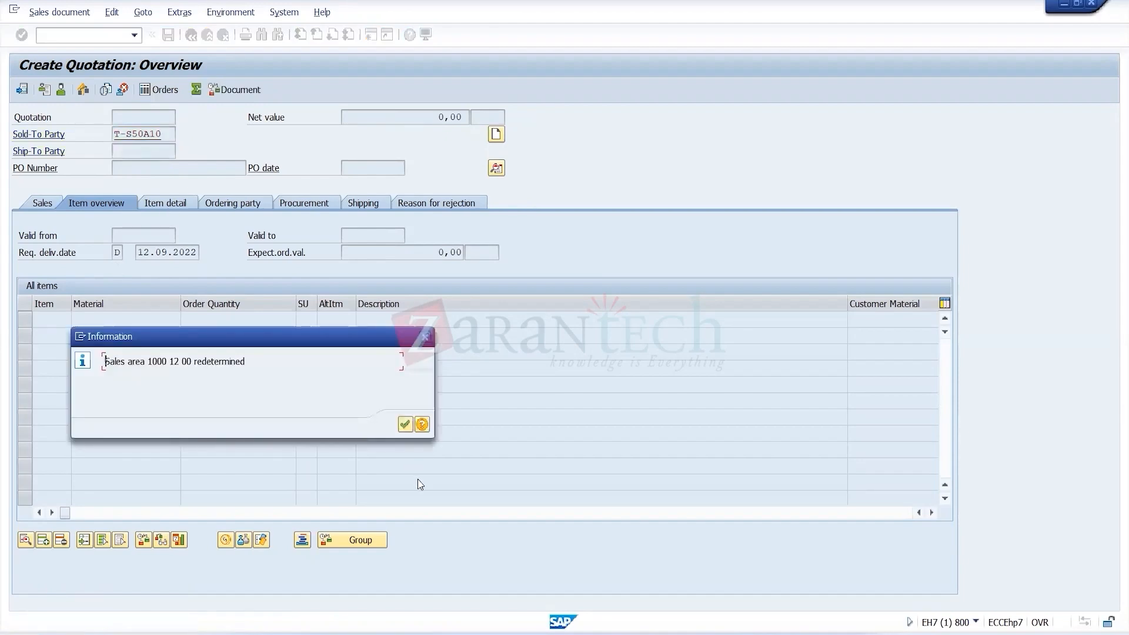
{"action": "left_click", "coordinate": [405, 424]}
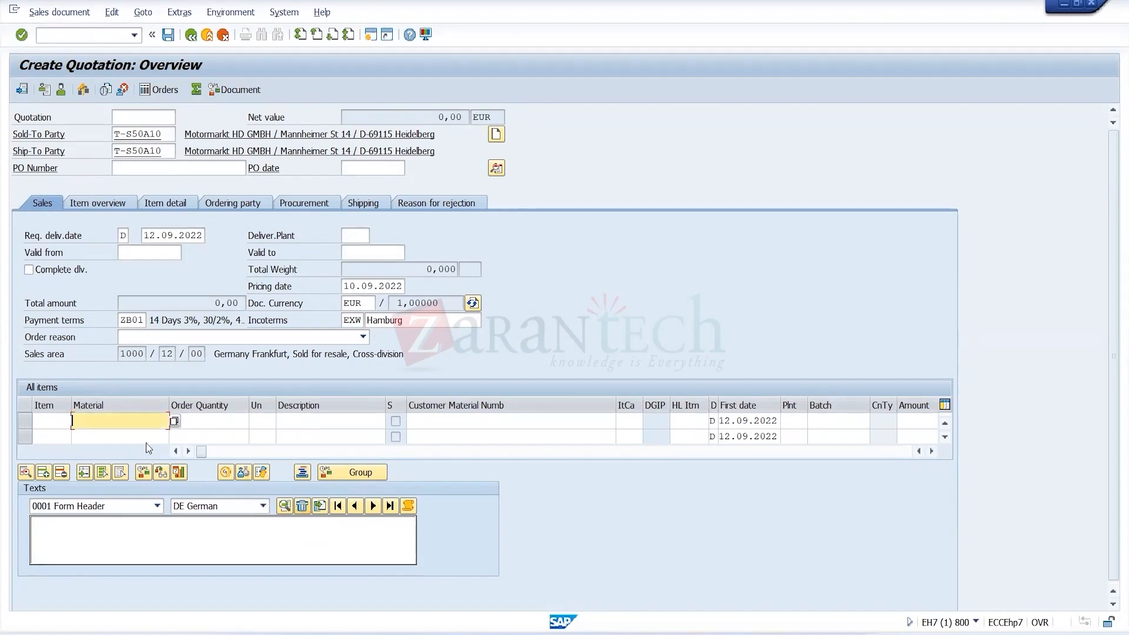
Add material T-AS310 with order quantity 10 as the new quotation's first item.
{"action": "type", "text": "T"}
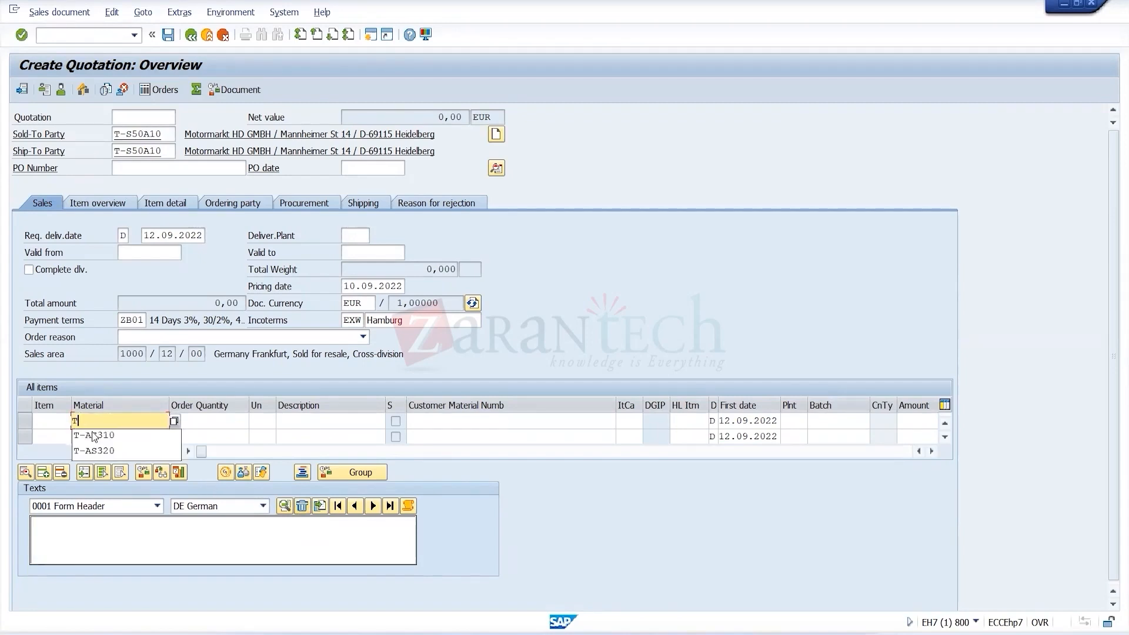
{"action": "left_click", "coordinate": [112, 435]}
{"action": "left_click", "coordinate": [233, 423]}
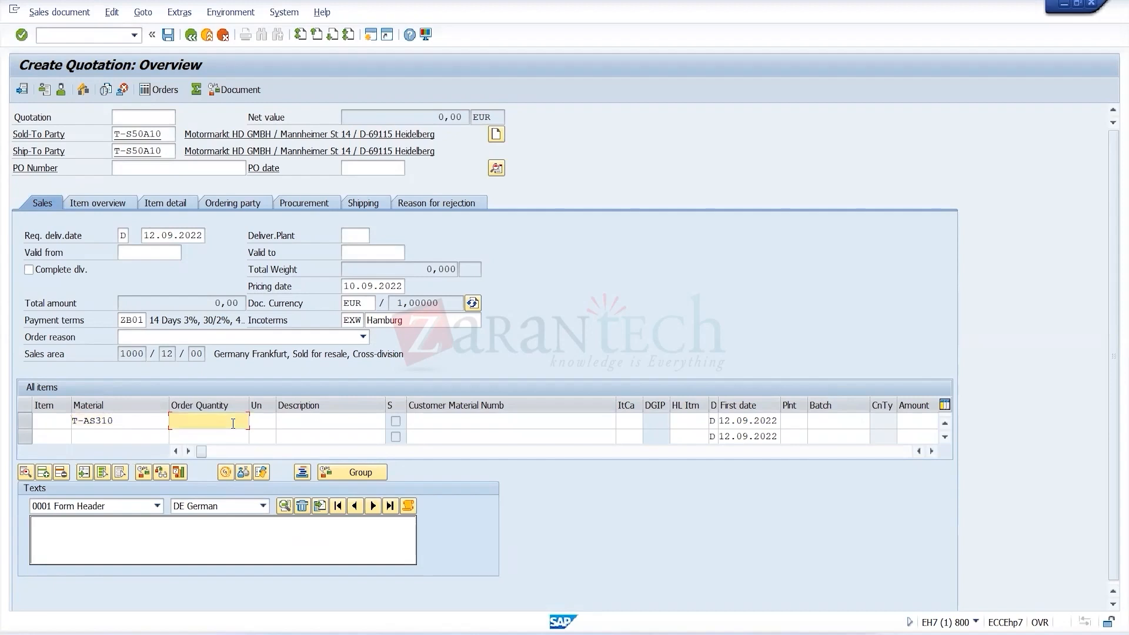
{"action": "type", "text": "10"}
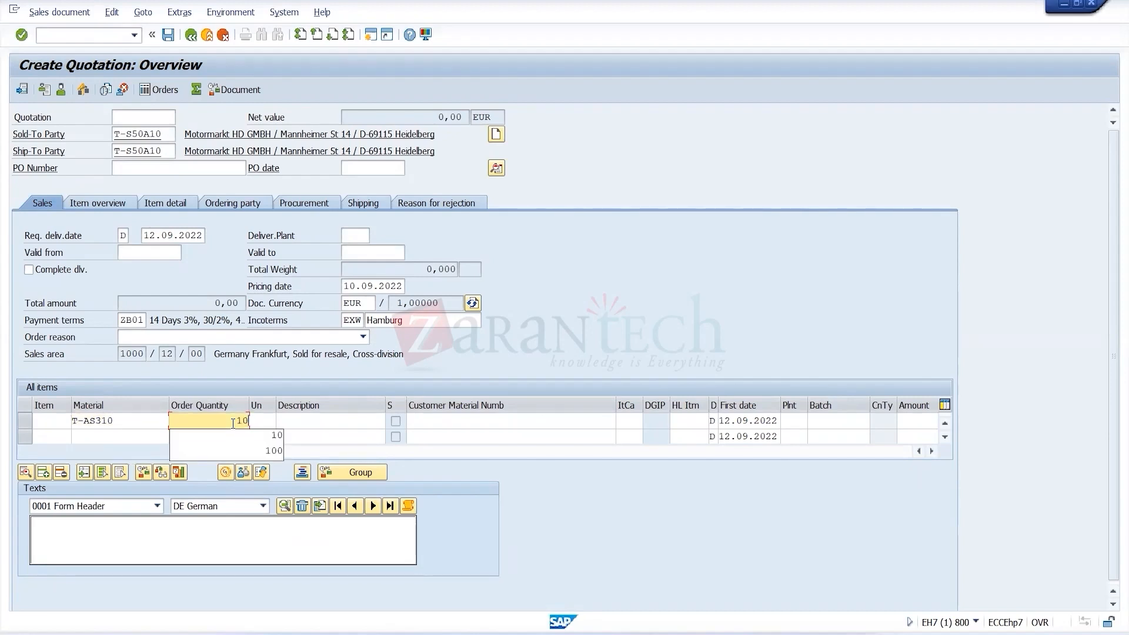
{"action": "key", "text": "Return"}
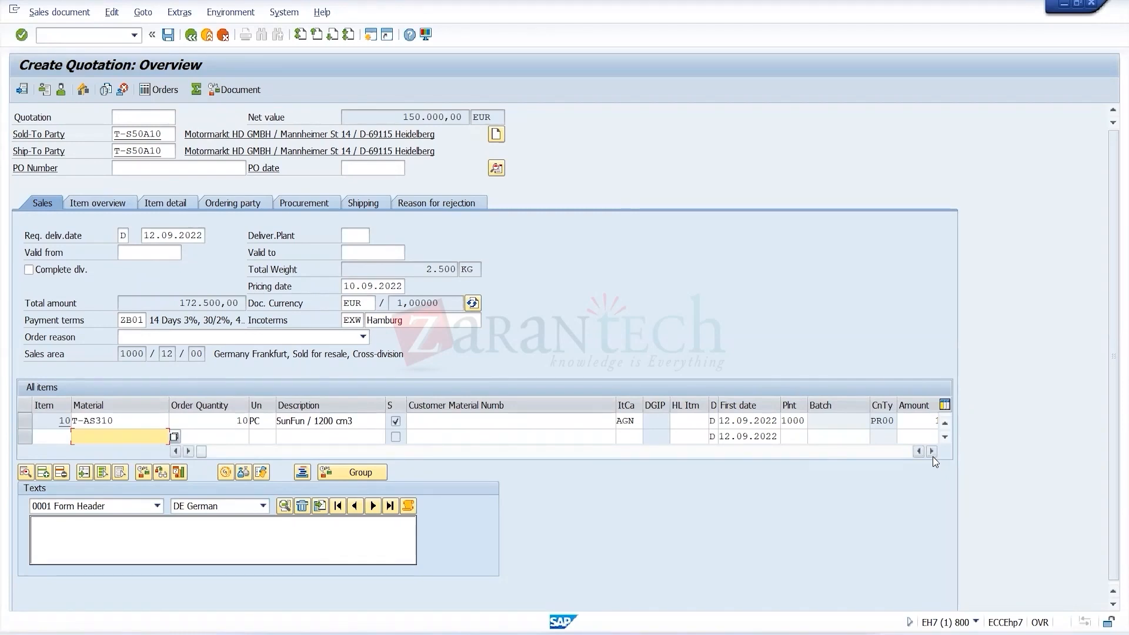
Check the quotation's net value and leave the new quotation without saving its data.
{"action": "left_click_drag", "start_coordinate": [403, 116], "coordinate": [467, 117]}
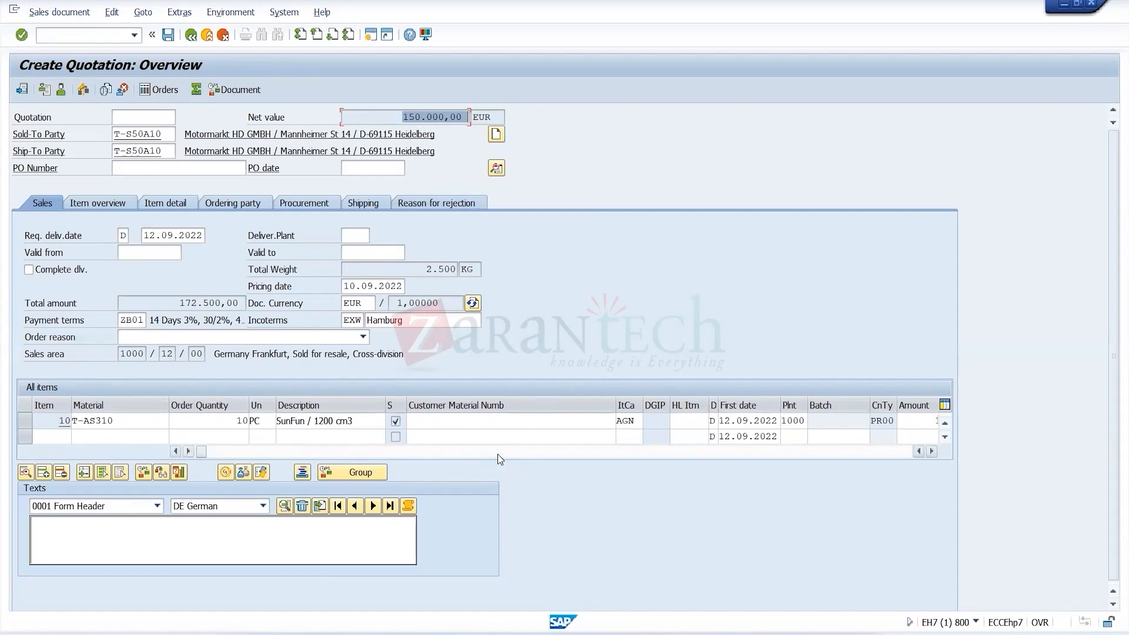
{"action": "left_click", "coordinate": [169, 38]}
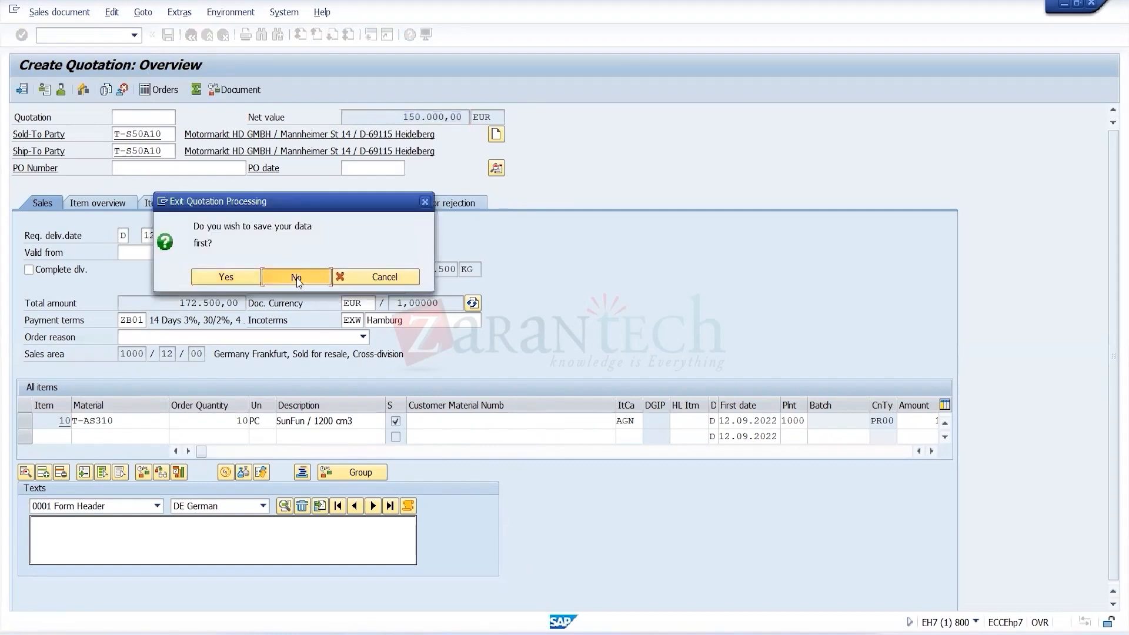
{"action": "left_click", "coordinate": [296, 277]}
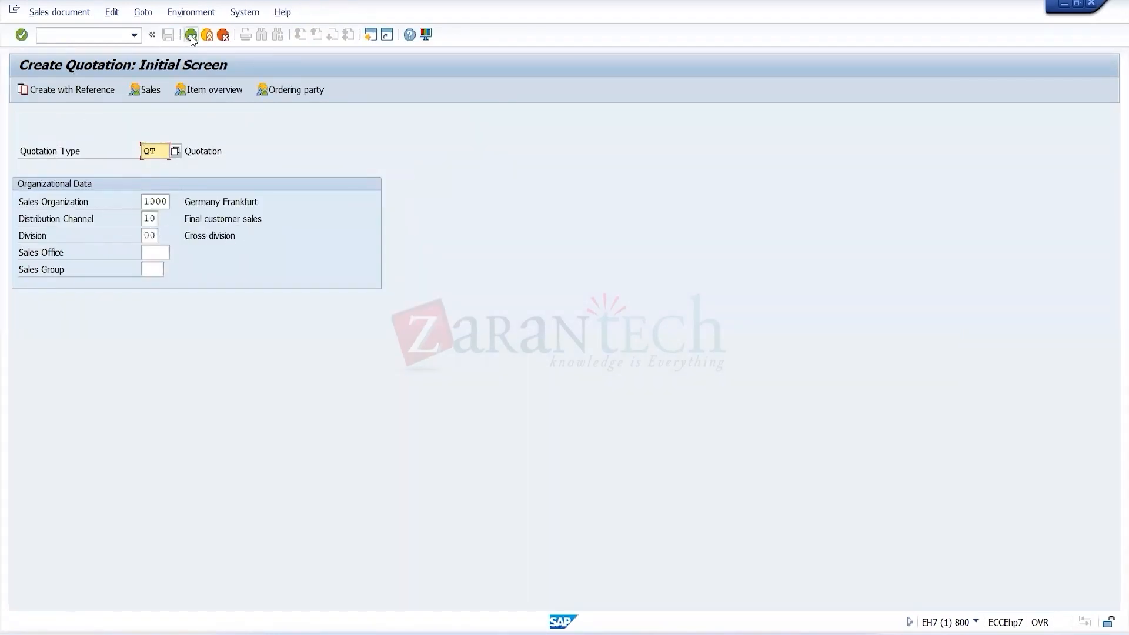
Start an OR standard order with transaction VA01 for sold-to party Motormarkt HD GMBH and accept the redetermined sales area.
{"action": "left_click", "coordinate": [191, 36]}
{"action": "type", "text": "VA01"}
{"action": "key", "text": "Return"}
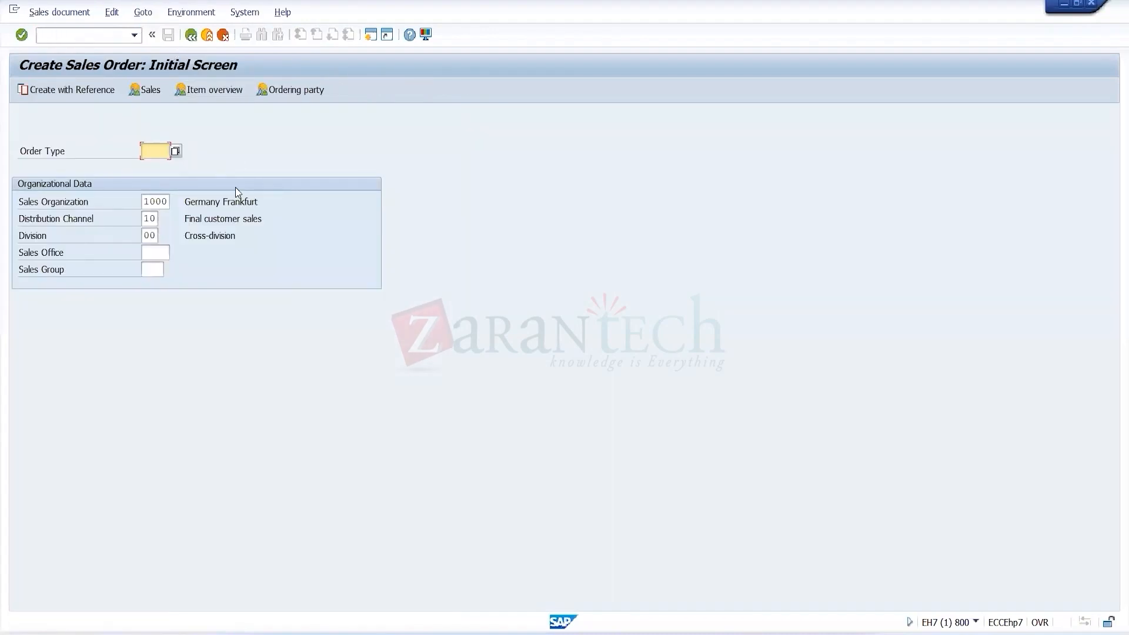
{"action": "type", "text": "OR"}
{"action": "key", "text": "Return"}
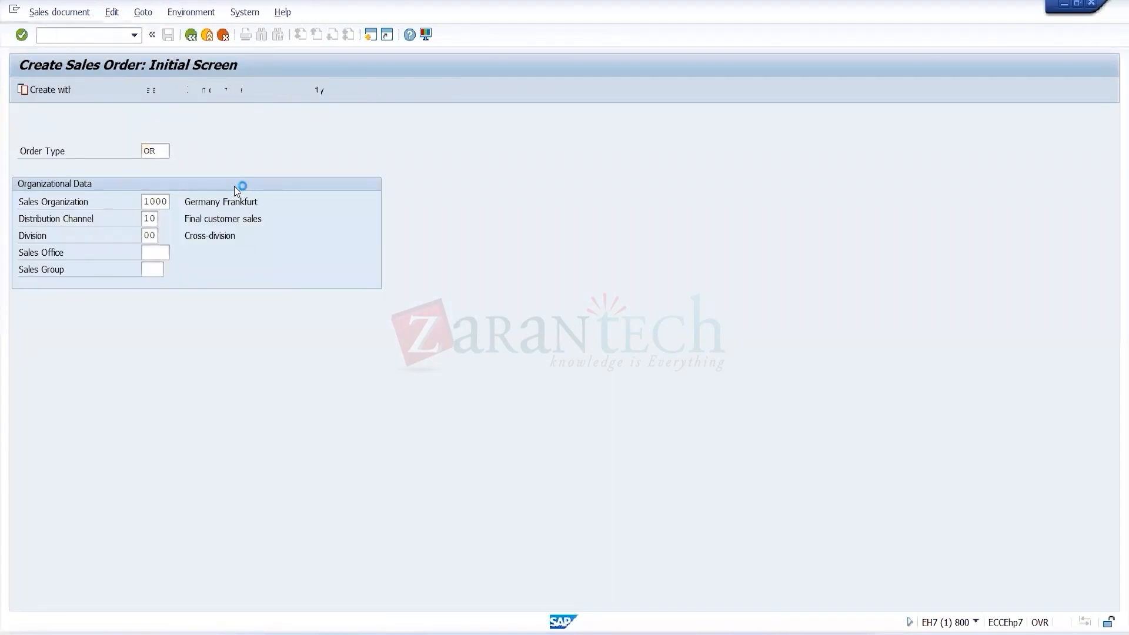
{"action": "type", "text": "T"}
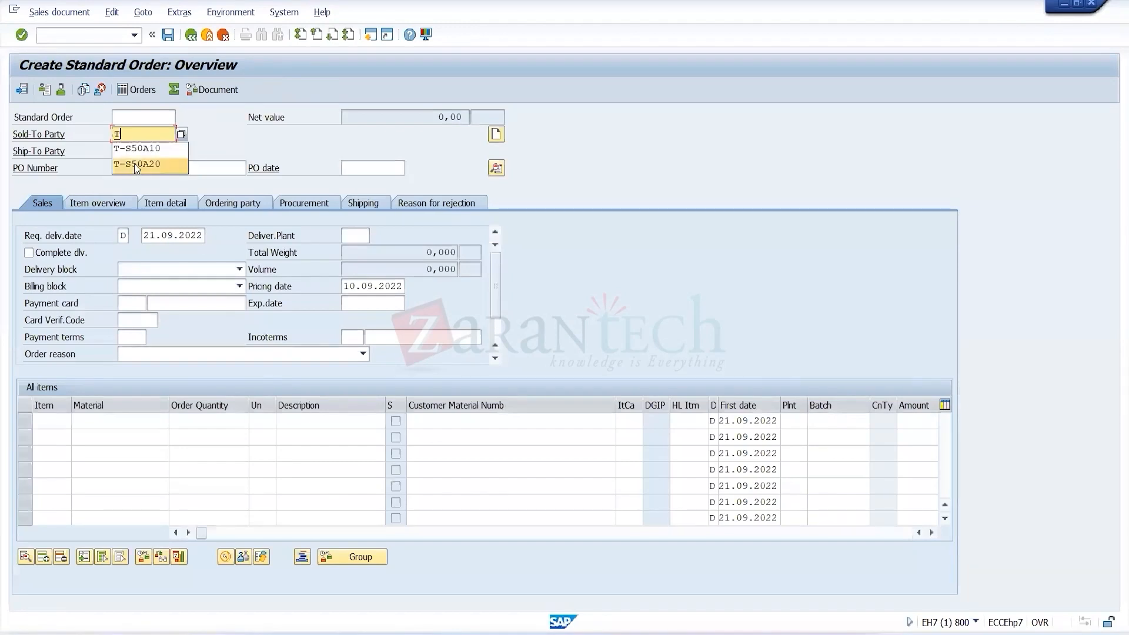
{"action": "left_click", "coordinate": [137, 148]}
{"action": "key", "text": "Return"}
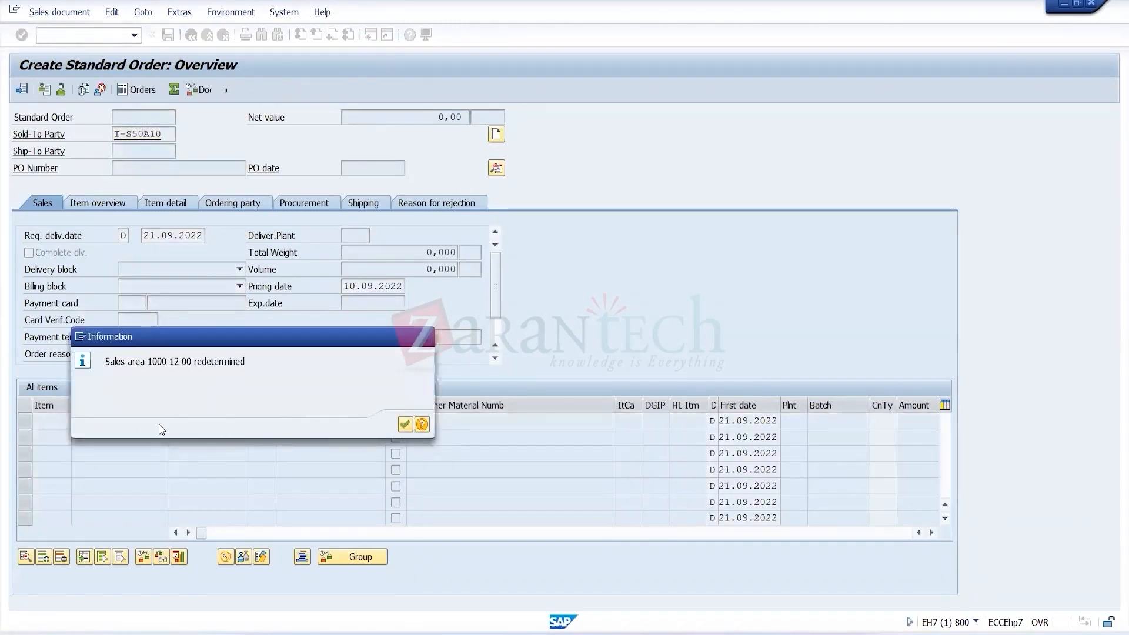
{"action": "key", "text": "Return"}
Add material T-AS320 with order quantity 20 as the standard order's first item.
{"action": "type", "text": "T"}
{"action": "left_click", "coordinate": [107, 451]}
{"action": "left_click", "coordinate": [215, 423]}
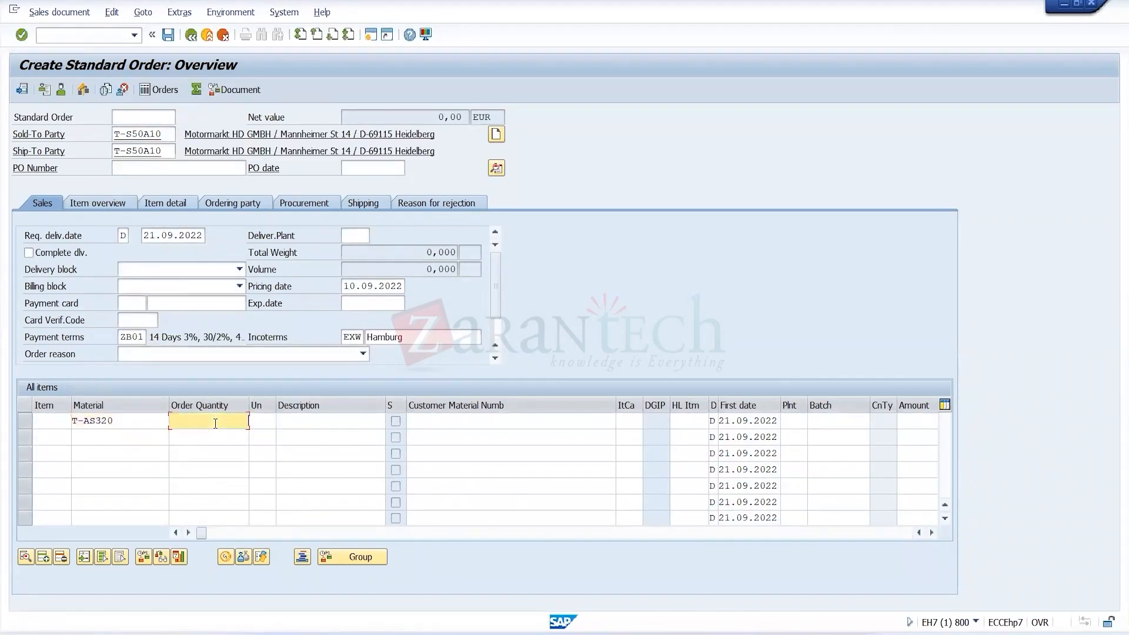
{"action": "type", "text": "20"}
{"action": "key", "text": "Return"}
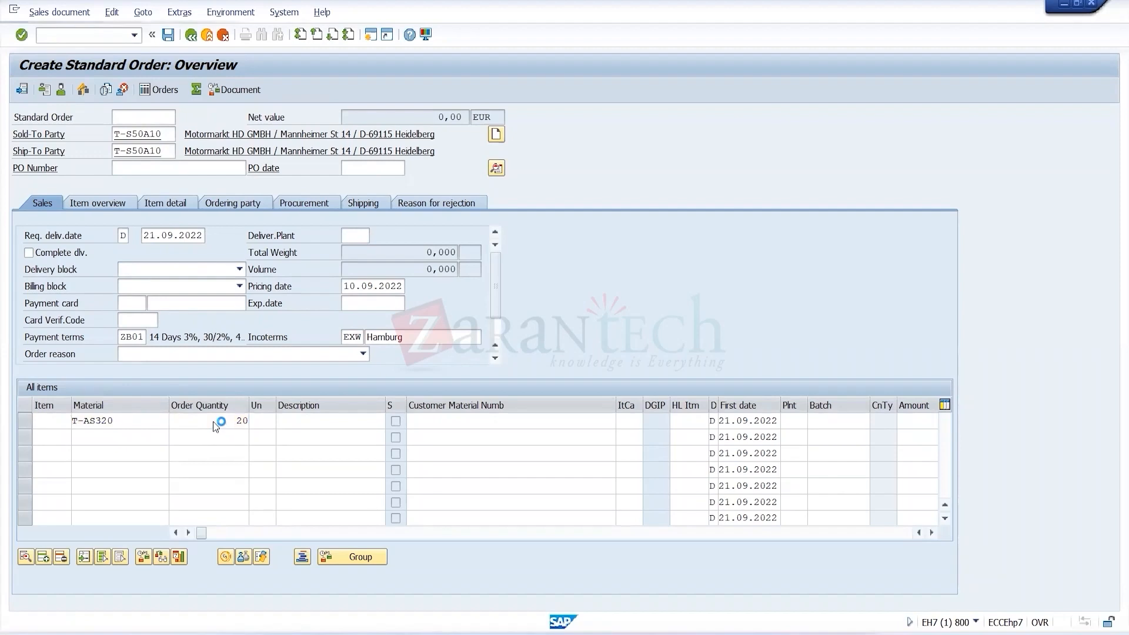
Examine the pricing conditions in the standard order's header, including output tax, cash discount, cost and profit margin.
{"action": "left_click", "coordinate": [498, 169]}
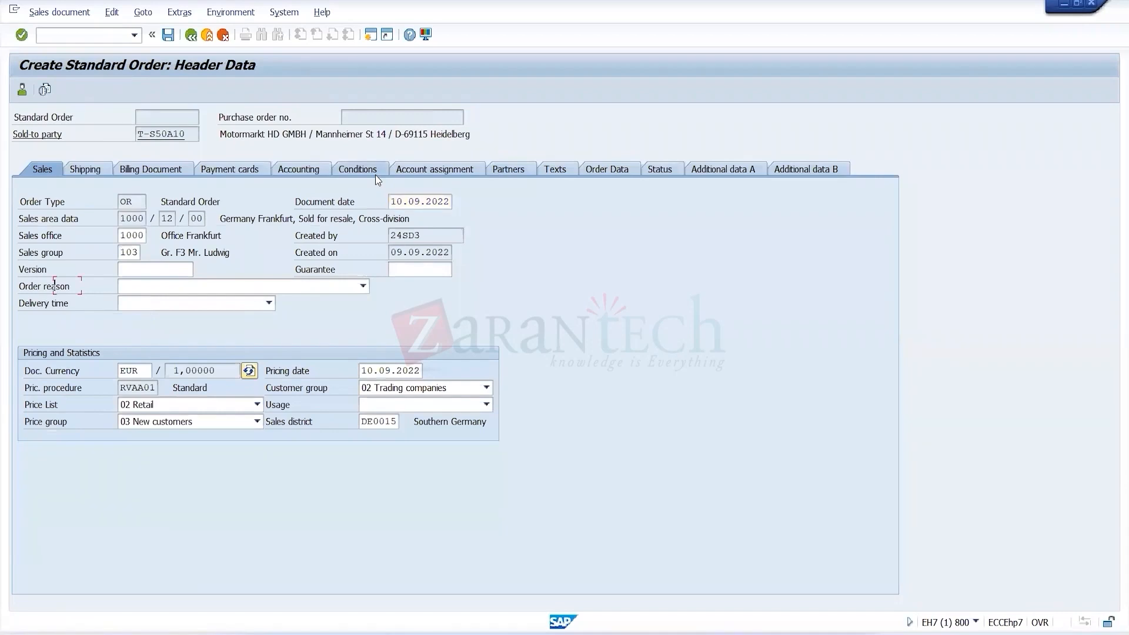
{"action": "left_click", "coordinate": [357, 169]}
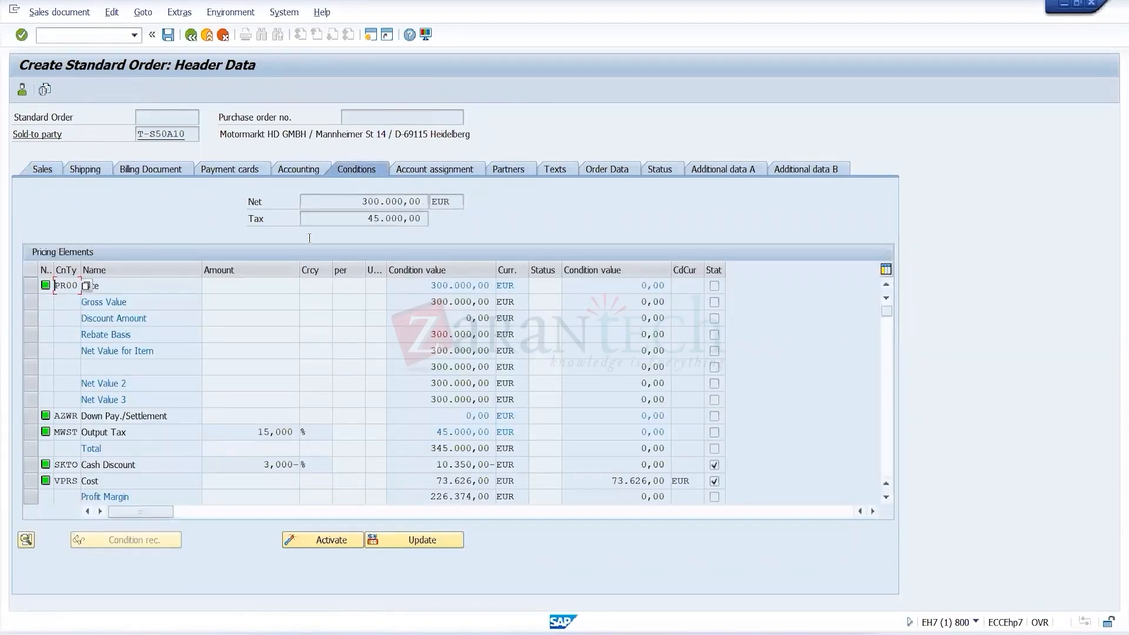
{"action": "scroll", "coordinate": [122, 312], "scroll_direction": "down", "scroll_amount": 1}
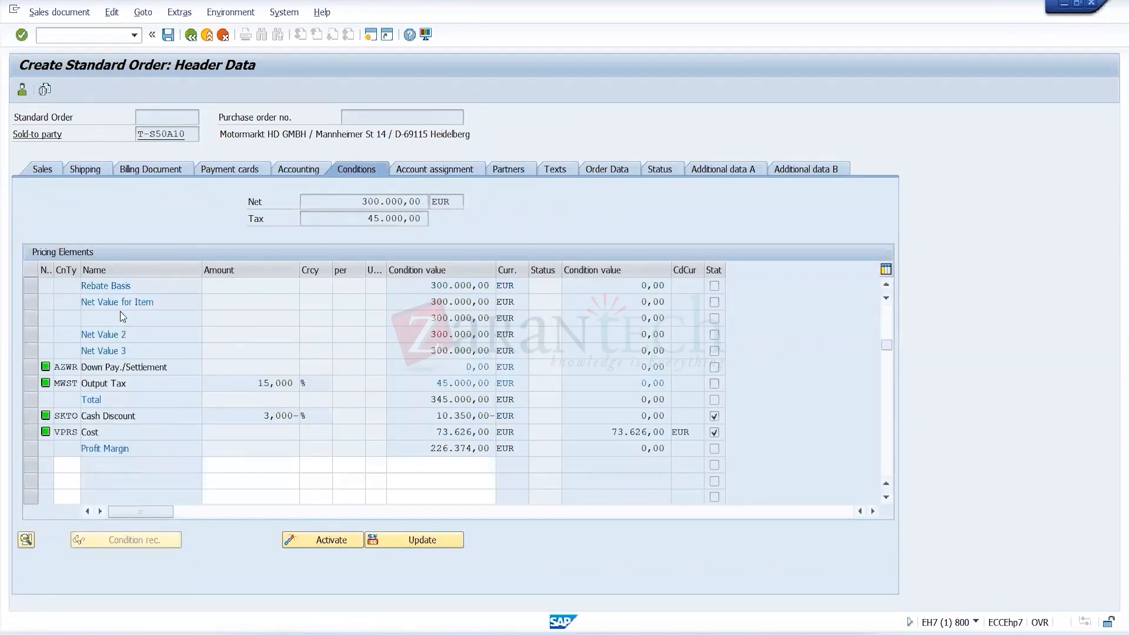
{"action": "scroll", "coordinate": [120, 311], "scroll_direction": "up", "scroll_amount": 1}
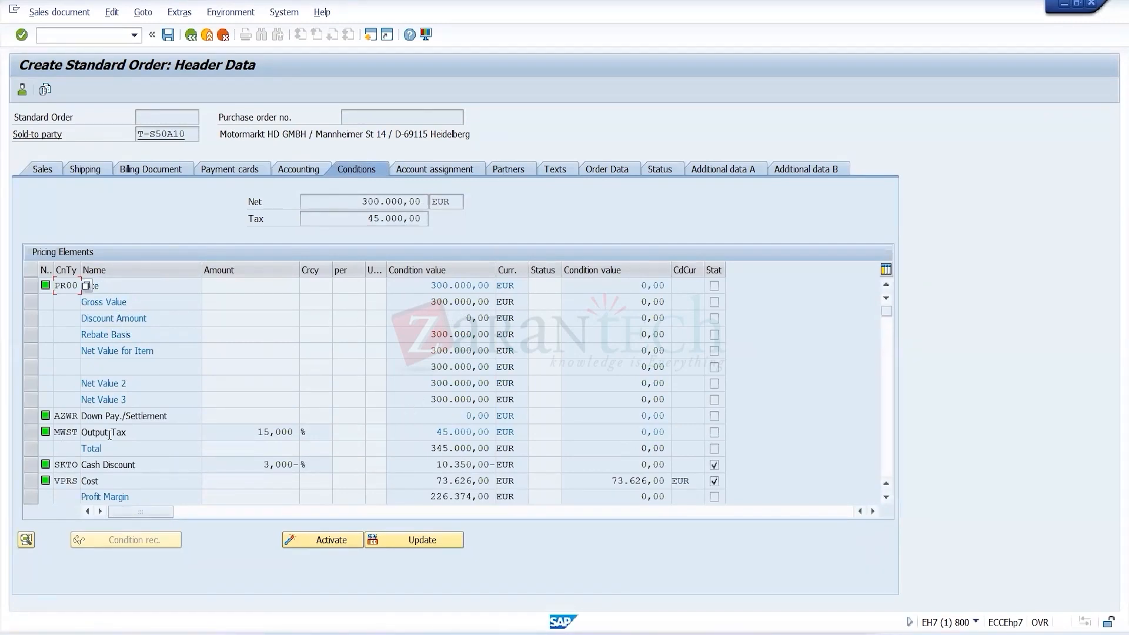
{"action": "left_click_drag", "start_coordinate": [143, 437], "coordinate": [88, 433]}
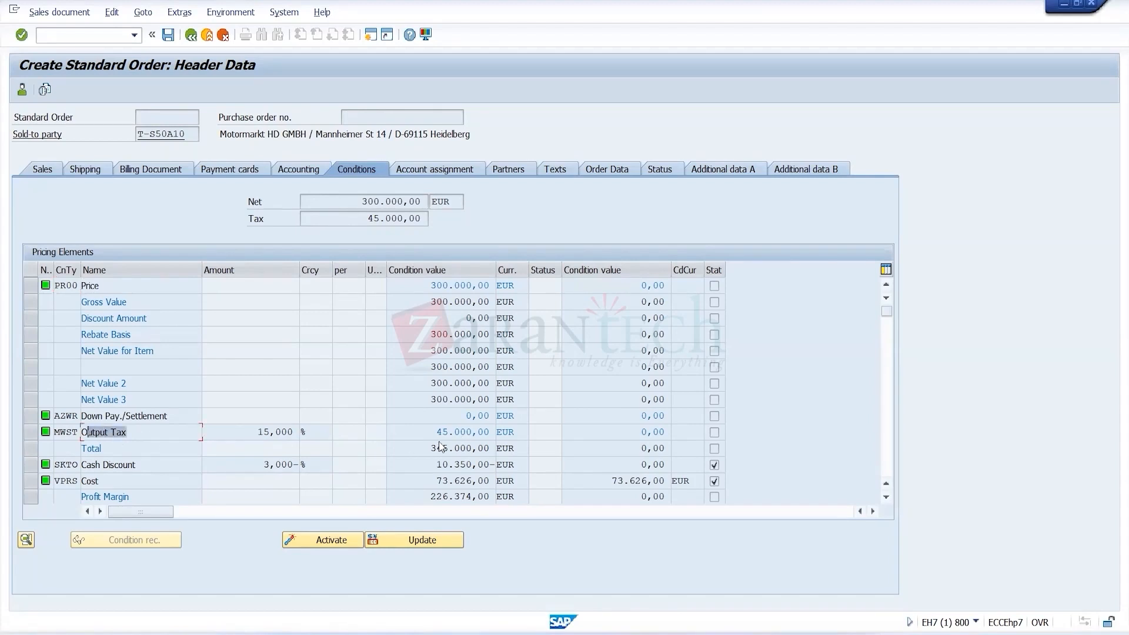
{"action": "scroll", "coordinate": [147, 461], "scroll_direction": "down", "scroll_amount": 2}
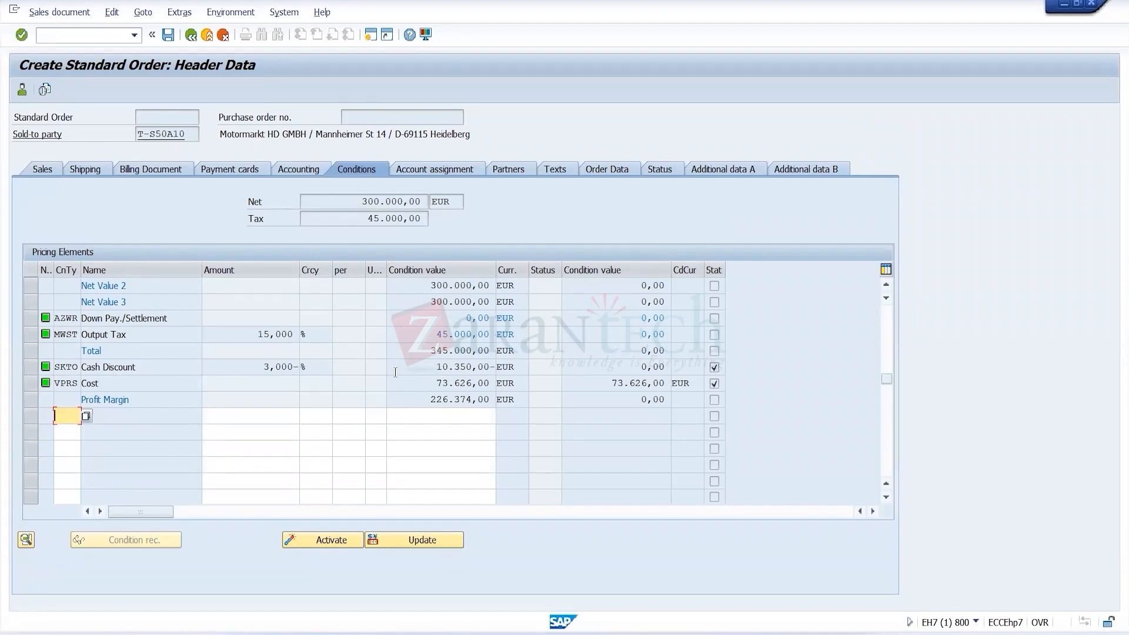
{"action": "left_click_drag", "start_coordinate": [432, 371], "coordinate": [490, 368]}
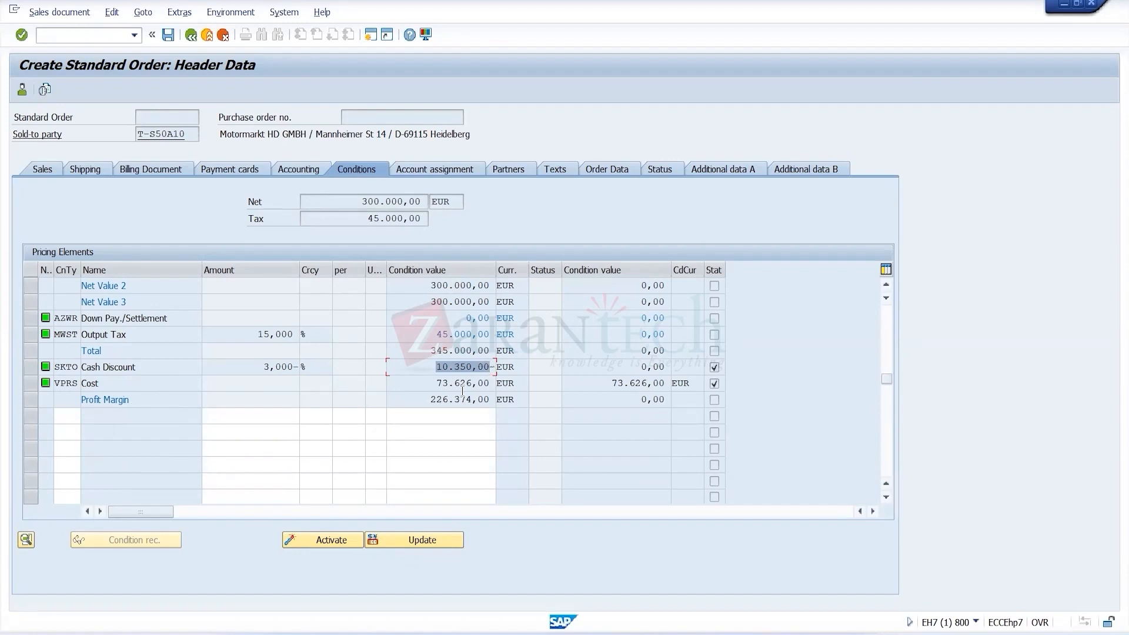
{"action": "scroll", "coordinate": [388, 369], "scroll_direction": "up", "scroll_amount": 1}
{"action": "scroll", "coordinate": [388, 369], "scroll_direction": "up", "scroll_amount": 1}
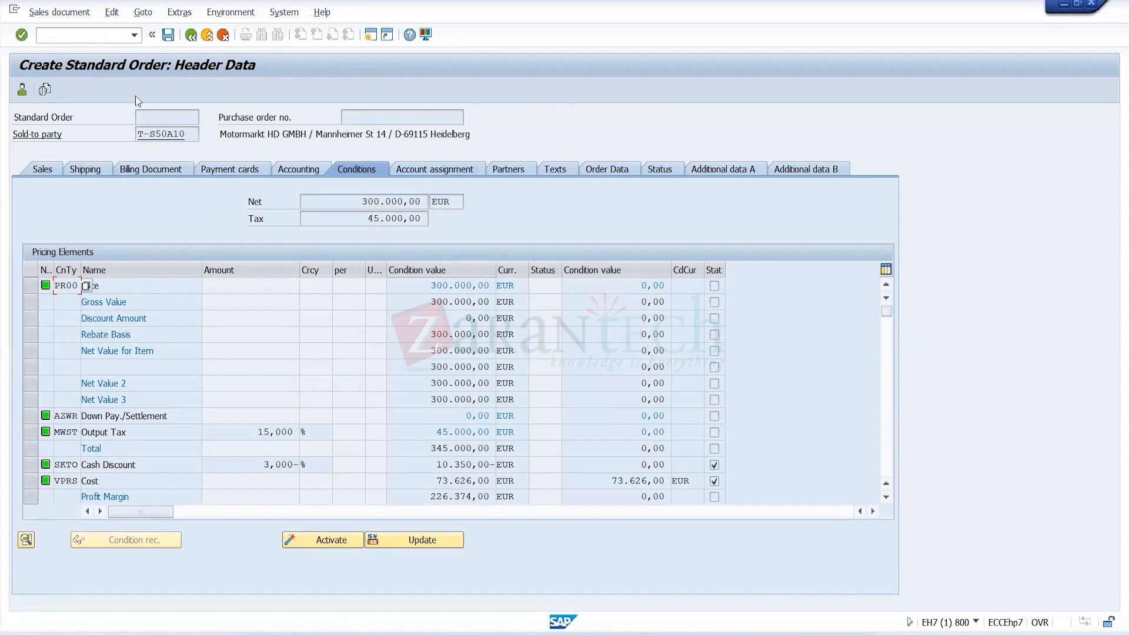
Return from the header data and leave the standard order without saving it.
{"action": "left_click", "coordinate": [191, 35]}
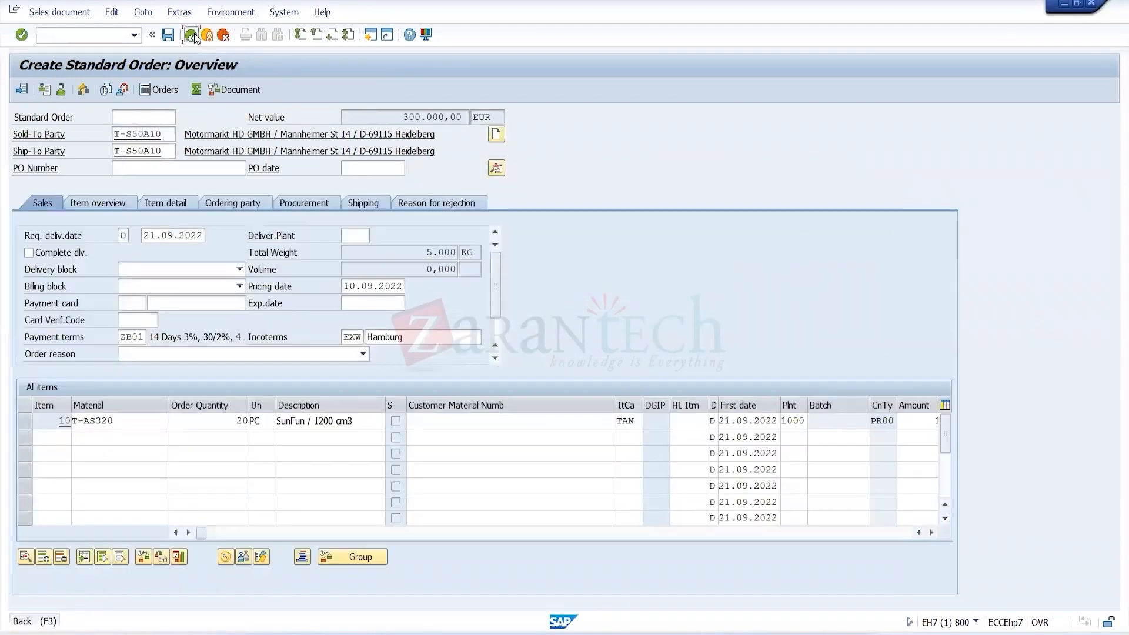
{"action": "left_click", "coordinate": [191, 36]}
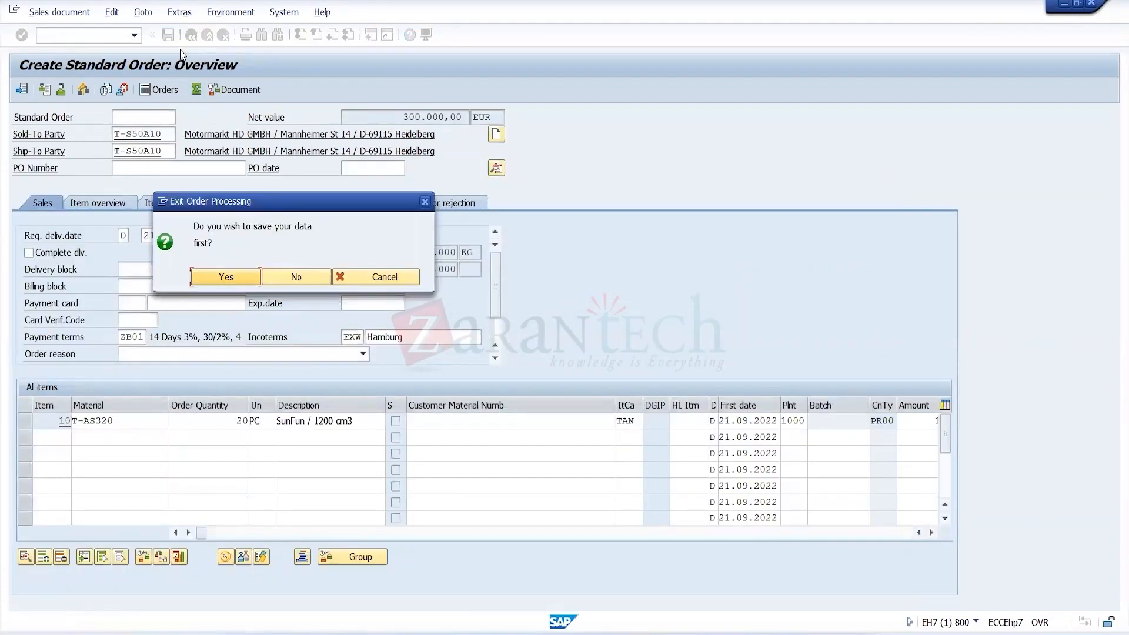
{"action": "left_click", "coordinate": [296, 274]}
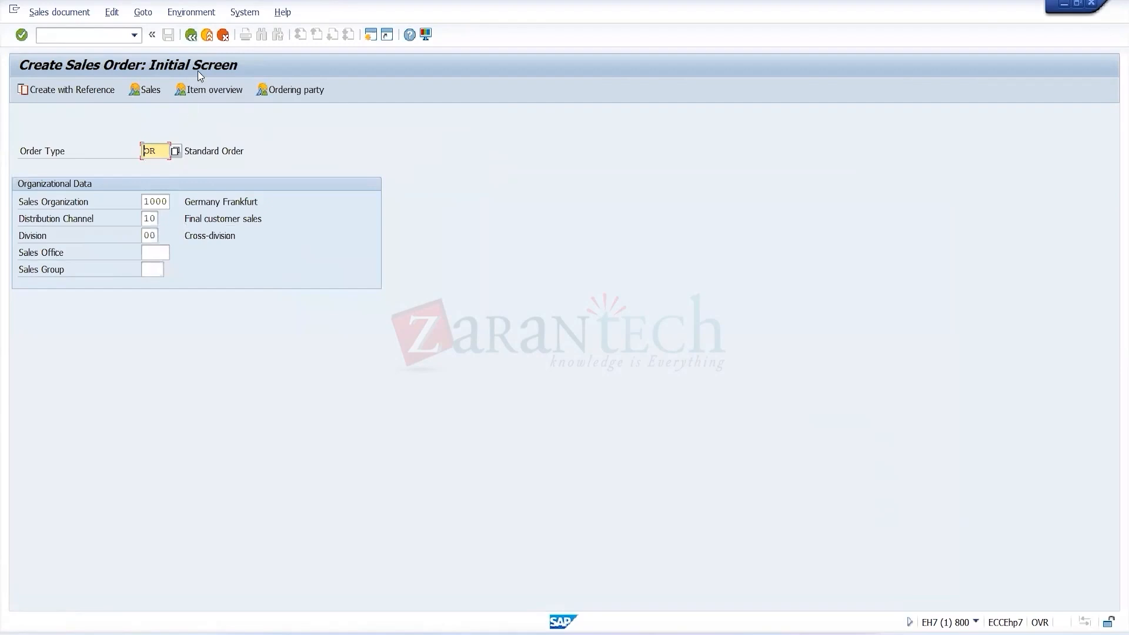
Start a QT quotation with transaction VA21 for the second suggested Motormarkt HD GMBH sold-to party and accept the redetermined sales area.
{"action": "left_click", "coordinate": [191, 36]}
{"action": "type", "text": "VA21"}
{"action": "key", "text": "Return"}
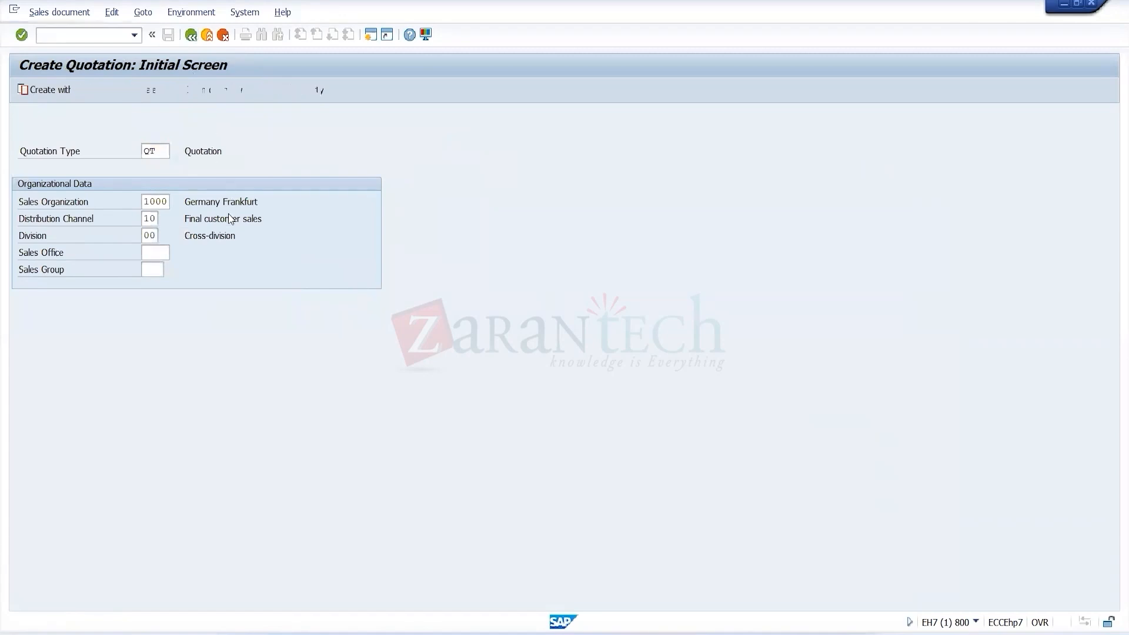
{"action": "key", "text": "Return"}
{"action": "type", "text": "T"}
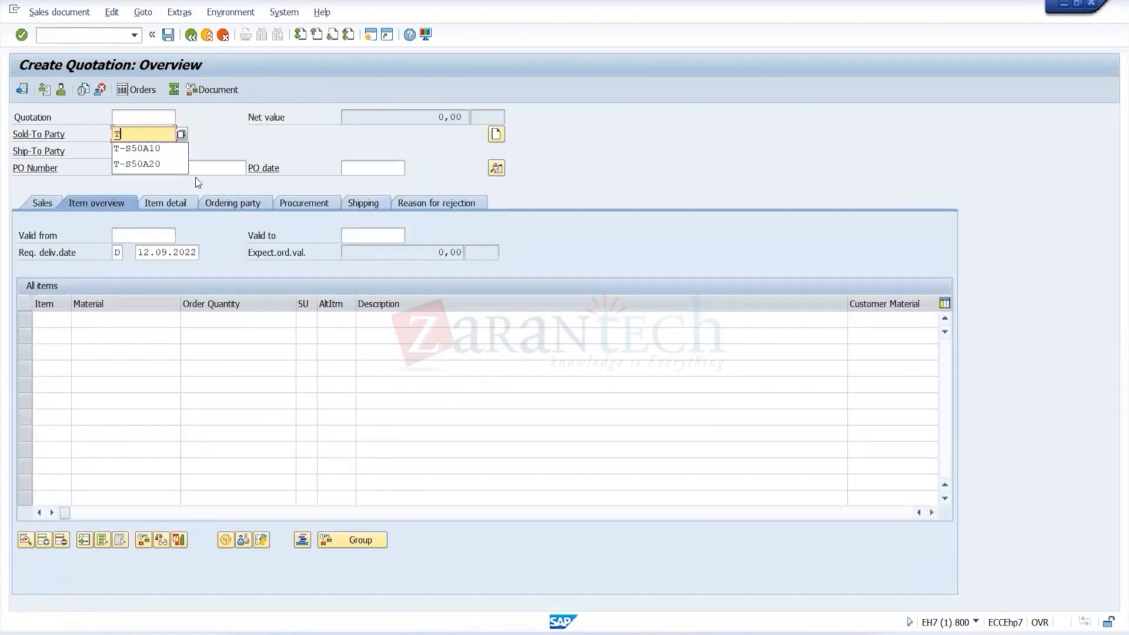
{"action": "left_click", "coordinate": [156, 169]}
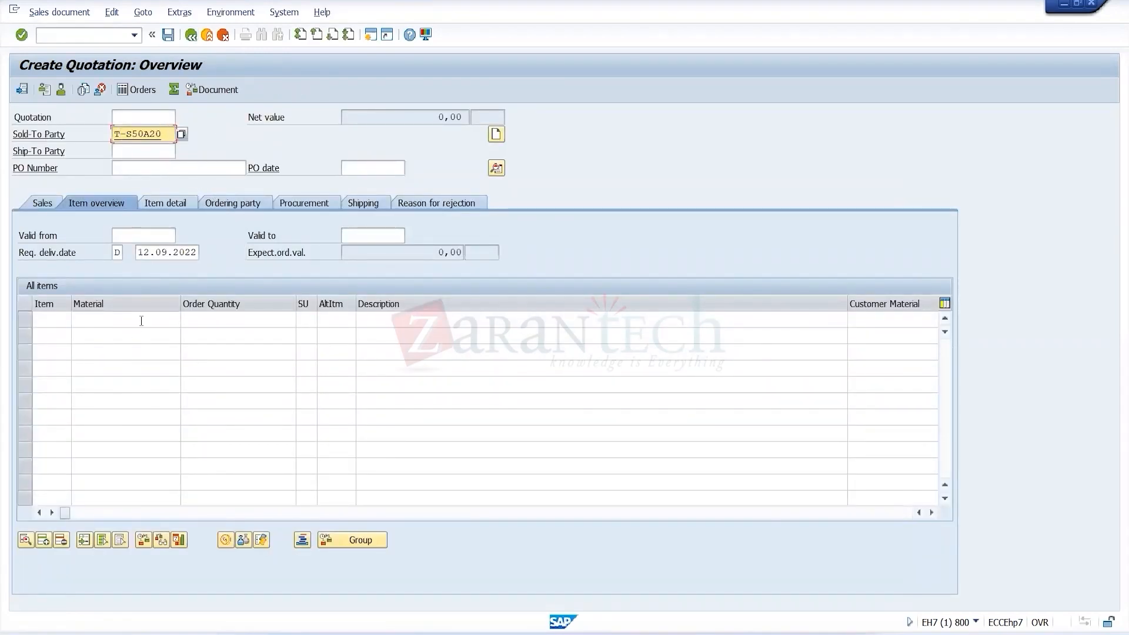
{"action": "key", "text": "Return"}
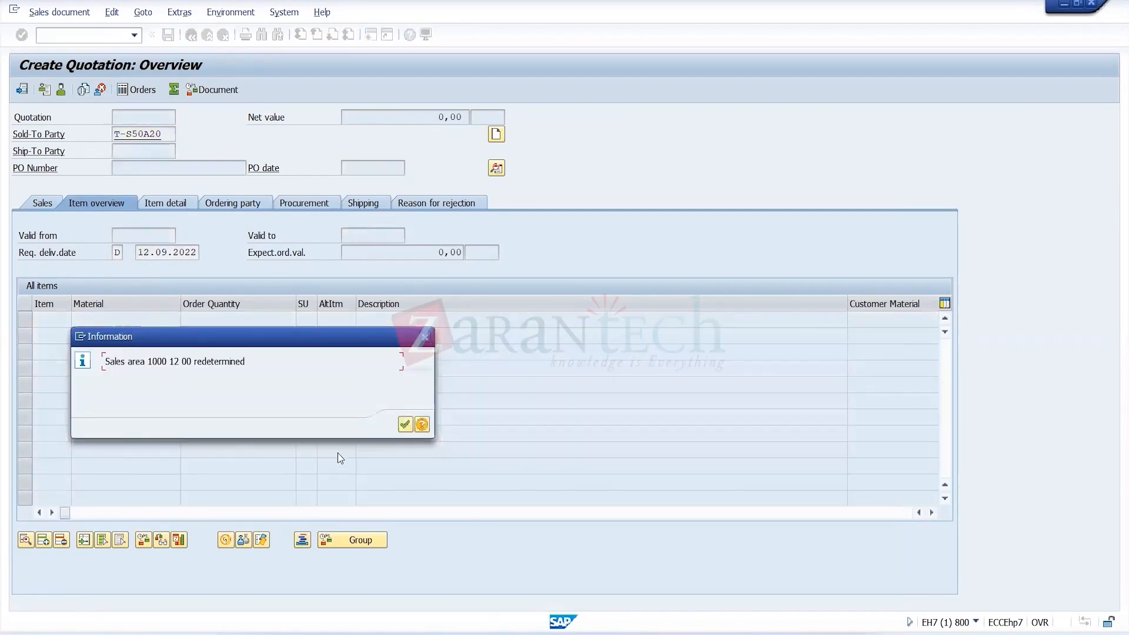
{"action": "left_click", "coordinate": [404, 426]}
Add material T-AS310 with order quantity 20 as the first item in the quotation's item overview.
{"action": "type", "text": "t"}
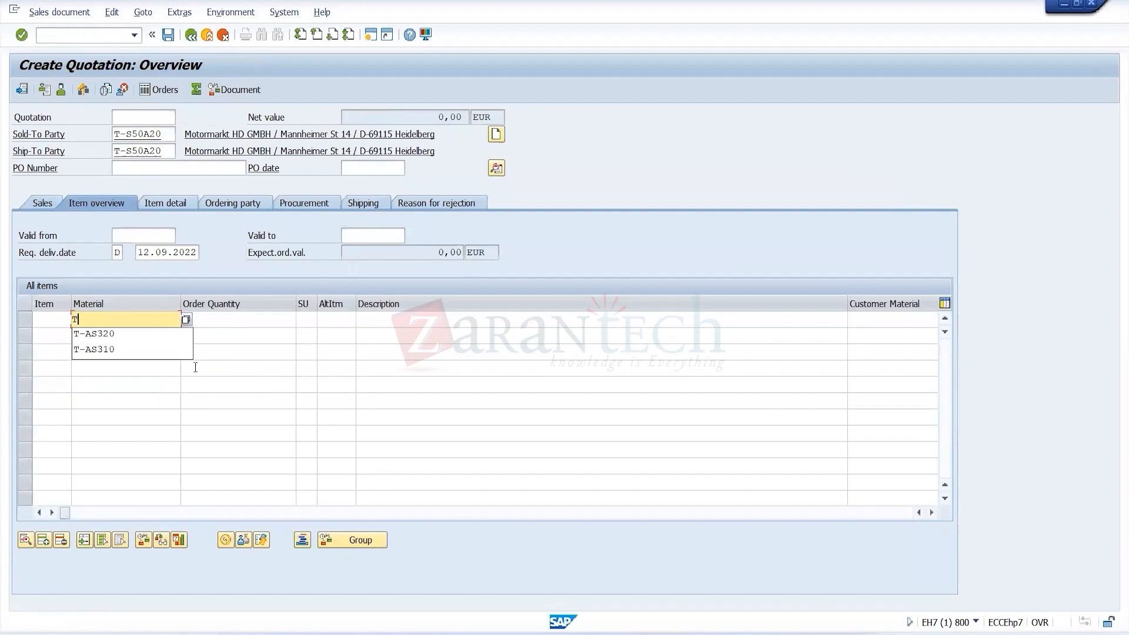
{"action": "left_click", "coordinate": [135, 351]}
{"action": "left_click", "coordinate": [263, 317]}
{"action": "type", "text": "20"}
{"action": "key", "text": "Return"}
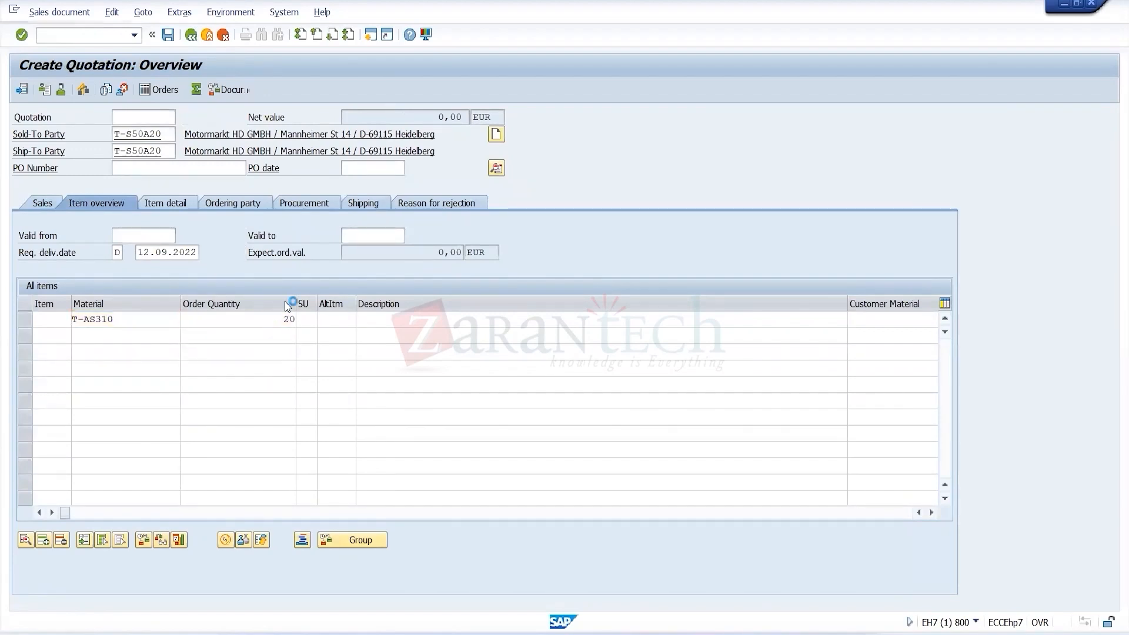
Look at the quotation's header data, and compare its sales data with the item overview.
{"action": "left_click", "coordinate": [497, 168]}
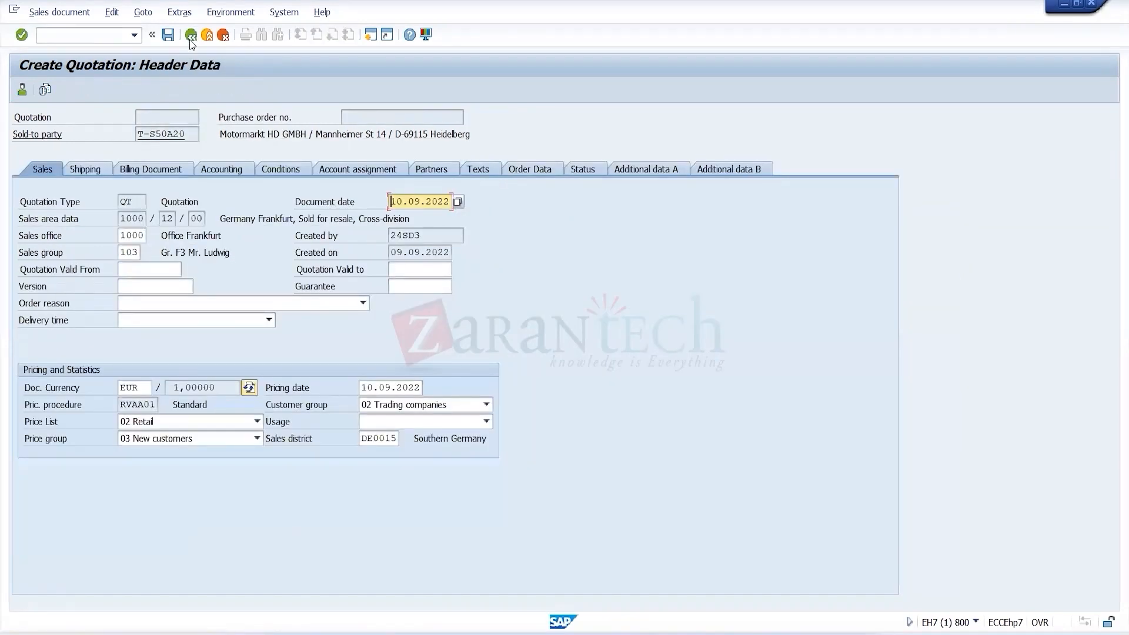
{"action": "left_click", "coordinate": [190, 35]}
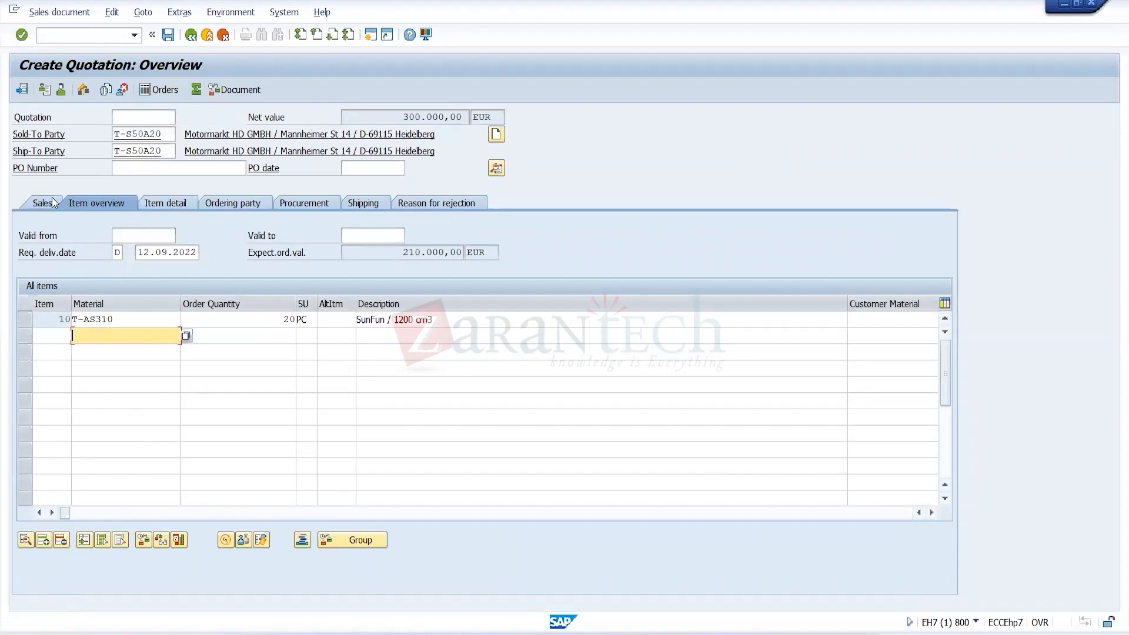
{"action": "left_click", "coordinate": [51, 203]}
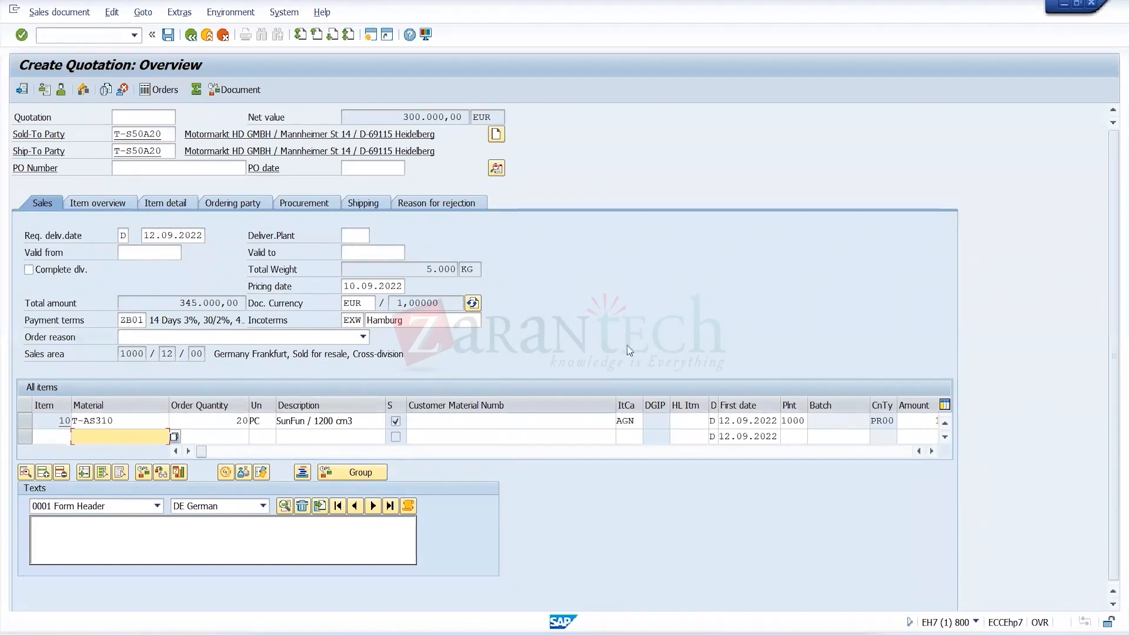
{"action": "left_click", "coordinate": [100, 206]}
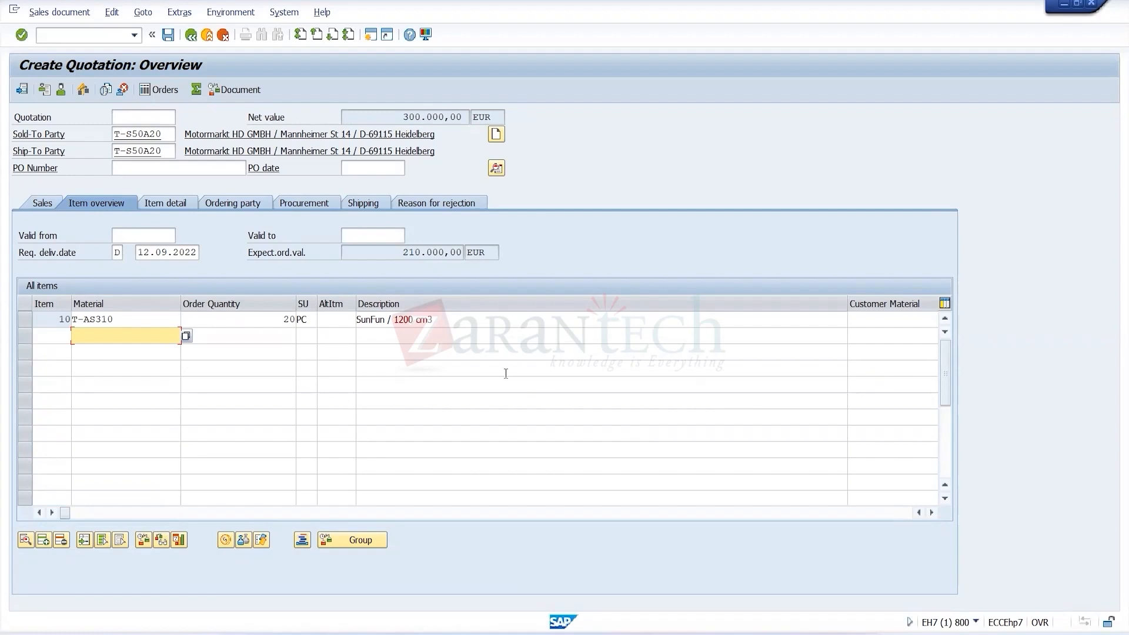
Review the T-AS310 item's details, ordering party data and procurement schedule lines in the quotation.
{"action": "left_click", "coordinate": [163, 204]}
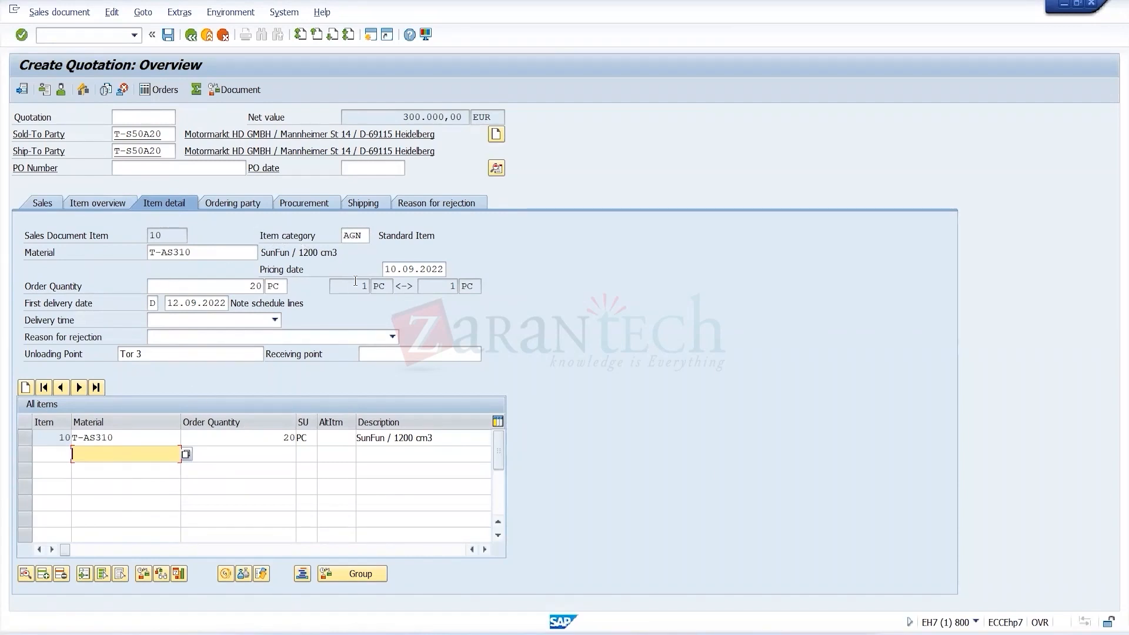
{"action": "left_click", "coordinate": [222, 208]}
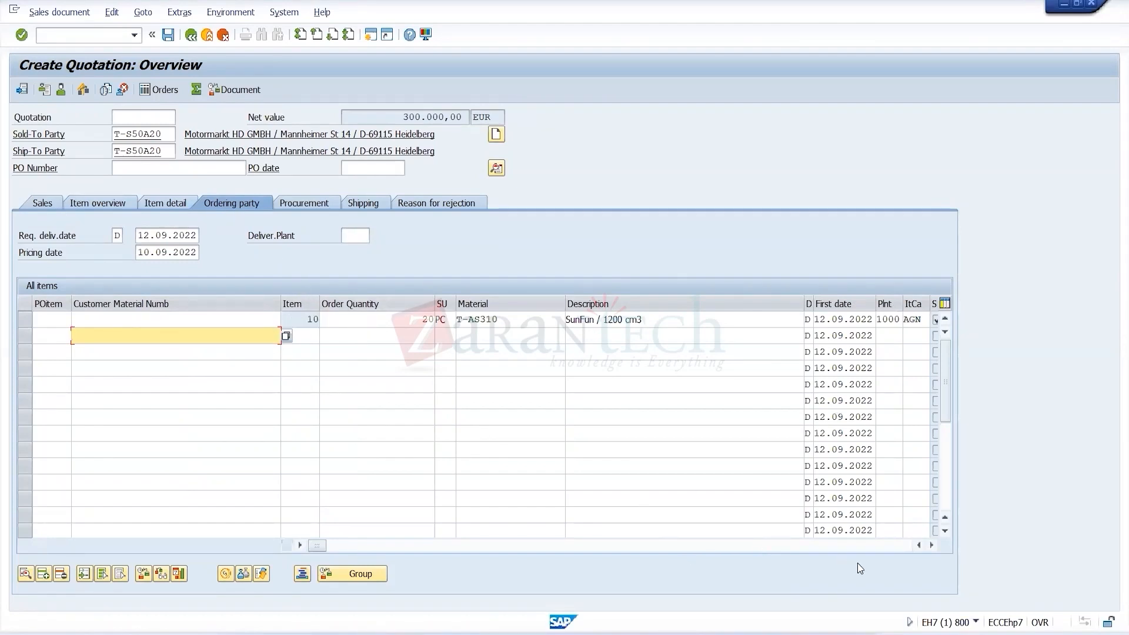
{"action": "left_click", "coordinate": [934, 549]}
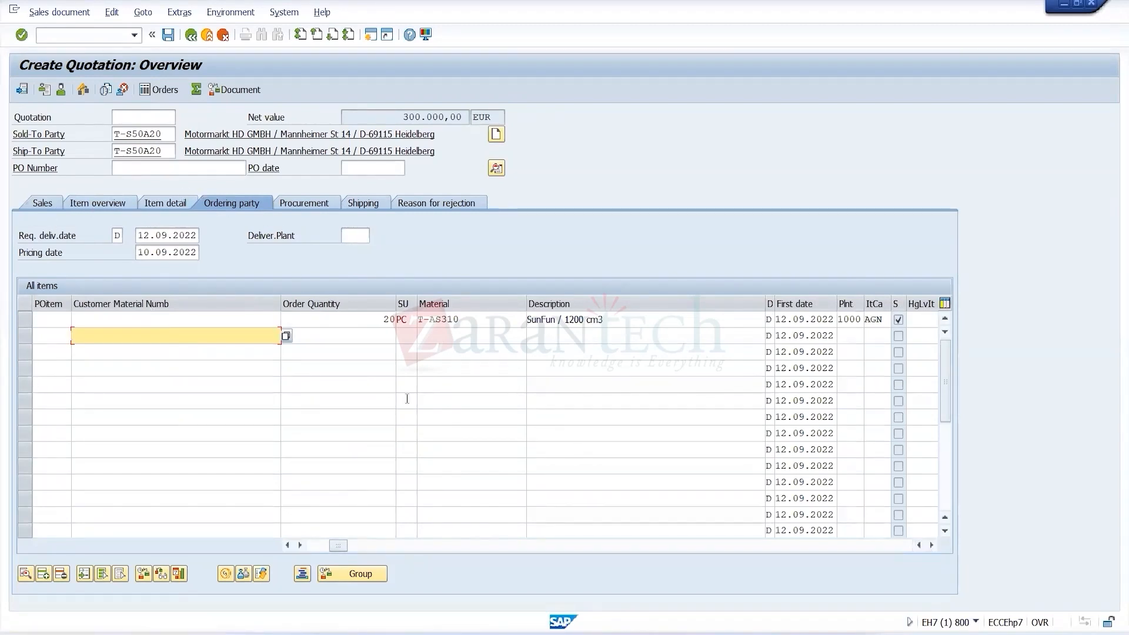
{"action": "left_click", "coordinate": [313, 207]}
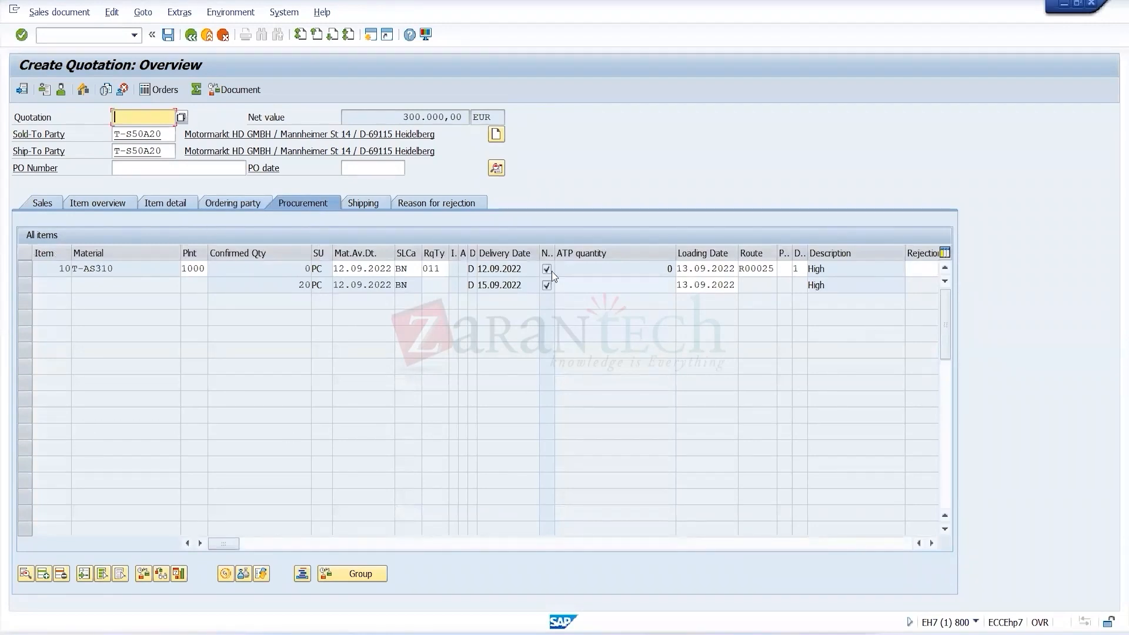
{"action": "left_click_drag", "start_coordinate": [115, 269], "coordinate": [72, 270]}
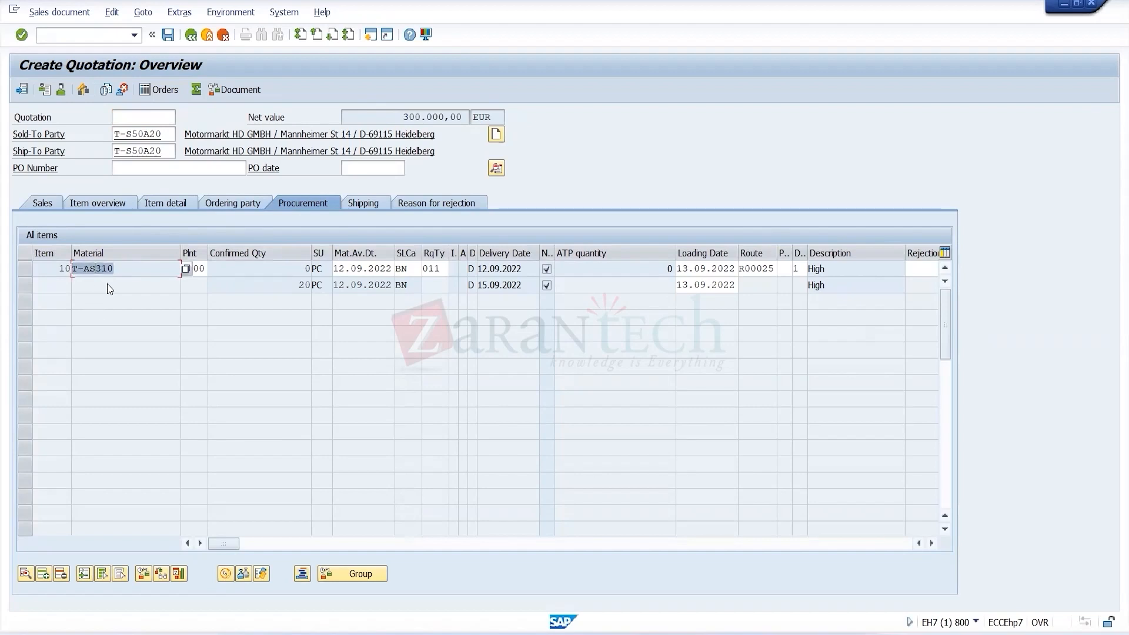
Review the quotation's shipping and rejection data, and the T-AS310 item's material availability and loading dates in procurement.
{"action": "left_click_drag", "start_coordinate": [116, 271], "coordinate": [71, 274]}
{"action": "left_click", "coordinate": [367, 202]}
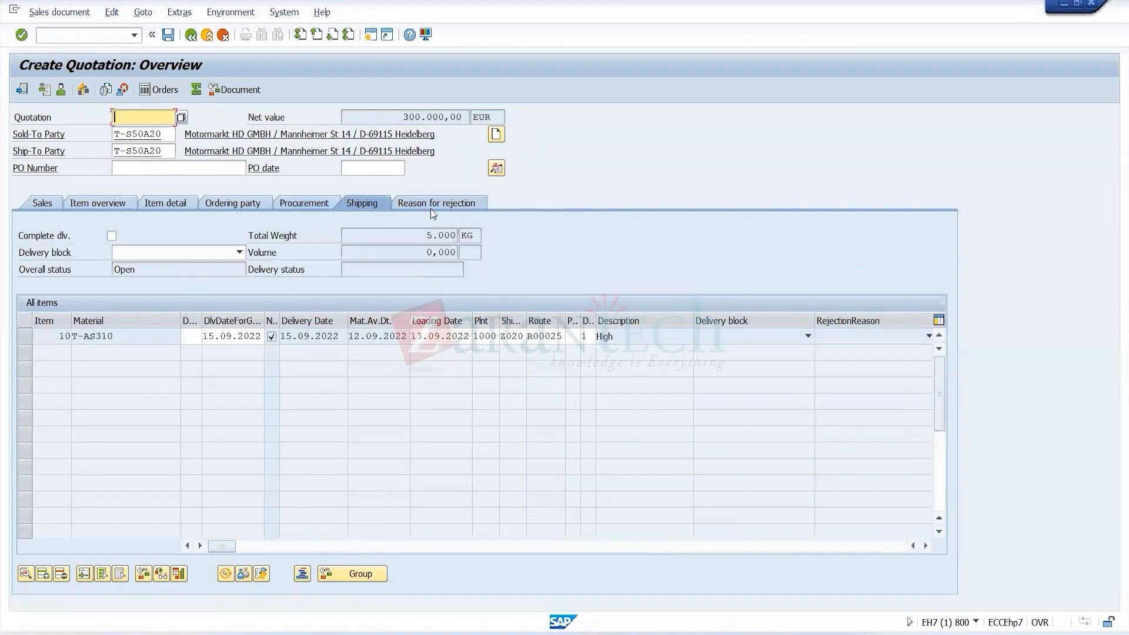
{"action": "left_click", "coordinate": [431, 207]}
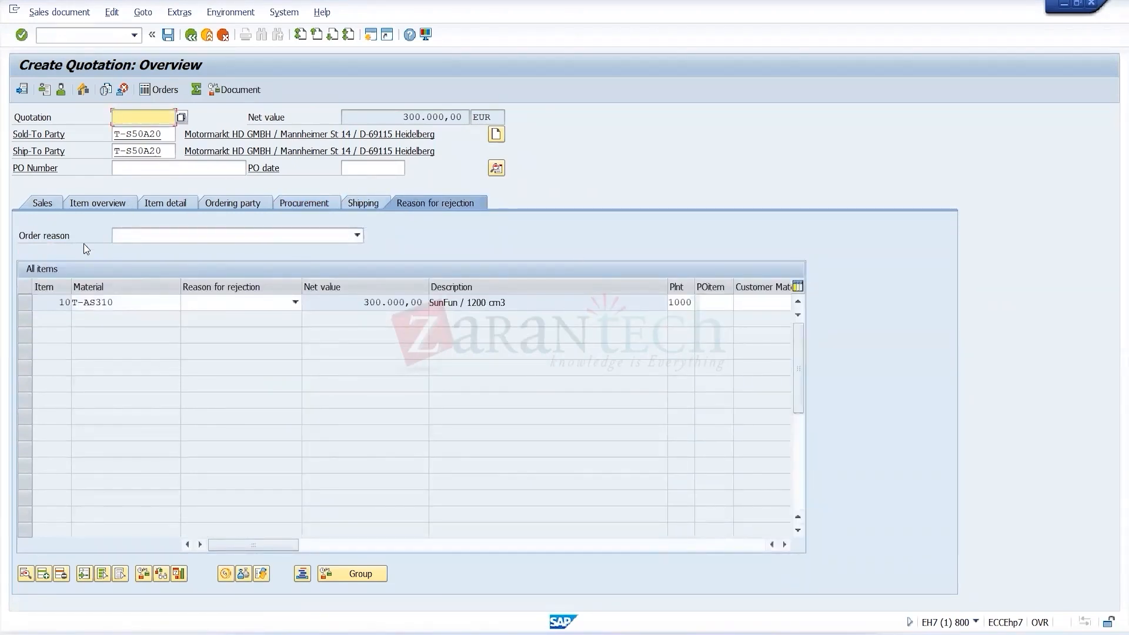
{"action": "left_click", "coordinate": [327, 202]}
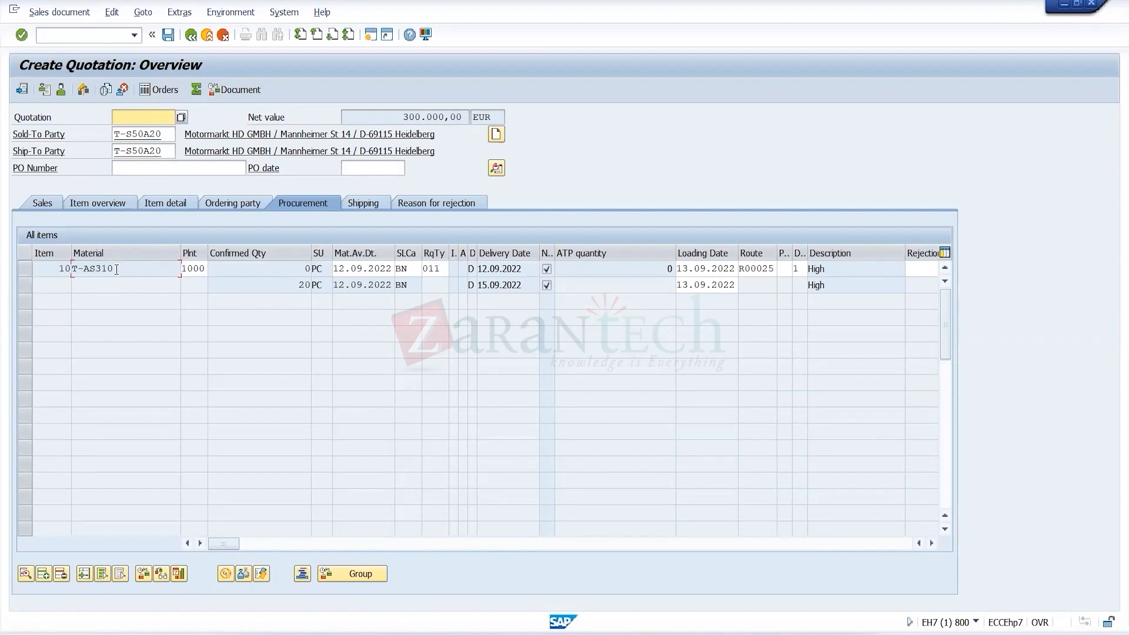
{"action": "left_click_drag", "start_coordinate": [117, 269], "coordinate": [53, 270]}
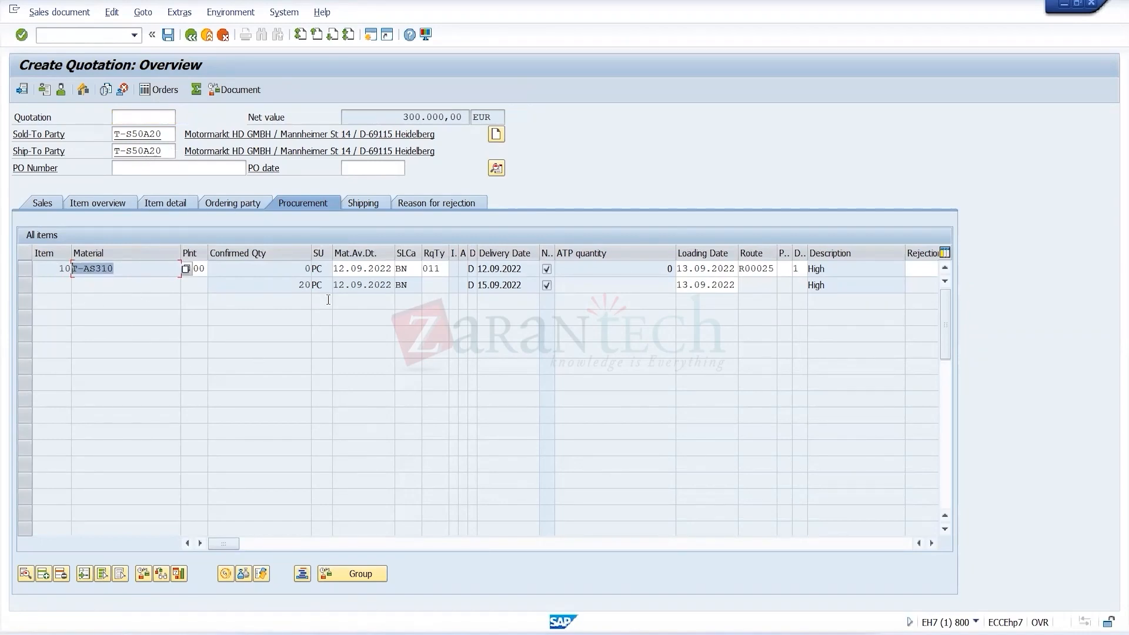
{"action": "left_click_drag", "start_coordinate": [336, 268], "coordinate": [391, 269]}
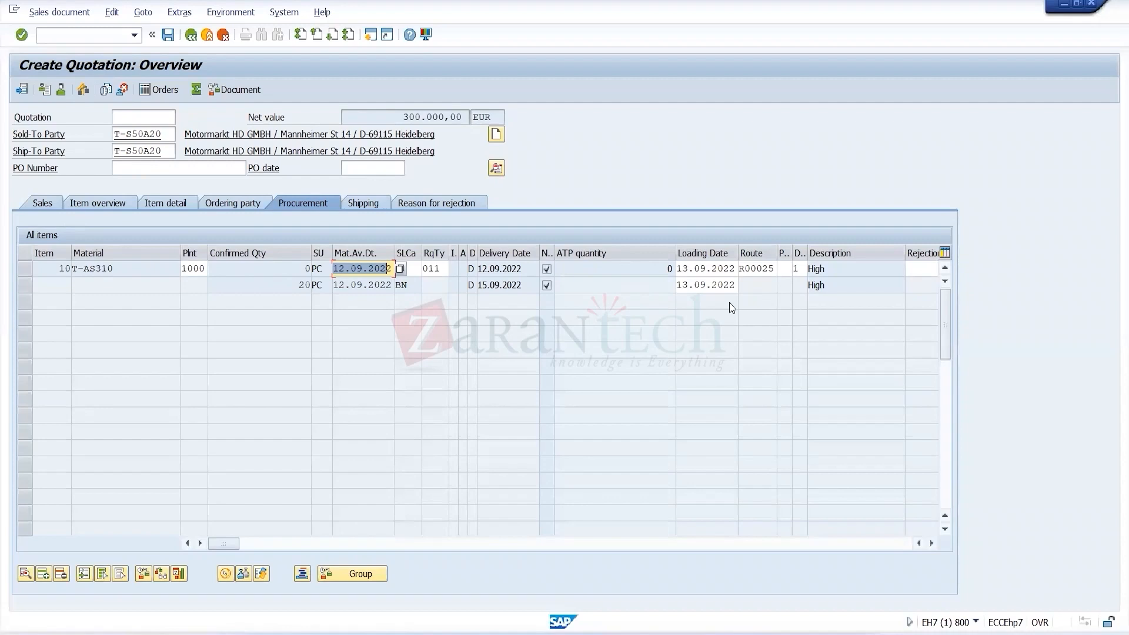
{"action": "left_click", "coordinate": [681, 267]}
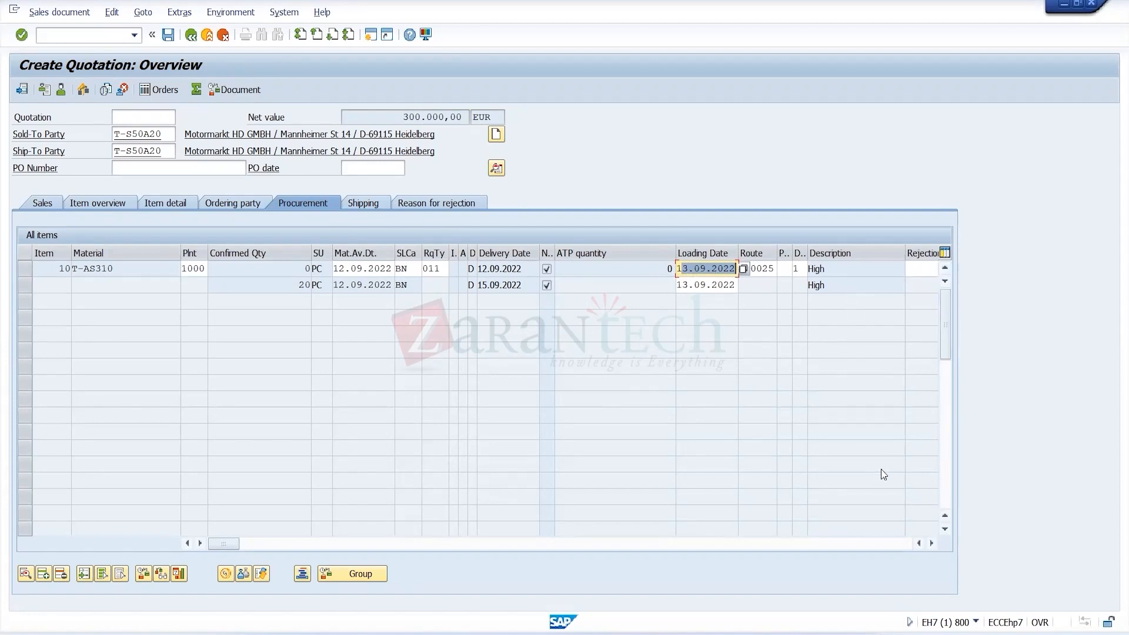
Try to save the quotation on exit, cancel, and examine its incompletion log for the missing valid-to entry.
{"action": "left_click", "coordinate": [191, 36]}
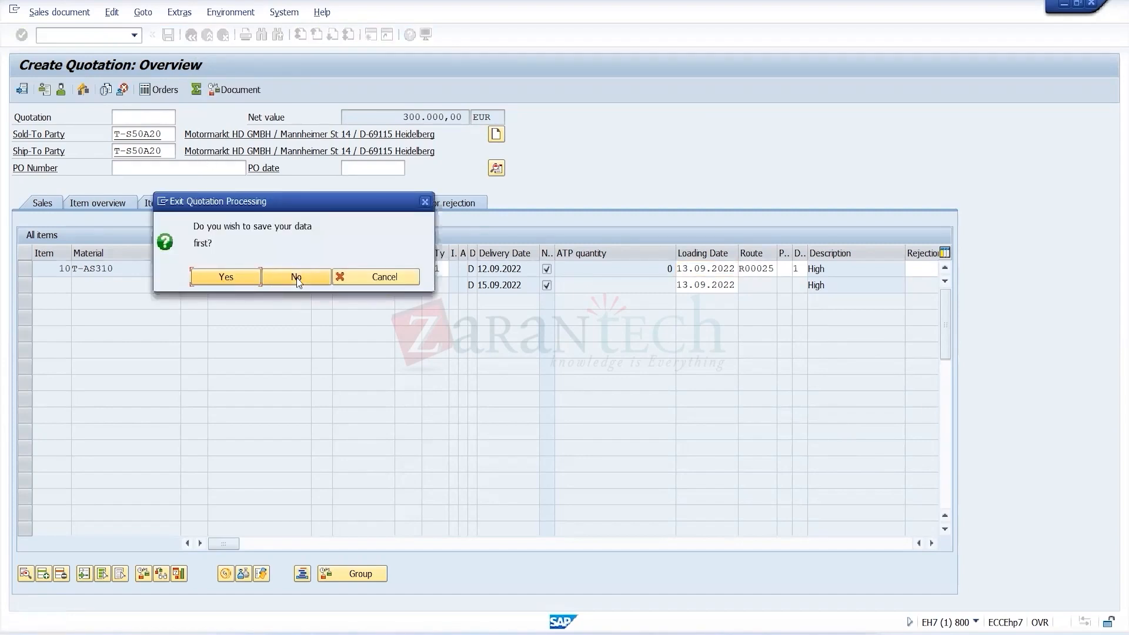
{"action": "left_click", "coordinate": [234, 281]}
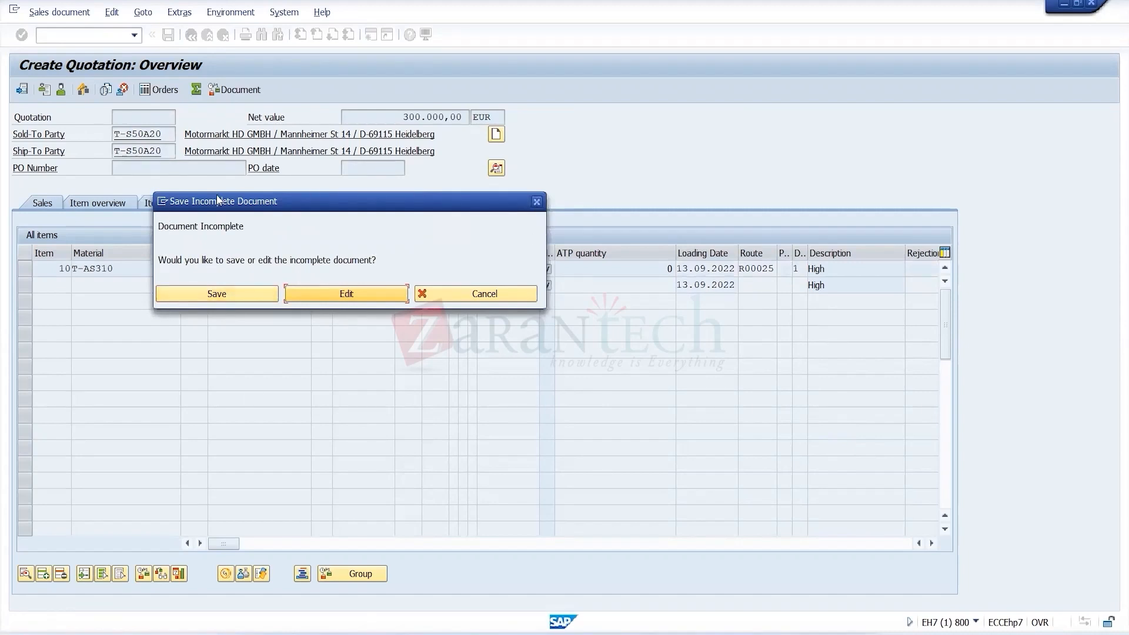
{"action": "left_click", "coordinate": [536, 202]}
{"action": "left_click", "coordinate": [112, 12]}
{"action": "left_click", "coordinate": [153, 205]}
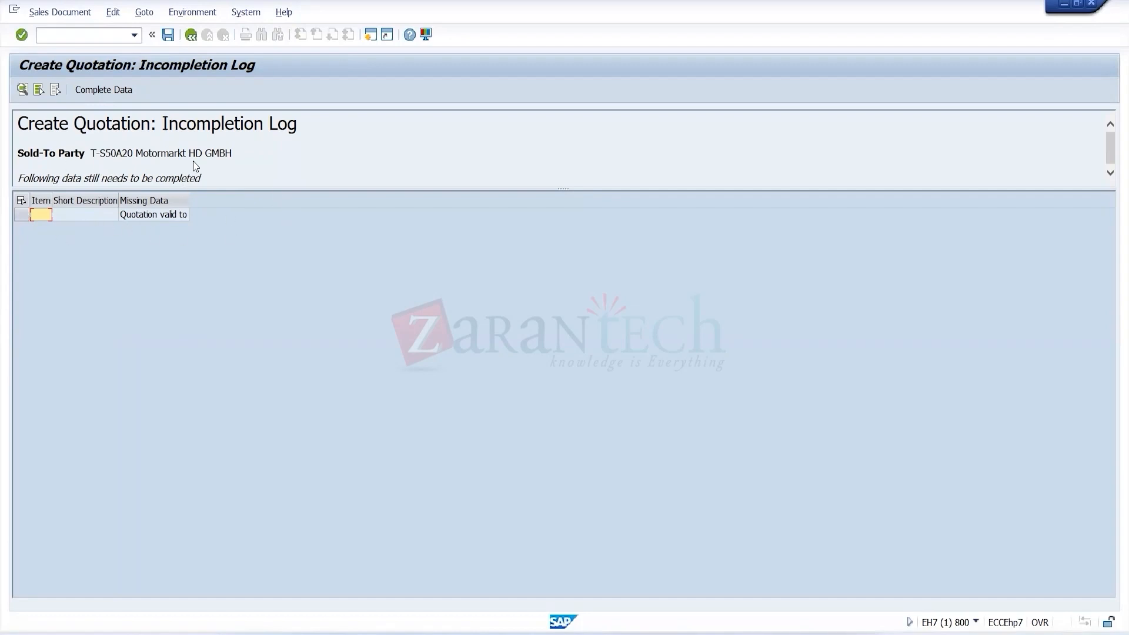
{"action": "left_click", "coordinate": [17, 215]}
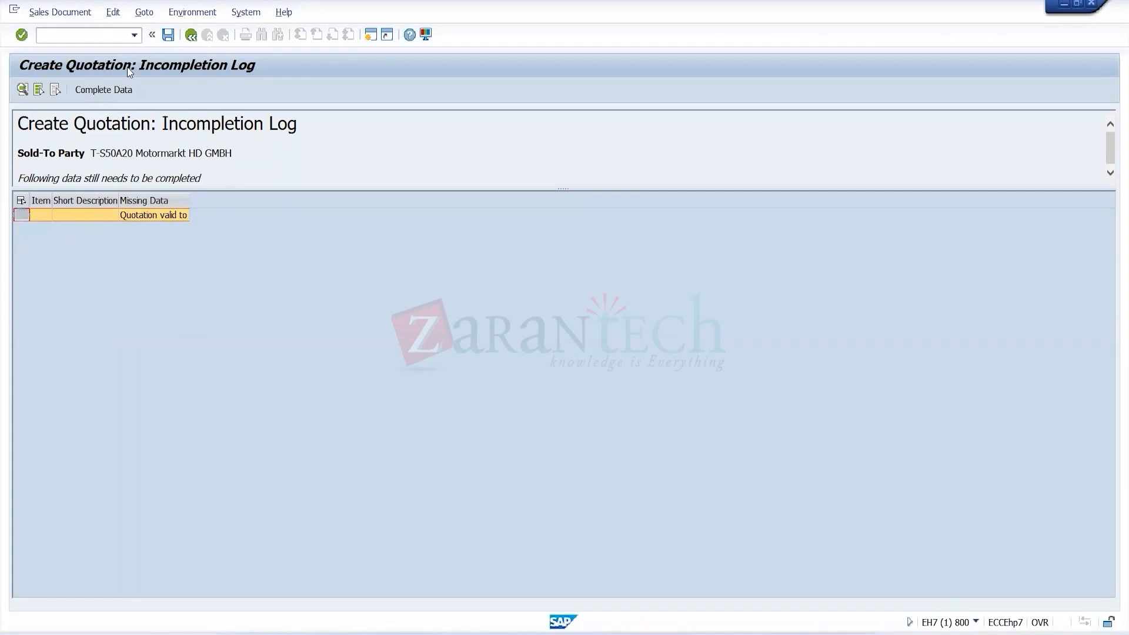
{"action": "left_click", "coordinate": [114, 88]}
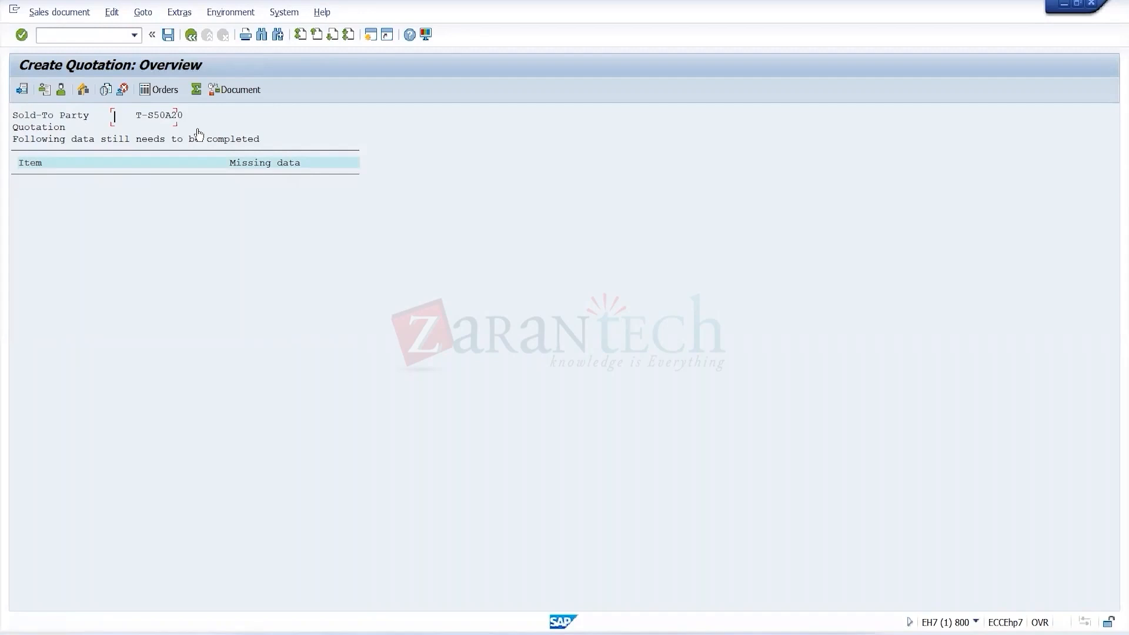
{"action": "left_click", "coordinate": [159, 170]}
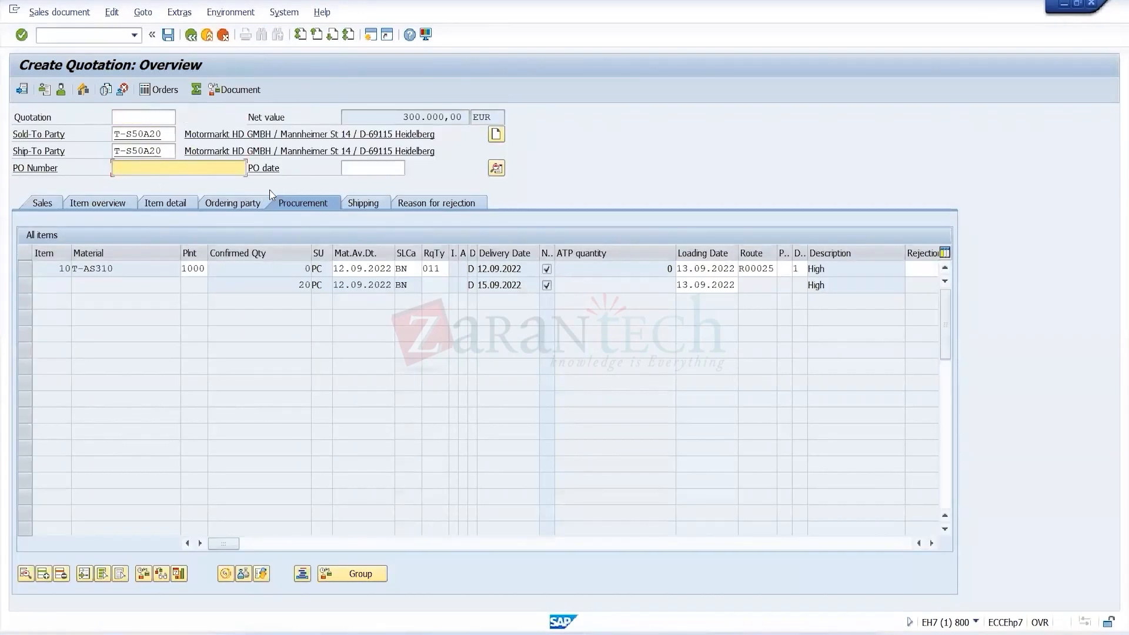
Set the quotation's valid-to date to 17.09.2022 in the sales data and save the quotation.
{"action": "left_click", "coordinate": [49, 204]}
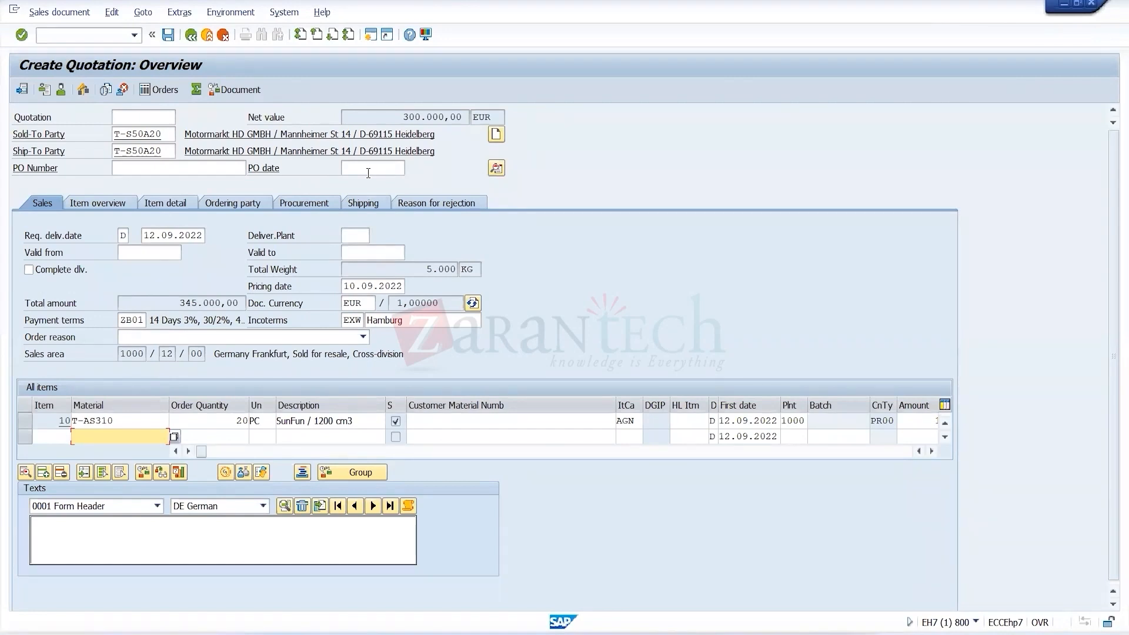
{"action": "left_click", "coordinate": [371, 254]}
{"action": "left_click", "coordinate": [410, 252]}
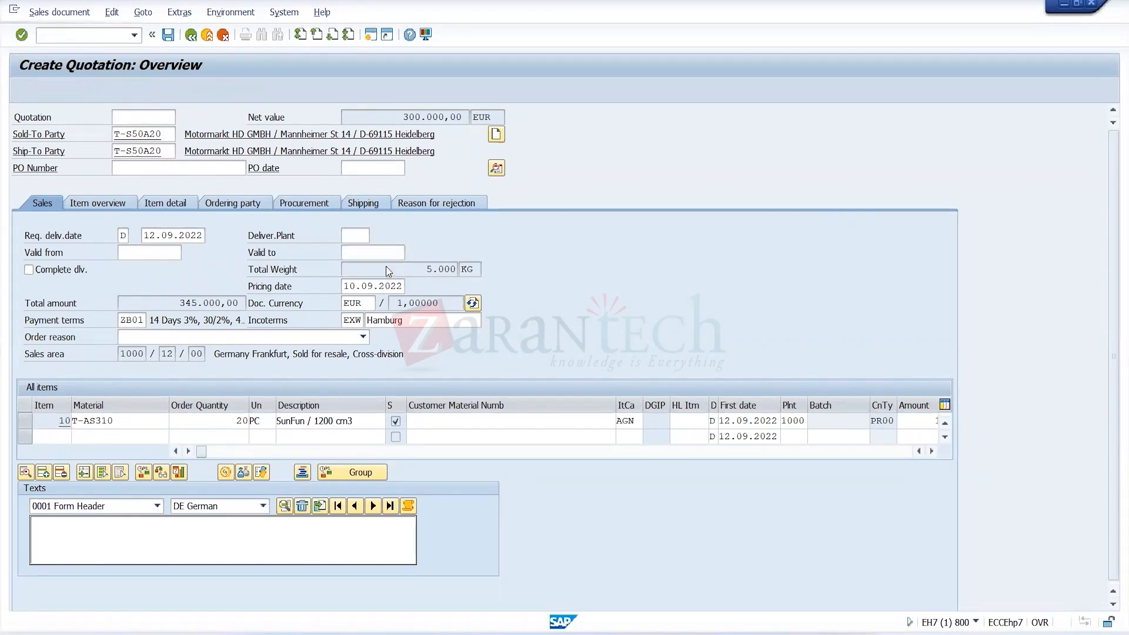
{"action": "double_click", "coordinate": [316, 334]}
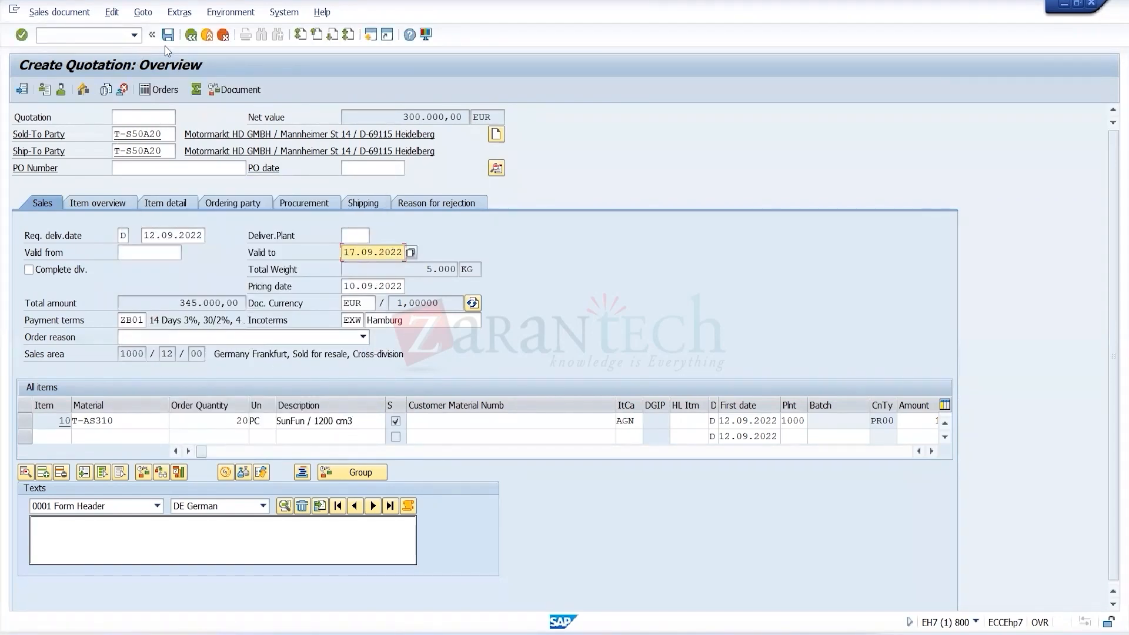
{"action": "left_click", "coordinate": [167, 36]}
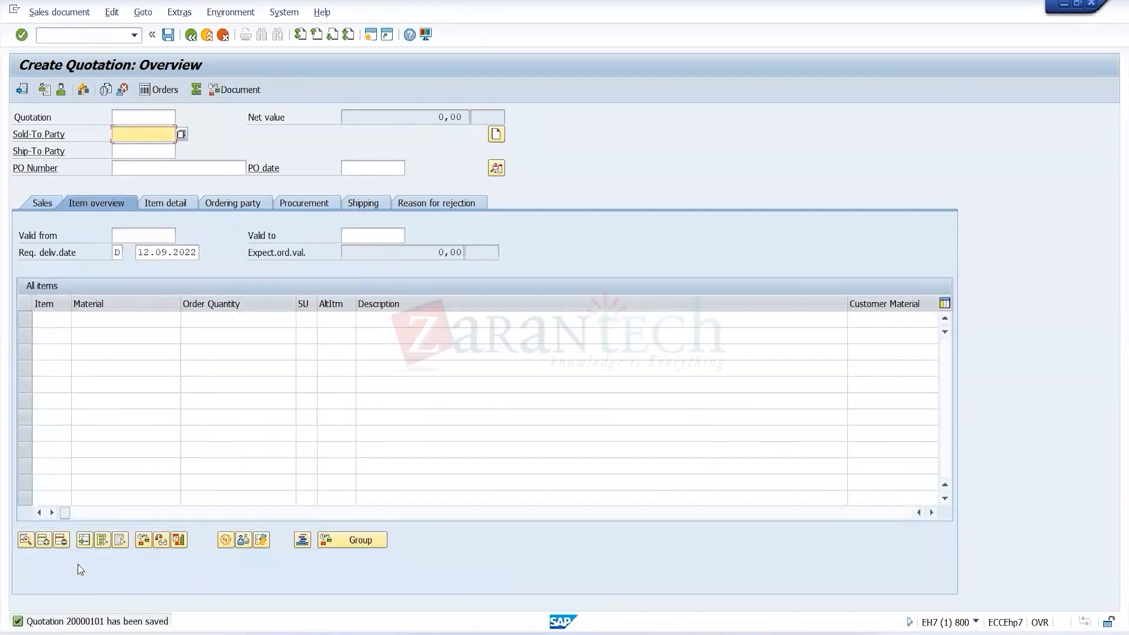
Look at the details of the quotation's save message and leave quotation creation.
{"action": "left_click", "coordinate": [90, 622]}
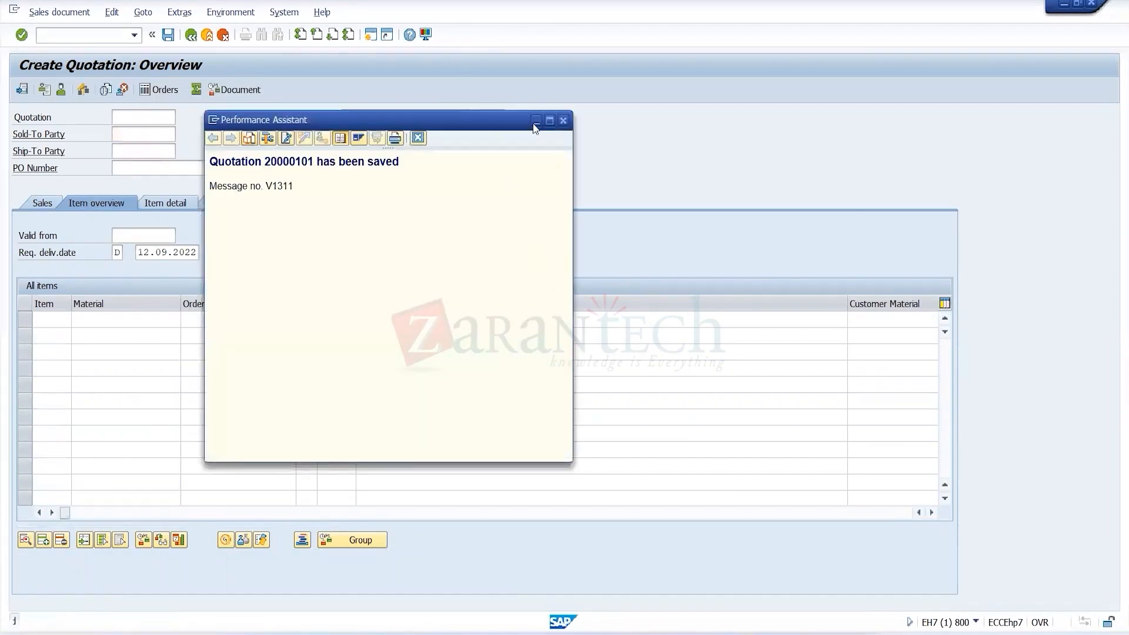
{"action": "left_click", "coordinate": [563, 120]}
{"action": "left_click", "coordinate": [190, 37]}
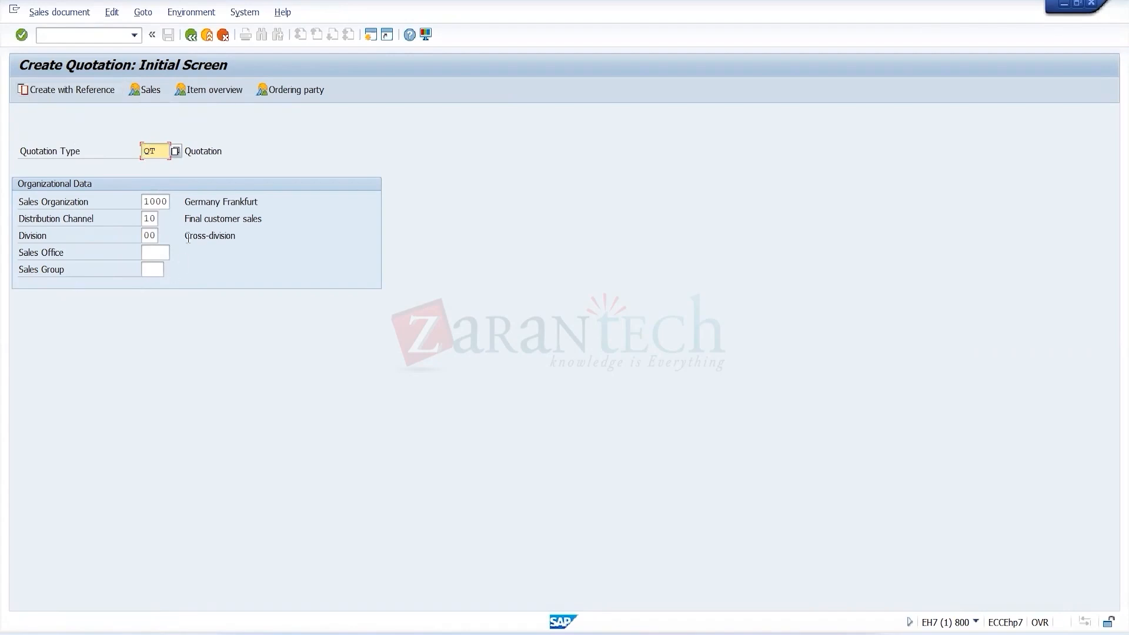
{"action": "left_click", "coordinate": [191, 36]}
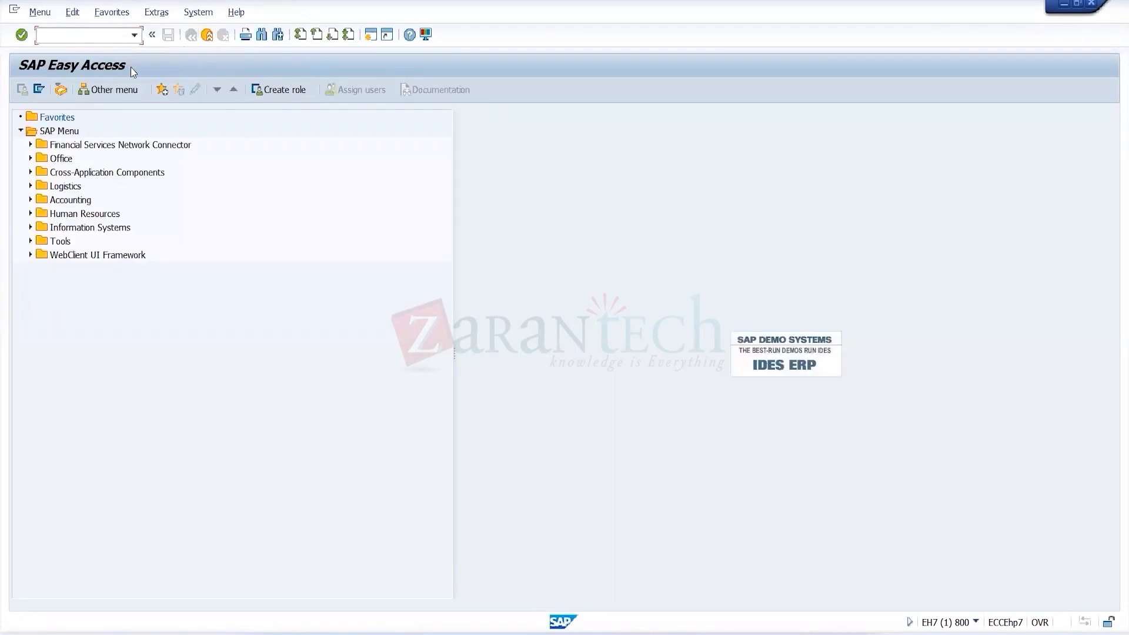
Start transaction VA21, look at the options for creating a QT quotation with reference to an inquiry, and exit without copying.
{"action": "type", "text": "VA01"}
{"action": "key", "text": "BackSpace"}
{"action": "key", "text": "BackSpace"}
{"action": "type", "text": "1"}
{"action": "type", "text": "1"}
{"action": "key", "text": "Return"}
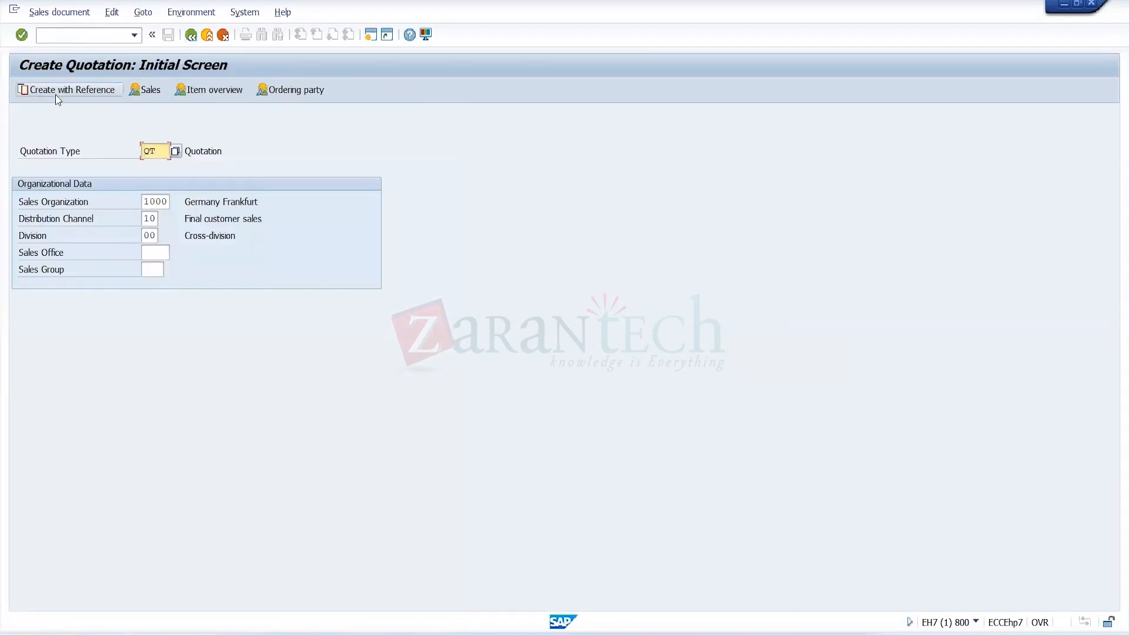
{"action": "left_click", "coordinate": [57, 94]}
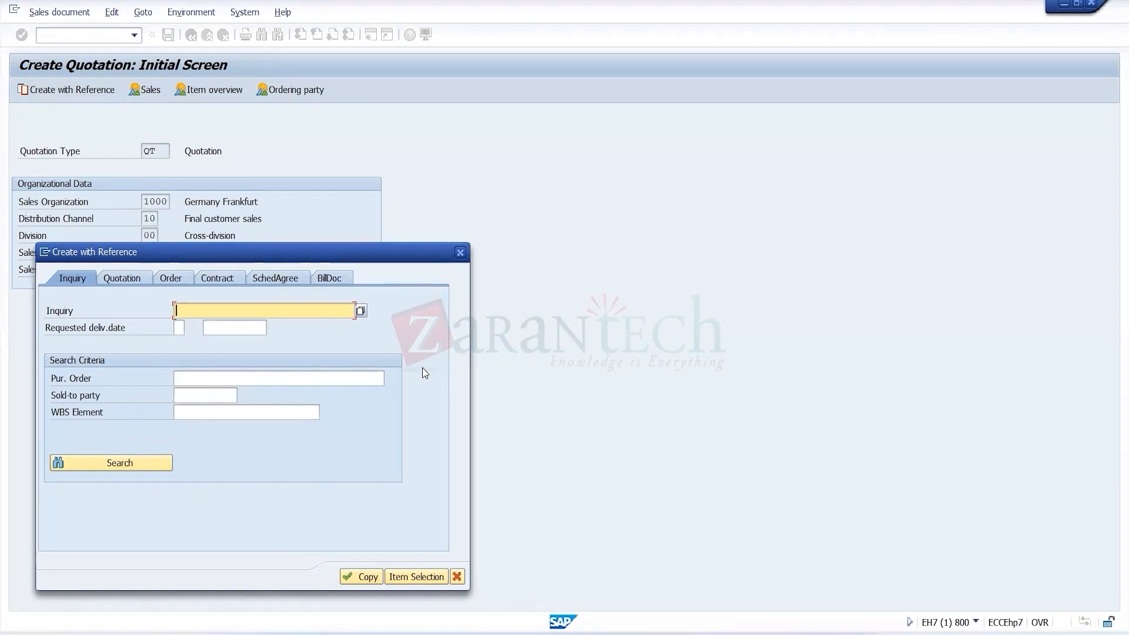
{"action": "left_click", "coordinate": [461, 252]}
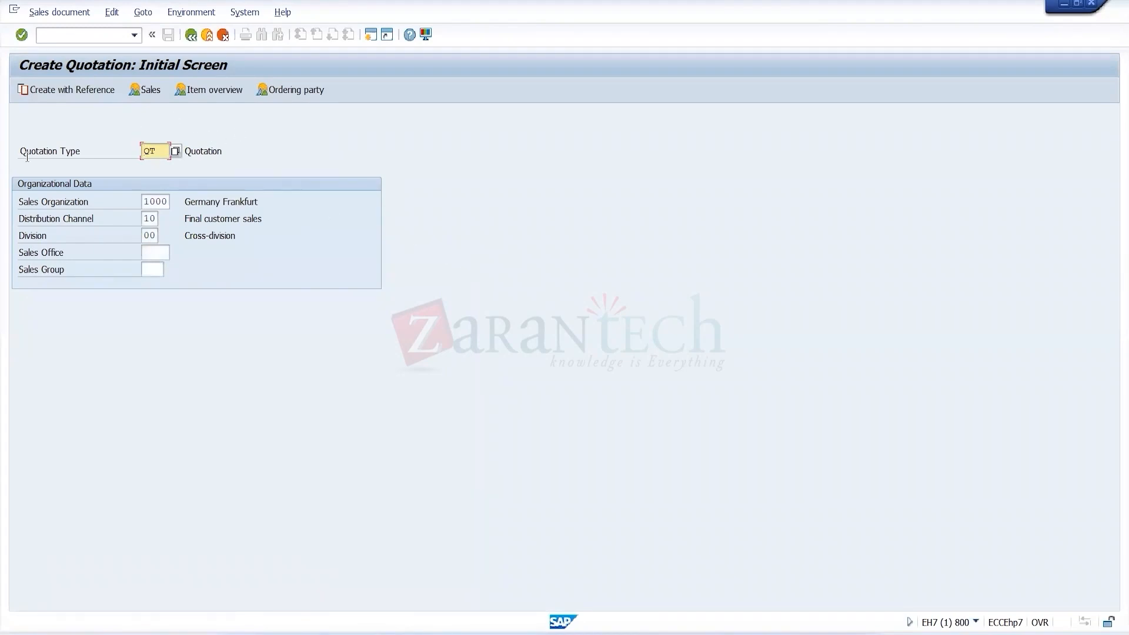
{"action": "left_click", "coordinate": [190, 34]}
Try to create an OR standard order in transaction VA01 by copying from a quotation, entering its document number as reference.
{"action": "type", "text": "VA01"}
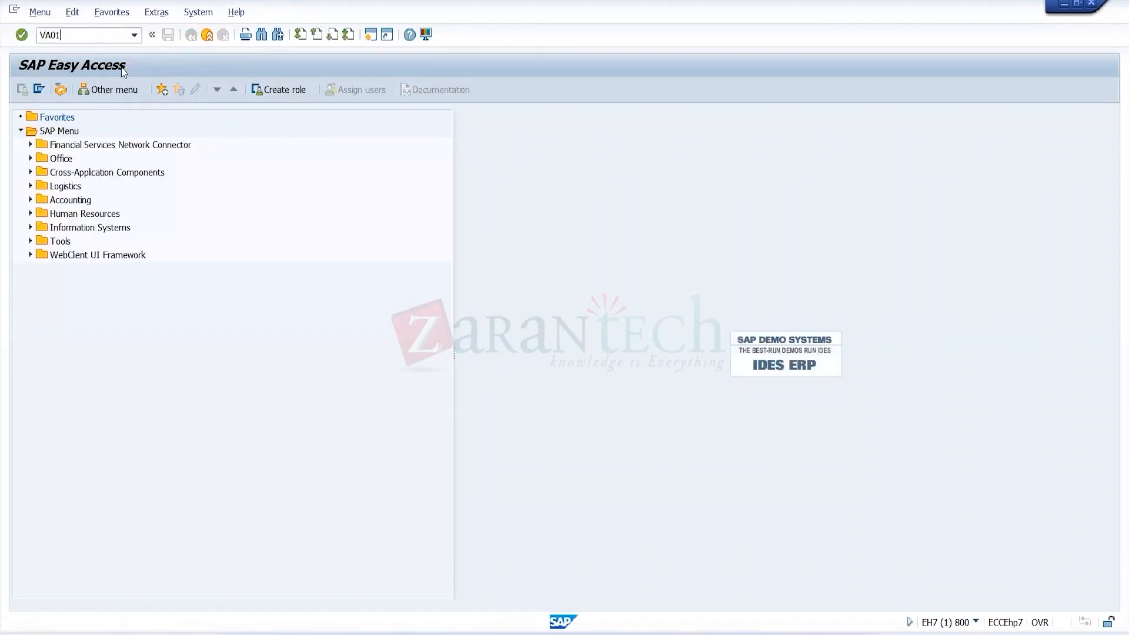
{"action": "key", "text": "Return"}
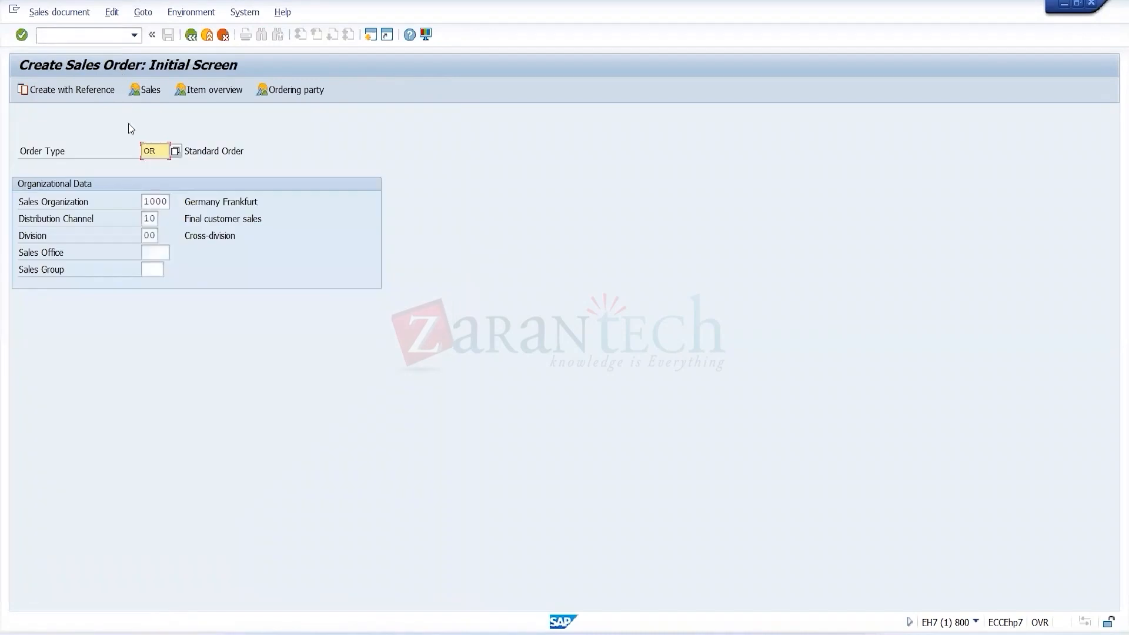
{"action": "left_click", "coordinate": [68, 90]}
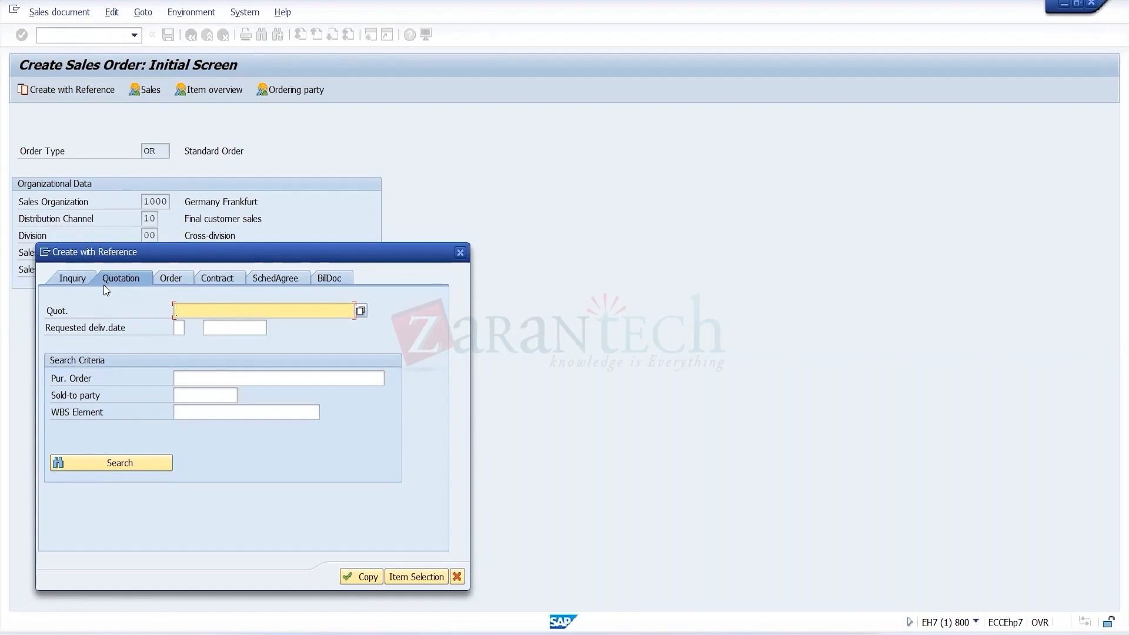
{"action": "left_click", "coordinate": [76, 280]}
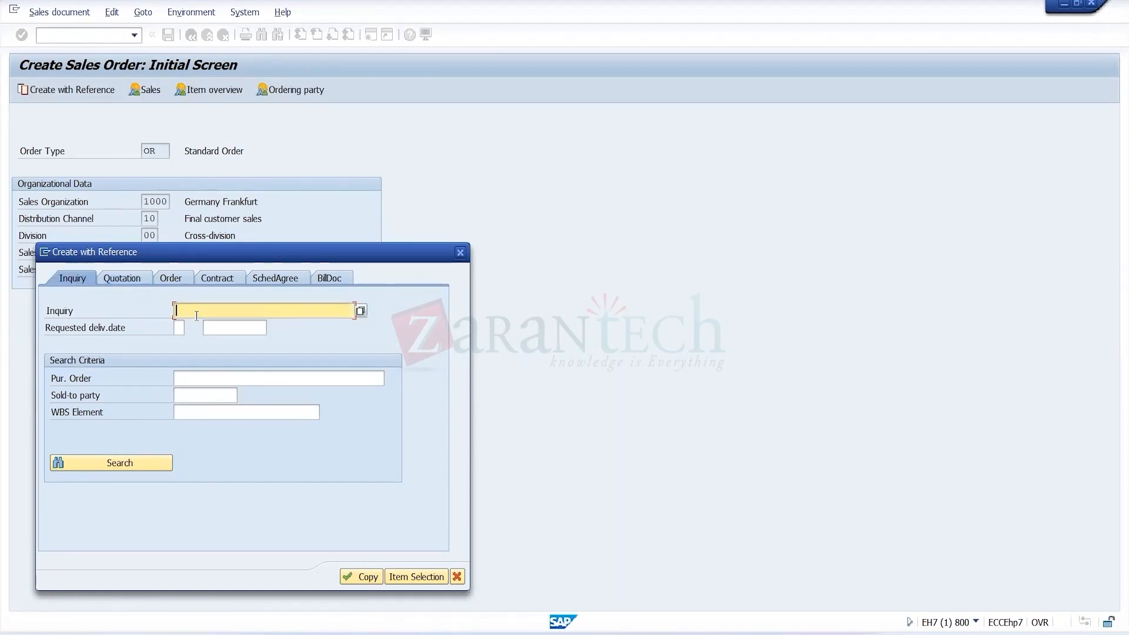
{"action": "left_click", "coordinate": [126, 277]}
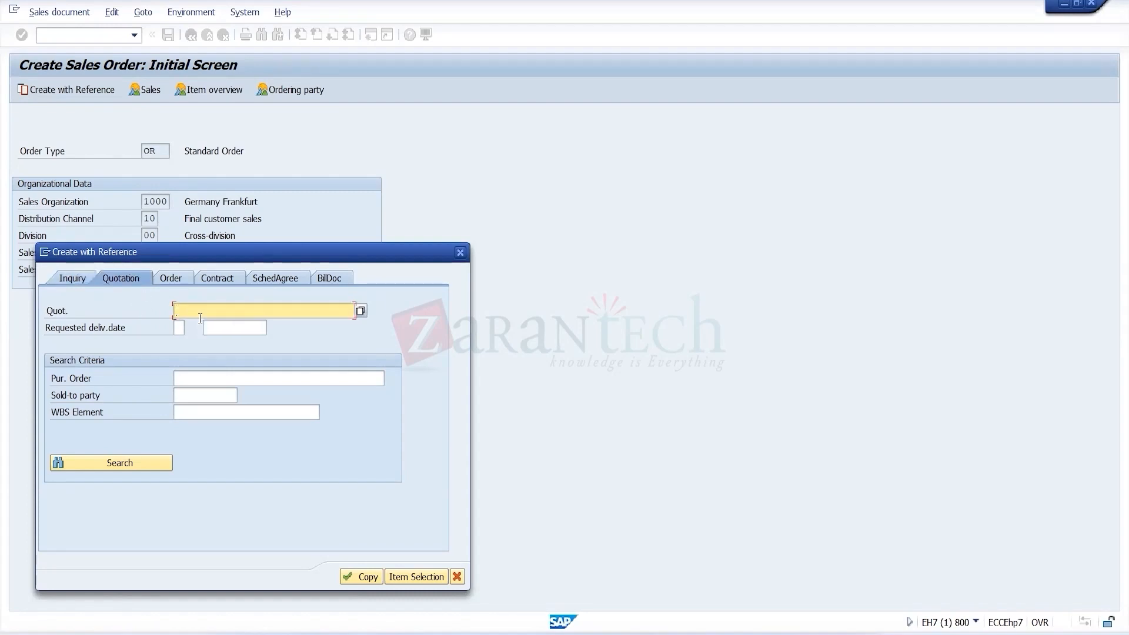
{"action": "type", "text": "20000100"}
{"action": "left_click", "coordinate": [356, 578]}
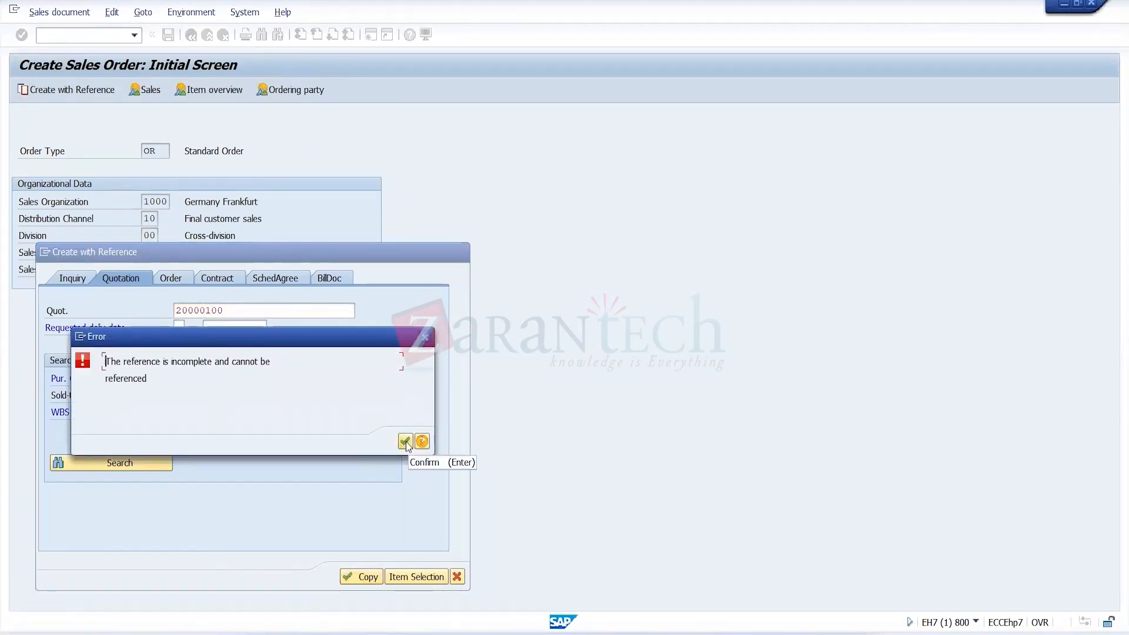
{"action": "left_click", "coordinate": [425, 336]}
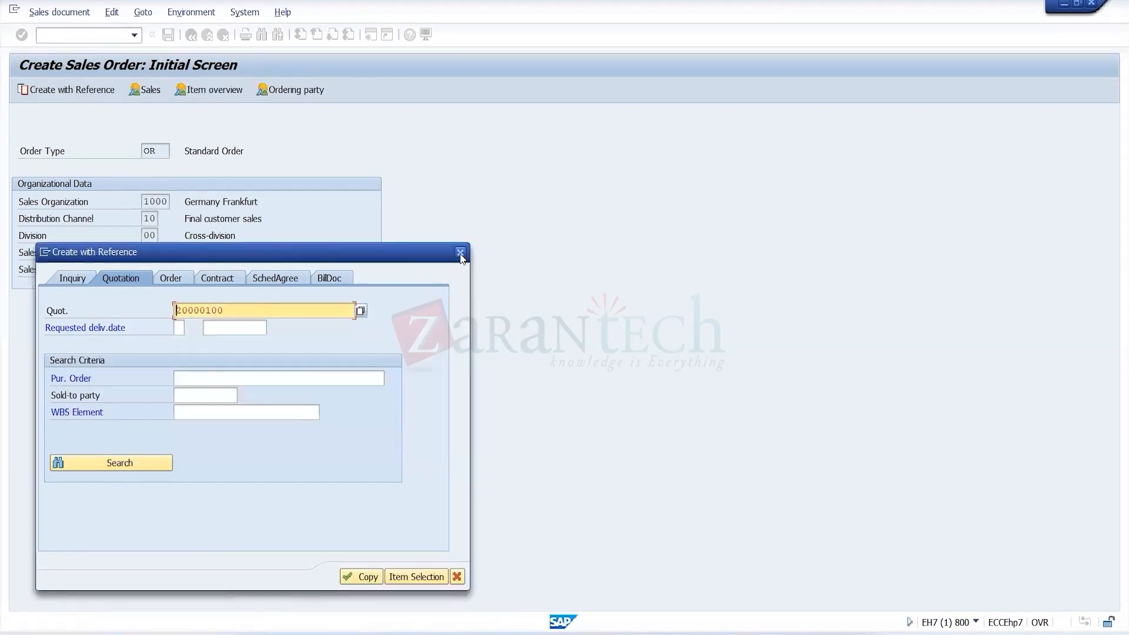
{"action": "left_click", "coordinate": [460, 253]}
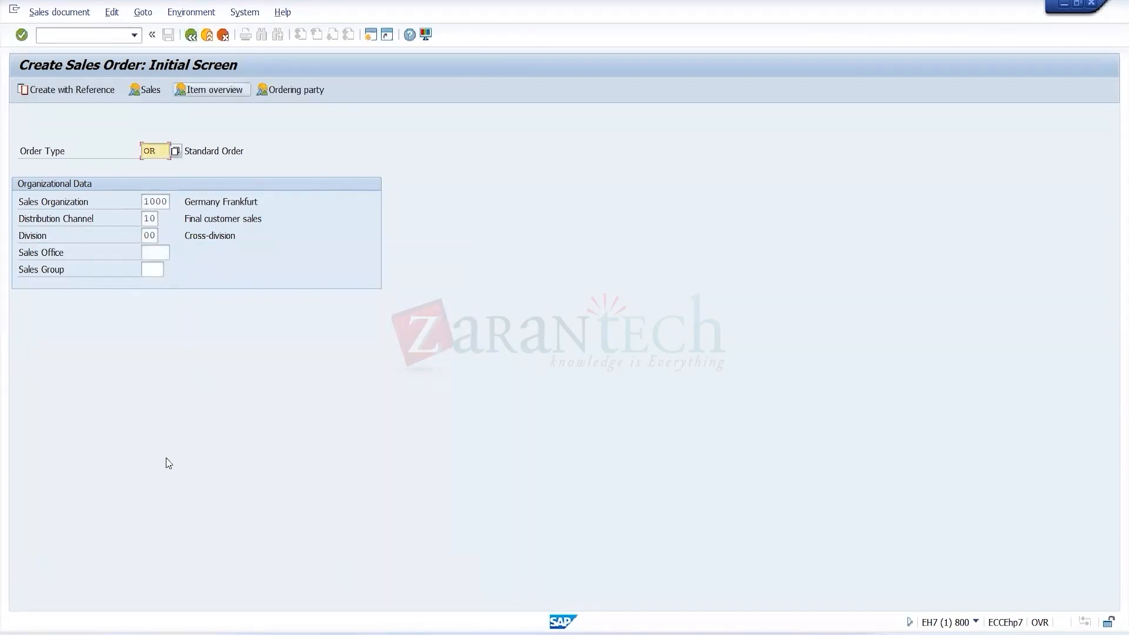
{"action": "left_click", "coordinate": [207, 34]}
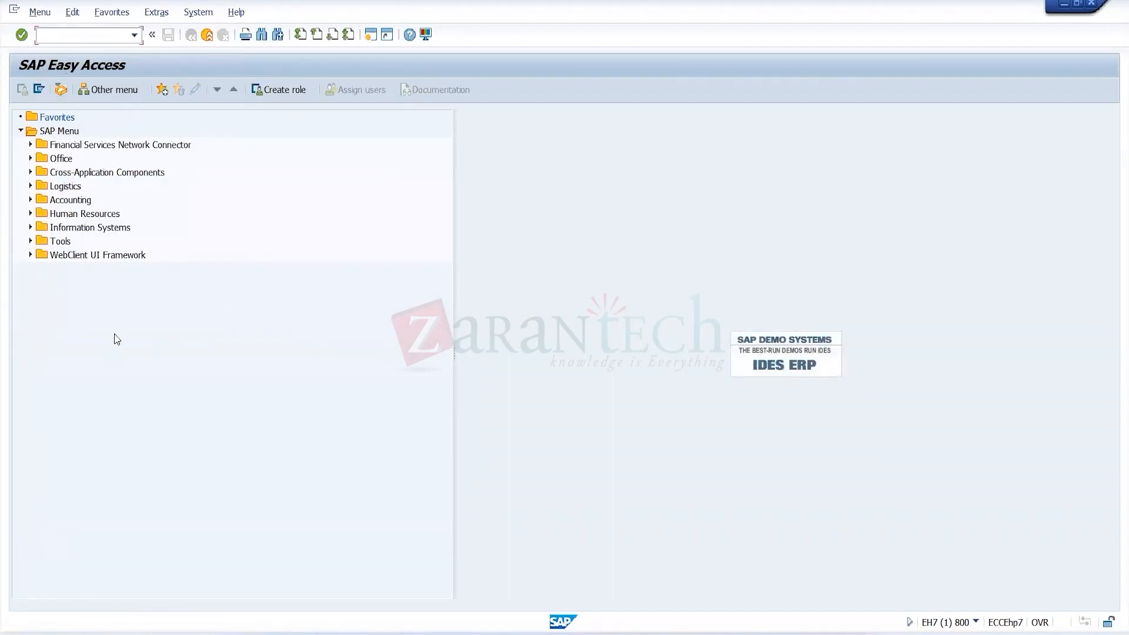
Start transaction VA22 to change a quotation.
{"action": "type", "text": "VA22"}
{"action": "key", "text": "Return"}
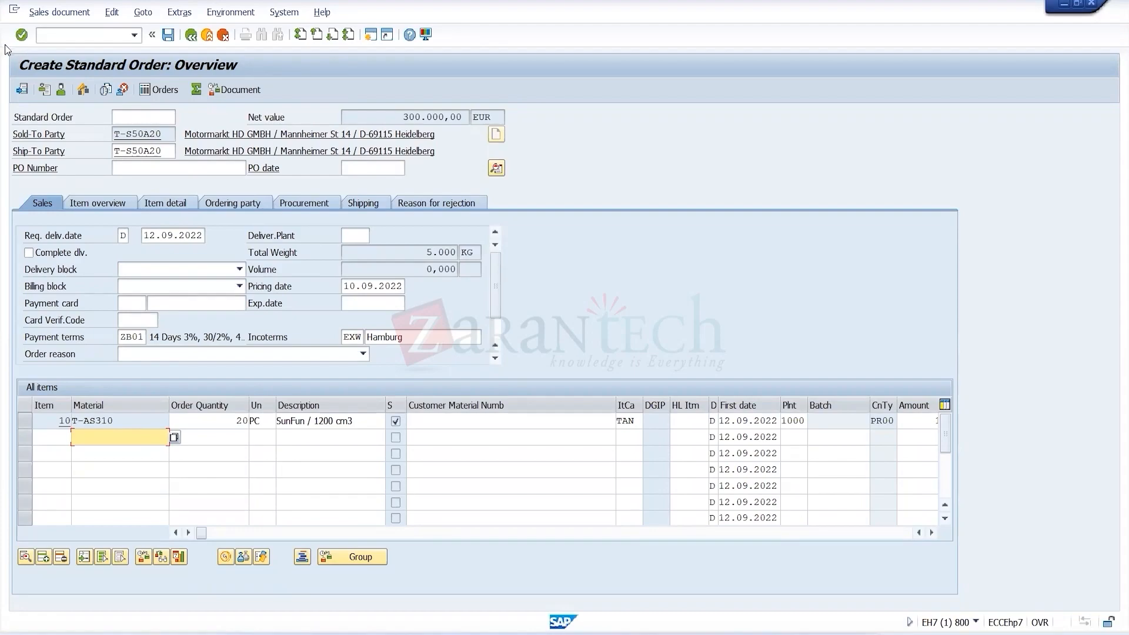
{"action": "left_click", "coordinate": [1078, 3]}
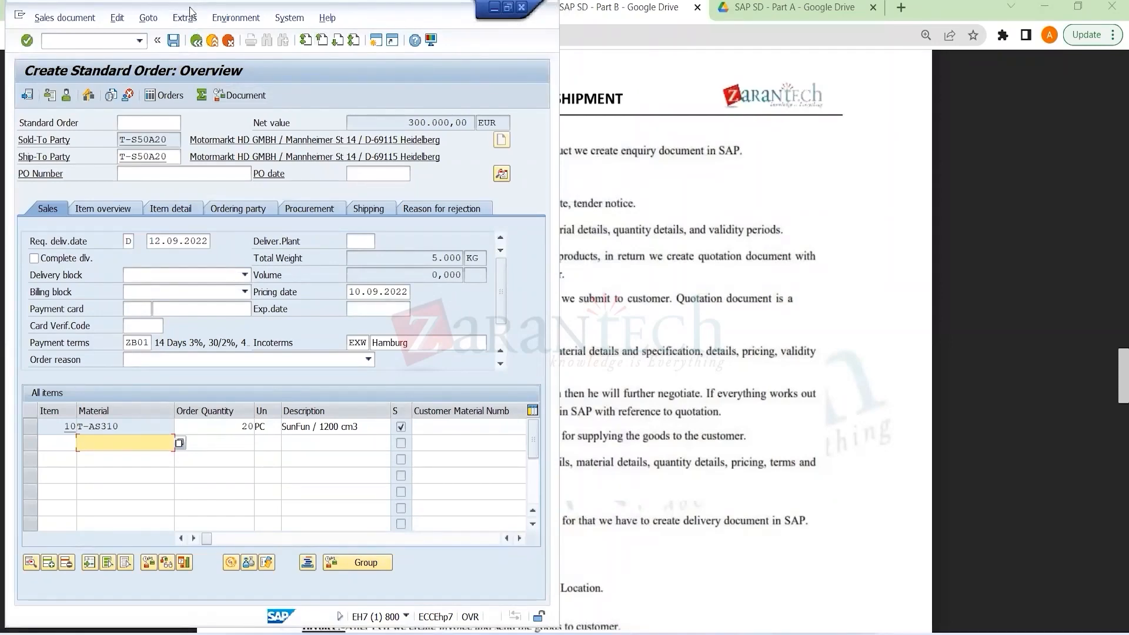
{"action": "key", "text": "super+Right"}
{"action": "key", "text": "super+Up"}
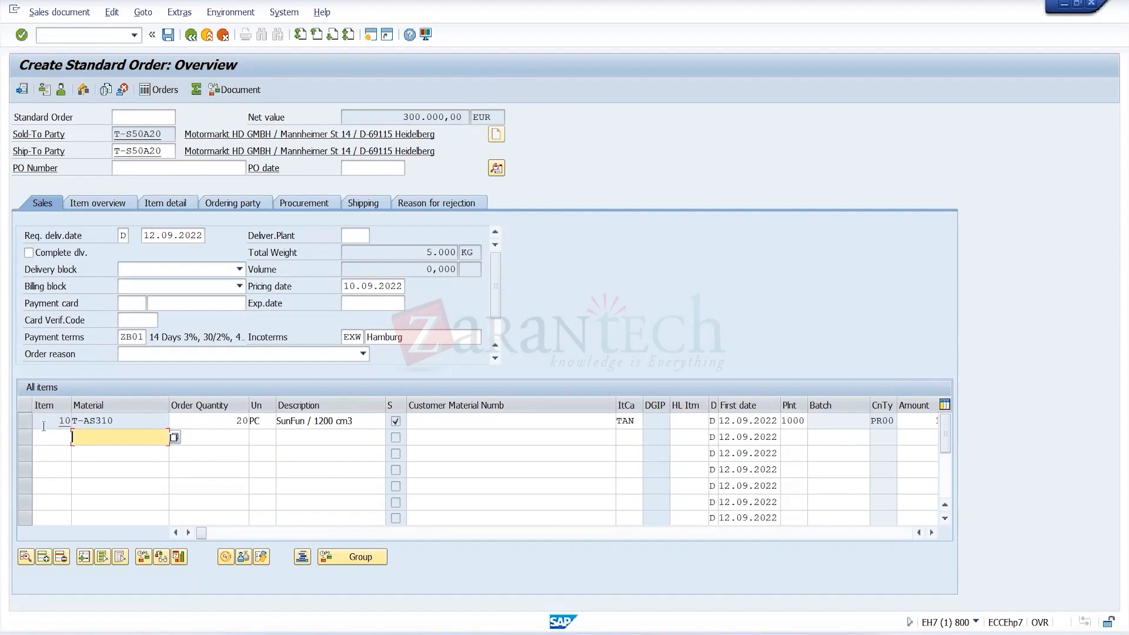
Examine the new standard order's header data, covering sales, shipping, conditions, partners and account assignment, and return to the overview.
{"action": "left_click", "coordinate": [24, 421]}
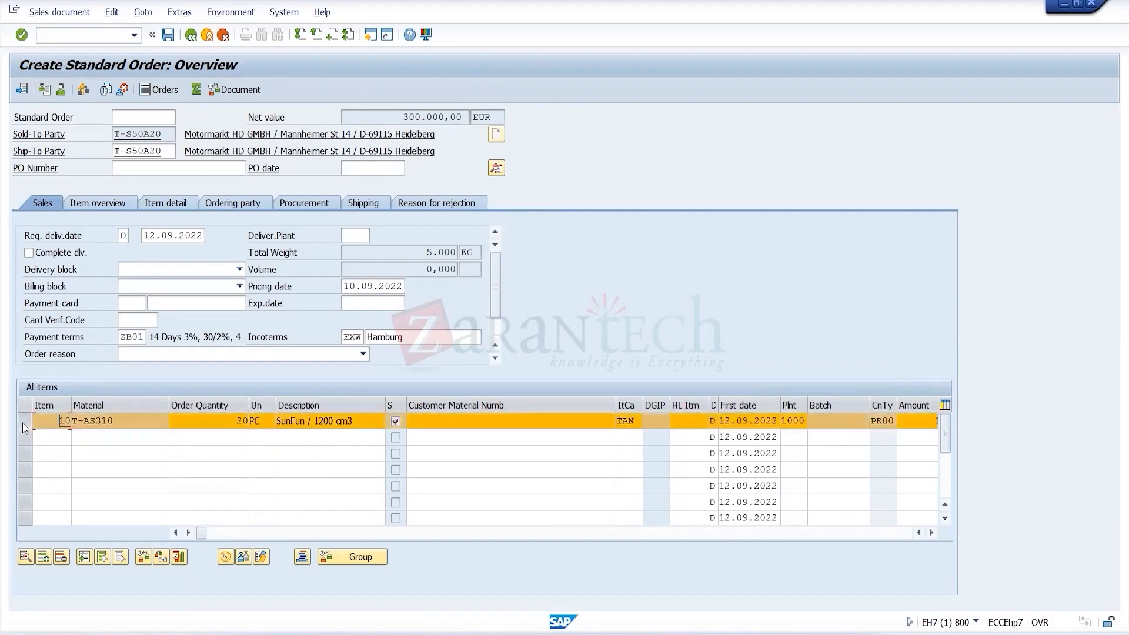
{"action": "left_click", "coordinate": [497, 169]}
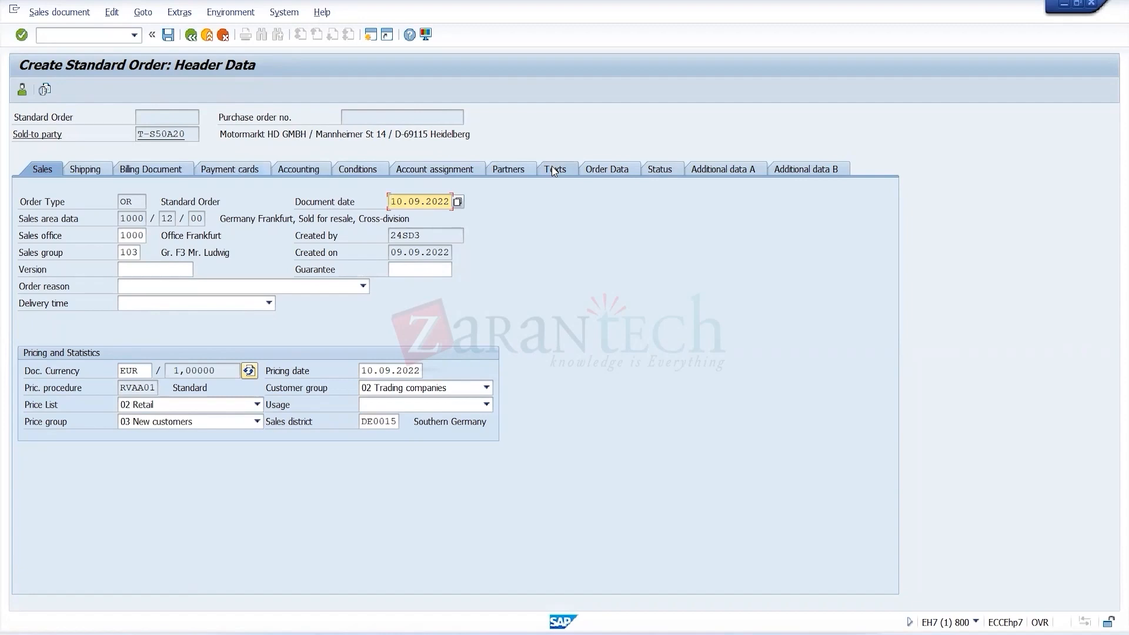
{"action": "left_click", "coordinate": [99, 166]}
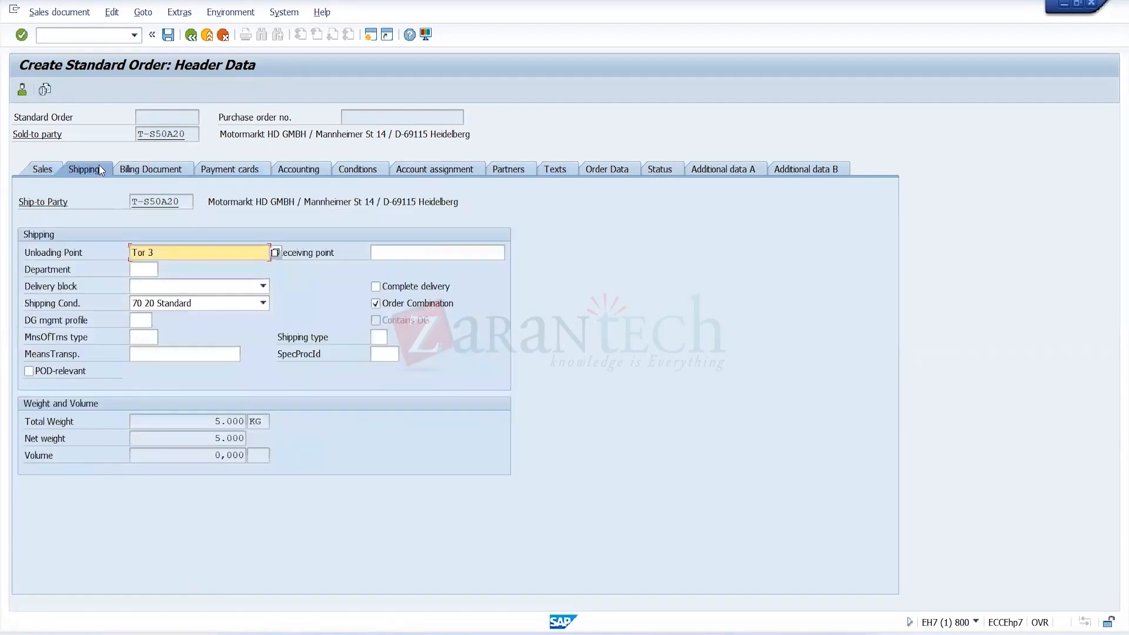
{"action": "left_click", "coordinate": [374, 167]}
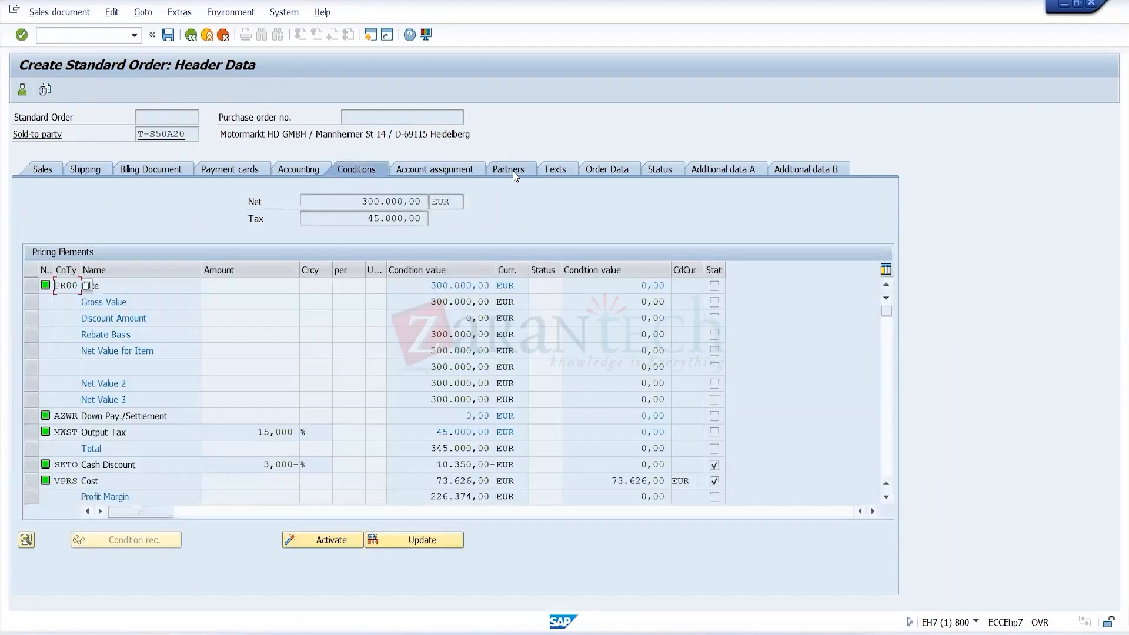
{"action": "left_click", "coordinate": [512, 172]}
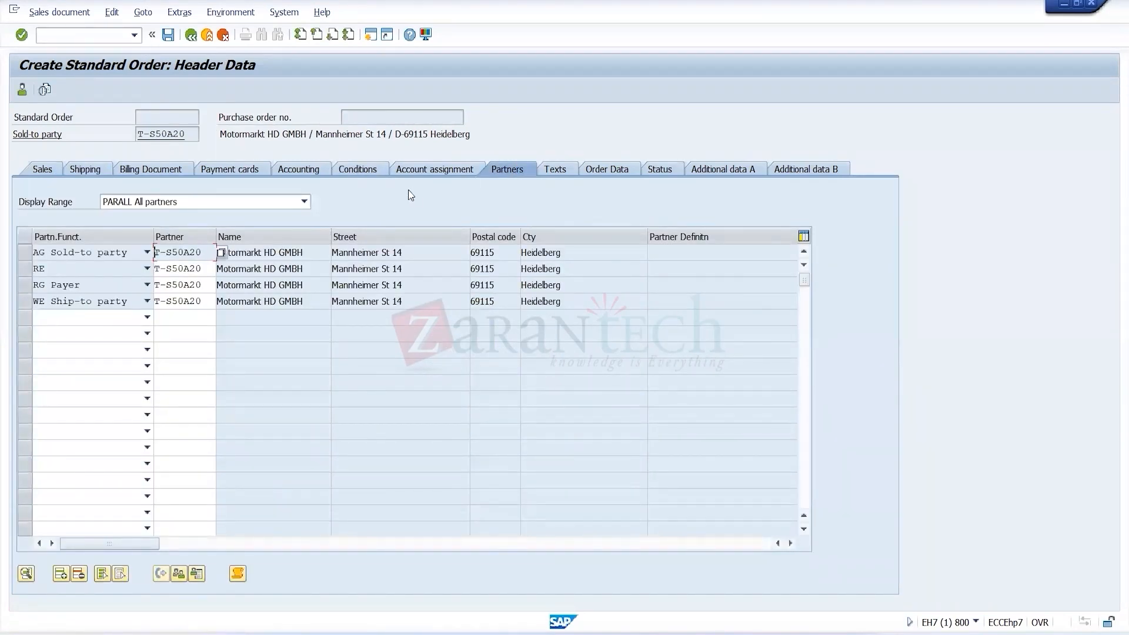
{"action": "left_click", "coordinate": [380, 172]}
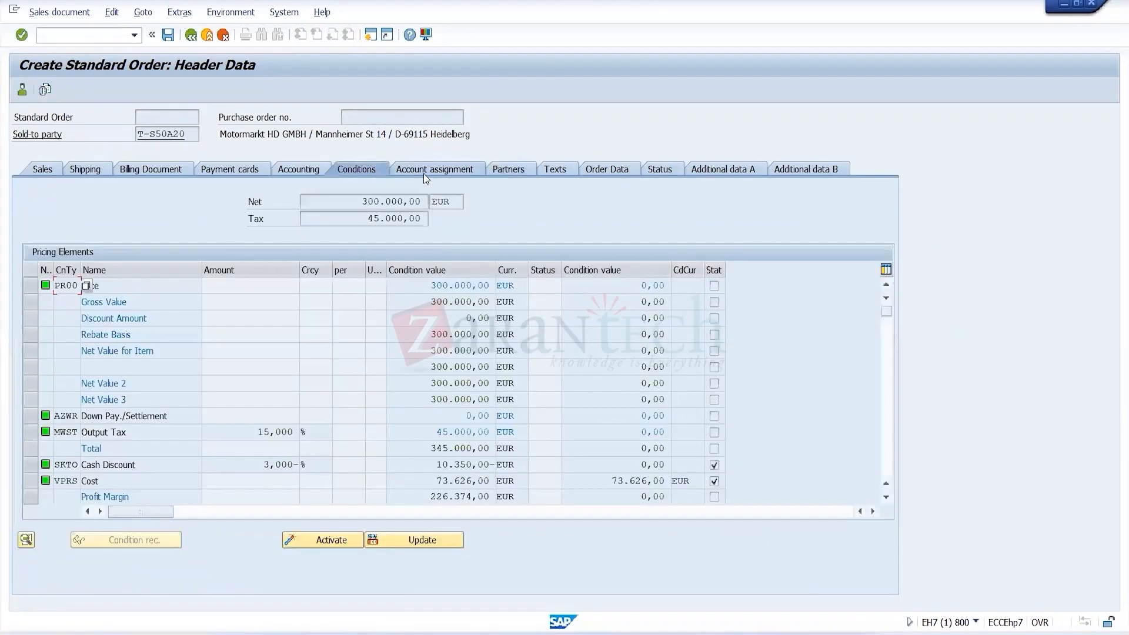
{"action": "left_click", "coordinate": [424, 173]}
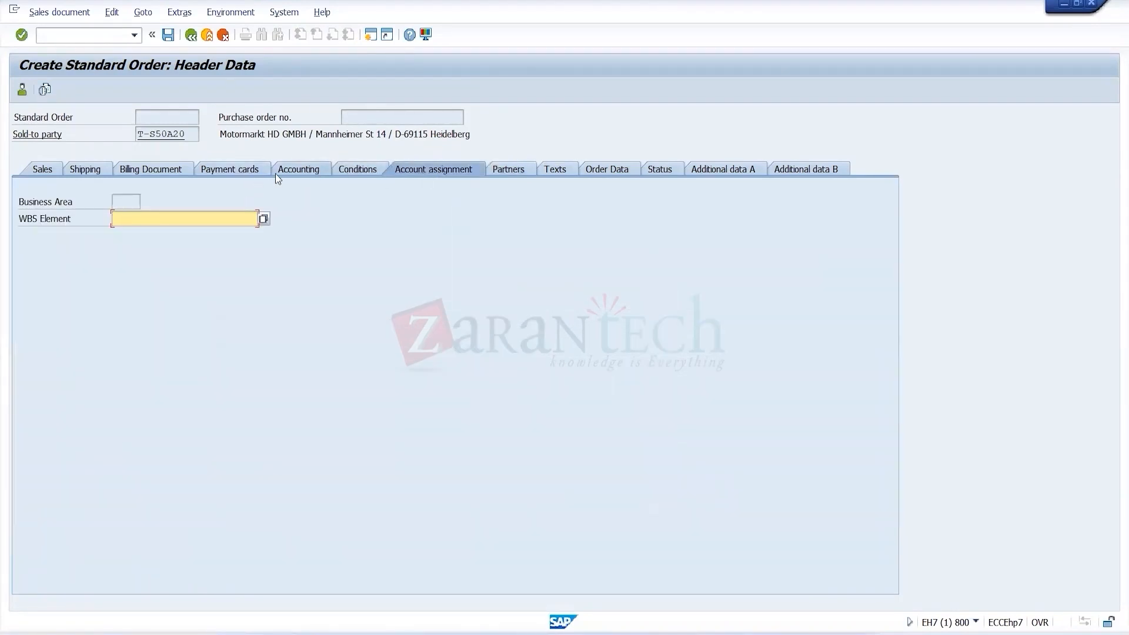
{"action": "left_click", "coordinate": [352, 174]}
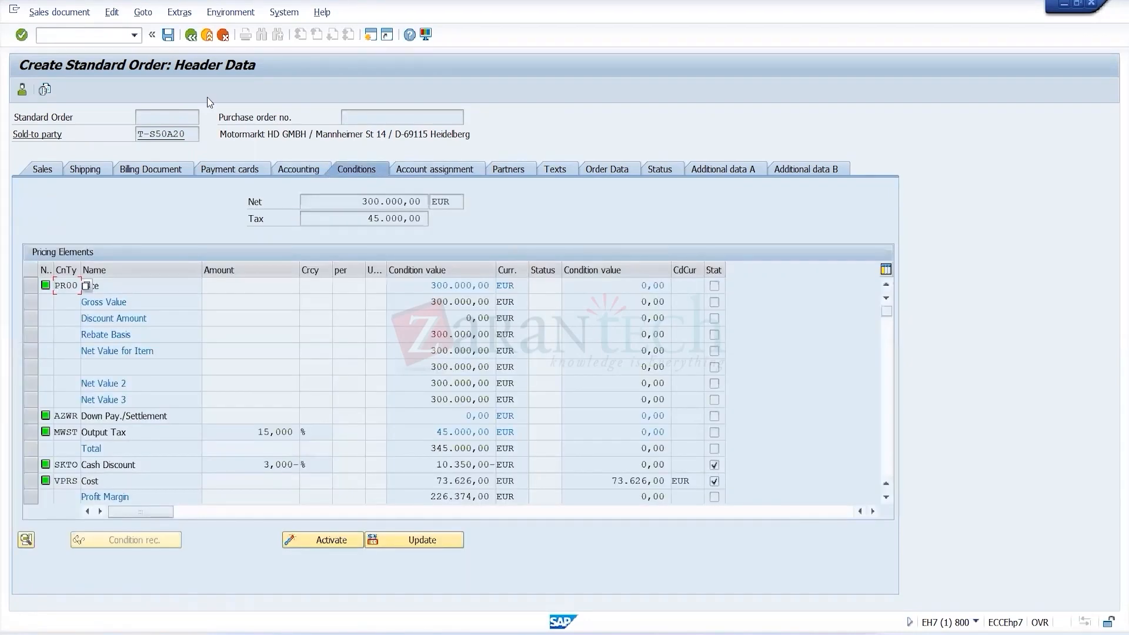
{"action": "left_click", "coordinate": [203, 36]}
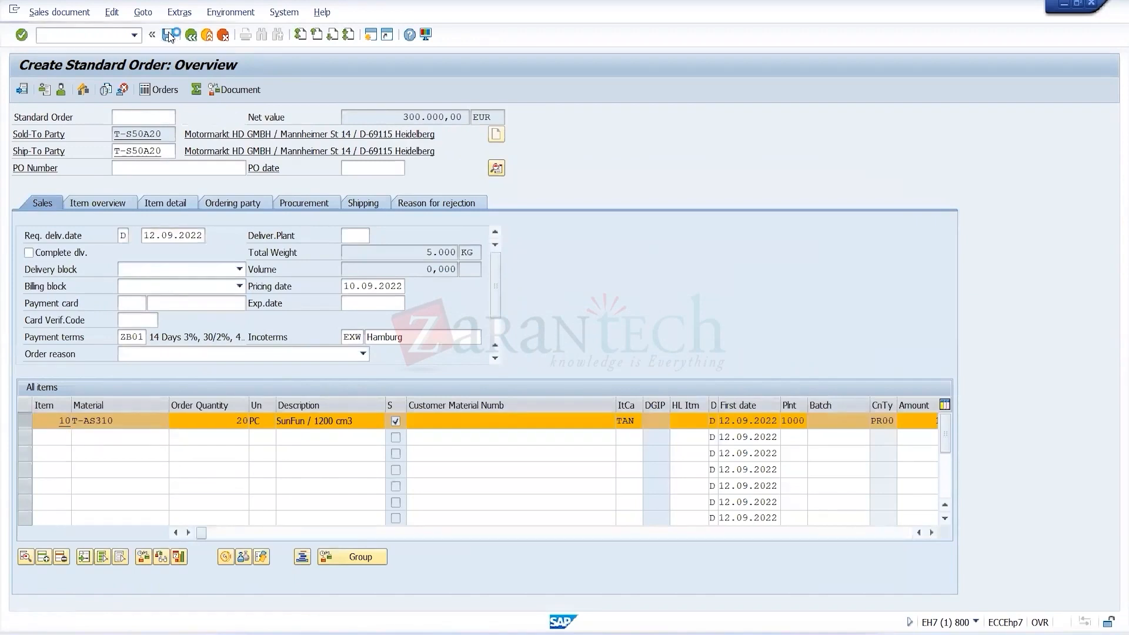
Save the standard order and leave order creation.
{"action": "left_click", "coordinate": [168, 34]}
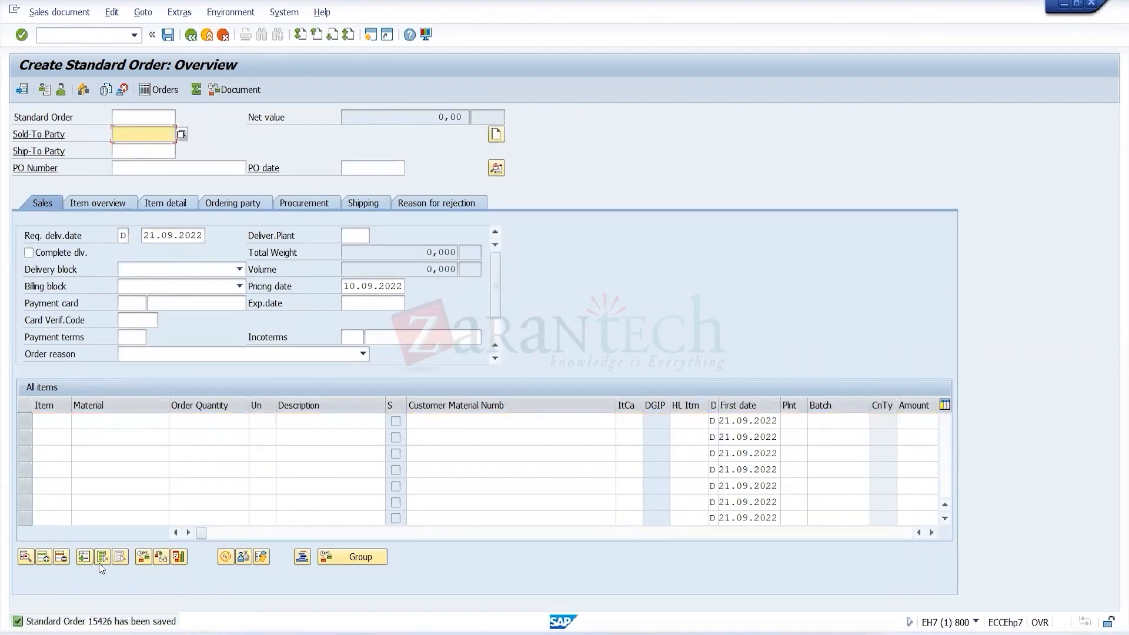
{"action": "left_click", "coordinate": [194, 37]}
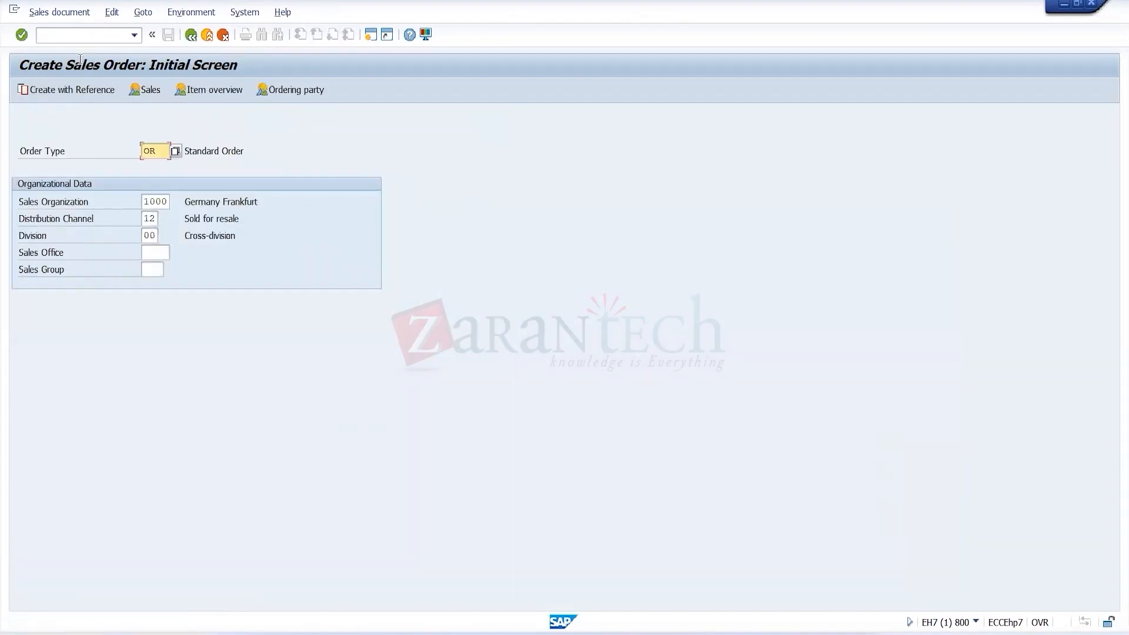
{"action": "left_click", "coordinate": [192, 35]}
Start transaction VA02 and open the just-saved standard order for changing.
{"action": "type", "text": "VS"}
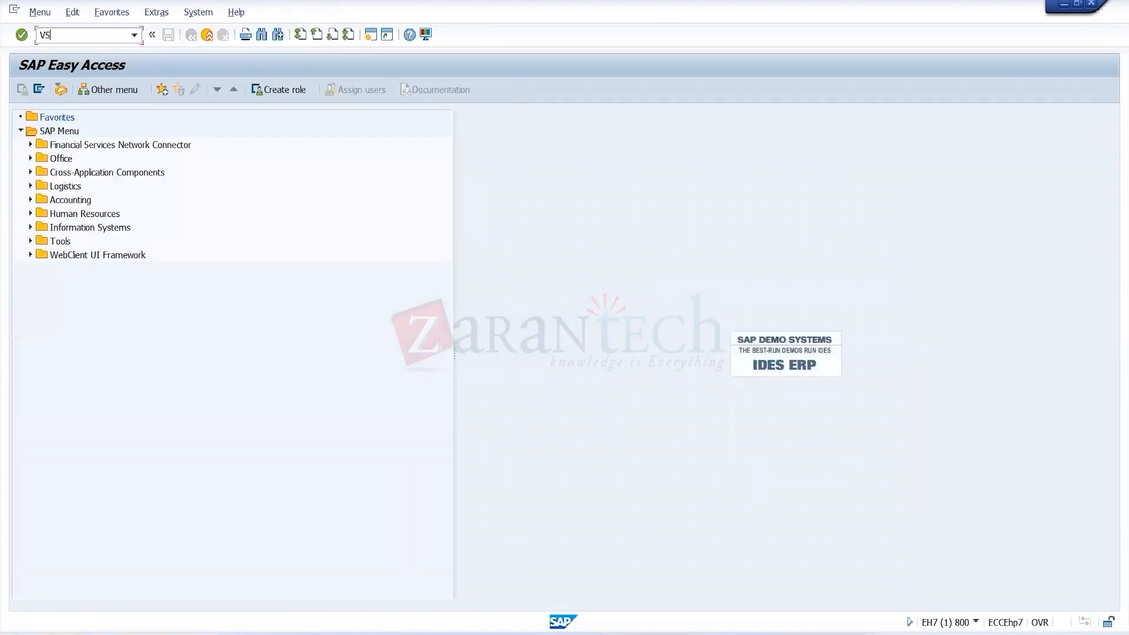
{"action": "key", "text": "BackSpace"}
{"action": "type", "text": "A02"}
{"action": "key", "text": "Return"}
{"action": "key", "text": "Return"}
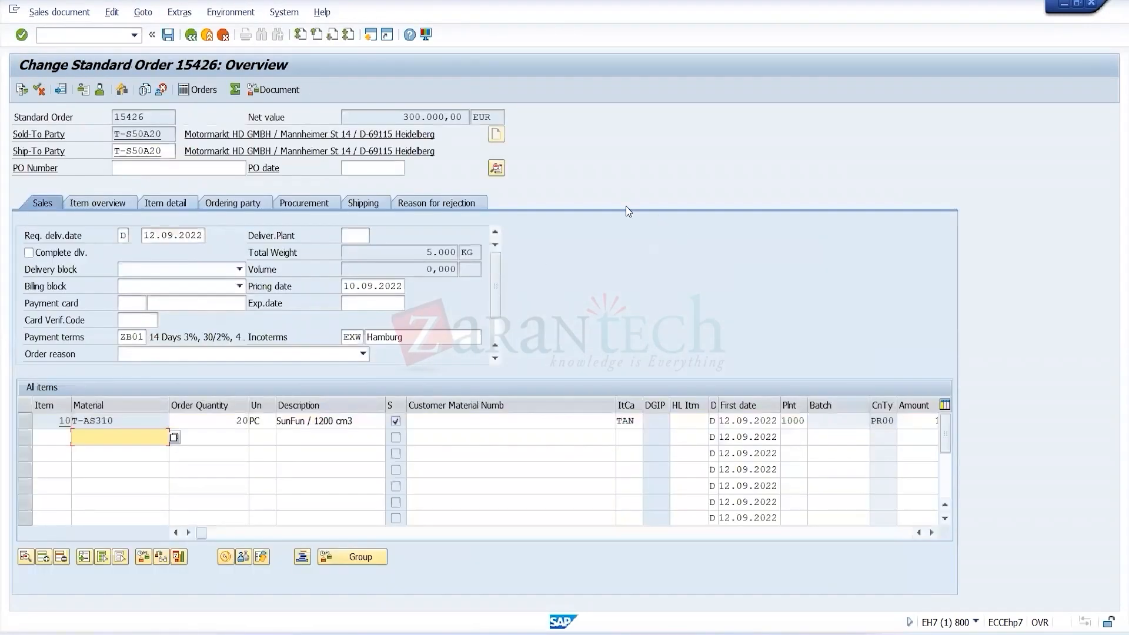
Review the saved order's header data from shipping, payment cards and billing through partners, status, order data and texts, and return to the overview.
{"action": "left_click", "coordinate": [501, 170]}
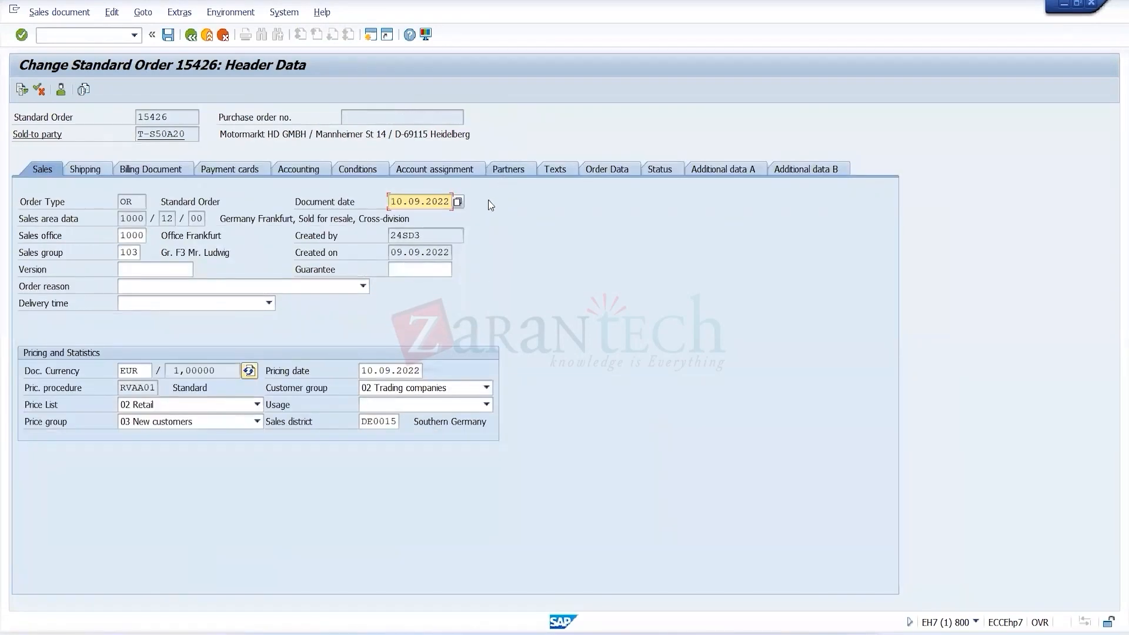
{"action": "left_click", "coordinate": [86, 175]}
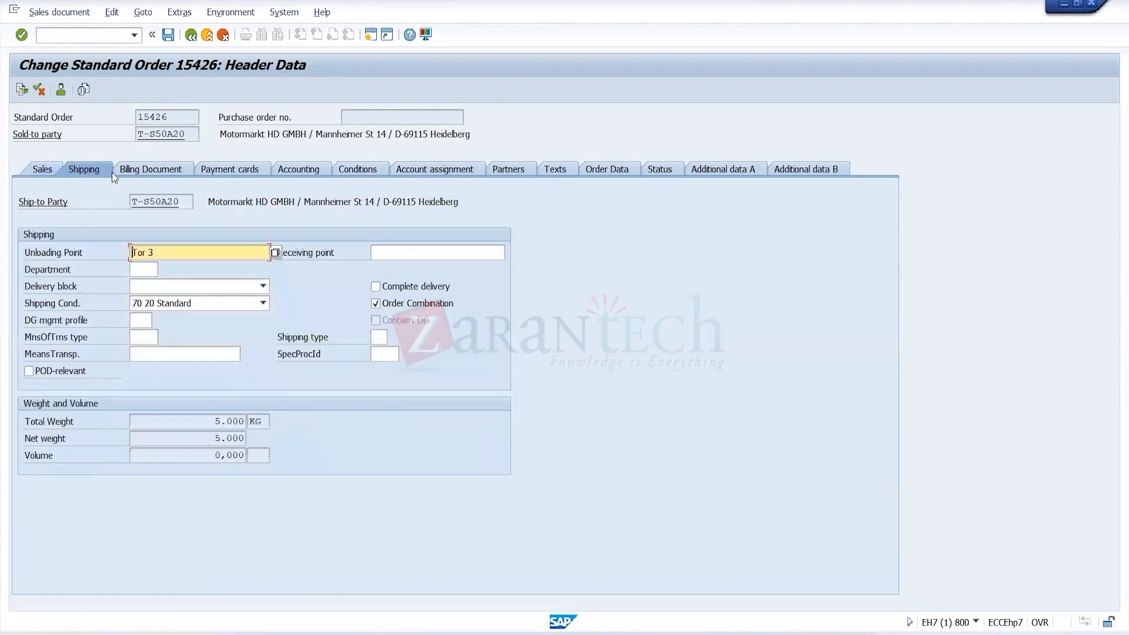
{"action": "left_click", "coordinate": [233, 171]}
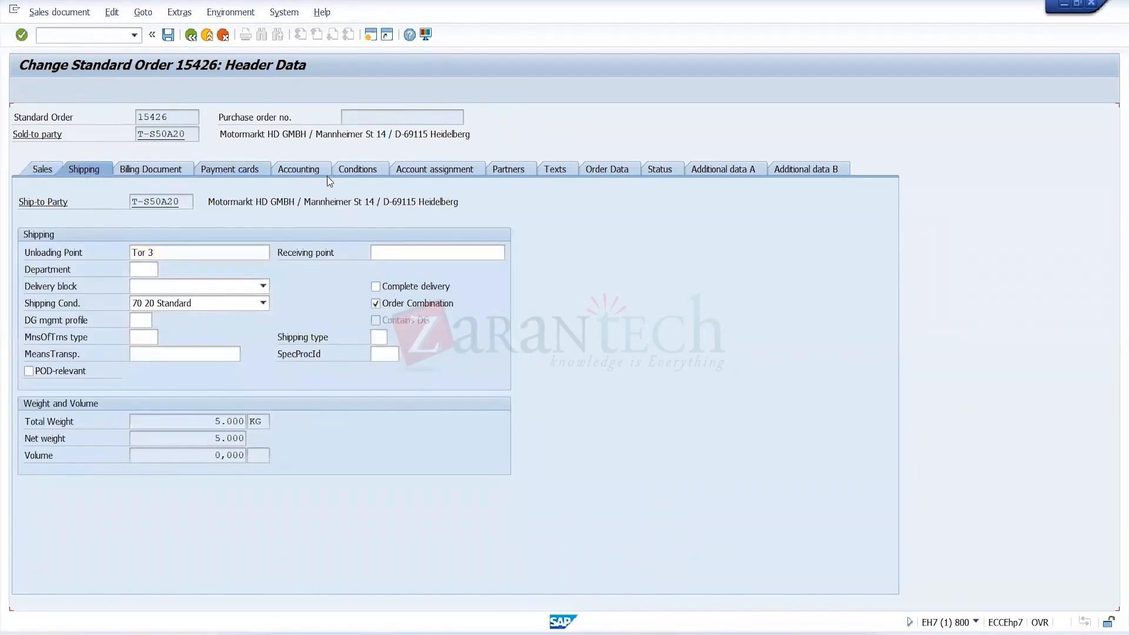
{"action": "left_click", "coordinate": [159, 167]}
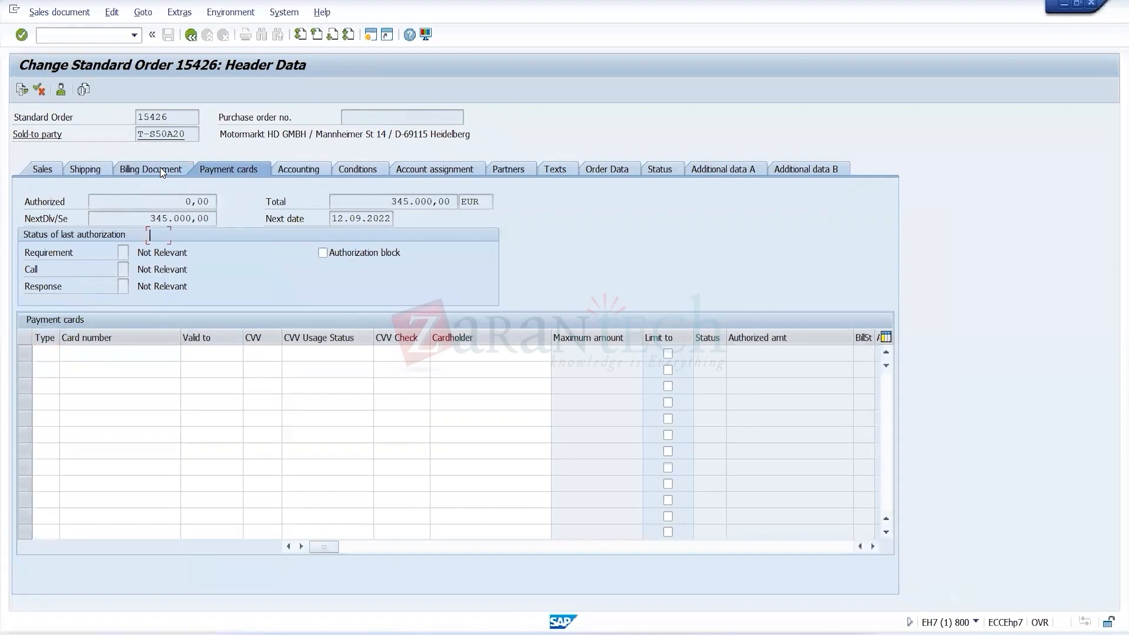
{"action": "left_click", "coordinate": [360, 170]}
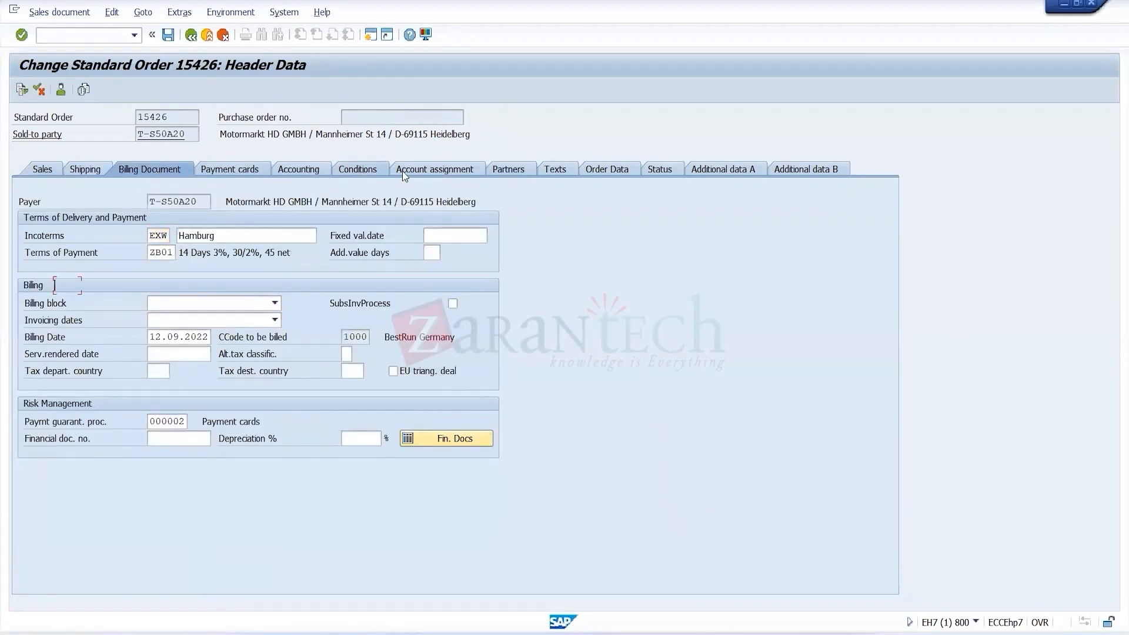
{"action": "left_click", "coordinate": [411, 167]}
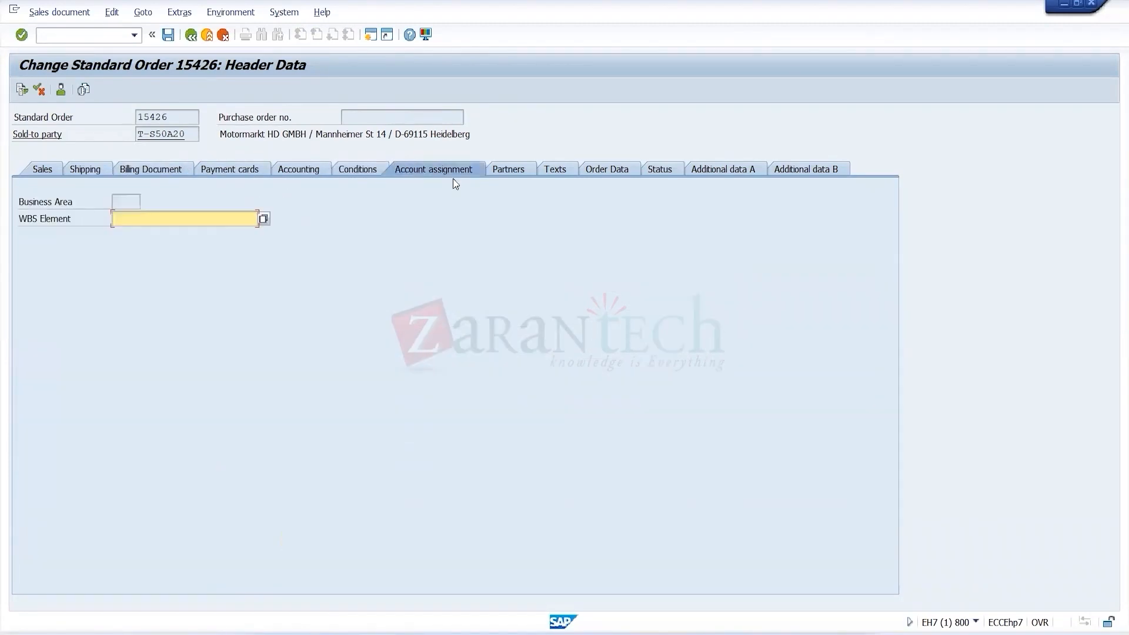
{"action": "left_click", "coordinate": [515, 170]}
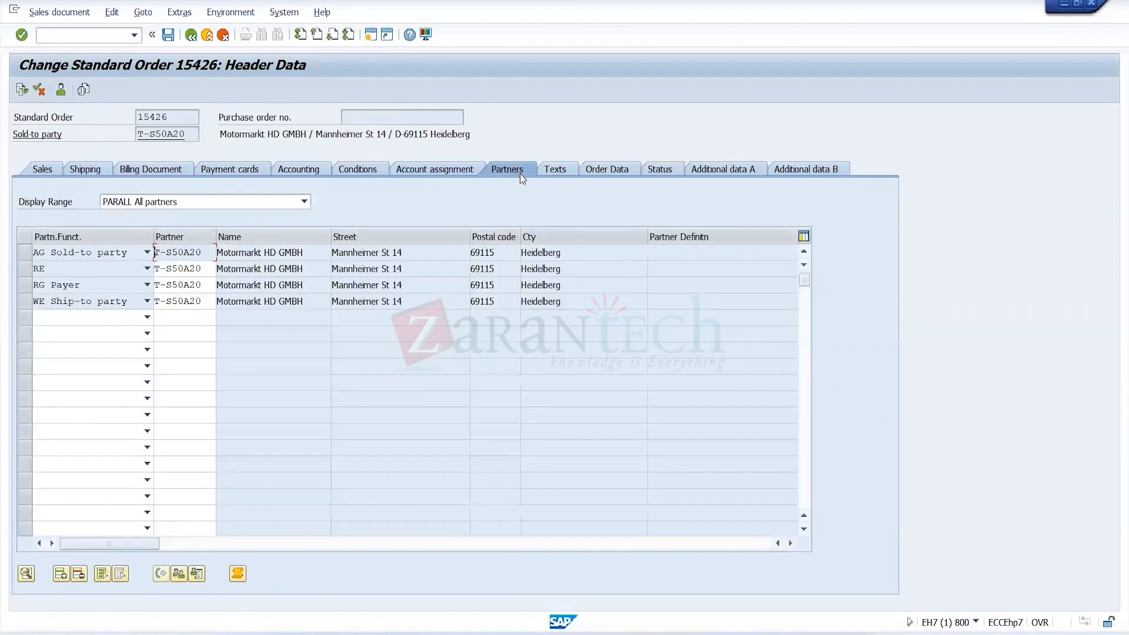
{"action": "left_click", "coordinate": [660, 177]}
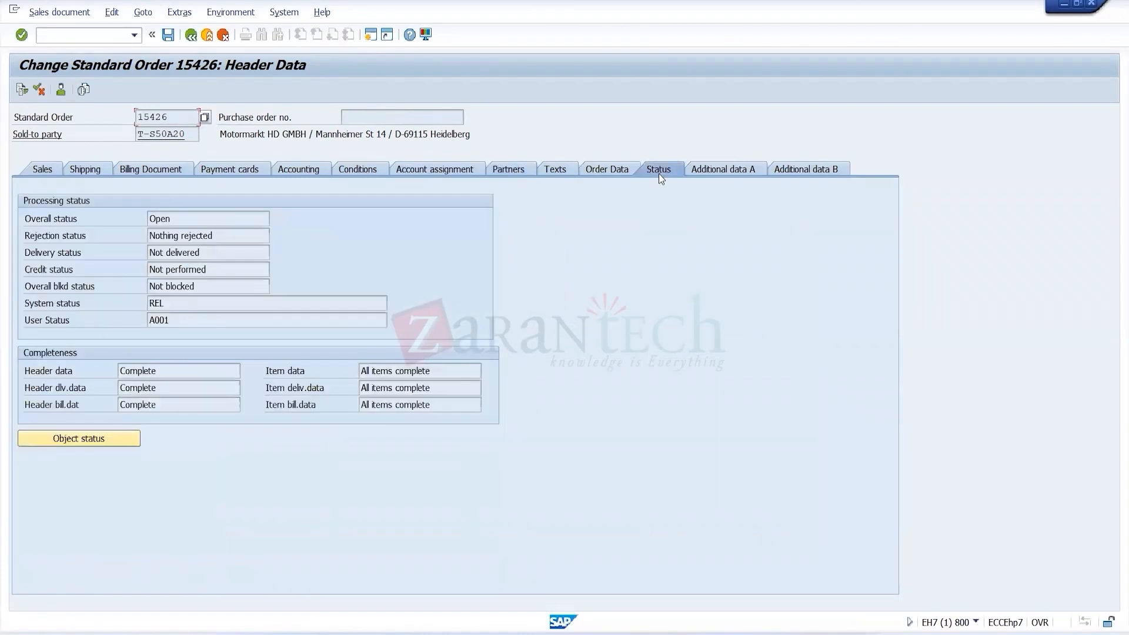
{"action": "left_click", "coordinate": [618, 175]}
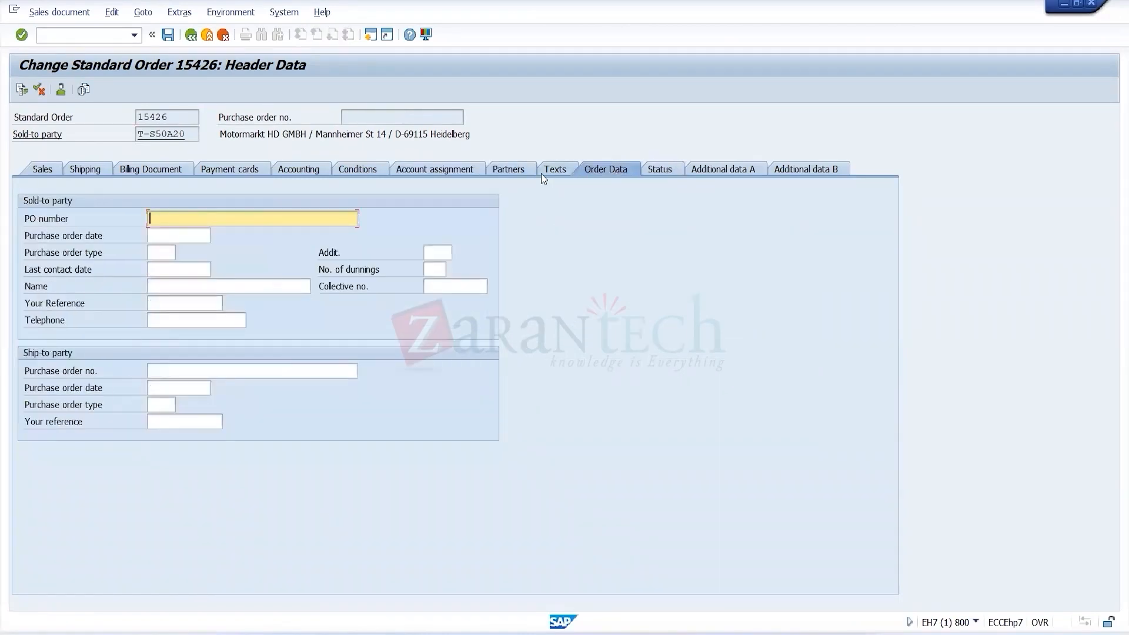
{"action": "left_click", "coordinate": [541, 174]}
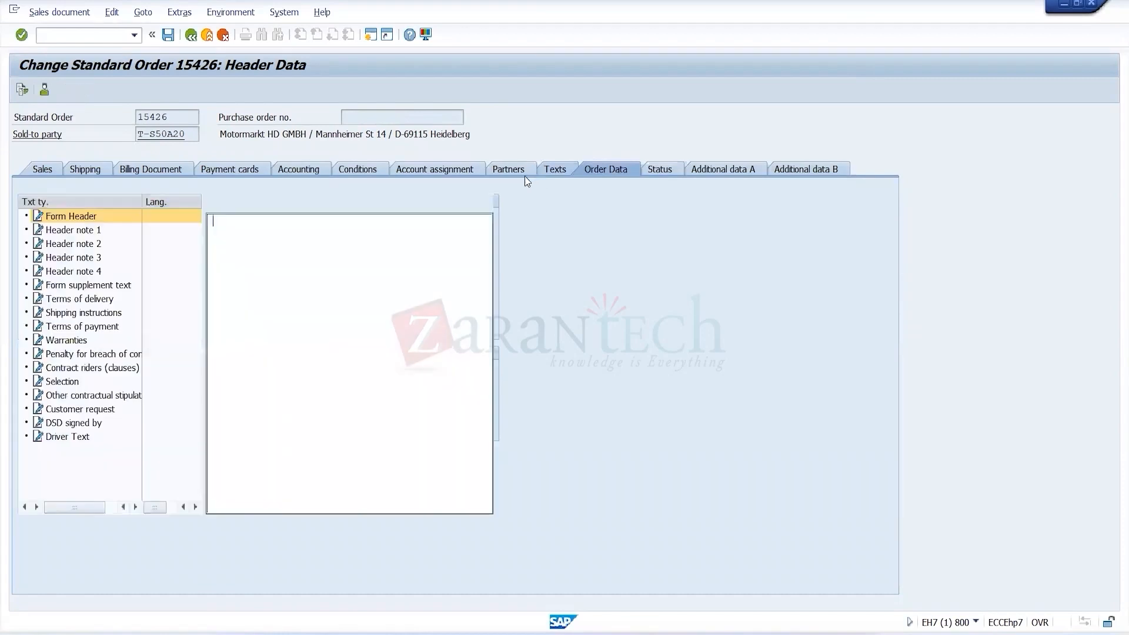
{"action": "left_click", "coordinate": [190, 40]}
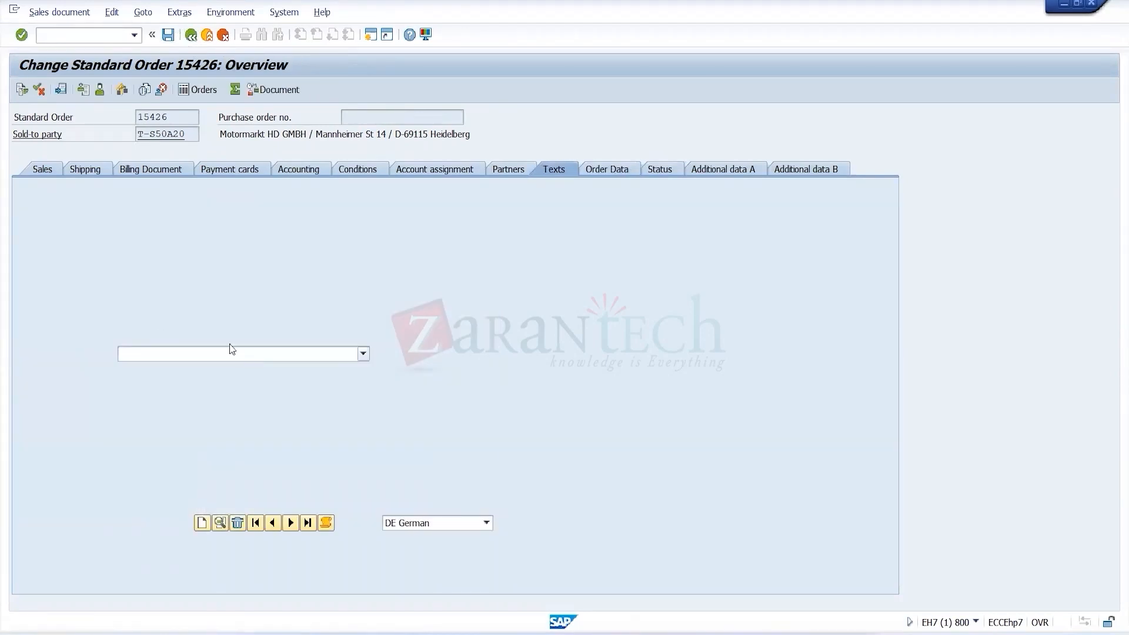
Open item 10 (T-AS310), examine the delivery dates and confirmed quantities of its schedule lines, and return to the overview.
{"action": "left_click", "coordinate": [209, 419]}
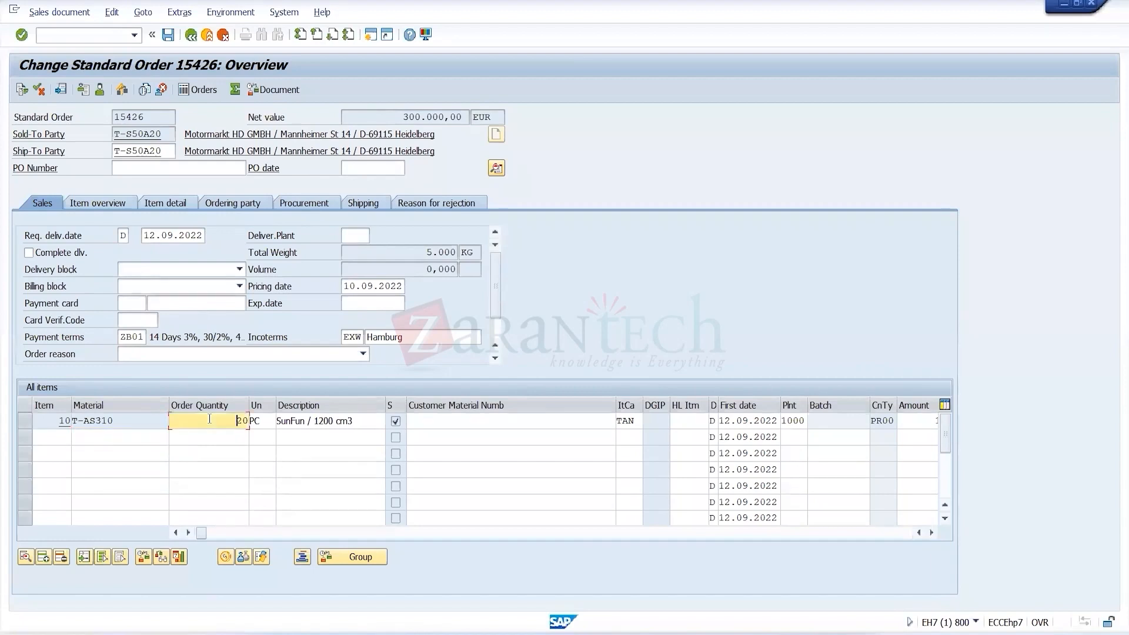
{"action": "double_click", "coordinate": [209, 420]}
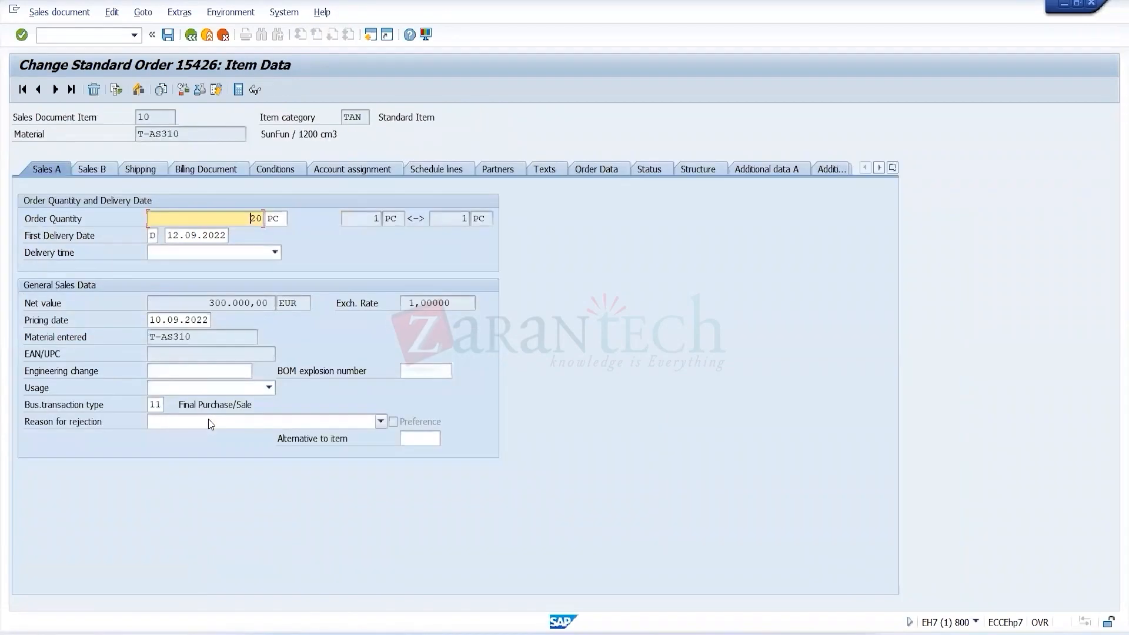
{"action": "left_click", "coordinate": [453, 171]}
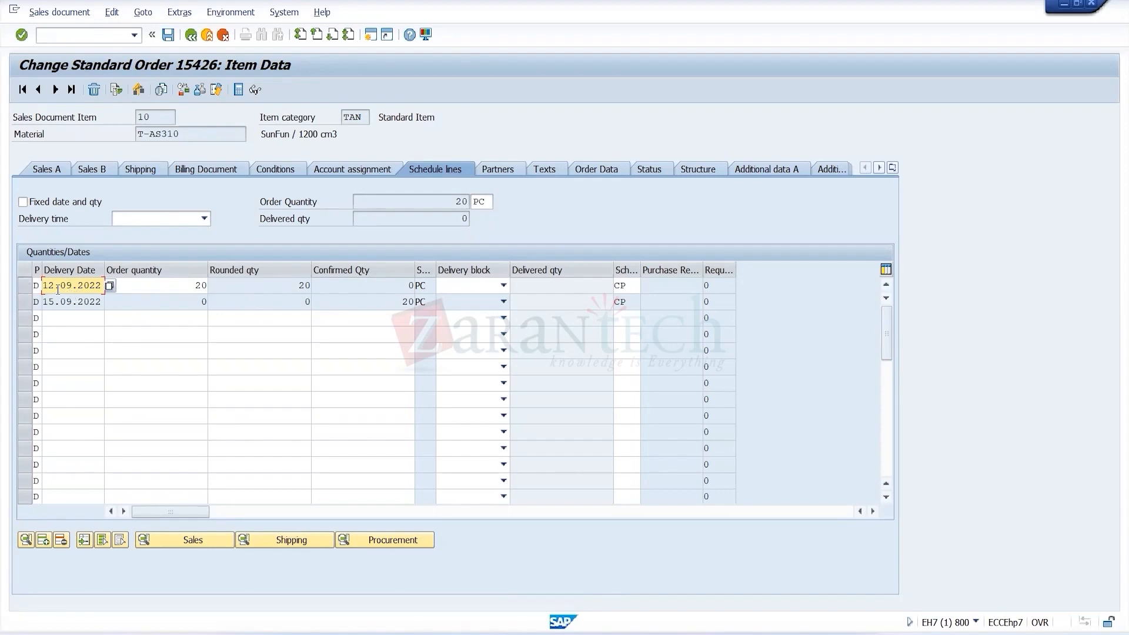
{"action": "left_click_drag", "start_coordinate": [57, 287], "coordinate": [42, 287]}
{"action": "left_click_drag", "start_coordinate": [57, 303], "coordinate": [42, 302]}
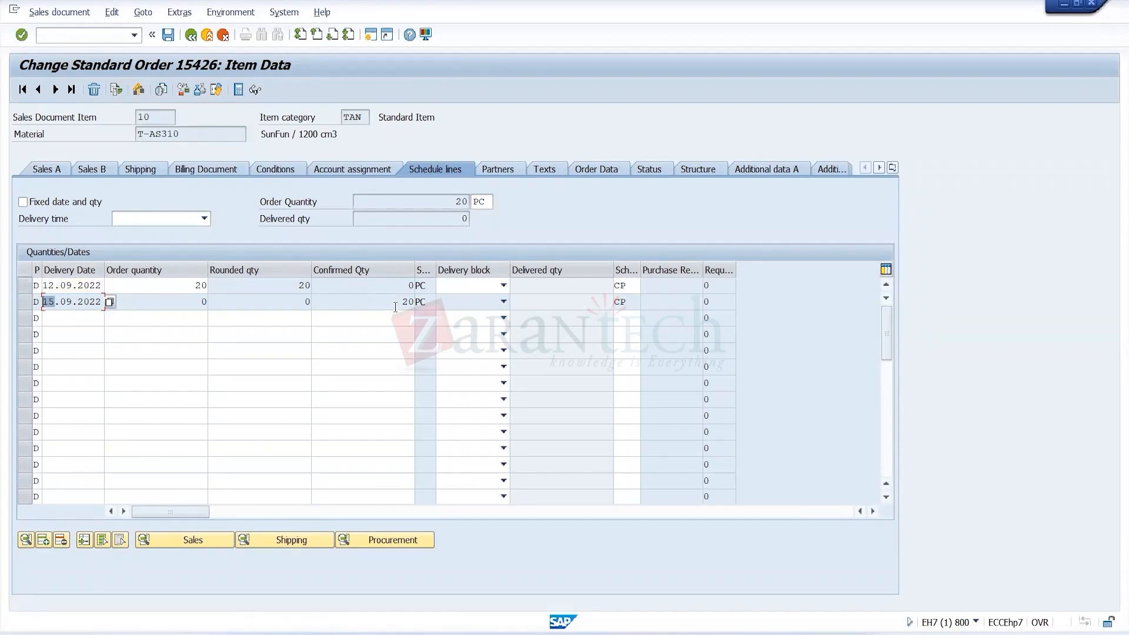
{"action": "left_click_drag", "start_coordinate": [397, 303], "coordinate": [414, 302]}
{"action": "left_click_drag", "start_coordinate": [408, 286], "coordinate": [415, 286]}
{"action": "left_click", "coordinate": [396, 303]}
{"action": "left_click", "coordinate": [191, 35]}
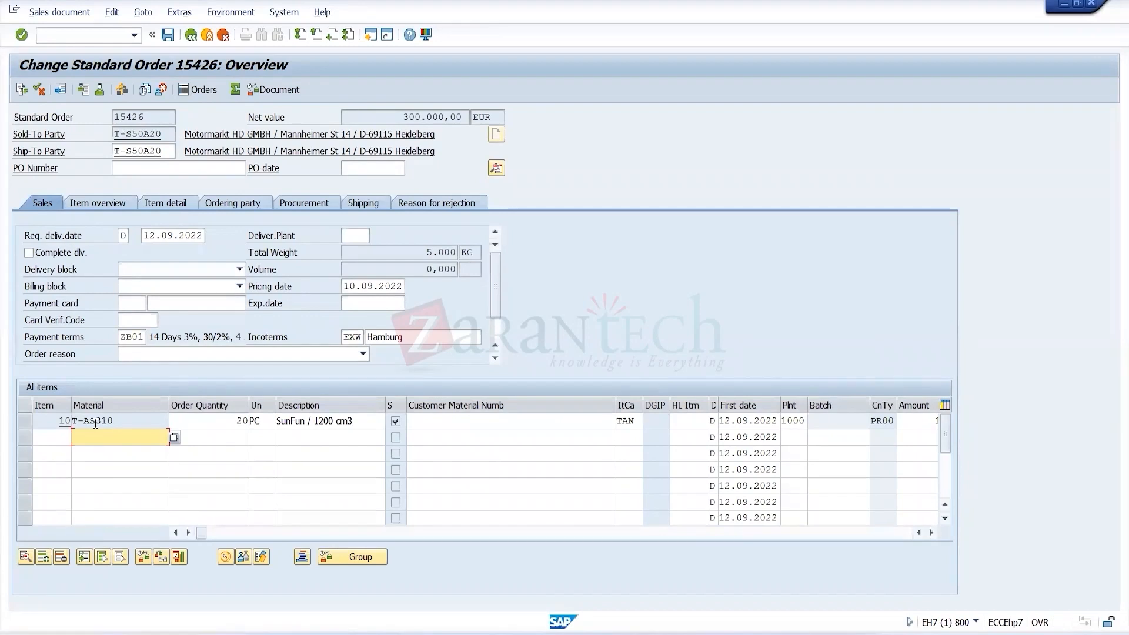
Revisit the schedule lines of material T-AS310 to compare them with the header and item levels, and return to the order overview.
{"action": "left_click", "coordinate": [95, 424]}
{"action": "double_click", "coordinate": [94, 425]}
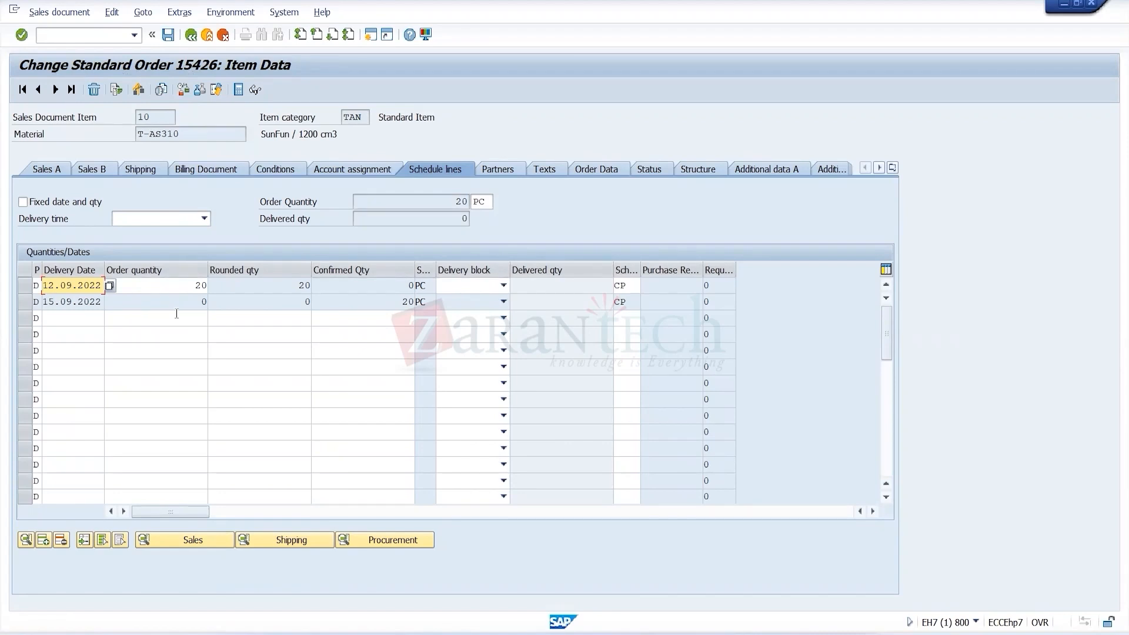
{"action": "left_click", "coordinate": [191, 36]}
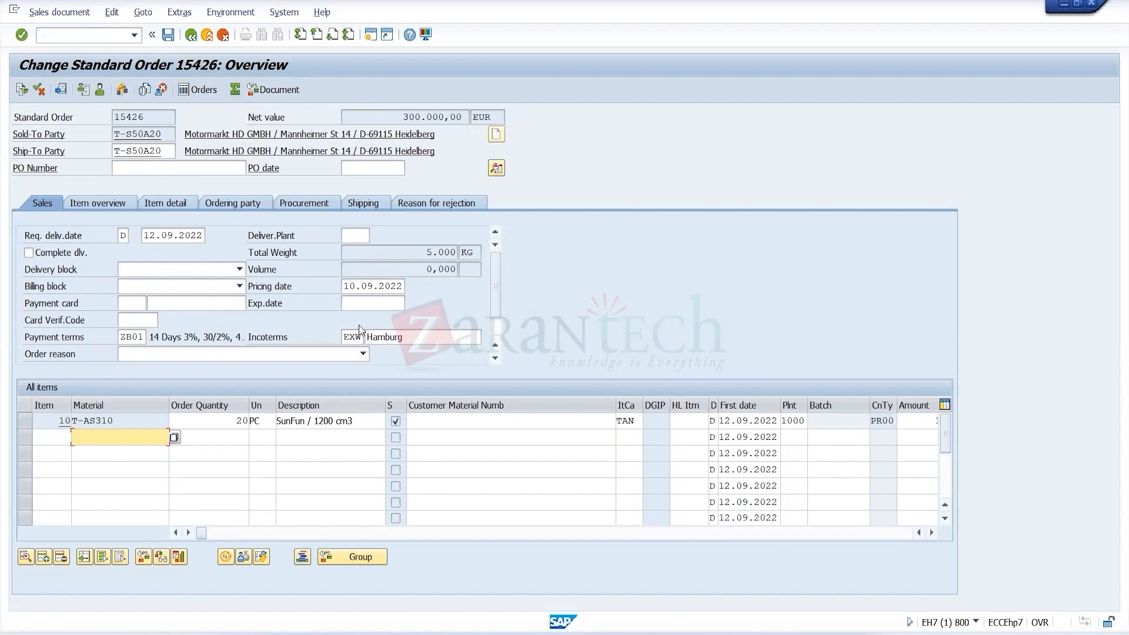
{"action": "left_click", "coordinate": [201, 426]}
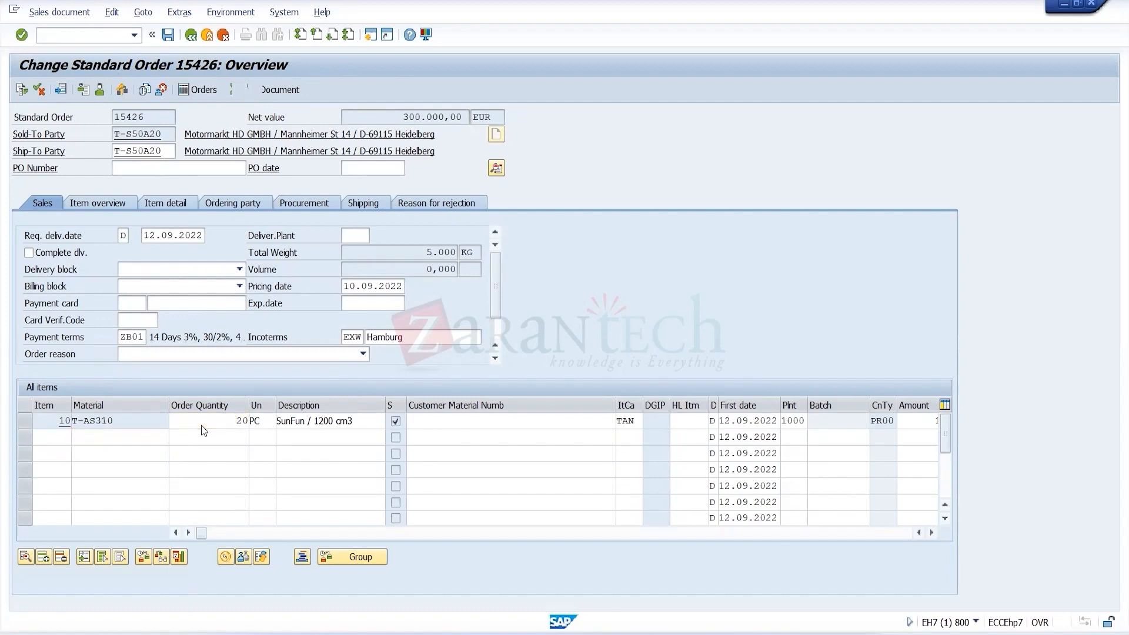
{"action": "double_click", "coordinate": [201, 425]}
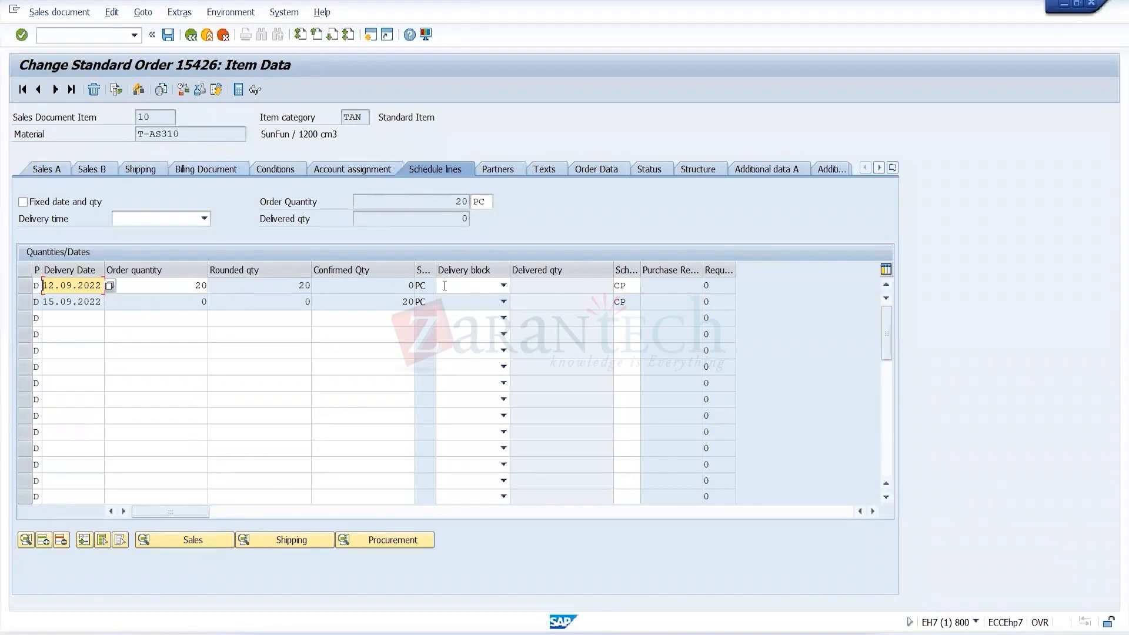
{"action": "left_click", "coordinate": [191, 36]}
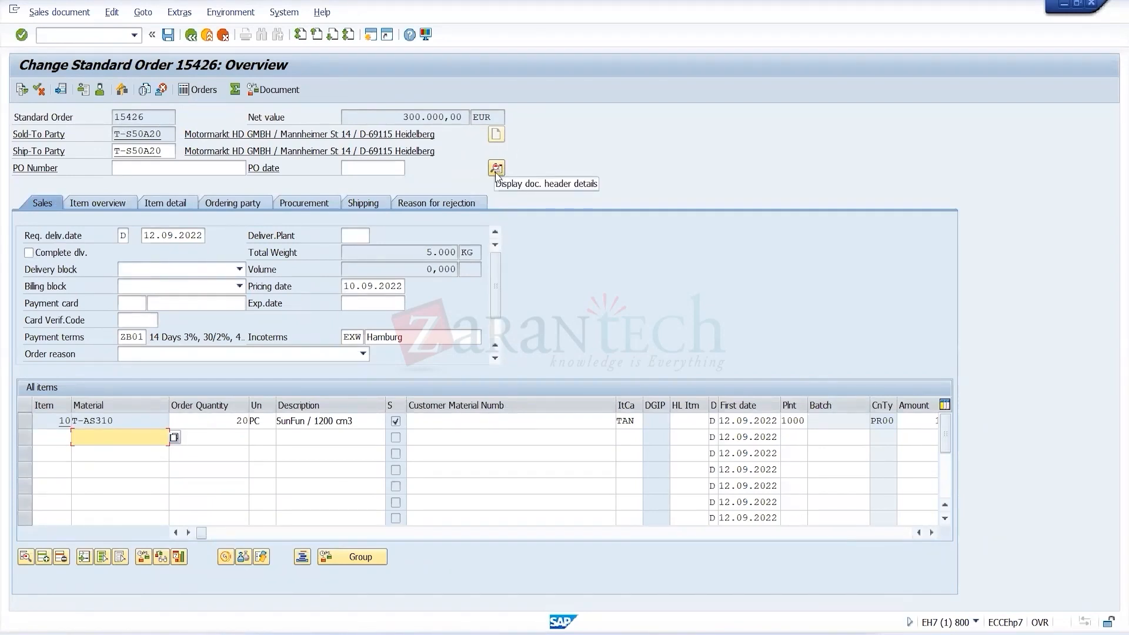
{"action": "left_click", "coordinate": [232, 421]}
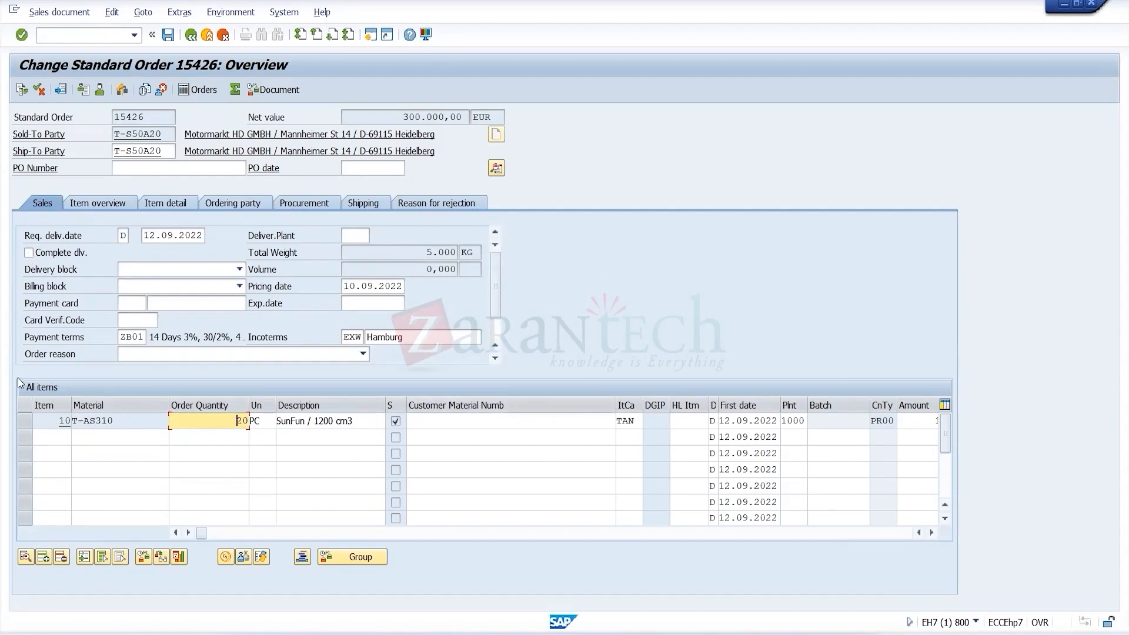
Review the order overview's item overview, item detail, ordering party and shipping views, and return to the sales view.
{"action": "left_click", "coordinate": [83, 204]}
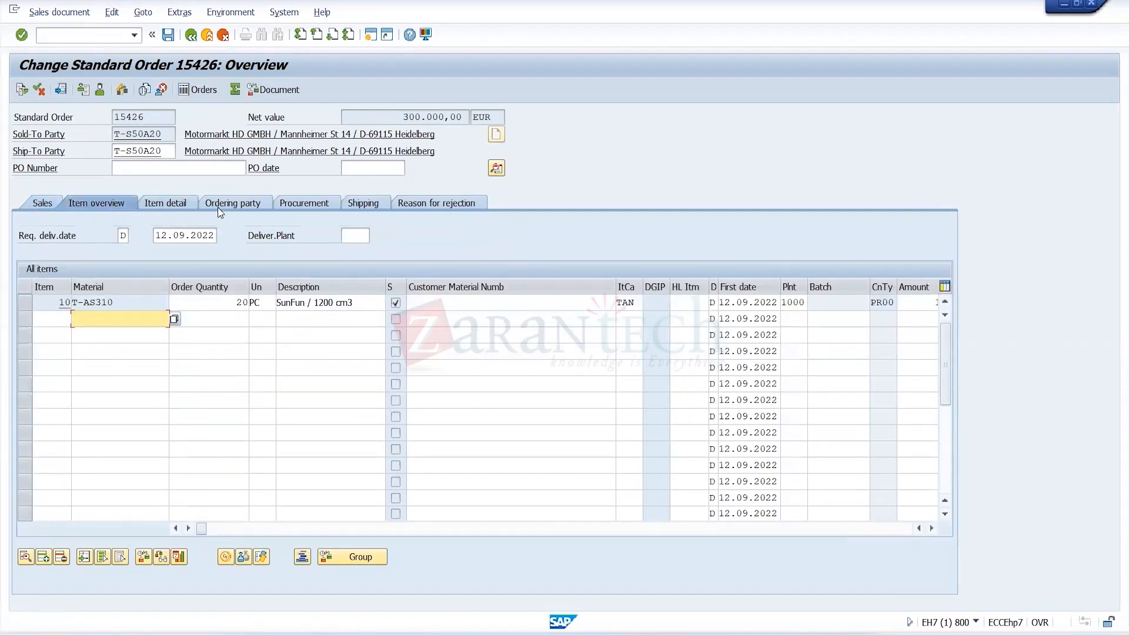
{"action": "left_click", "coordinate": [184, 202]}
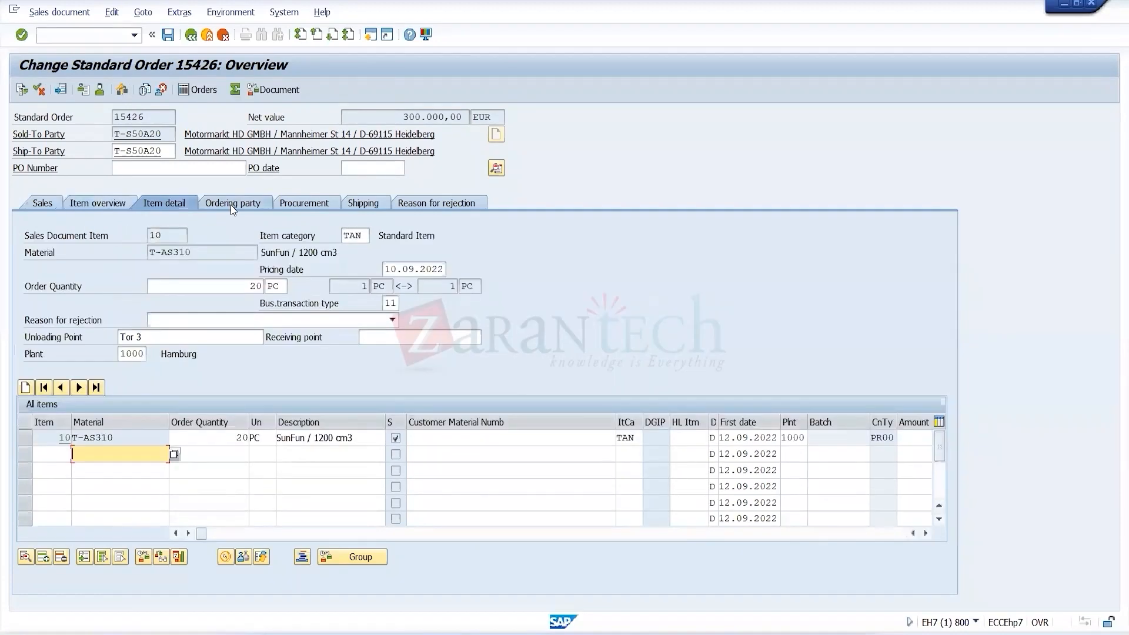
{"action": "left_click", "coordinate": [292, 204]}
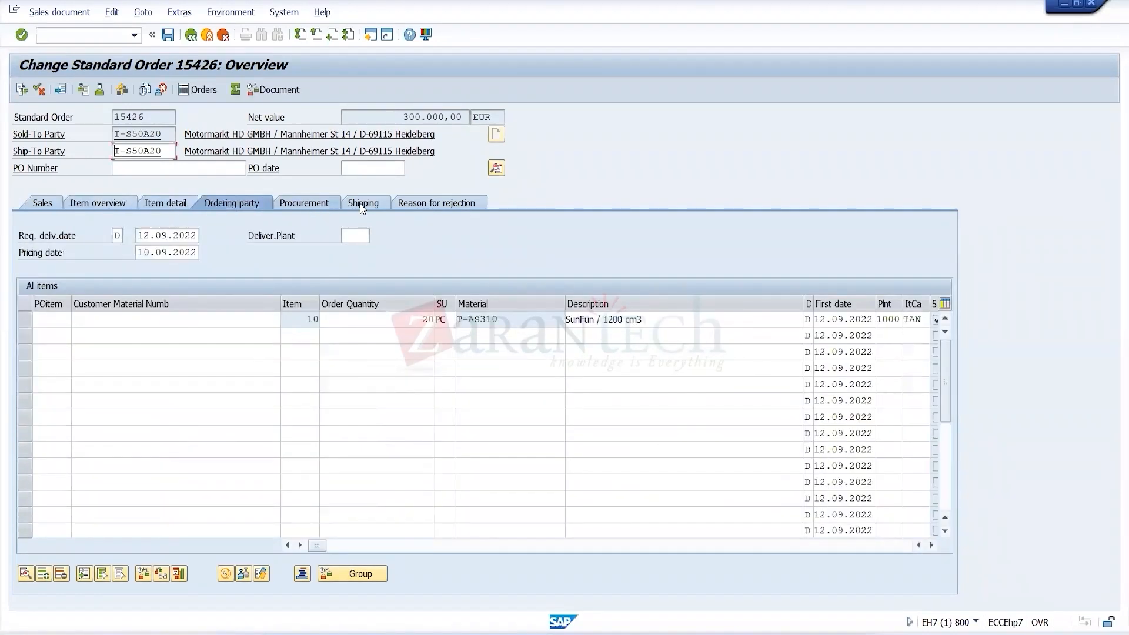
{"action": "left_click", "coordinate": [360, 203]}
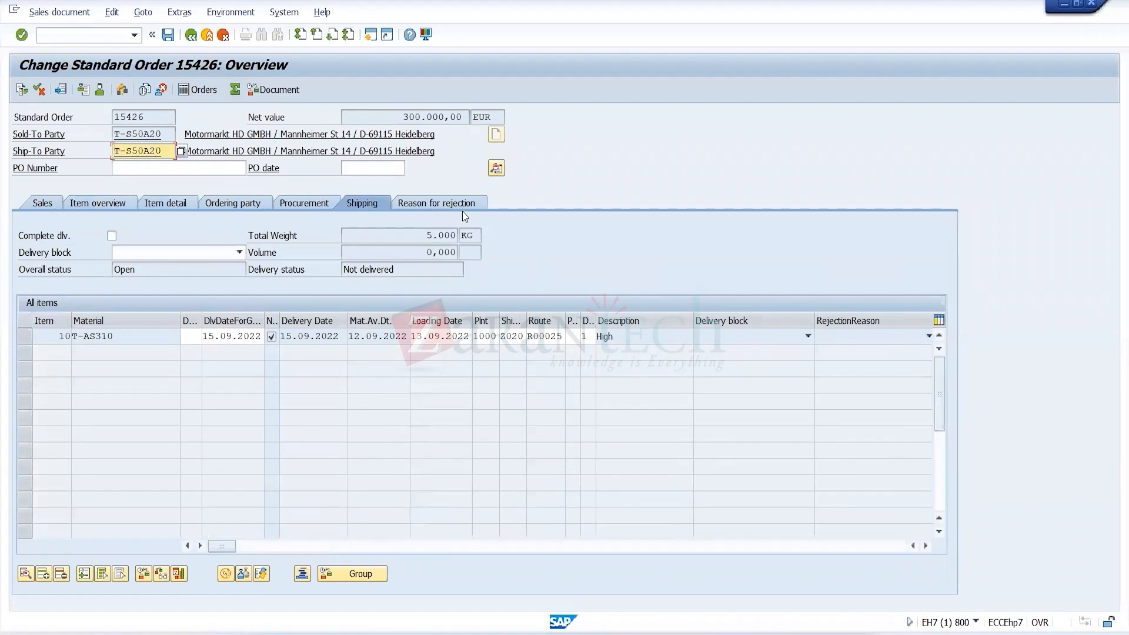
{"action": "left_click", "coordinate": [36, 209]}
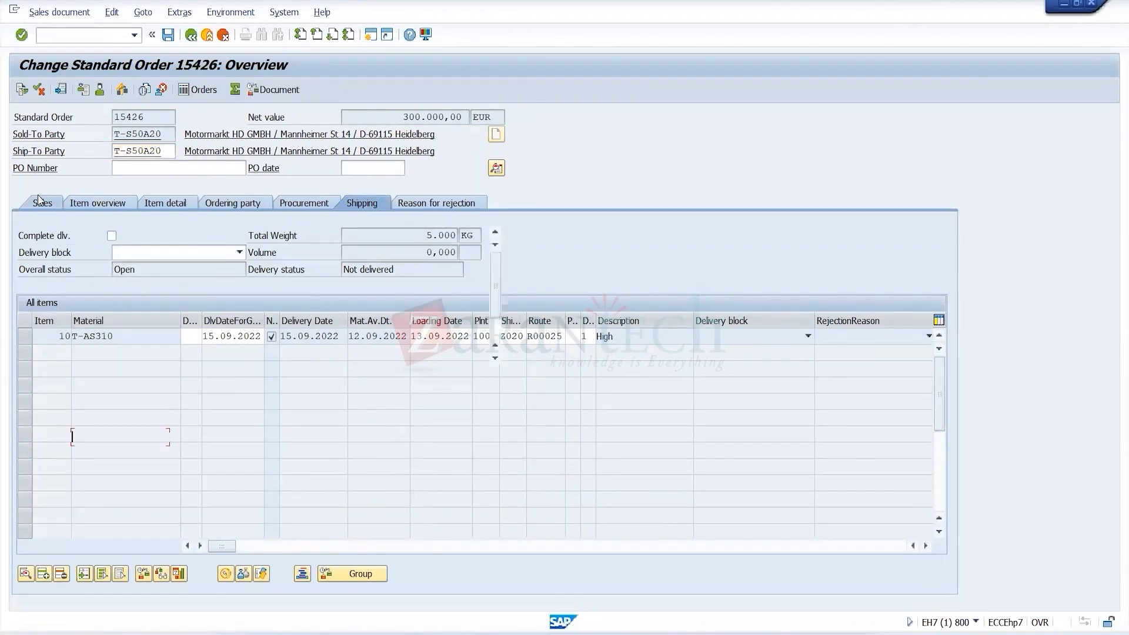
{"action": "left_click", "coordinate": [37, 198]}
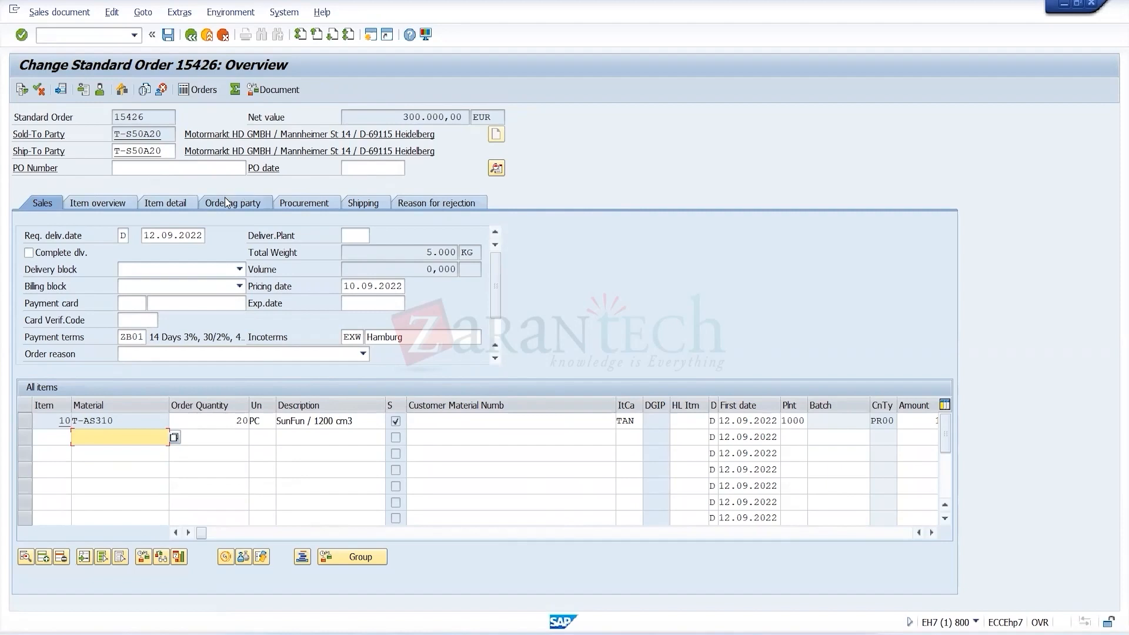
Open the schedule lines of item 10 (T-AS310), compare requested and confirmed delivery dates and quantities, and return to the order overview.
{"action": "left_click", "coordinate": [216, 424]}
{"action": "double_click", "coordinate": [215, 423]}
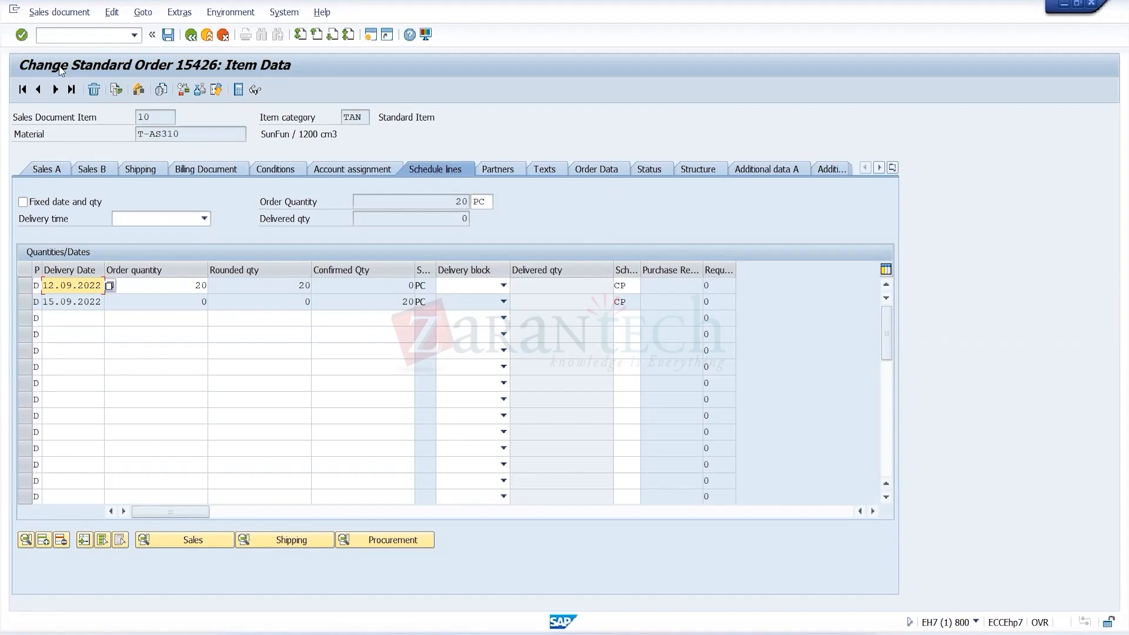
{"action": "left_click", "coordinate": [57, 302]}
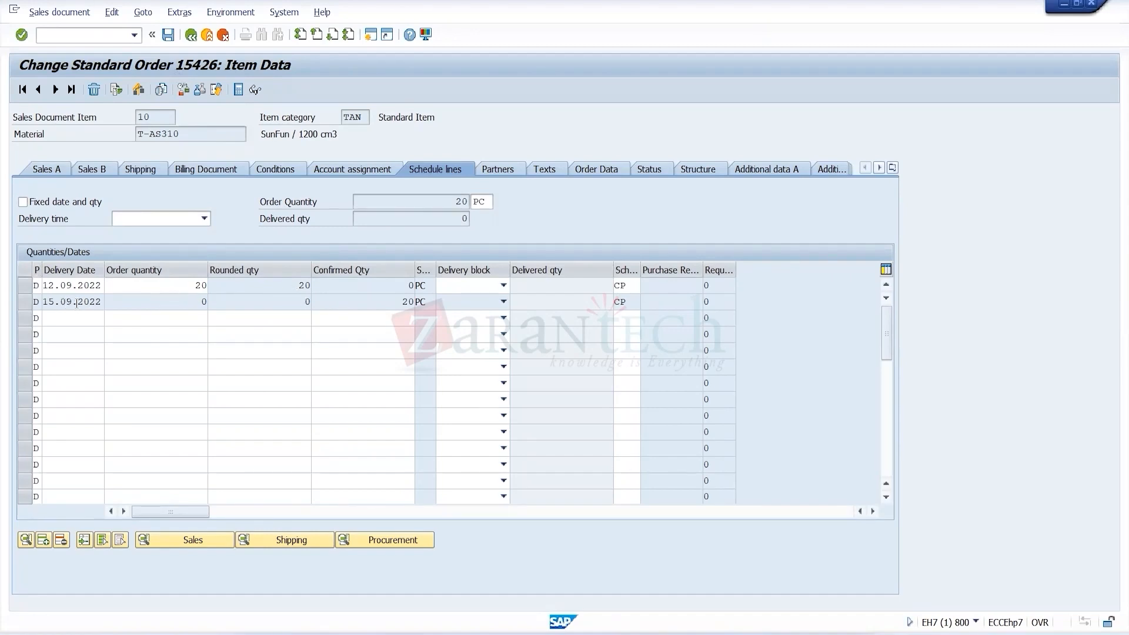
{"action": "left_click", "coordinate": [406, 303]}
{"action": "left_click_drag", "start_coordinate": [99, 305], "coordinate": [43, 305]}
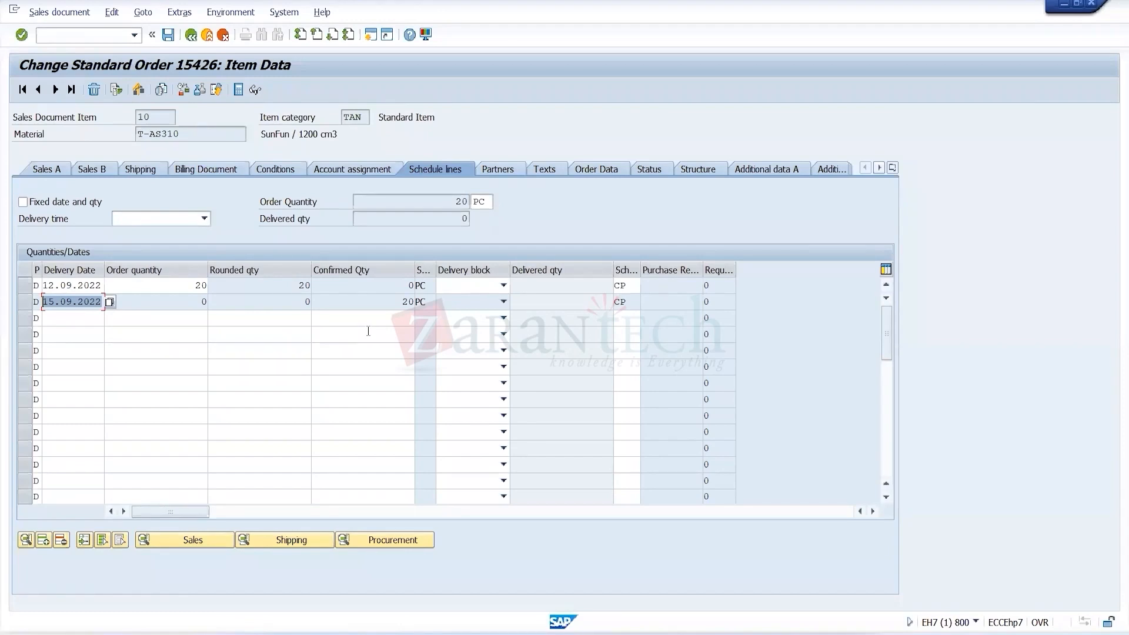
{"action": "left_click", "coordinate": [338, 336]}
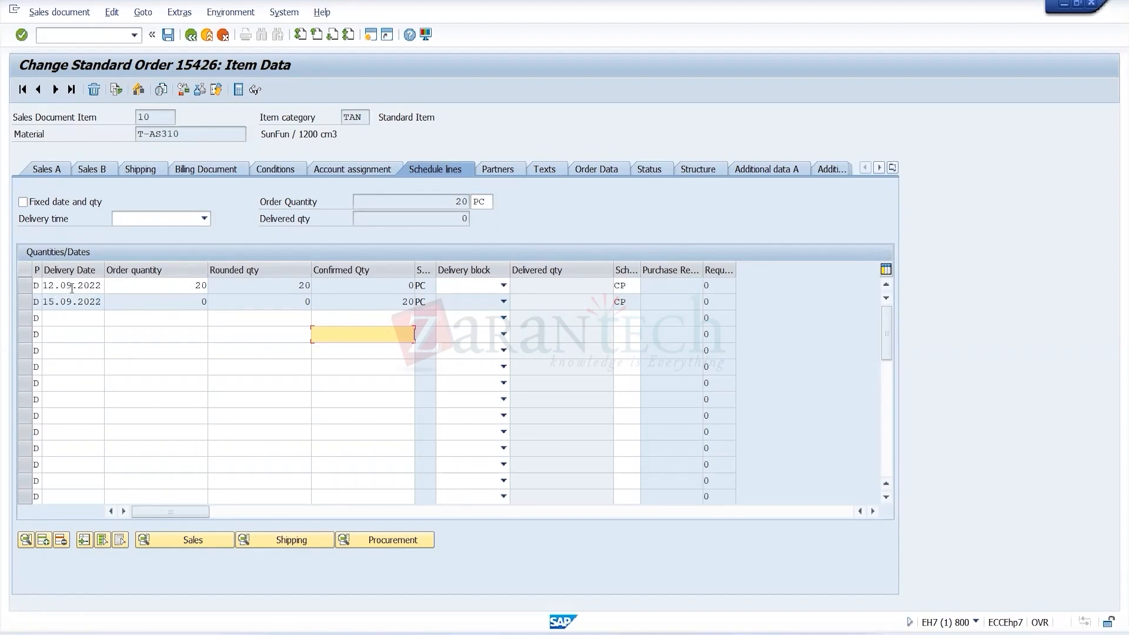
{"action": "left_click_drag", "start_coordinate": [105, 278], "coordinate": [6, 295]}
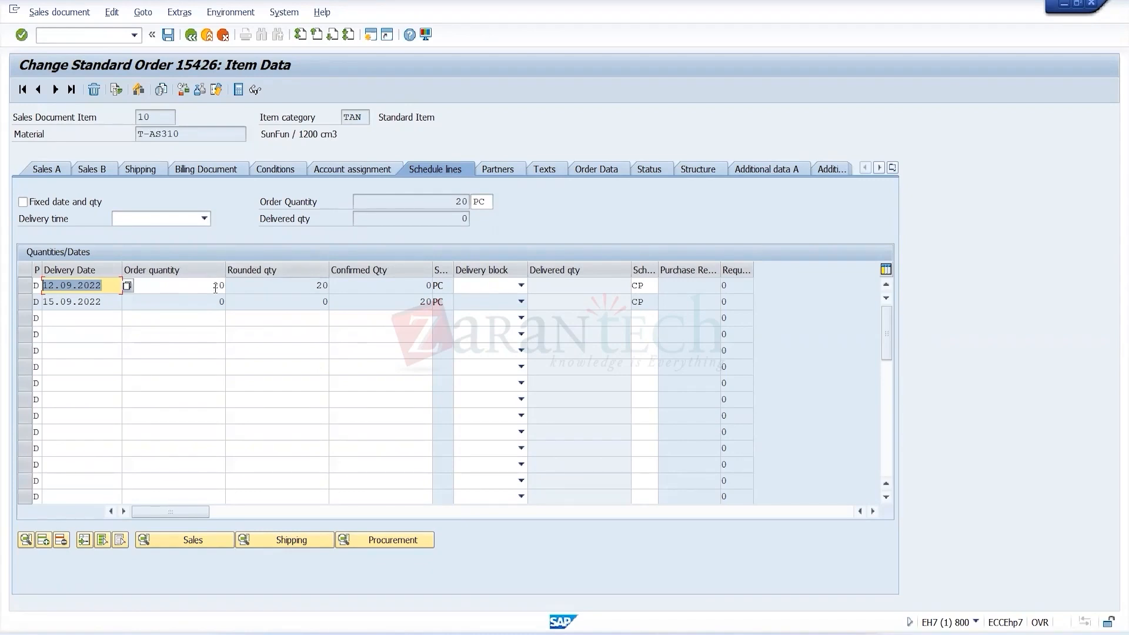
{"action": "left_click", "coordinate": [191, 36]}
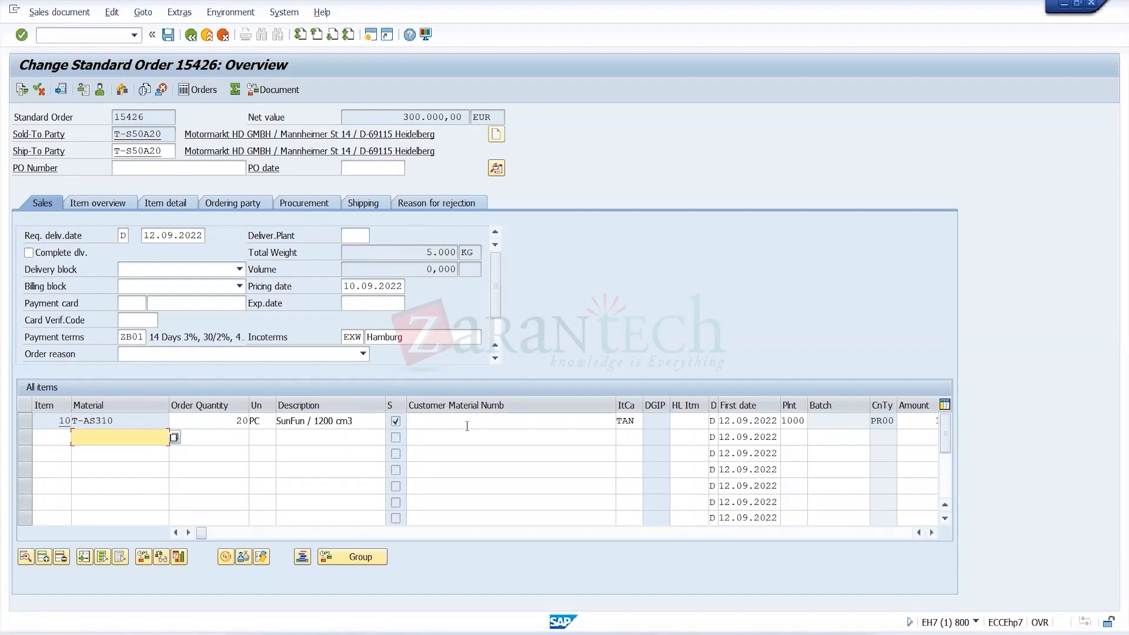
Reopen item 10's schedule lines to recheck the second line's delivery date, and return to the order overview.
{"action": "double_click", "coordinate": [243, 436]}
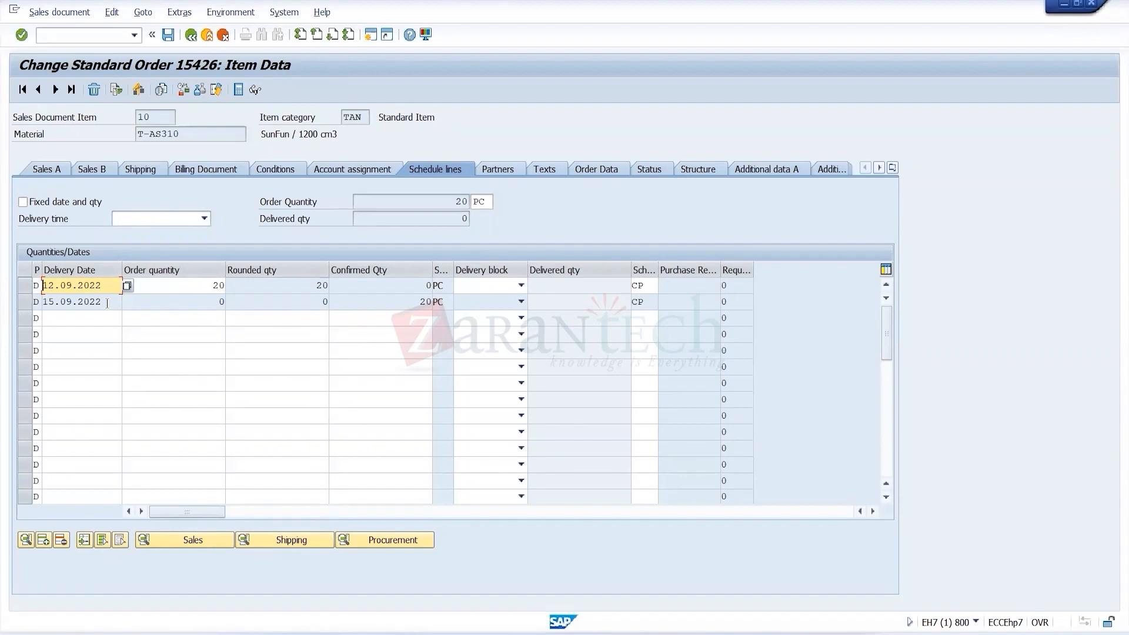
{"action": "left_click_drag", "start_coordinate": [107, 303], "coordinate": [42, 304]}
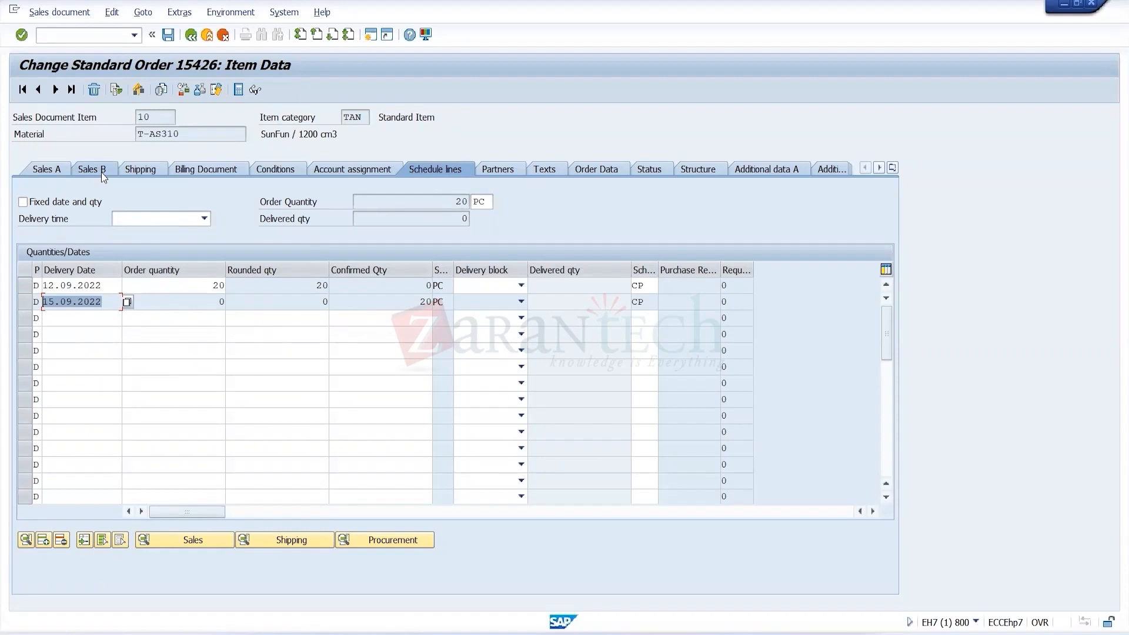
{"action": "left_click", "coordinate": [192, 36]}
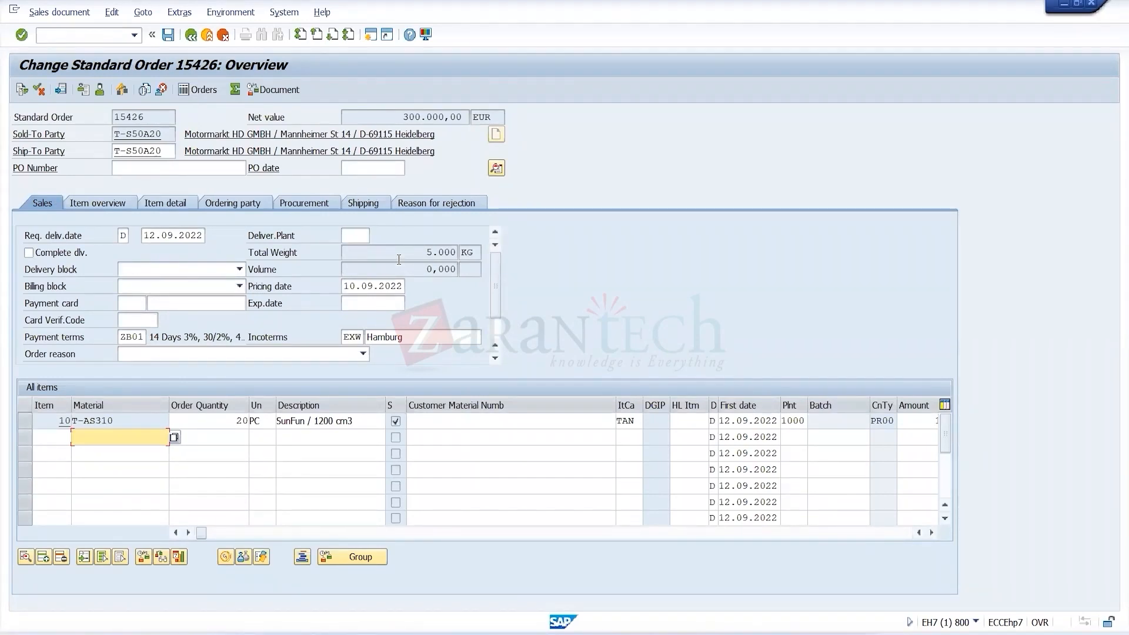
Open the order's header data and examine the sales data, including the document currency, and the shipping data.
{"action": "left_click", "coordinate": [497, 169]}
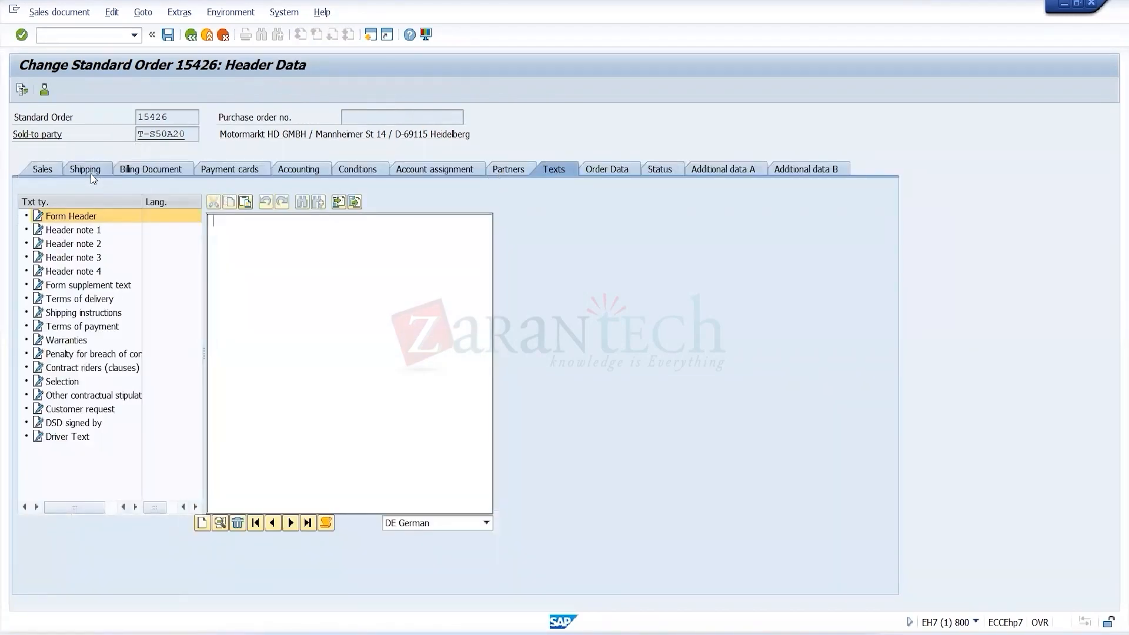
{"action": "left_click", "coordinate": [53, 171]}
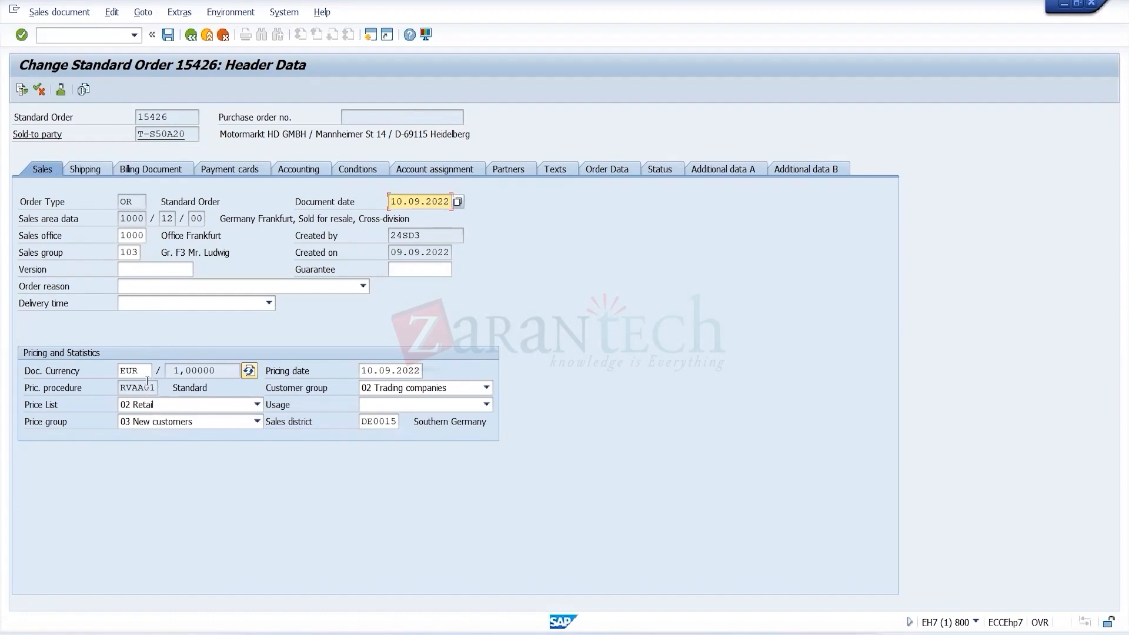
{"action": "double_click", "coordinate": [120, 373]}
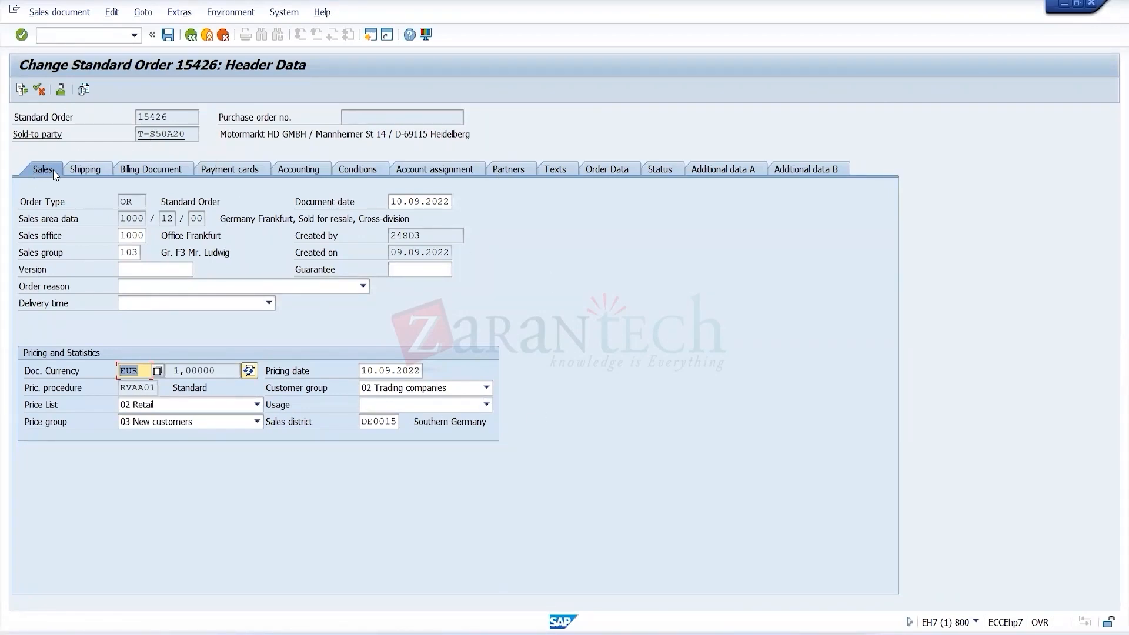
{"action": "left_click", "coordinate": [92, 168]}
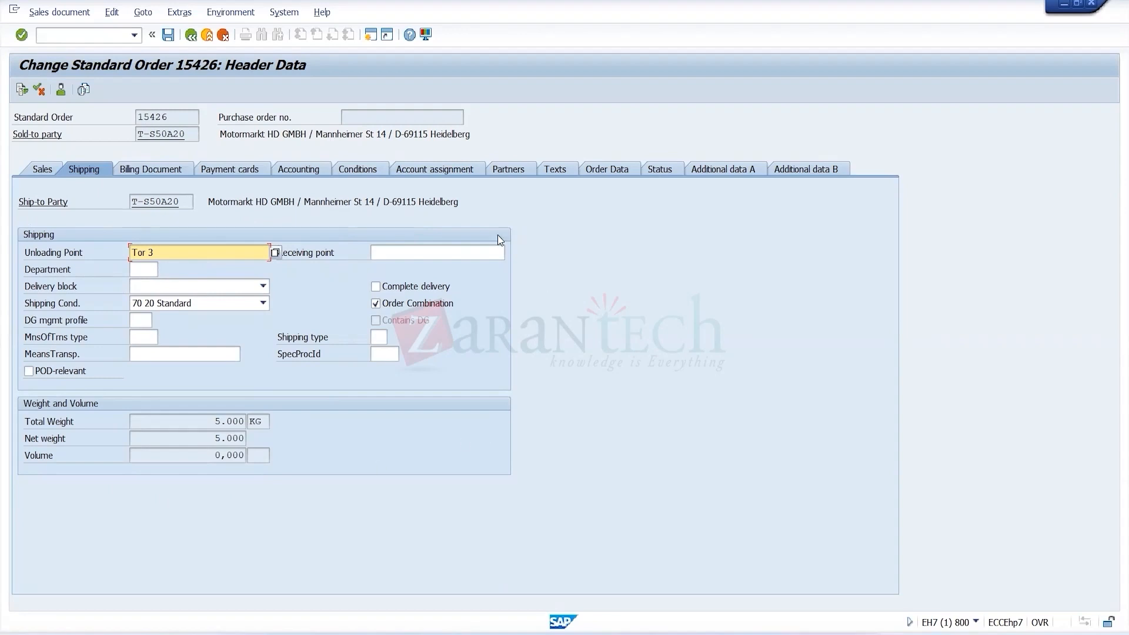
Examine the header's billing document data and look through the available Incoterms without changing the entry.
{"action": "left_click", "coordinate": [152, 170]}
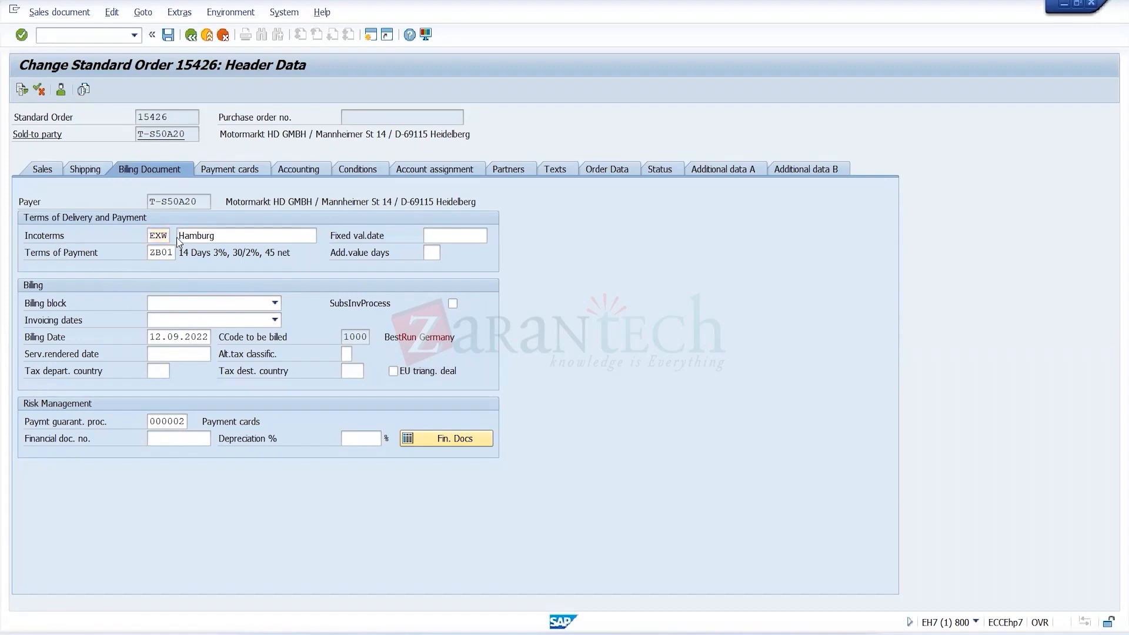
{"action": "left_click", "coordinate": [176, 235]}
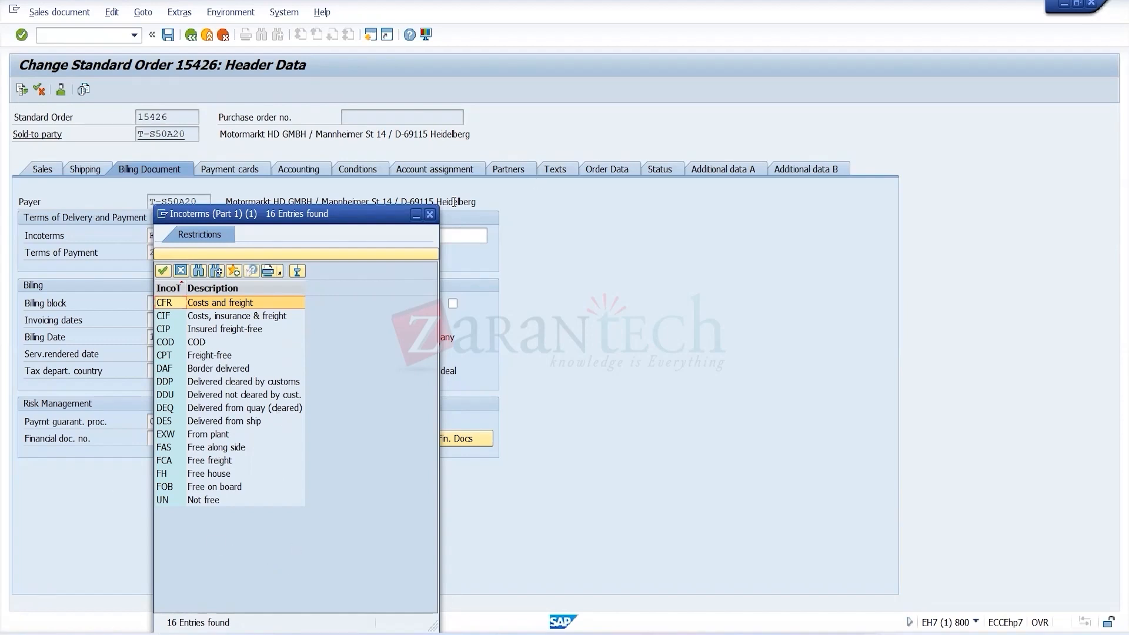
{"action": "left_click", "coordinate": [430, 214]}
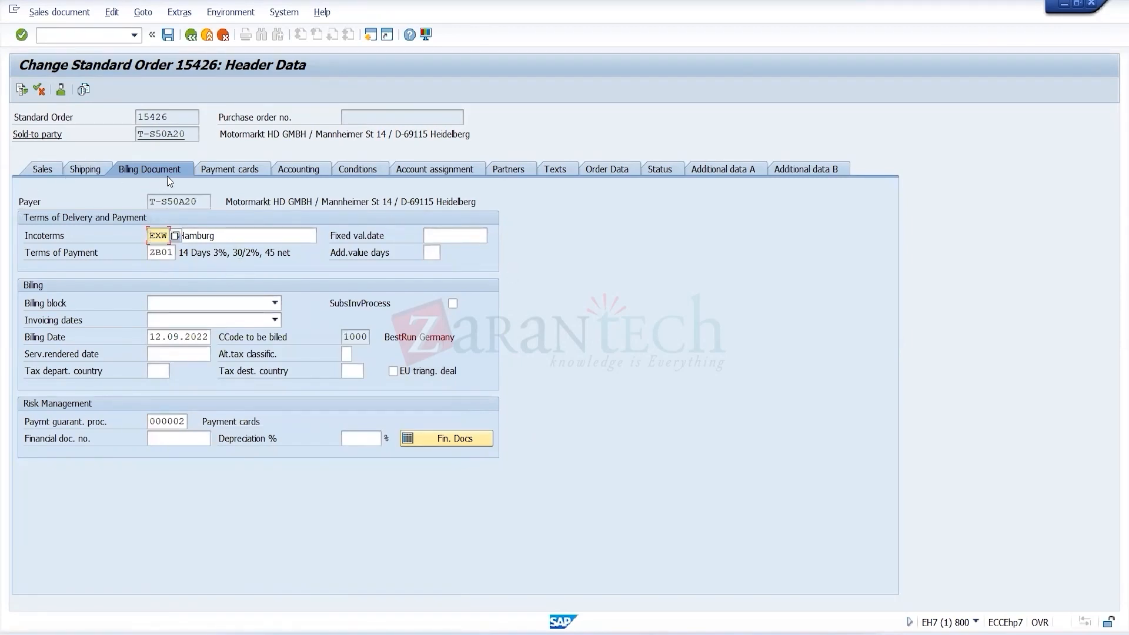
Examine the header's payment card total and accounting data, and return to the order overview.
{"action": "left_click", "coordinate": [230, 174]}
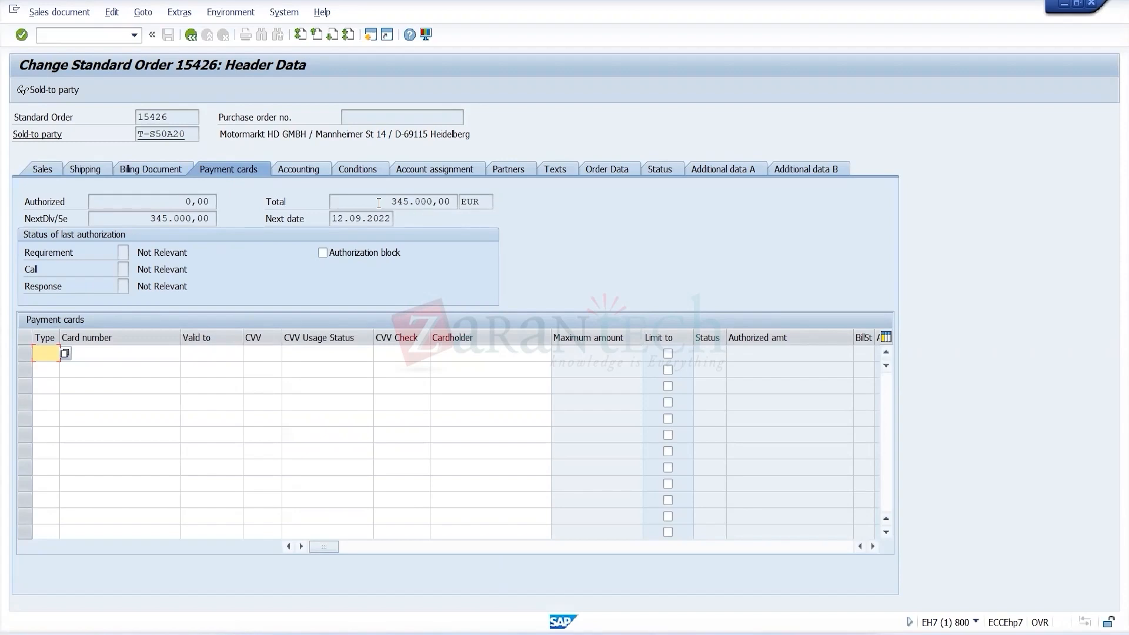
{"action": "left_click_drag", "start_coordinate": [379, 203], "coordinate": [461, 203]}
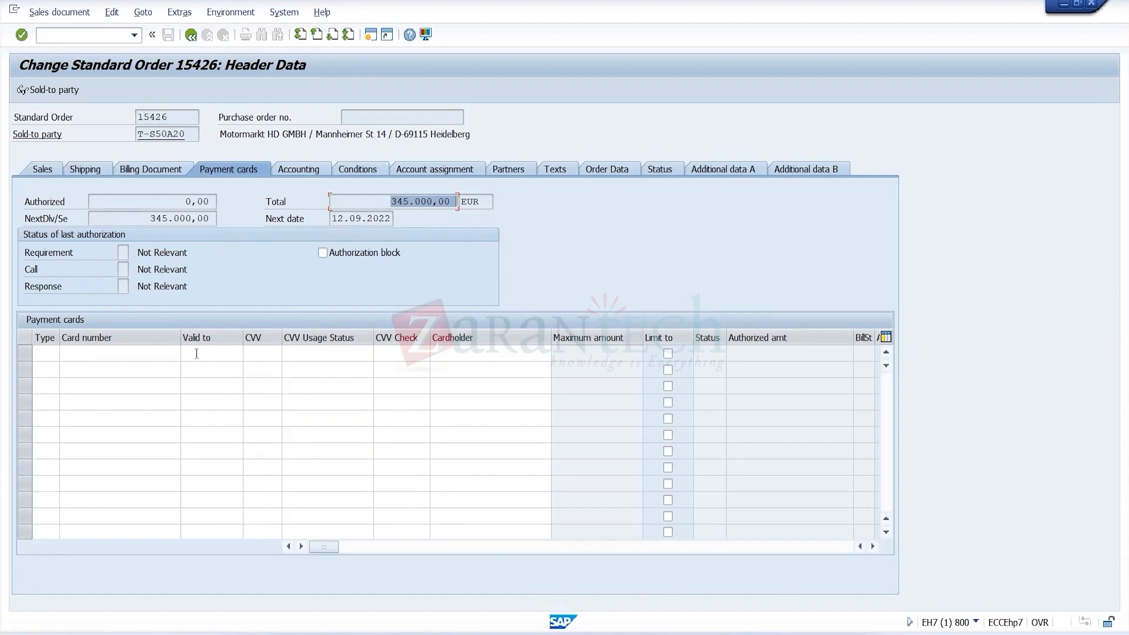
{"action": "left_click", "coordinate": [309, 171]}
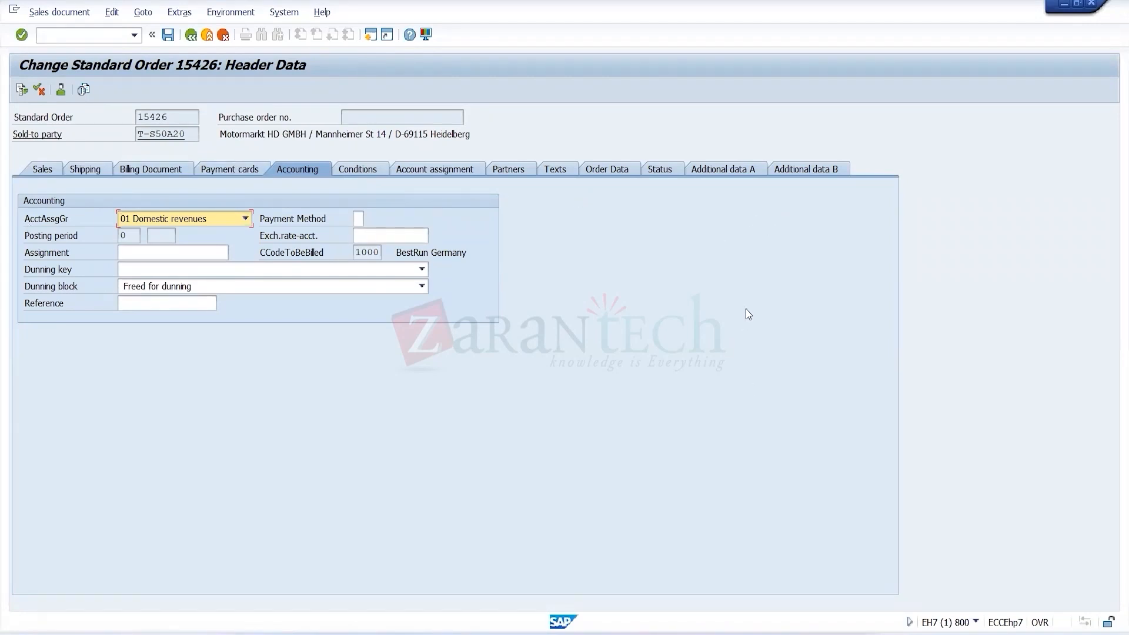
{"action": "left_click", "coordinate": [44, 168]}
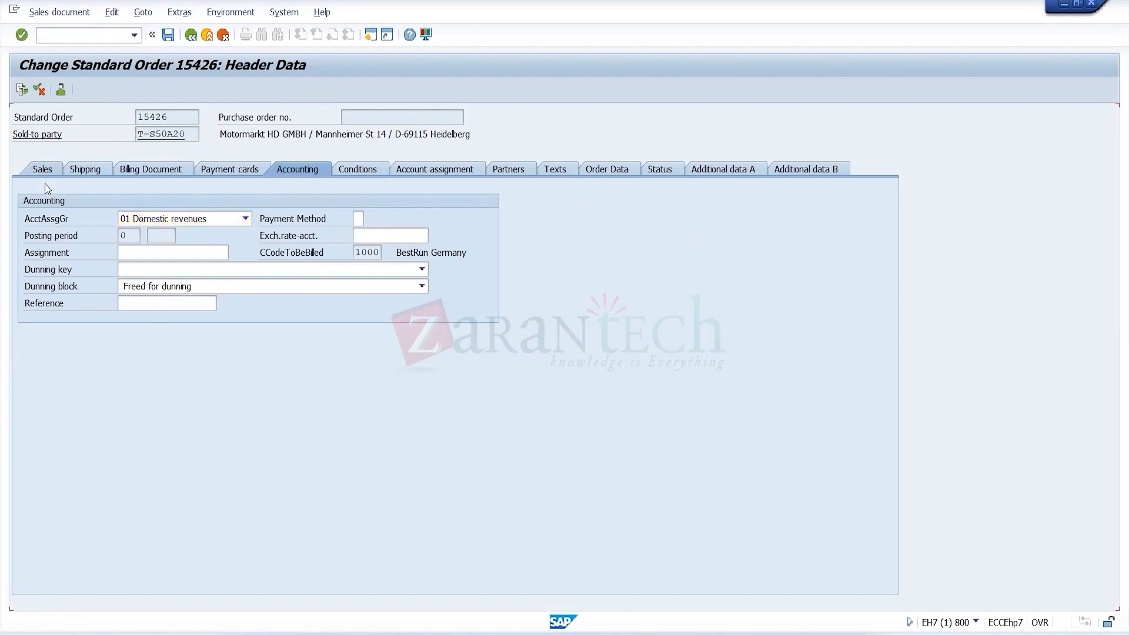
{"action": "left_click", "coordinate": [192, 36]}
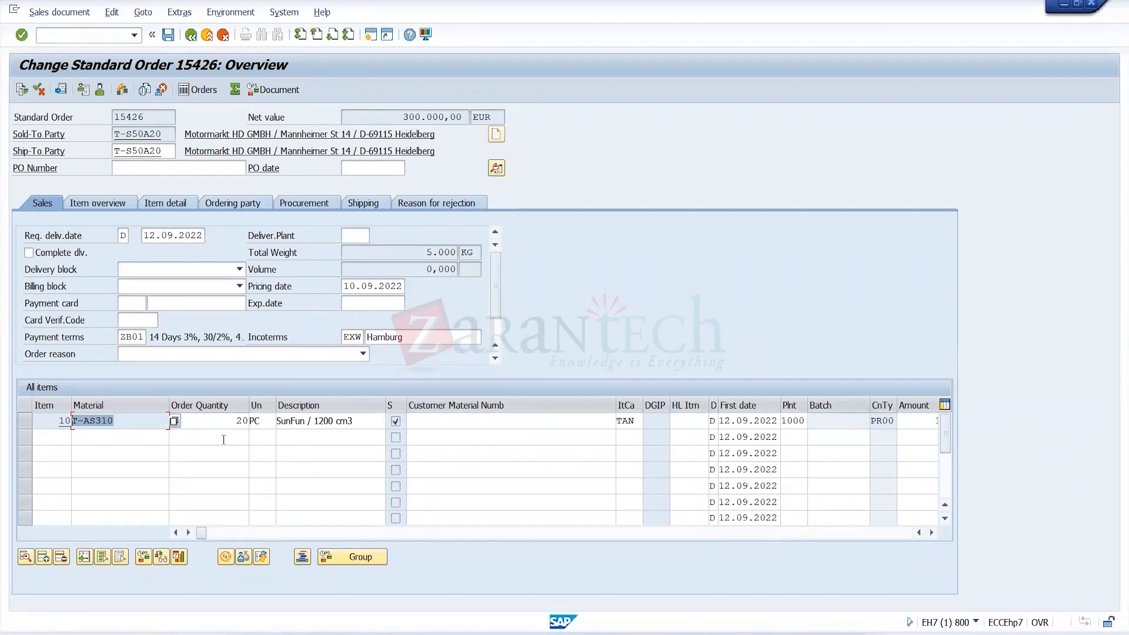
Reopen the header data, revisit the sales data, and examine the header conditions with the net value and all pricing elements.
{"action": "left_click", "coordinate": [131, 424]}
{"action": "left_click", "coordinate": [496, 169]}
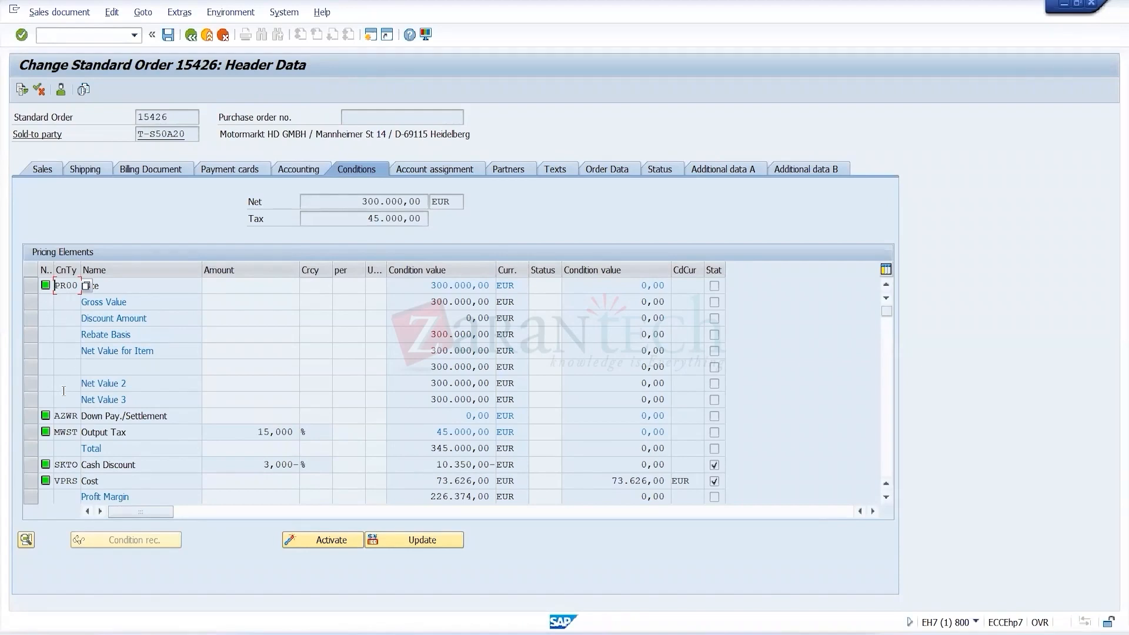
{"action": "left_click", "coordinate": [50, 171]}
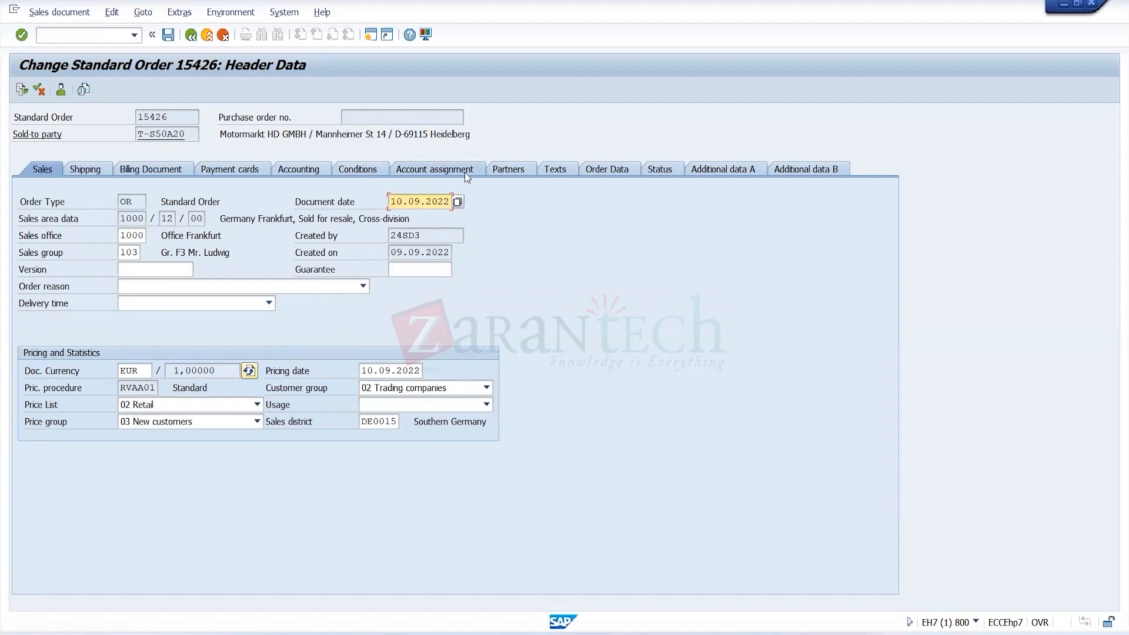
{"action": "left_click", "coordinate": [365, 172]}
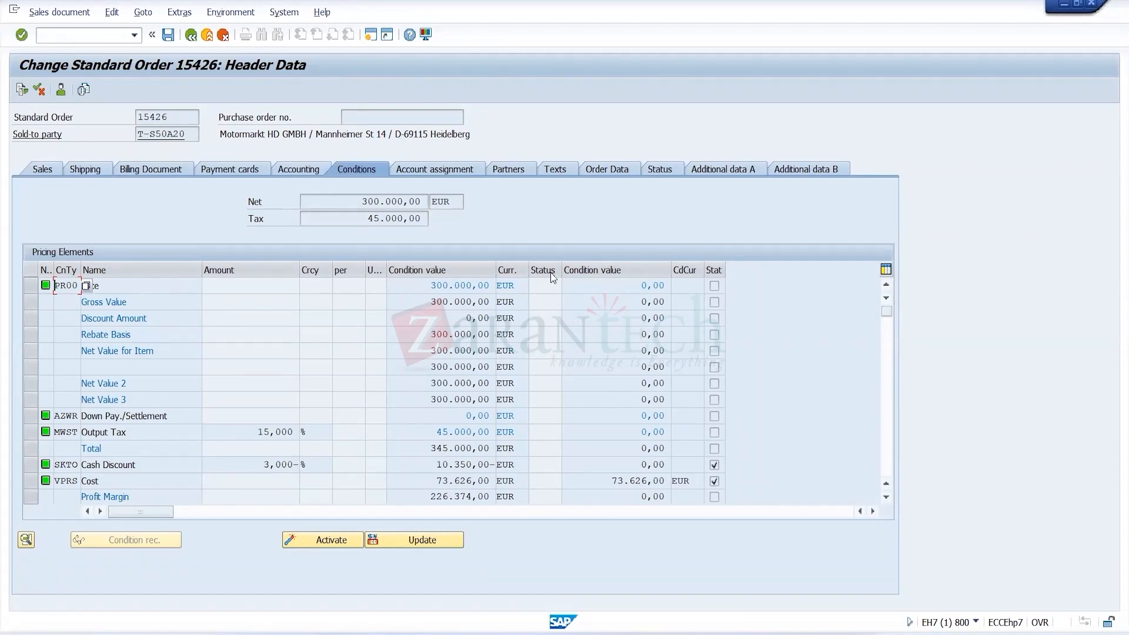
{"action": "left_click_drag", "start_coordinate": [360, 202], "coordinate": [429, 202]}
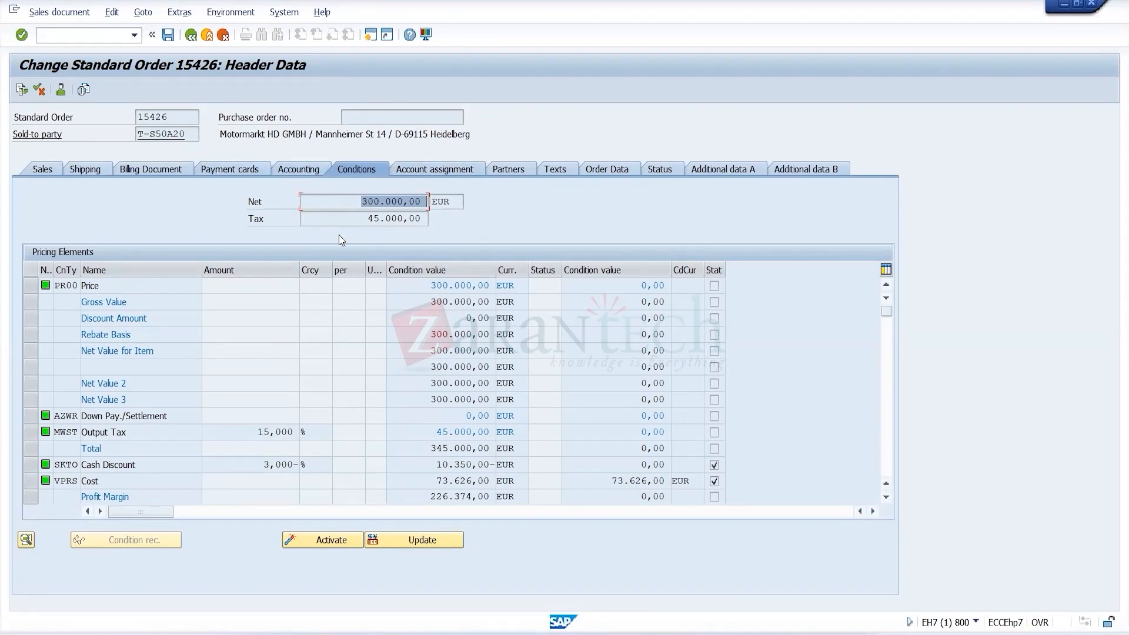
{"action": "scroll", "coordinate": [274, 348], "scroll_direction": "down", "scroll_amount": 2}
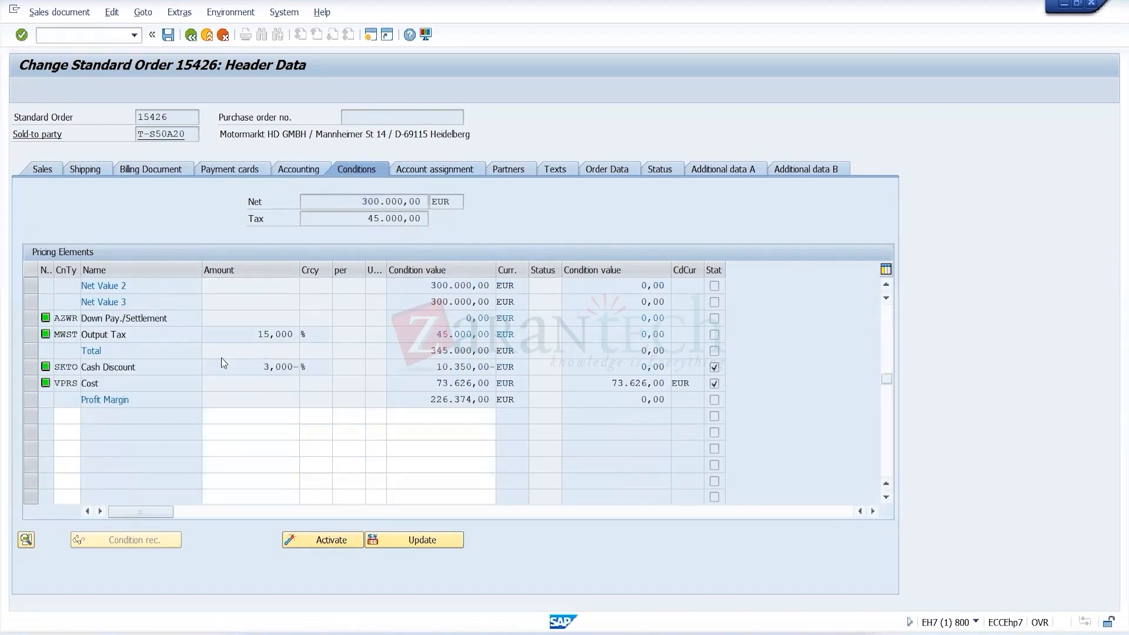
{"action": "scroll", "coordinate": [221, 358], "scroll_direction": "up", "scroll_amount": 2}
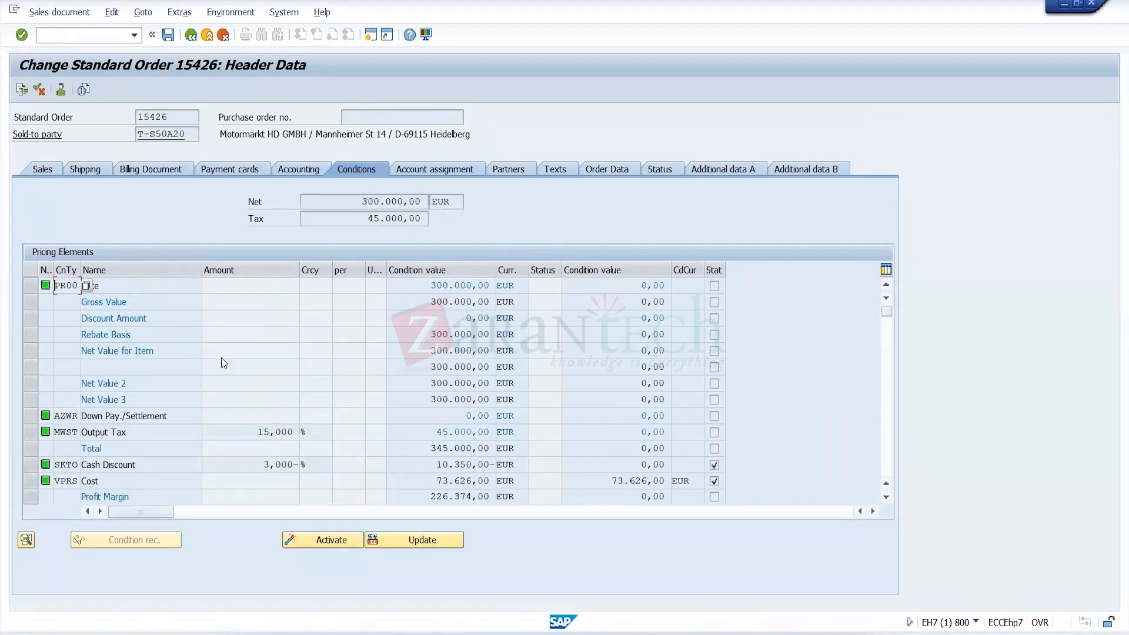
Review the header's account assignment and partner functions, and open the header texts.
{"action": "left_click", "coordinate": [451, 172]}
{"action": "left_click", "coordinate": [515, 171]}
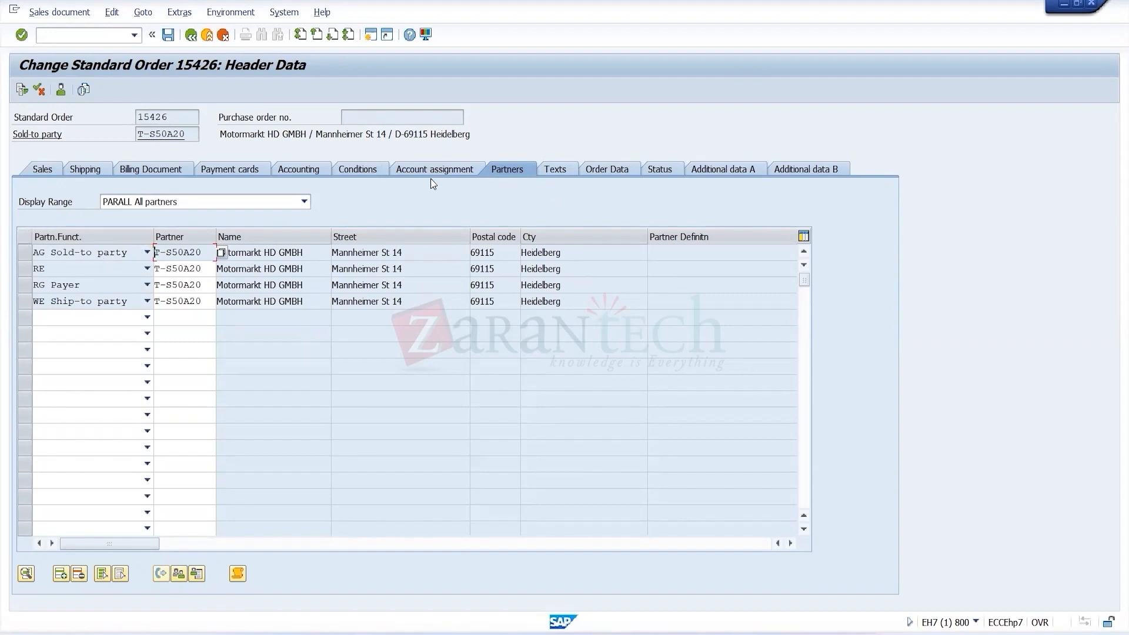
{"action": "left_click", "coordinate": [550, 172]}
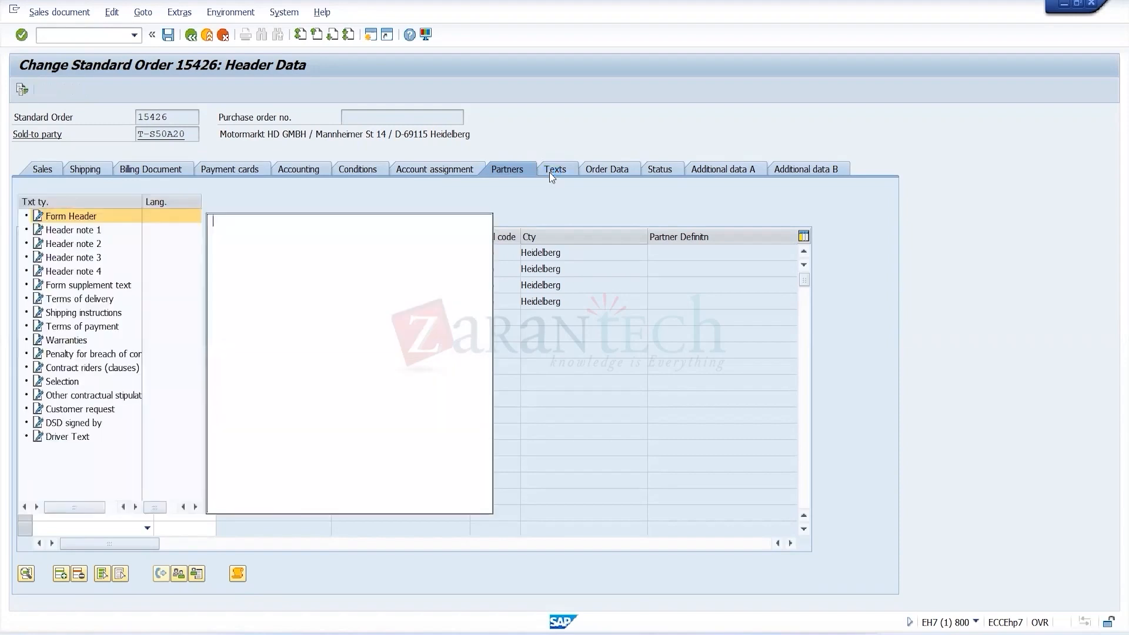
Return to the header's partner data and look through the available partner functions for the RE row without changing it.
{"action": "left_click", "coordinate": [503, 175]}
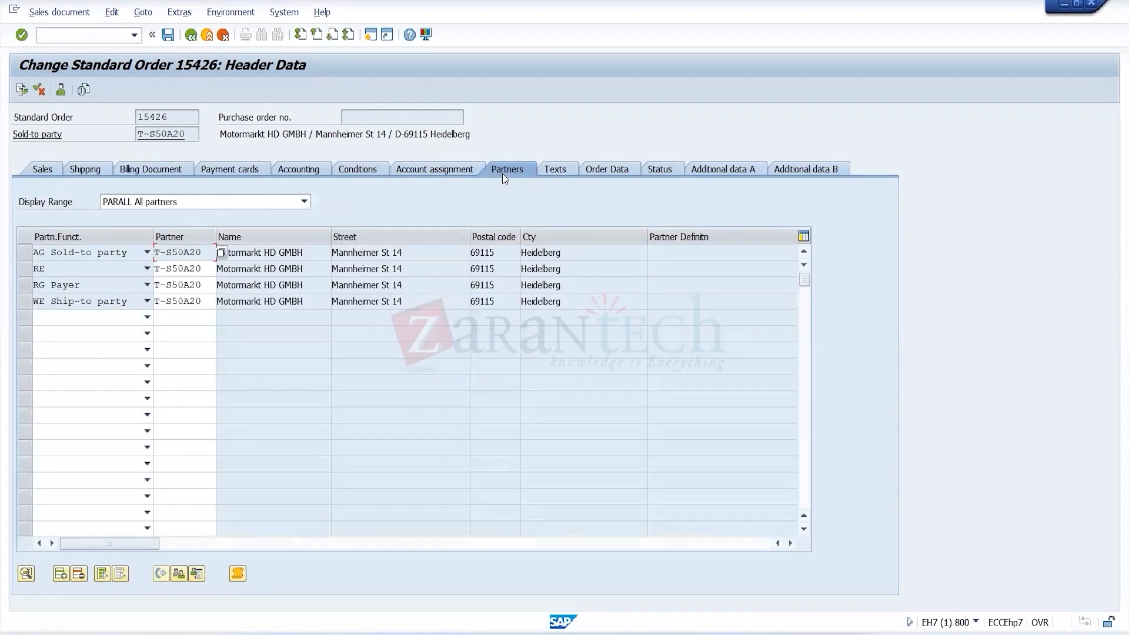
{"action": "left_click", "coordinate": [147, 269]}
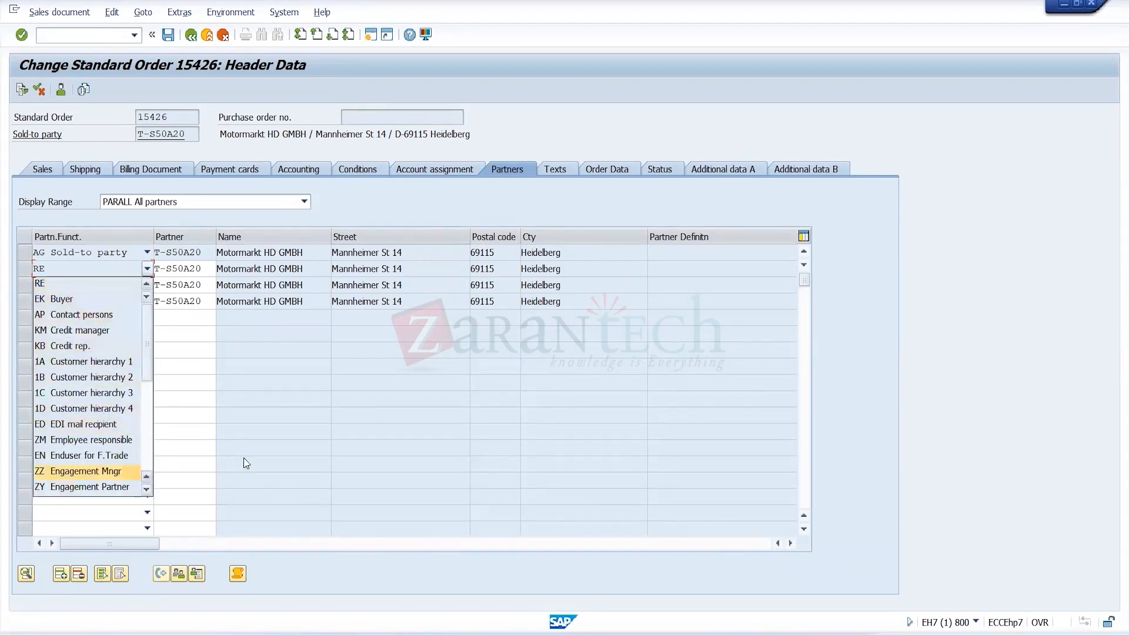
{"action": "scroll", "coordinate": [131, 398], "scroll_direction": "down", "scroll_amount": 4}
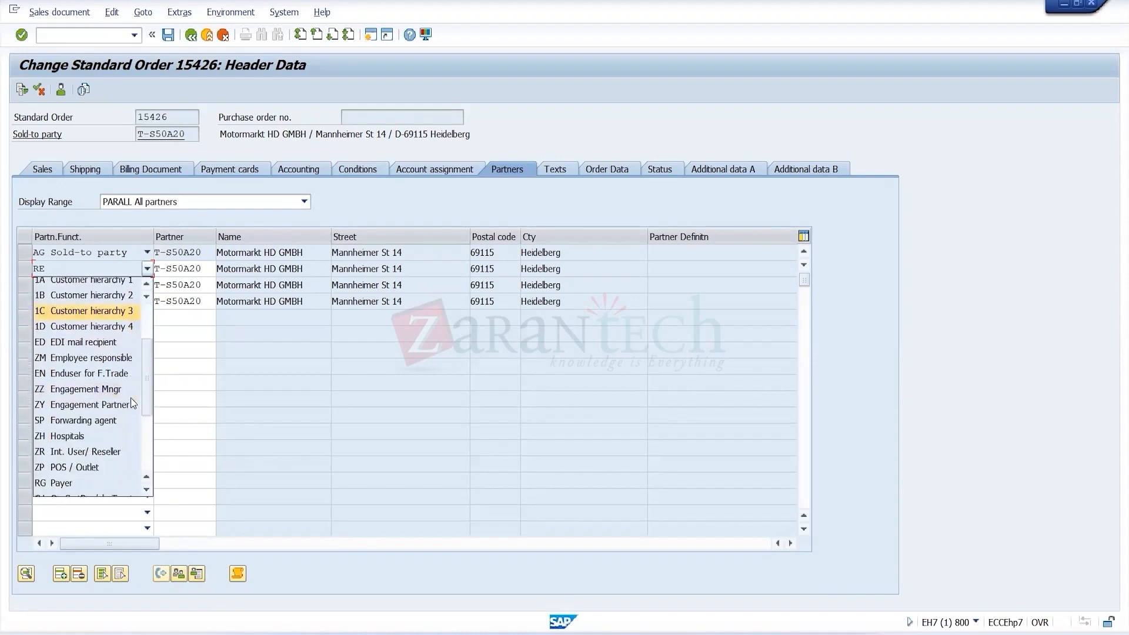
{"action": "left_click", "coordinate": [247, 396]}
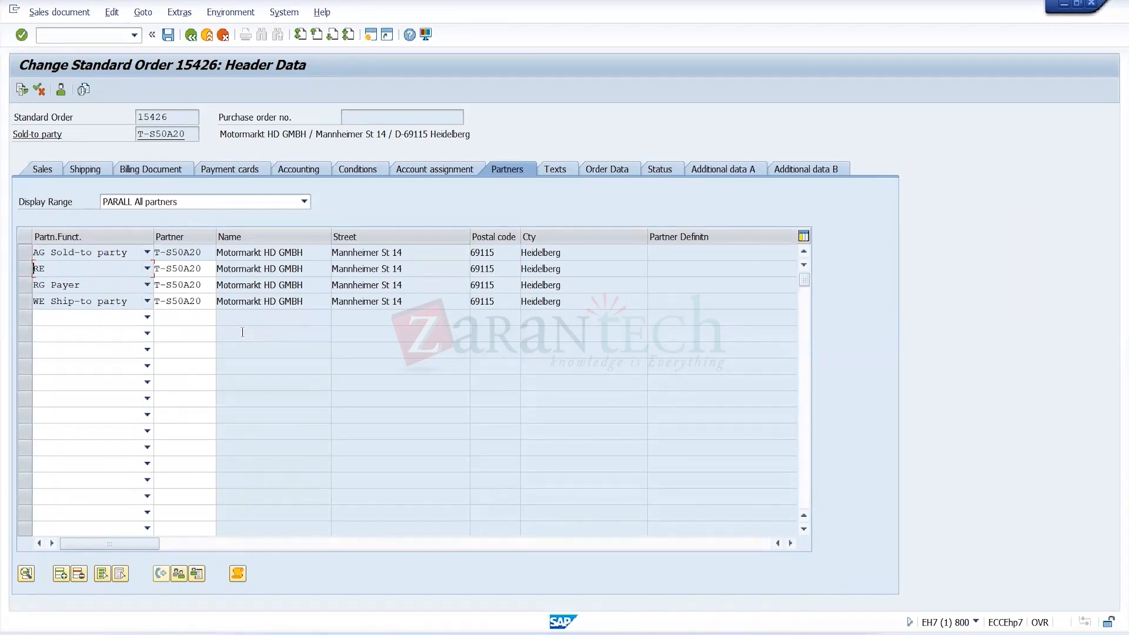
Assign the SP Forwarding agent function to the first empty partner row.
{"action": "left_click", "coordinate": [147, 317]}
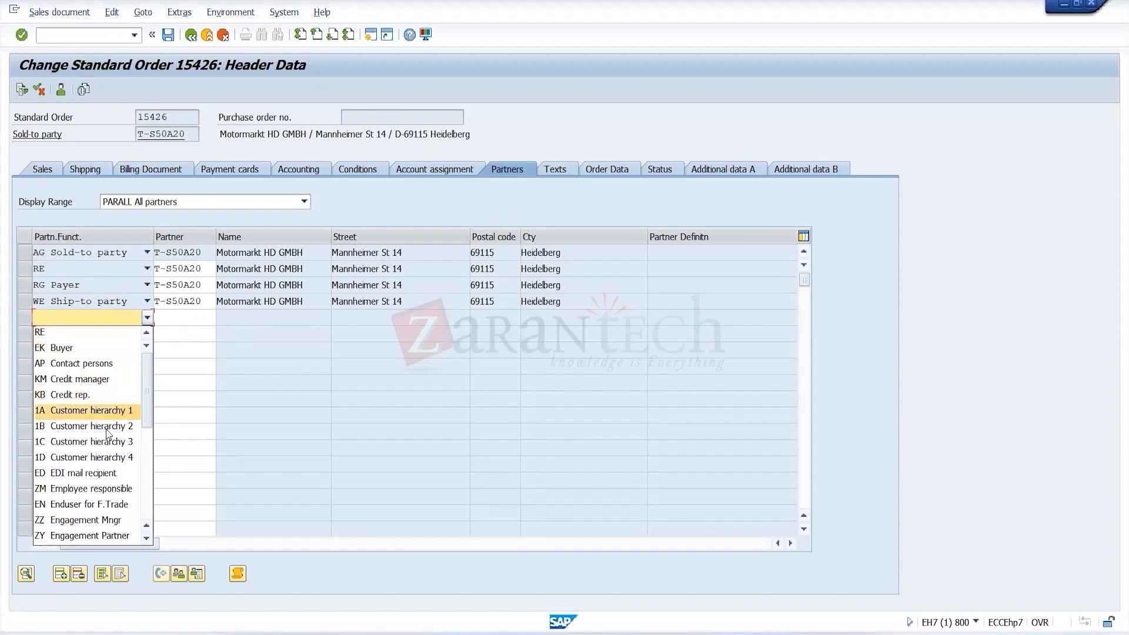
{"action": "scroll", "coordinate": [104, 432], "scroll_direction": "down", "scroll_amount": 5}
{"action": "scroll", "coordinate": [104, 435], "scroll_direction": "down", "scroll_amount": 1}
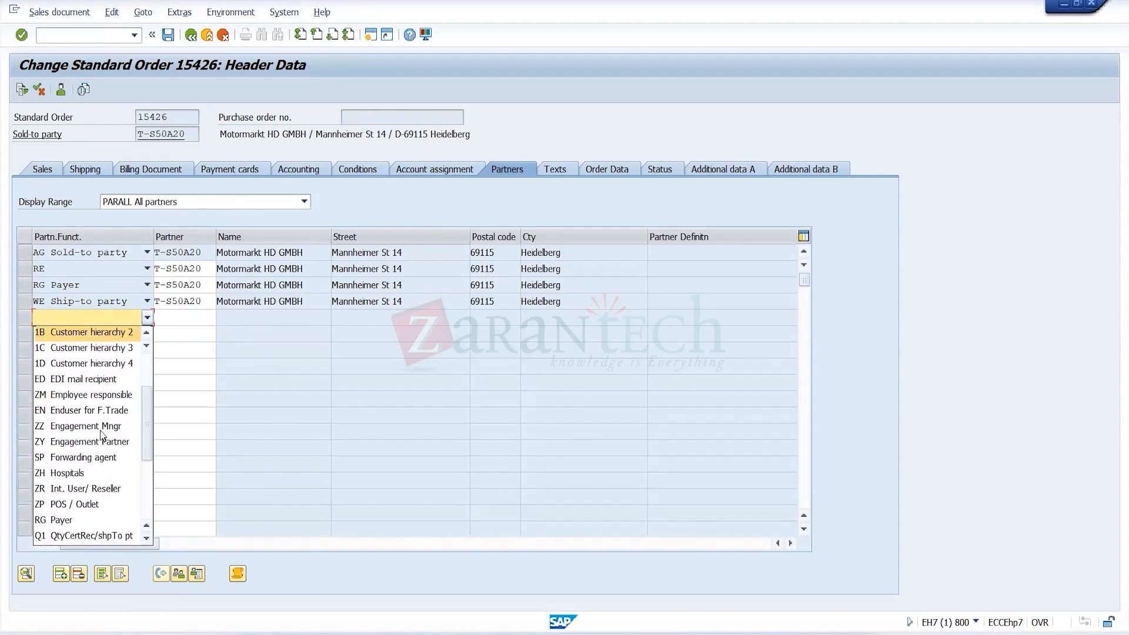
{"action": "left_click", "coordinate": [113, 459]}
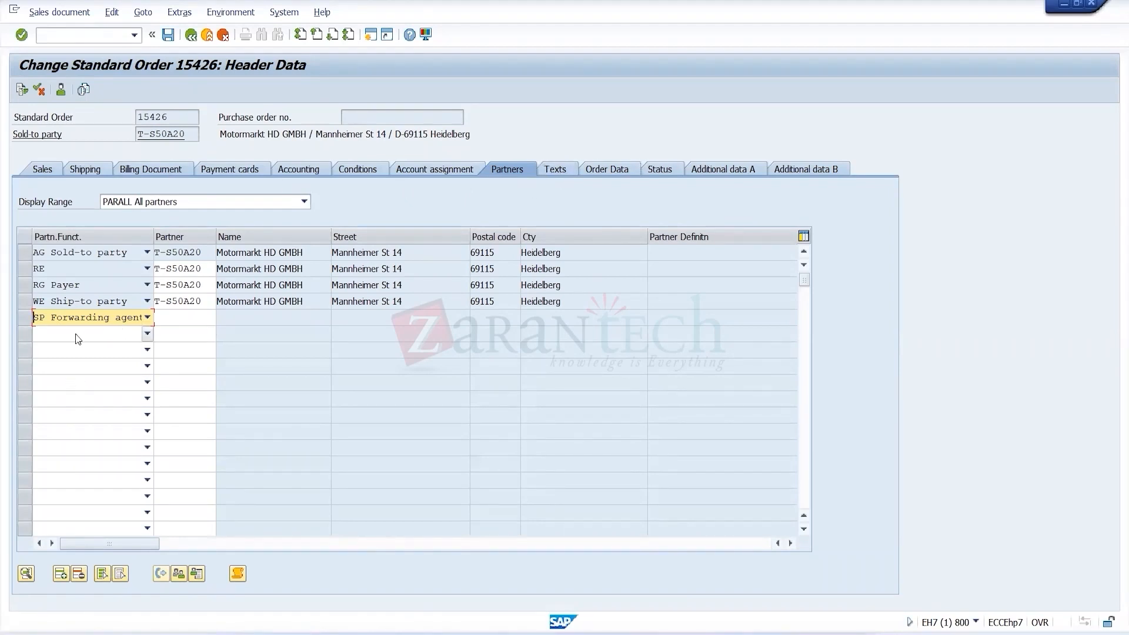
Change the new partner row's function to ZX Relationship Mngr and enter the person's partner number after checking the person search.
{"action": "left_click", "coordinate": [148, 320]}
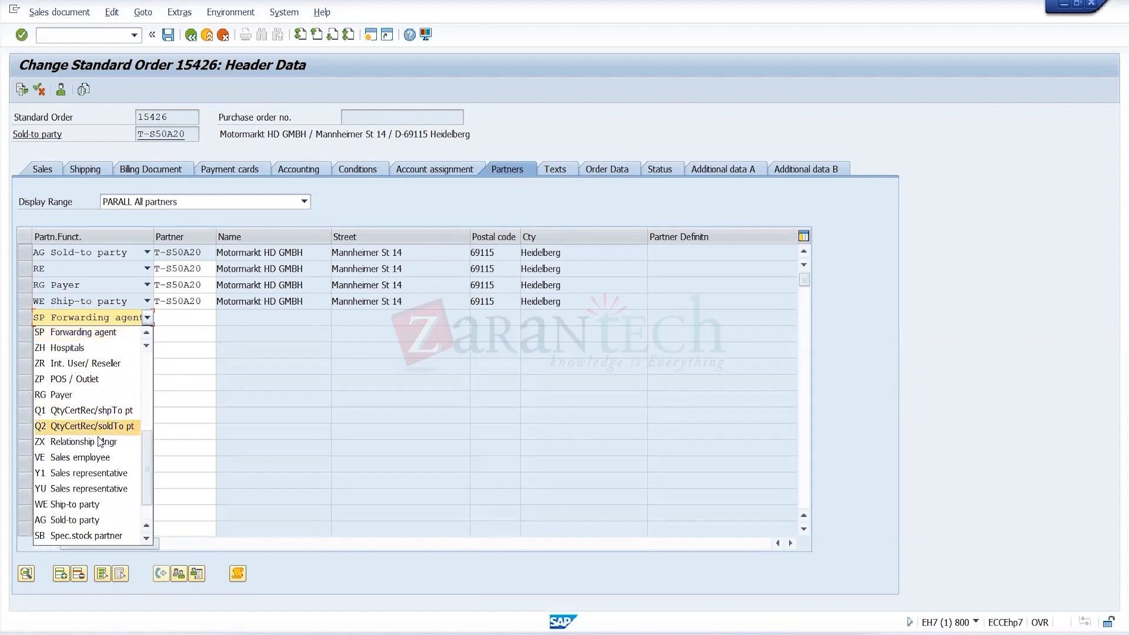
{"action": "left_click", "coordinate": [96, 443]}
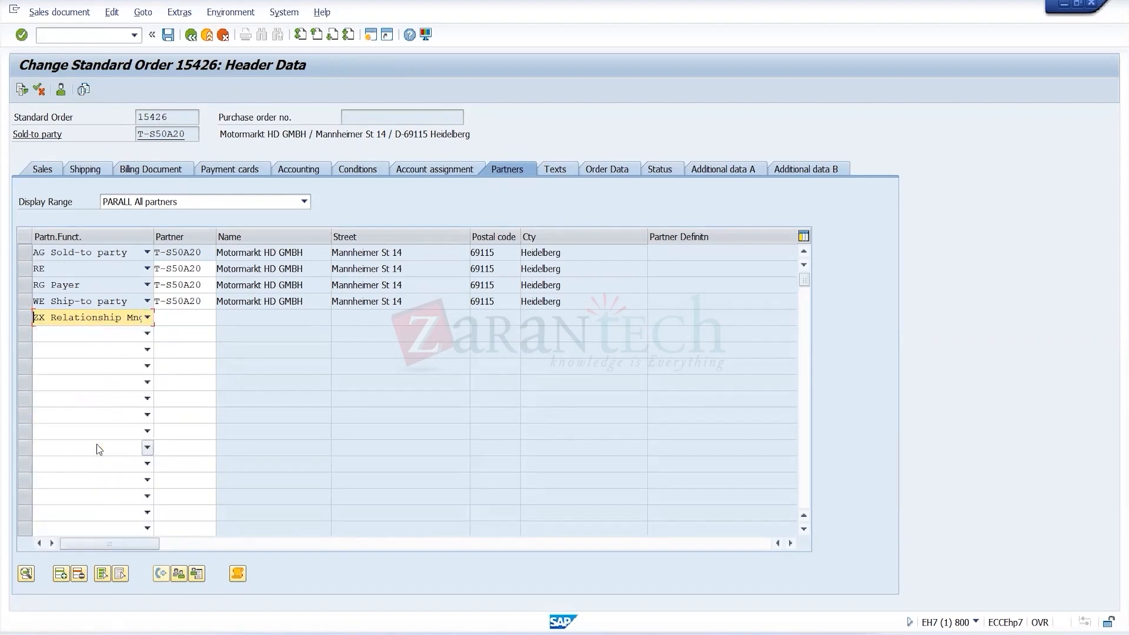
{"action": "left_click", "coordinate": [177, 323]}
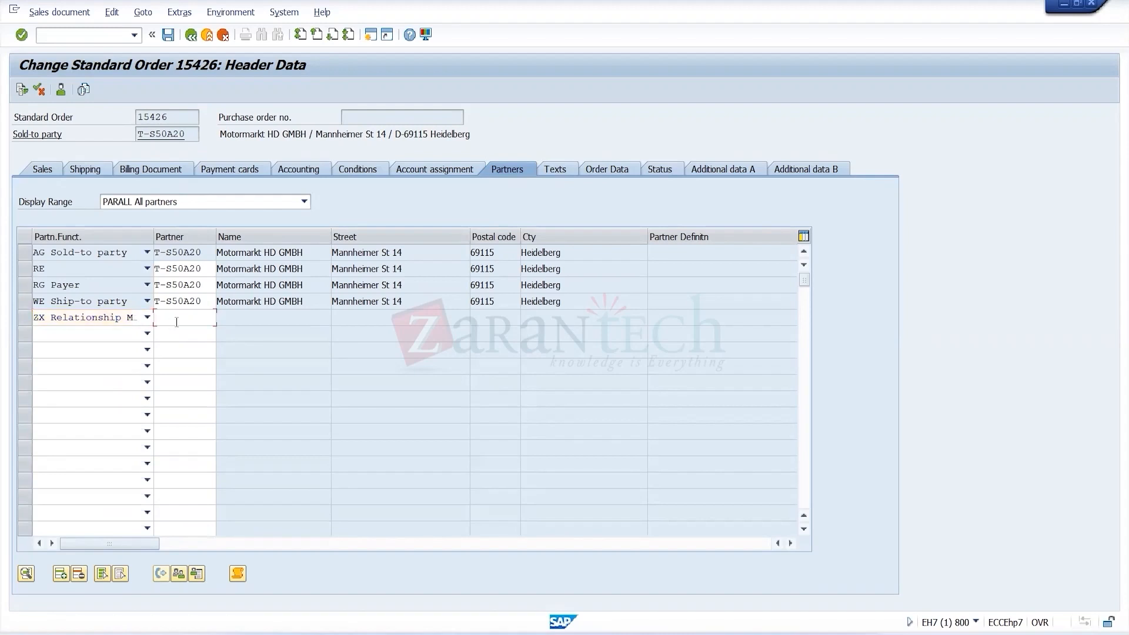
{"action": "left_click", "coordinate": [222, 318]}
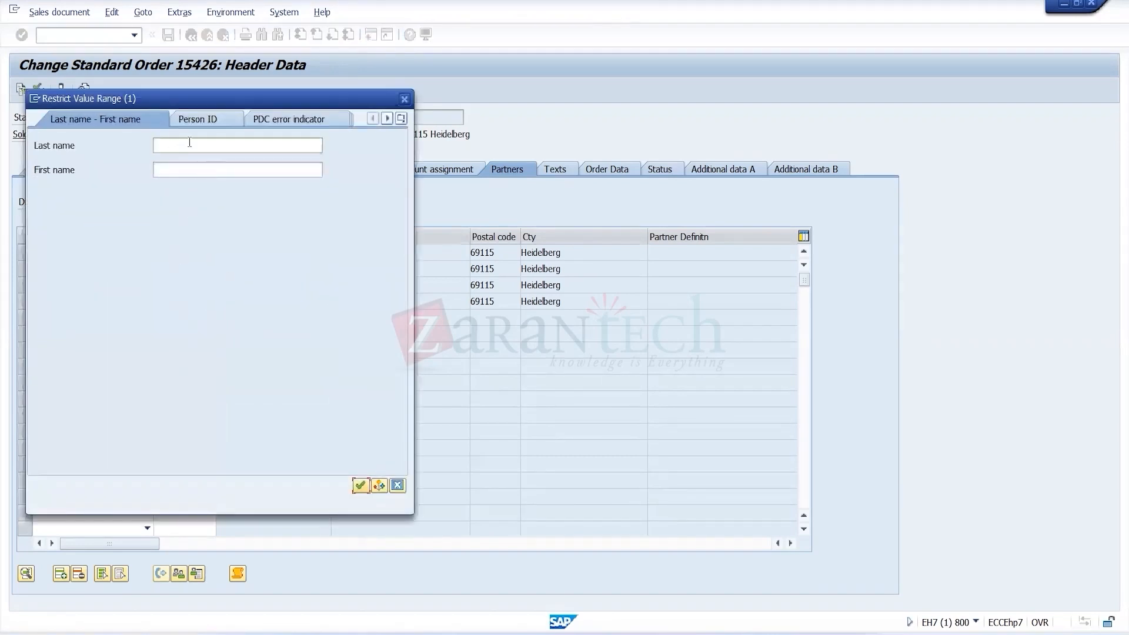
{"action": "left_click", "coordinate": [199, 119]}
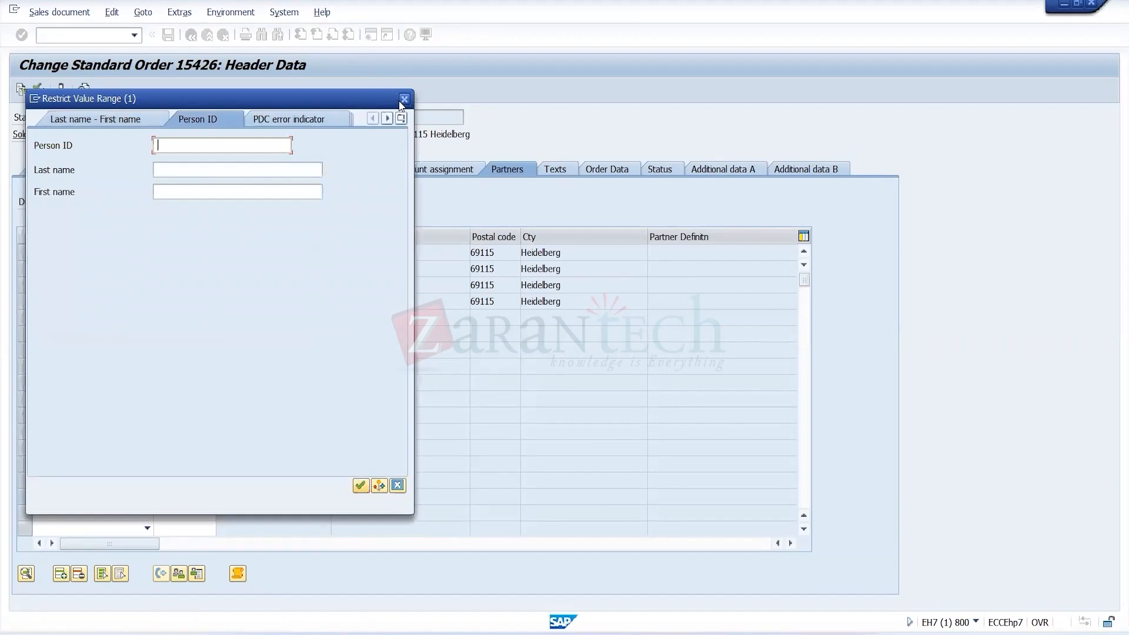
{"action": "left_click", "coordinate": [403, 98]}
{"action": "type", "text": "1000"}
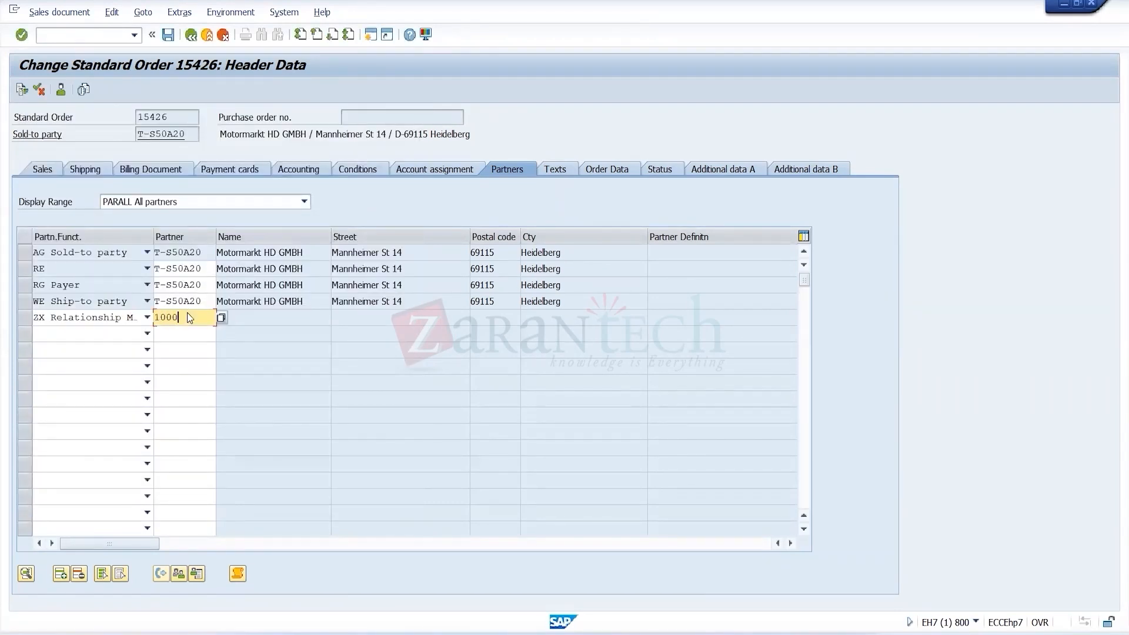
{"action": "key", "text": "Return"}
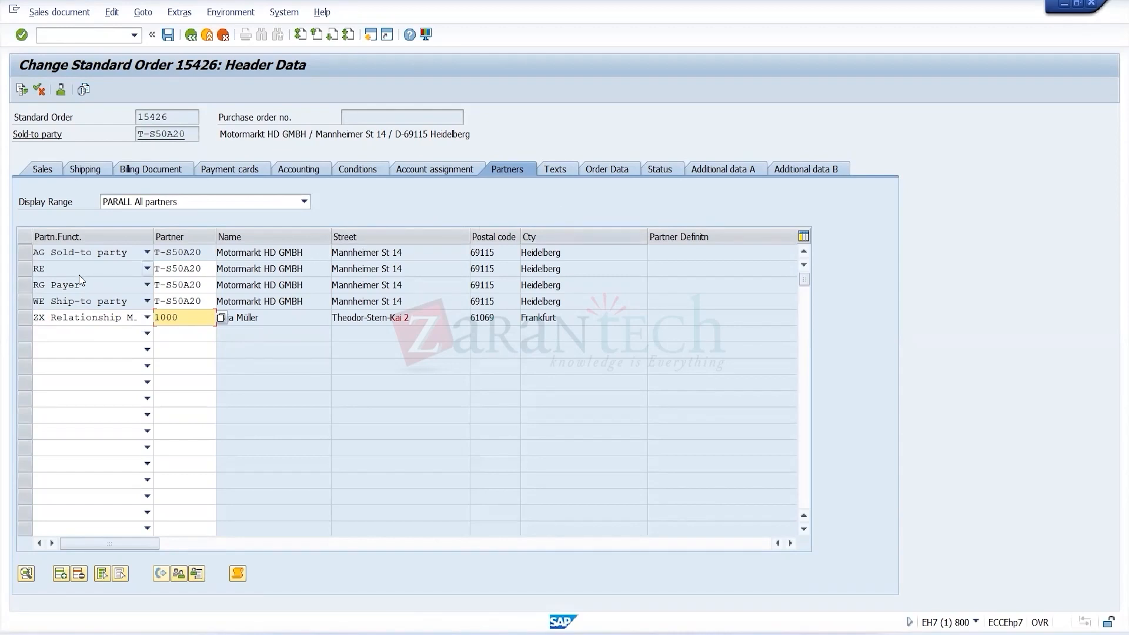
Examine the relationship manager's row alongside the other partner functions, and open the header texts.
{"action": "left_click_drag", "start_coordinate": [191, 319], "coordinate": [138, 318]}
{"action": "left_click", "coordinate": [282, 318]}
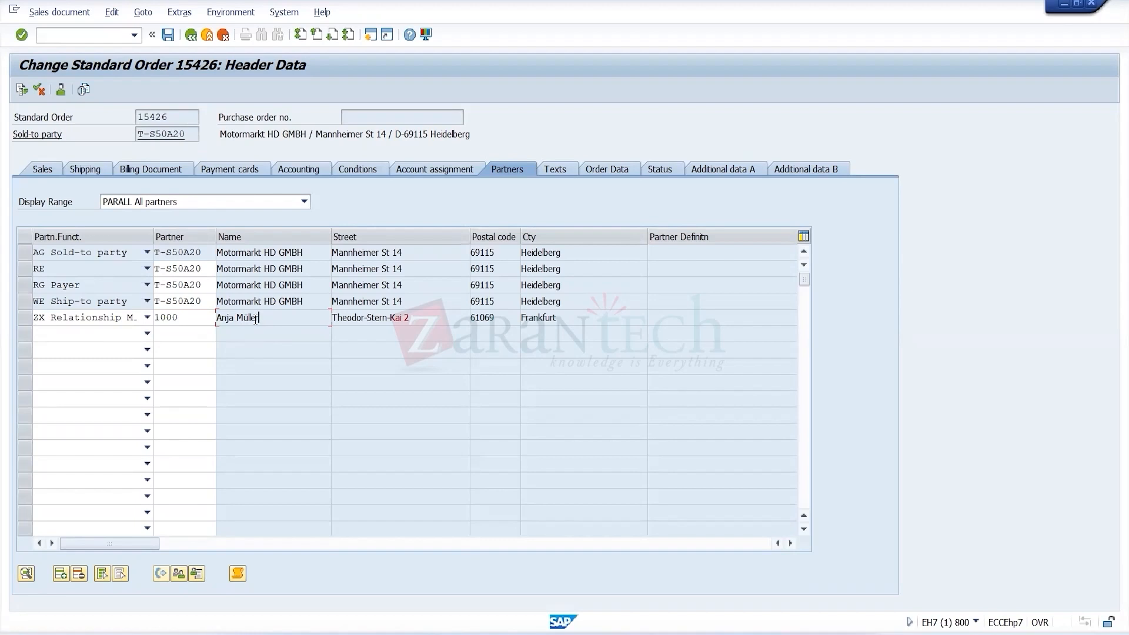
{"action": "left_click", "coordinate": [185, 323]}
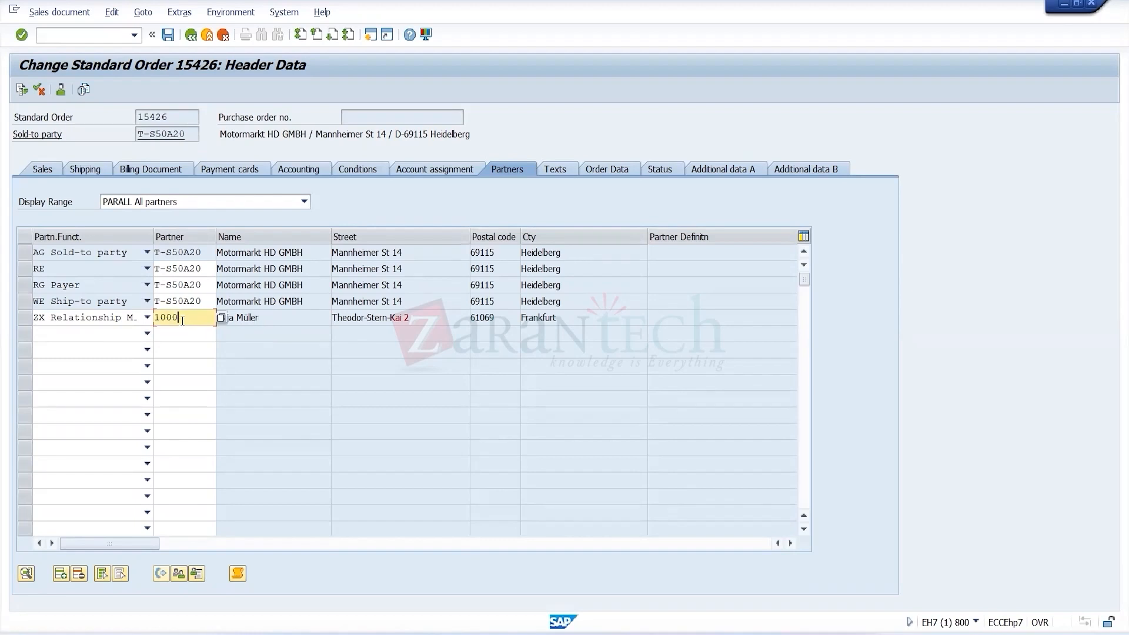
{"action": "left_click", "coordinate": [26, 318]}
{"action": "left_click", "coordinate": [186, 317]}
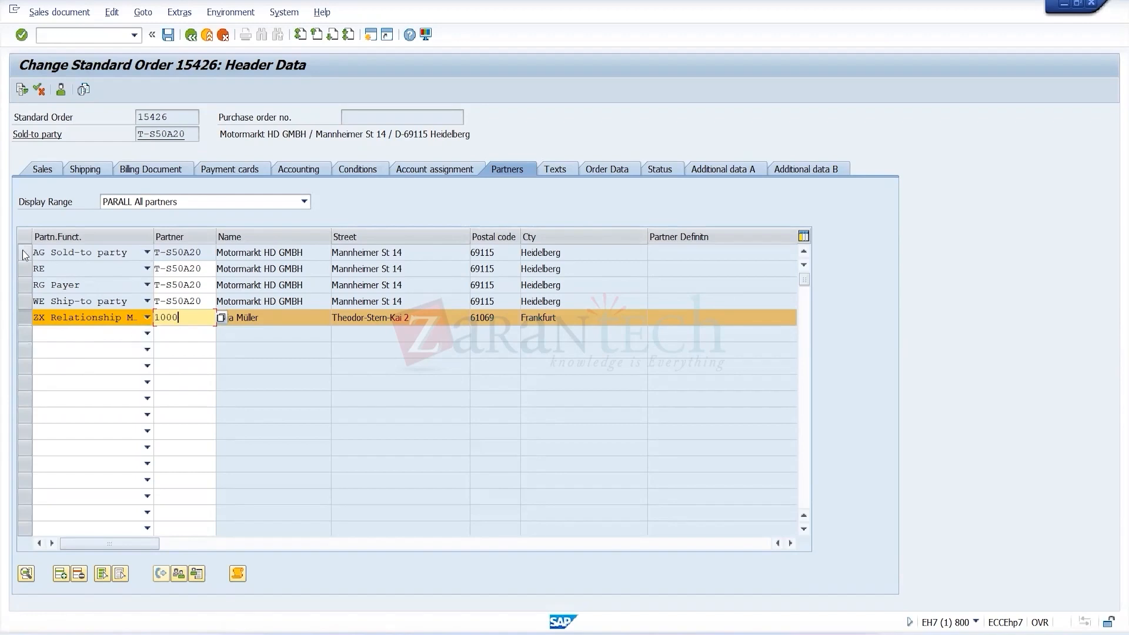
{"action": "left_click_drag", "start_coordinate": [25, 253], "coordinate": [26, 273]}
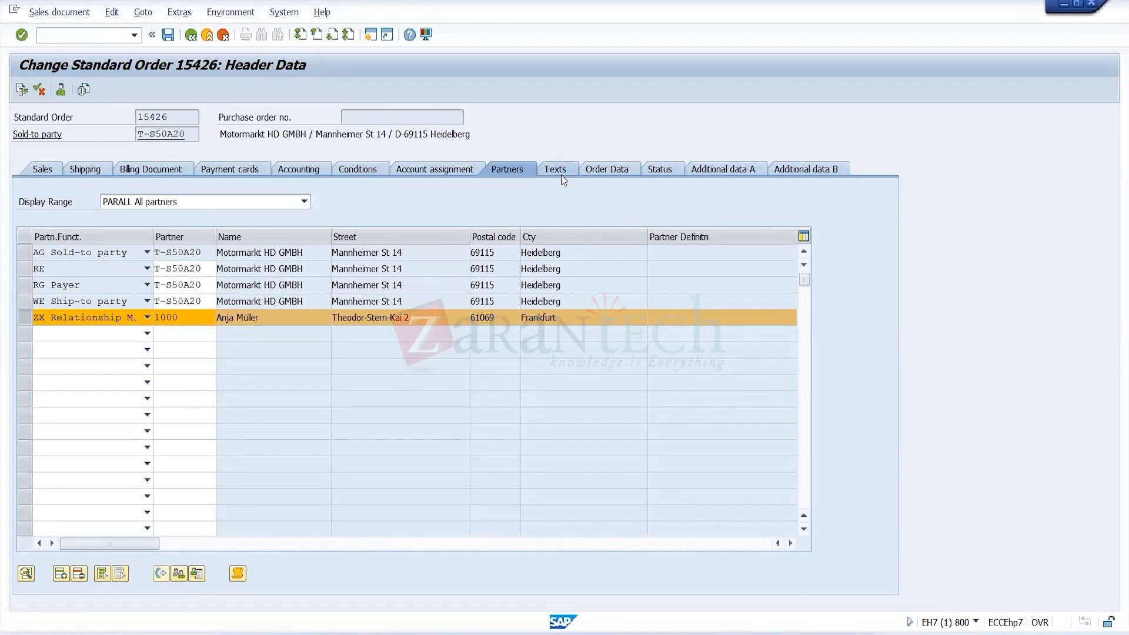
{"action": "left_click", "coordinate": [561, 175]}
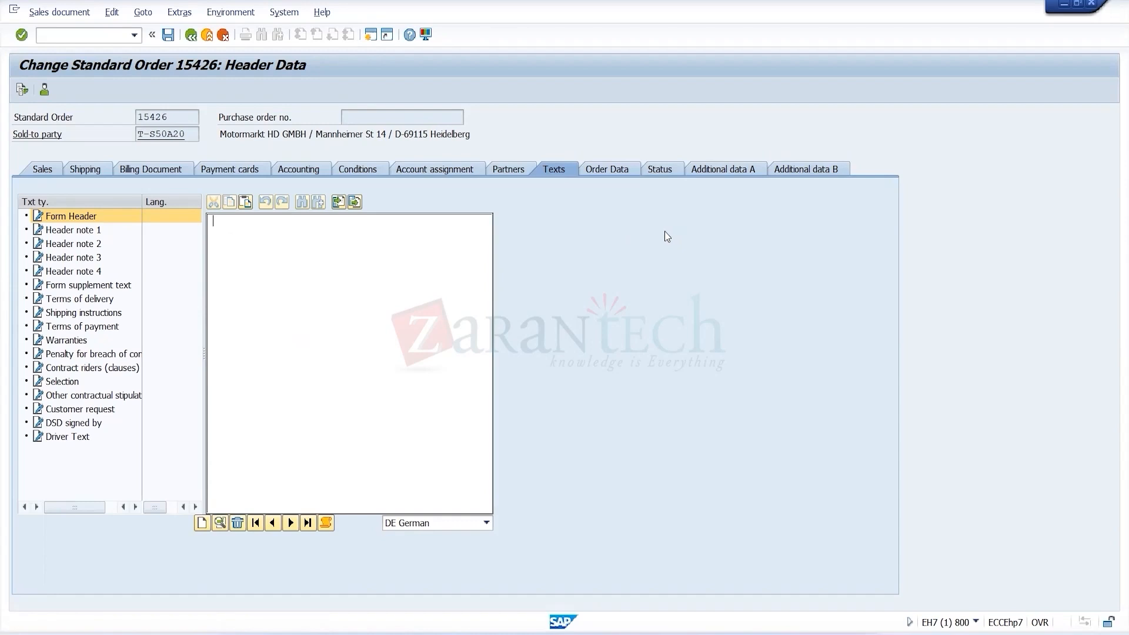
Open the header's order data, try the transaction codes ME21N, ME22N and ME23N in the sold-to party's PO number, and clear the field.
{"action": "left_click", "coordinate": [609, 168]}
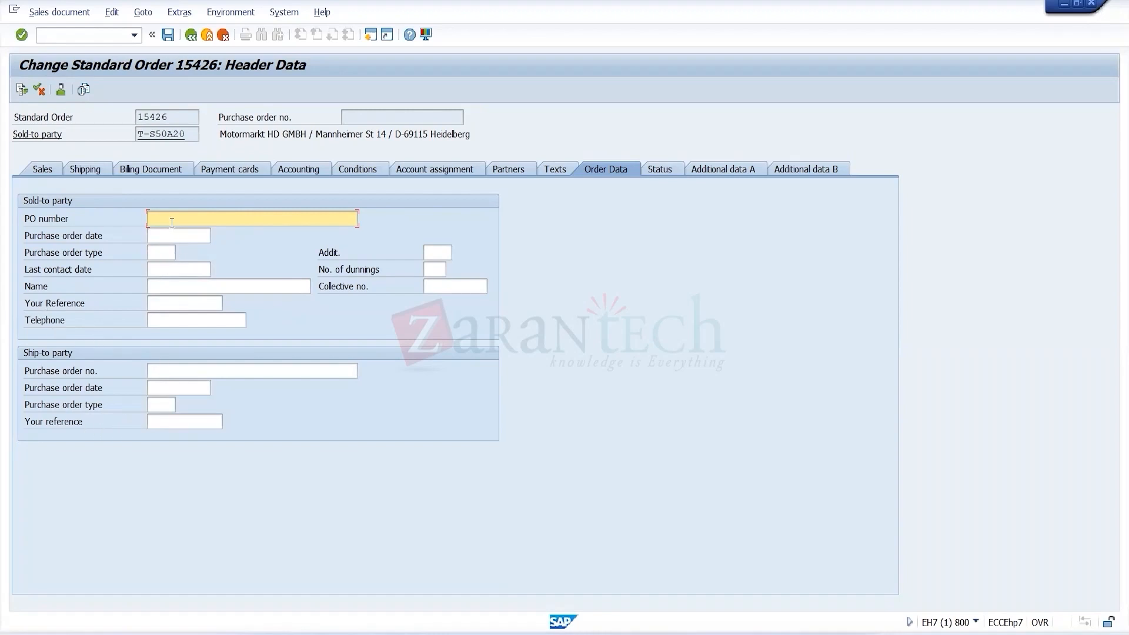
{"action": "type", "text": "ME21N"}
{"action": "key", "text": "BackSpace"}
{"action": "key", "text": "BackSpace"}
{"action": "type", "text": "2N"}
{"action": "key", "text": "BackSpace"}
{"action": "key", "text": "BackSpace"}
{"action": "type", "text": "3N"}
{"action": "double_click", "coordinate": [159, 219]}
{"action": "key", "text": "BackSpace"}
{"action": "key", "text": "Escape"}
{"action": "left_click", "coordinate": [37, 223]}
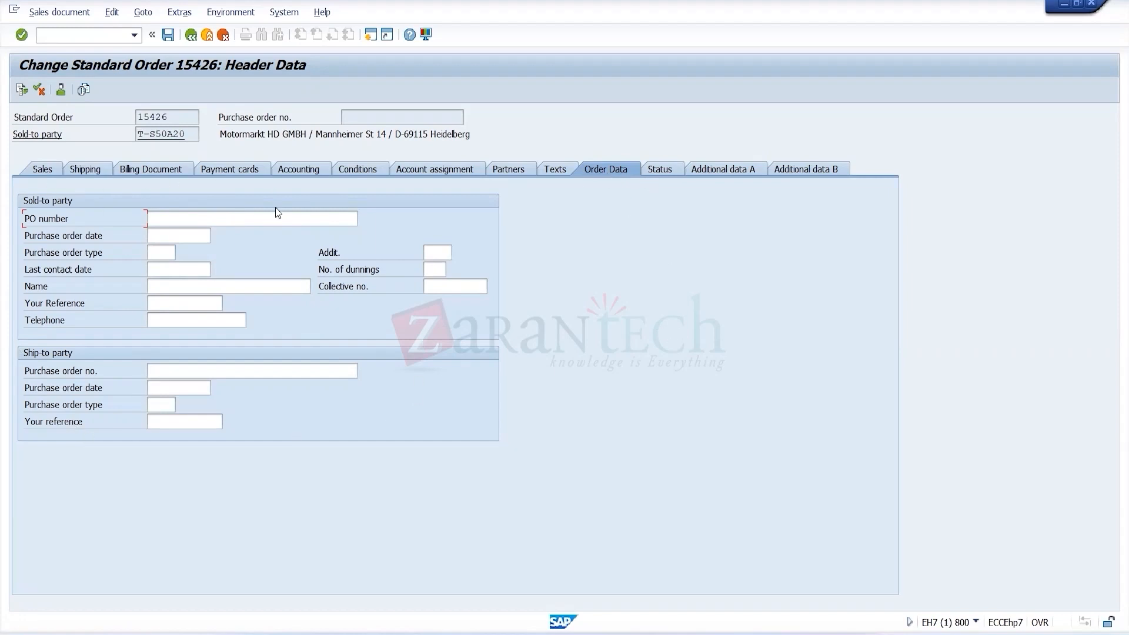
Review the sold-to party's PO number and purchase order date fields, and reopen the order data from the order overview.
{"action": "left_click", "coordinate": [150, 221]}
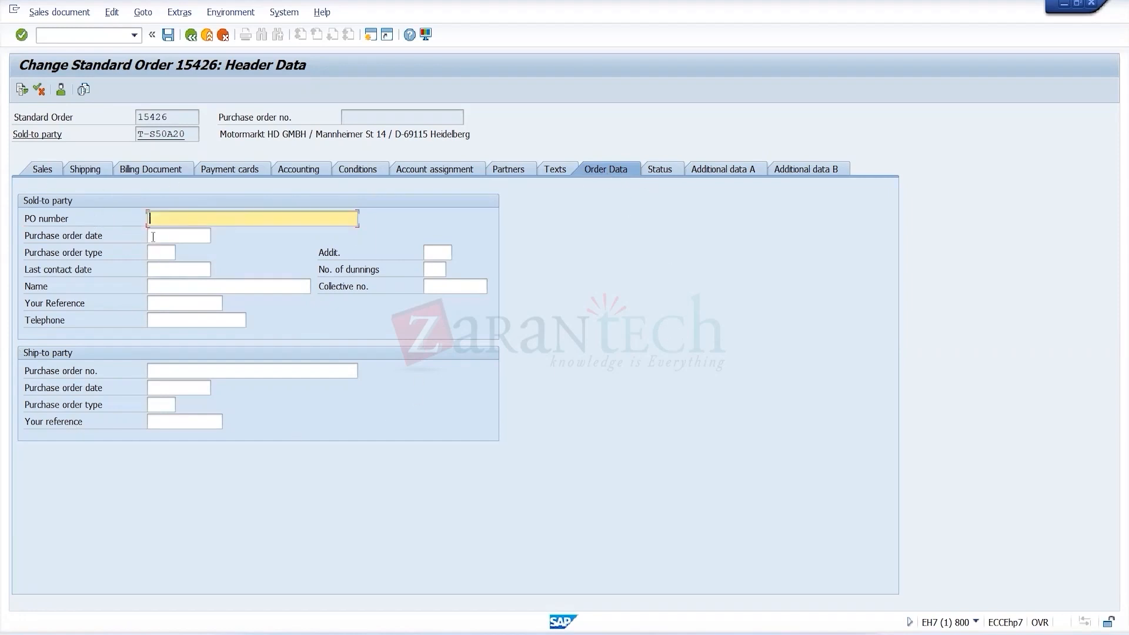
{"action": "left_click", "coordinate": [153, 237]}
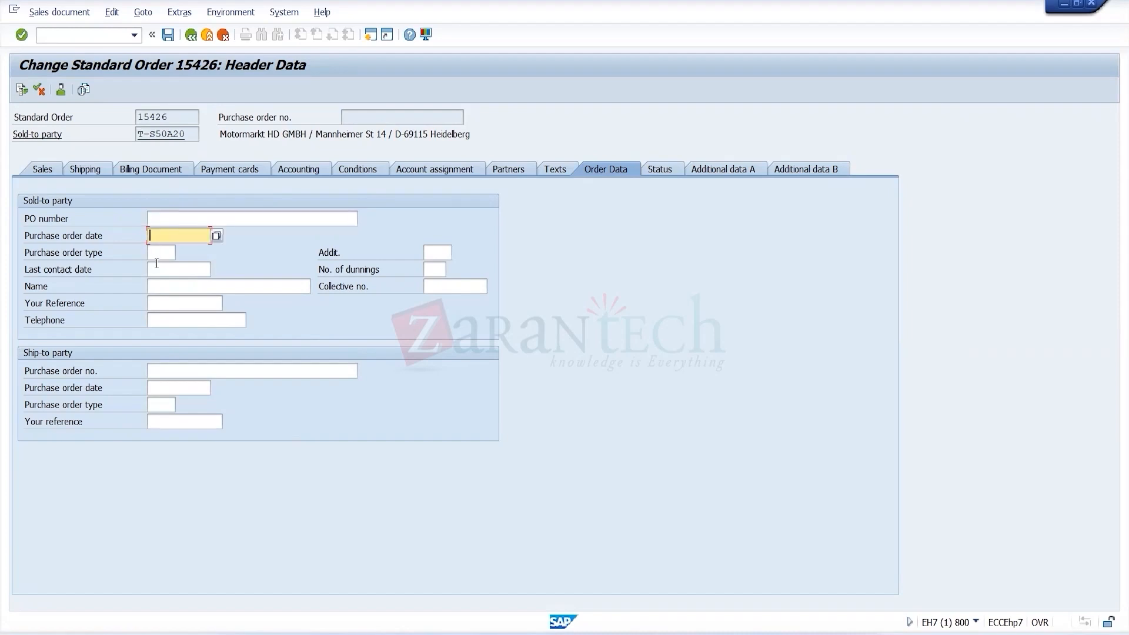
{"action": "left_click", "coordinate": [192, 40]}
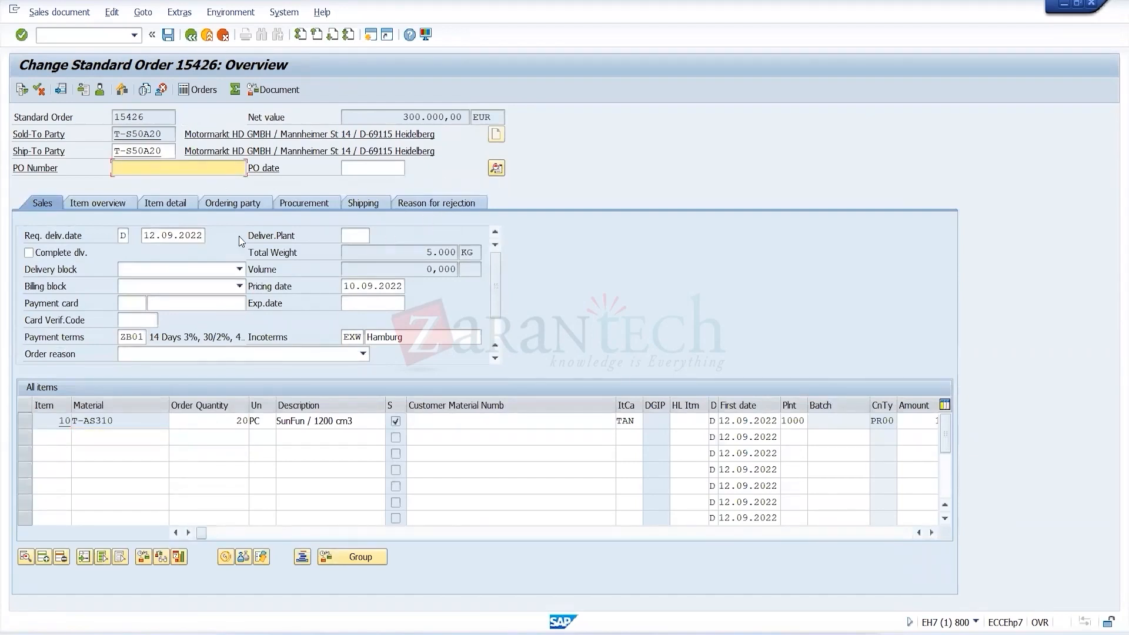
{"action": "left_click", "coordinate": [496, 169]}
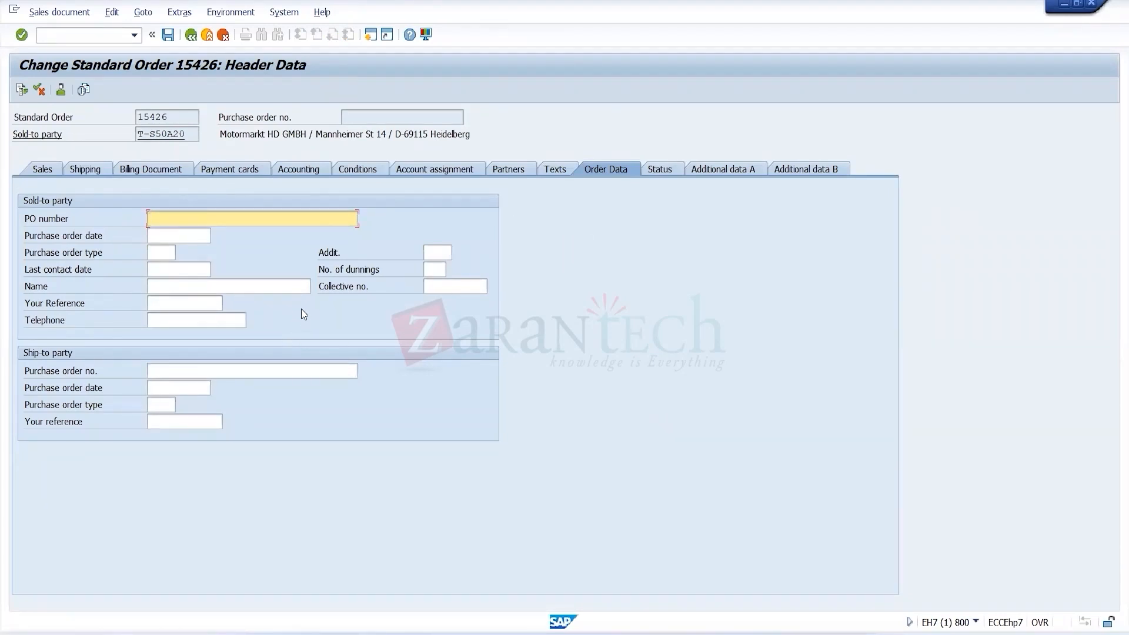
Try the number prefixes 45, 30 and 40 and a sample purchase order number in the sold-to party's PO number, and clear it.
{"action": "type", "text": "45"}
{"action": "key", "text": "BackSpace"}
{"action": "key", "text": "BackSpace"}
{"action": "type", "text": "30"}
{"action": "key", "text": "BackSpace"}
{"action": "key", "text": "BackSpace"}
{"action": "type", "text": "40"}
{"action": "key", "text": "BackSpace"}
{"action": "type", "text": "511635"}
{"action": "key", "text": "BackSpace"}
{"action": "key", "text": "BackSpace"}
{"action": "key", "text": "BackSpace"}
{"action": "key", "text": "BackSpace"}
{"action": "key", "text": "BackSpace"}
{"action": "key", "text": "BackSpace"}
{"action": "key", "text": "BackSpace"}
Try the prefixes 30 and 45 again as PO number examples, clear the field, and return to the order overview.
{"action": "type", "text": "30"}
{"action": "key", "text": "BackSpace"}
{"action": "key", "text": "BackSpace"}
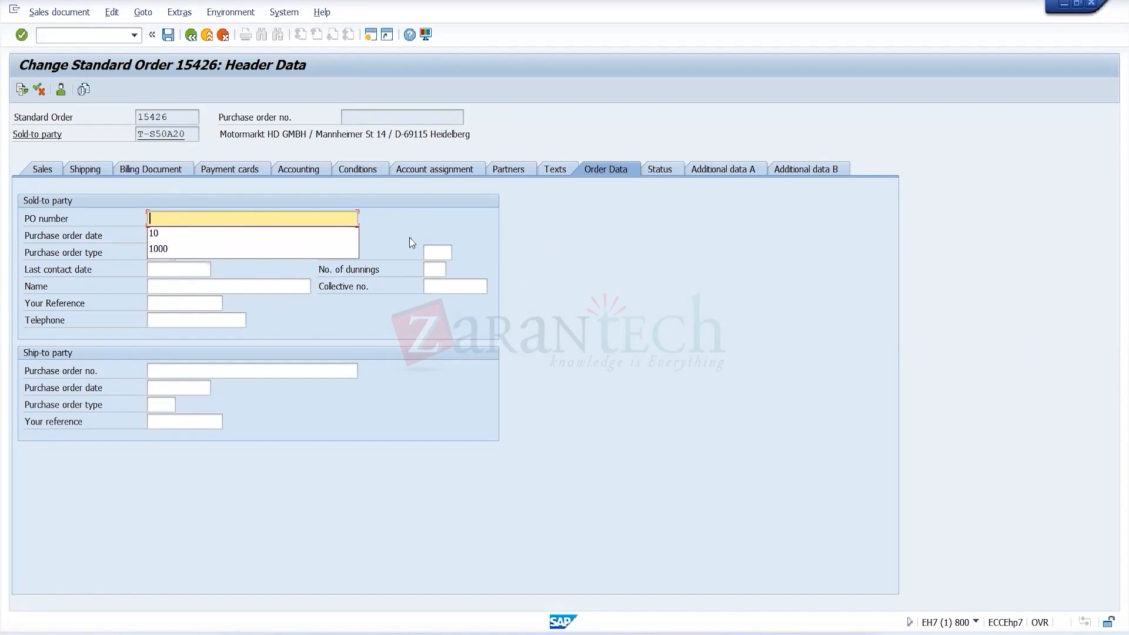
{"action": "type", "text": "30"}
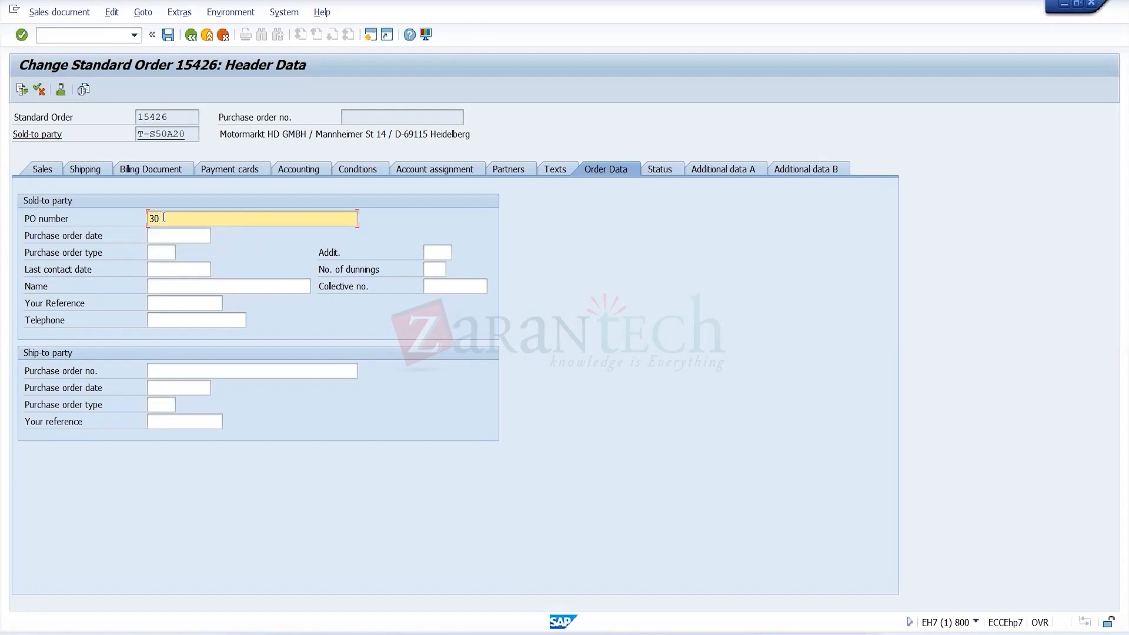
{"action": "key", "text": "shift+Home"}
{"action": "left_click", "coordinate": [194, 217]}
{"action": "key", "text": "BackSpace"}
{"action": "key", "text": "BackSpace"}
{"action": "type", "text": "45"}
{"action": "key", "text": "BackSpace"}
{"action": "key", "text": "BackSpace"}
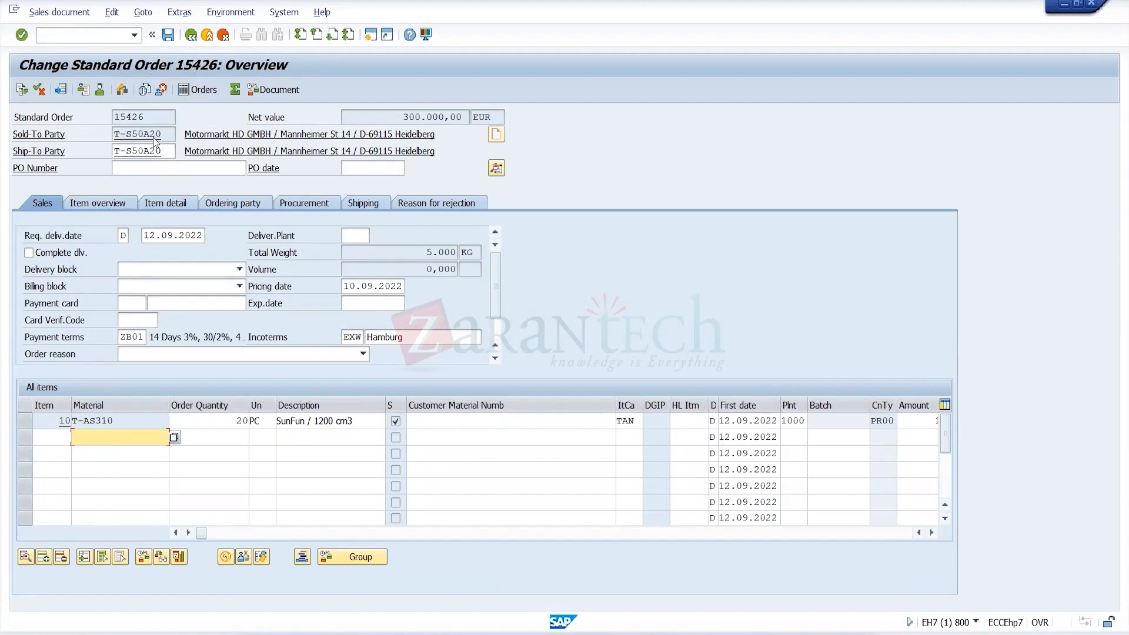
Point out the standard order's document number in the order overview by highlighting it.
{"action": "left_click_drag", "start_coordinate": [146, 116], "coordinate": [115, 116]}
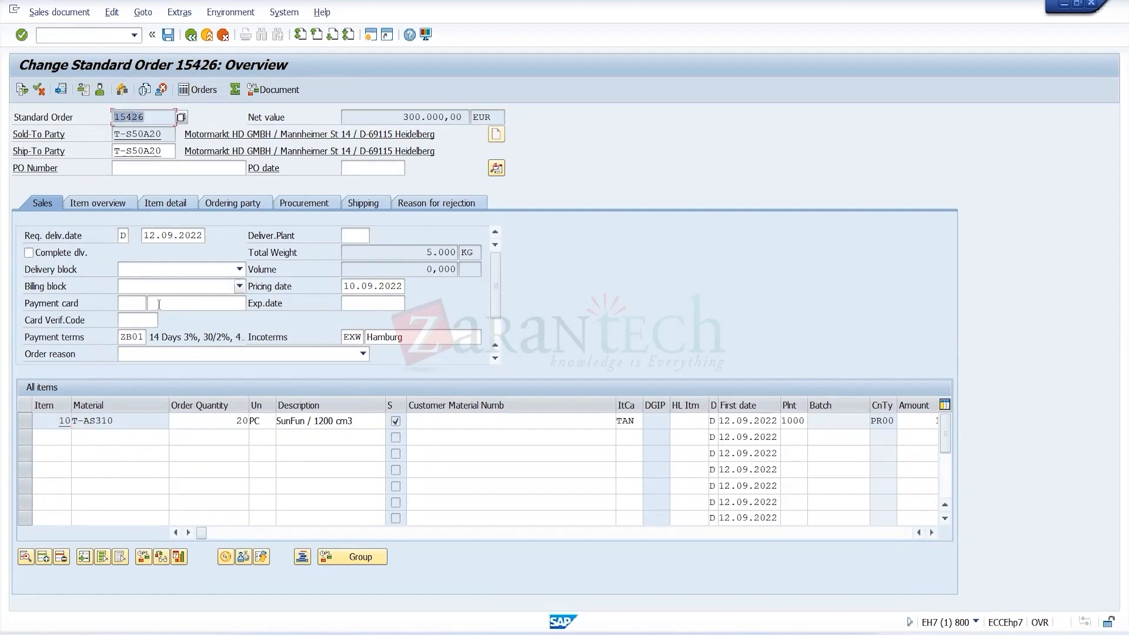
{"action": "left_click", "coordinate": [150, 120]}
{"action": "left_click_drag", "start_coordinate": [109, 117], "coordinate": [120, 138]}
{"action": "left_click", "coordinate": [155, 121]}
{"action": "left_click_drag", "start_coordinate": [153, 117], "coordinate": [112, 116]}
Leave the standard order without saving the changes and return to the SAP Easy Access screen.
{"action": "left_click", "coordinate": [190, 38]}
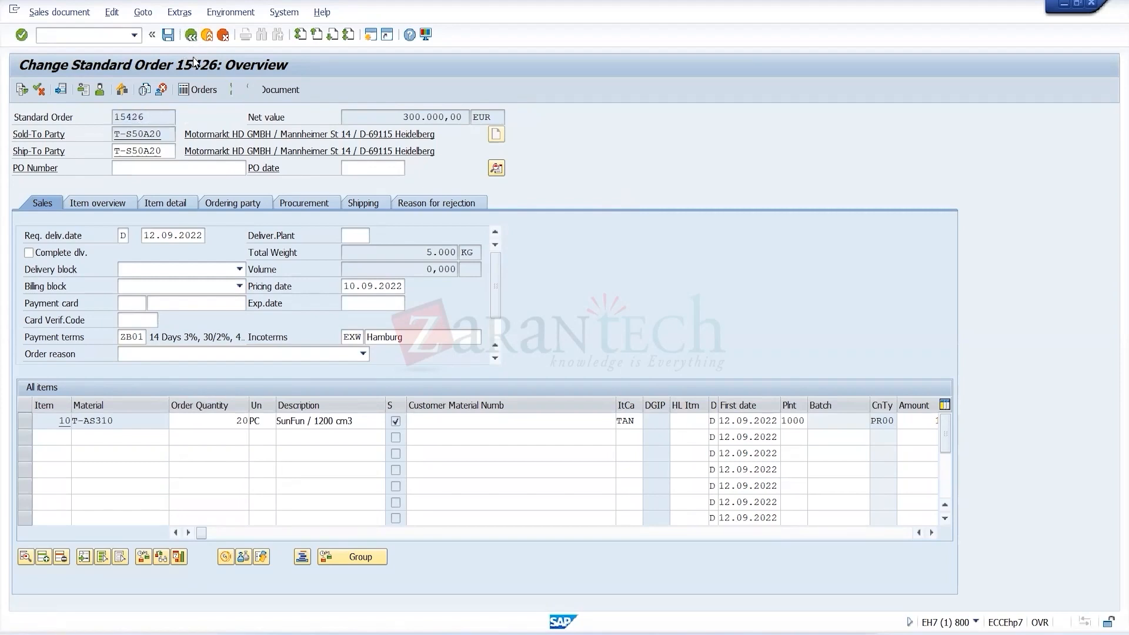
{"action": "left_click", "coordinate": [293, 275]}
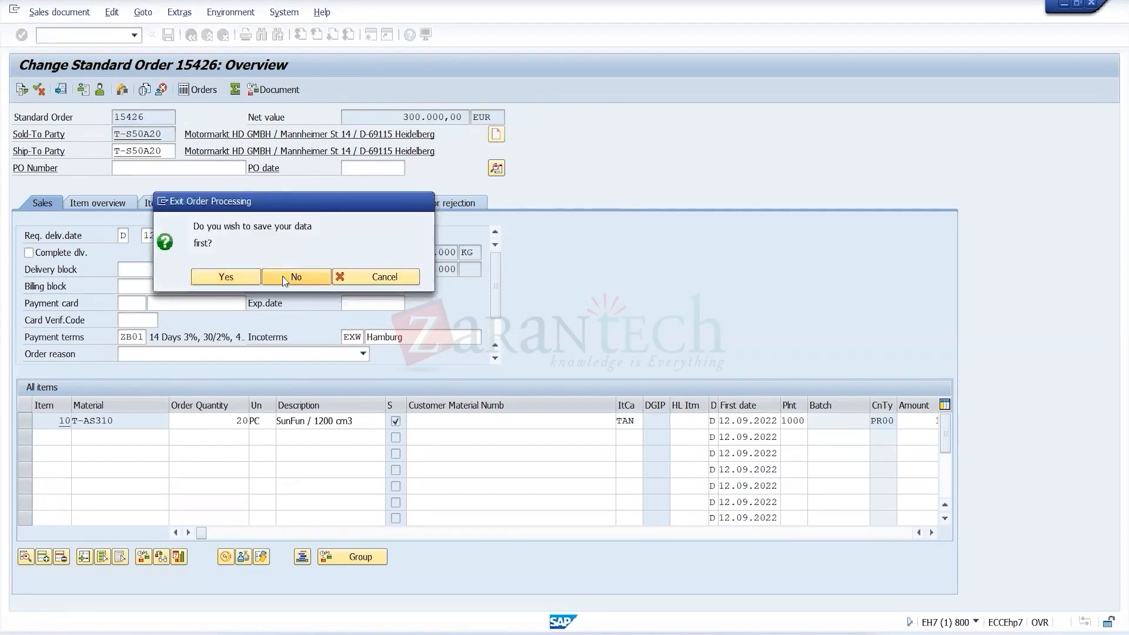
{"action": "left_click", "coordinate": [190, 35]}
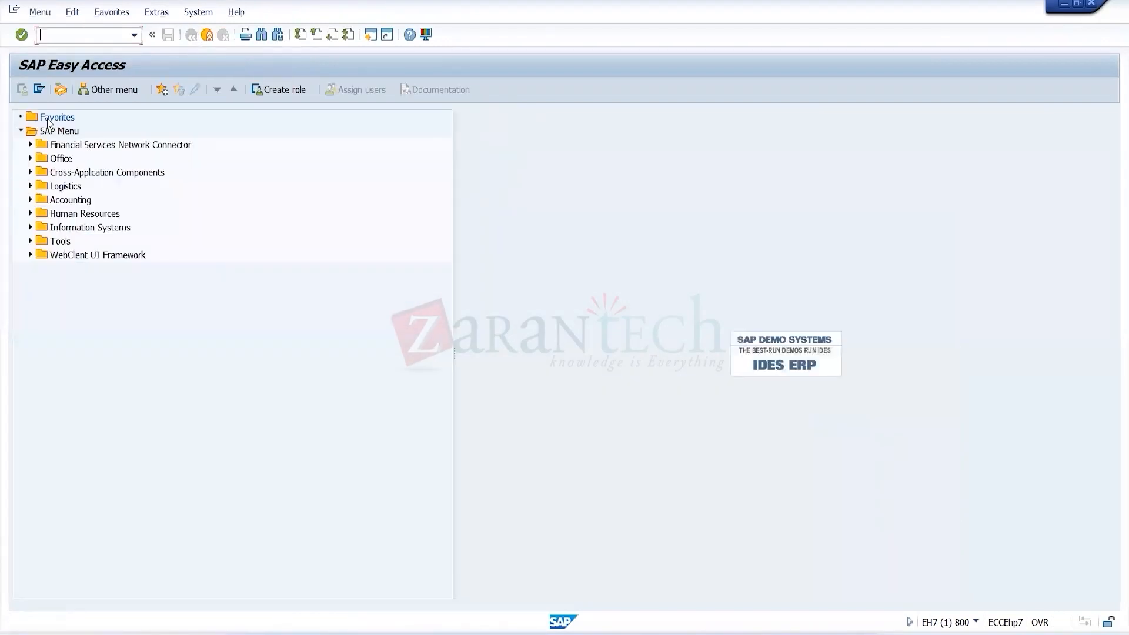
Start transaction VA22, open the proposed quotation past the subsequent documents notice, and highlight its document number.
{"action": "type", "text": "VA22"}
{"action": "key", "text": "Return"}
{"action": "key", "text": "Return"}
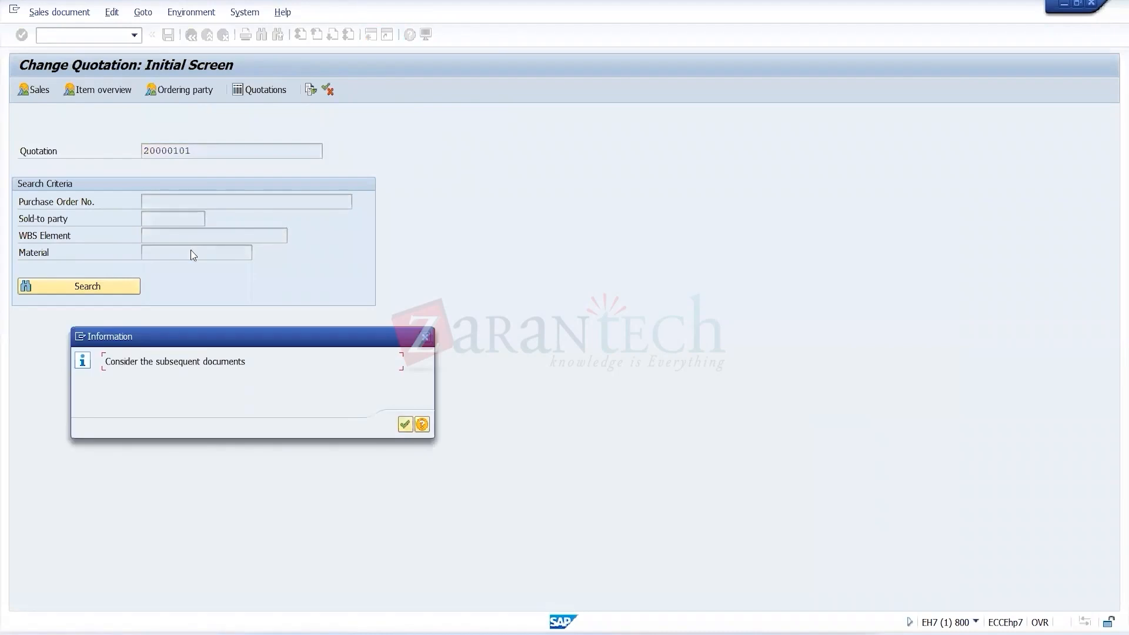
{"action": "left_click", "coordinate": [406, 431]}
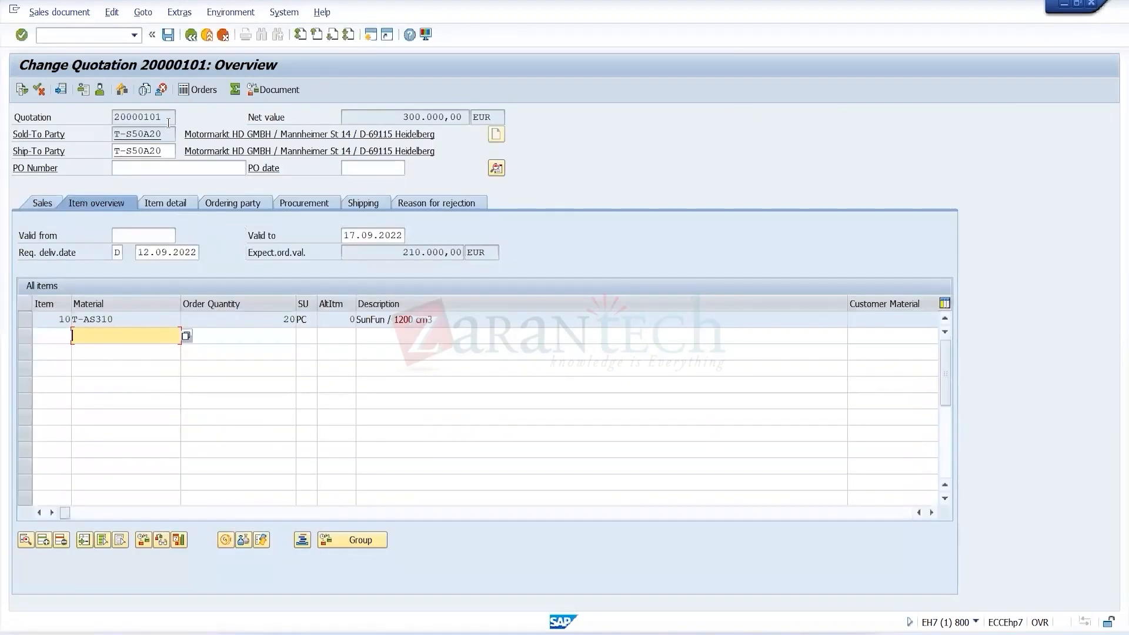
{"action": "left_click_drag", "start_coordinate": [168, 122], "coordinate": [95, 119]}
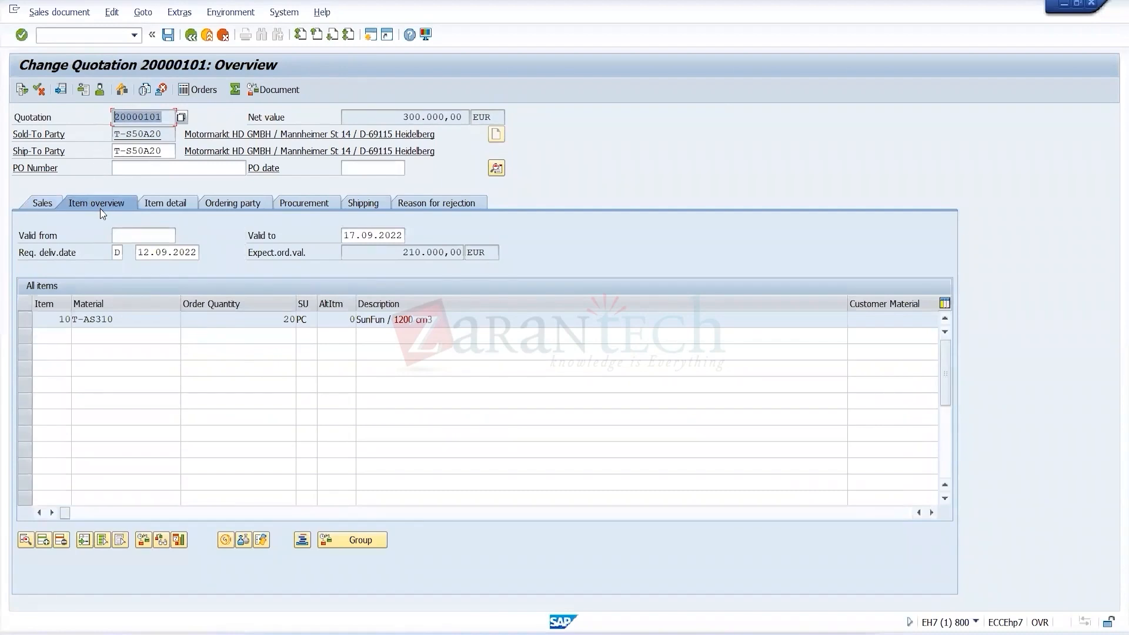
Highlight the quotation's document number again and leave the quotation for the SAP Easy Access screen.
{"action": "left_click", "coordinate": [165, 117]}
{"action": "left_click_drag", "start_coordinate": [165, 118], "coordinate": [104, 124]}
{"action": "left_click", "coordinate": [168, 117]}
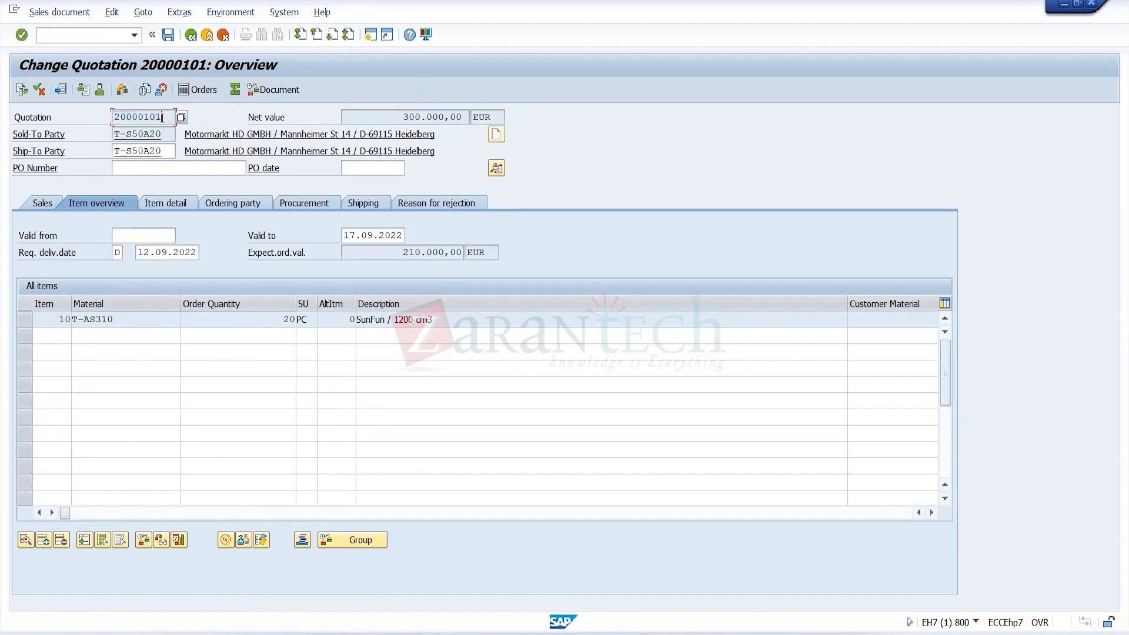
{"action": "left_click_drag", "start_coordinate": [168, 117], "coordinate": [111, 118]}
{"action": "left_click", "coordinate": [191, 35]}
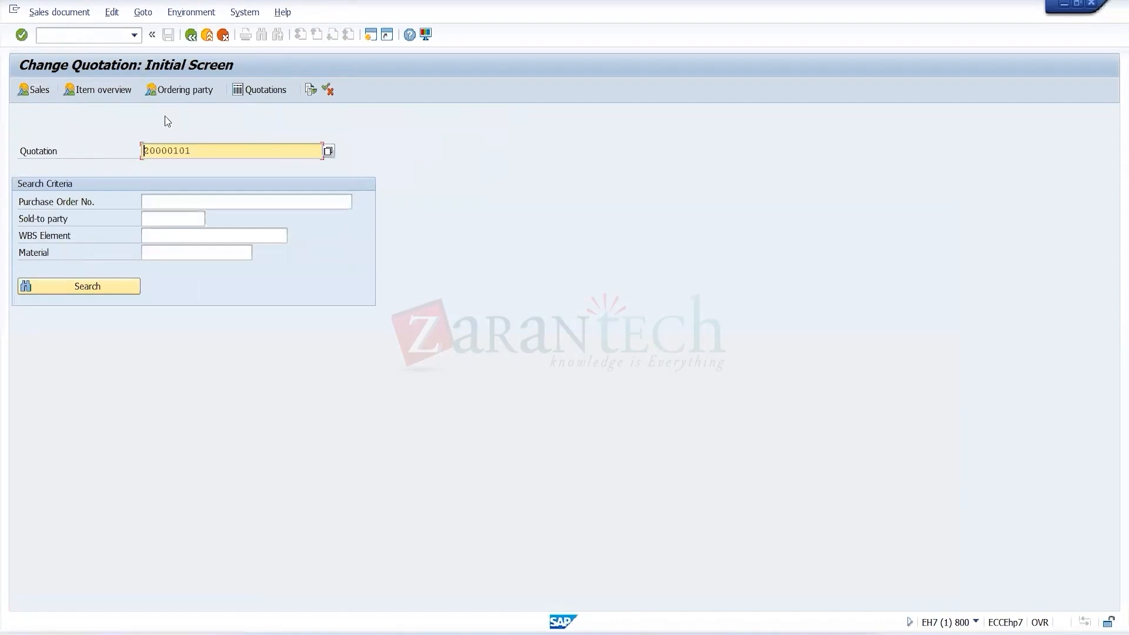
{"action": "left_click", "coordinate": [191, 35]}
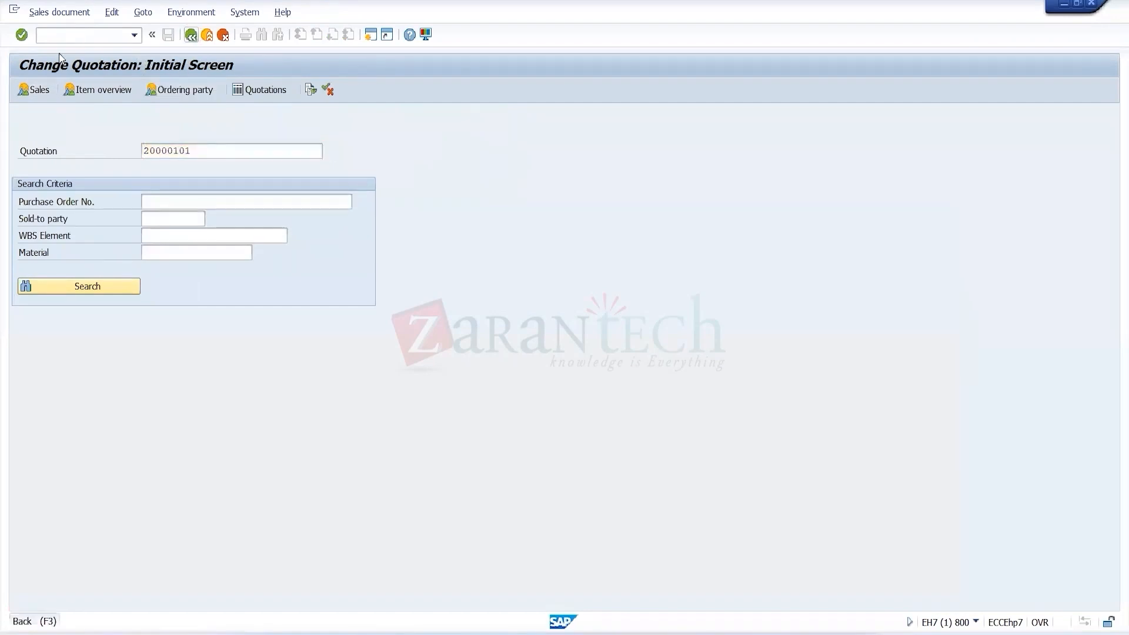
Start transaction VA01 for a standard order and choose Motormarkt HD GMBH as the sold-to party.
{"action": "type", "text": "va01"}
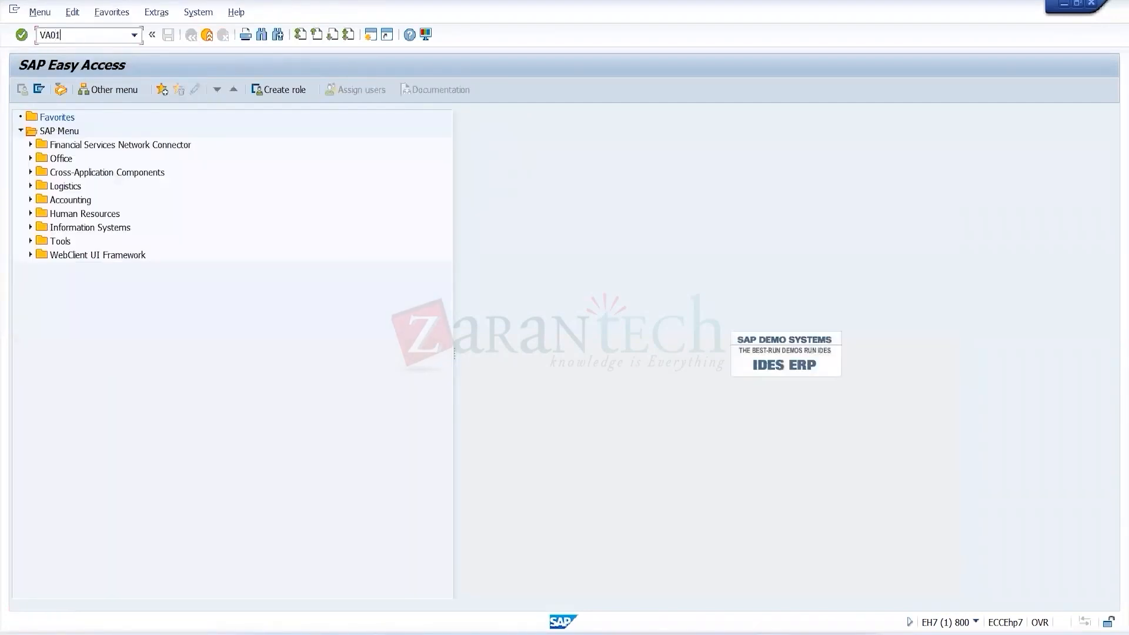
{"action": "key", "text": "Return"}
{"action": "key", "text": "Return"}
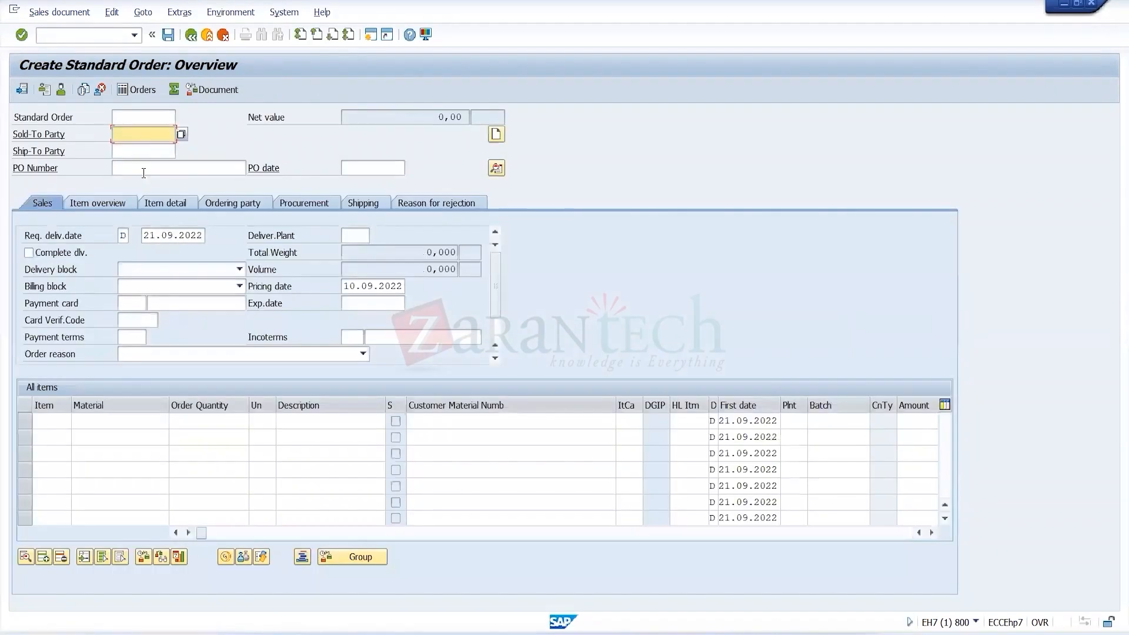
{"action": "left_click", "coordinate": [130, 137]}
{"action": "type", "text": "T"}
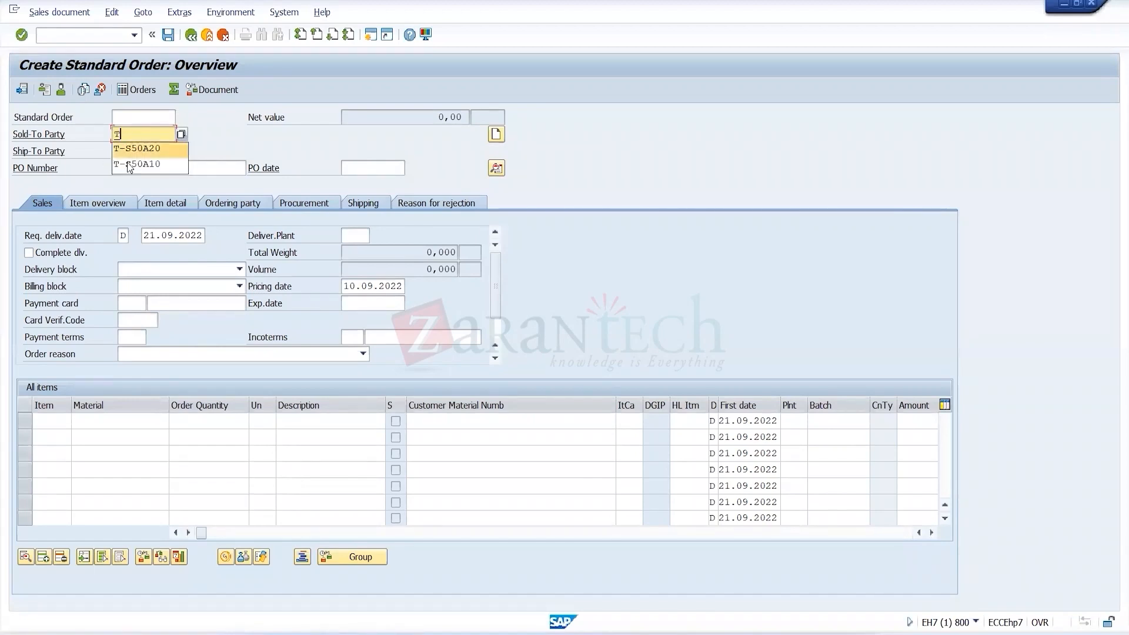
{"action": "left_click", "coordinate": [155, 174]}
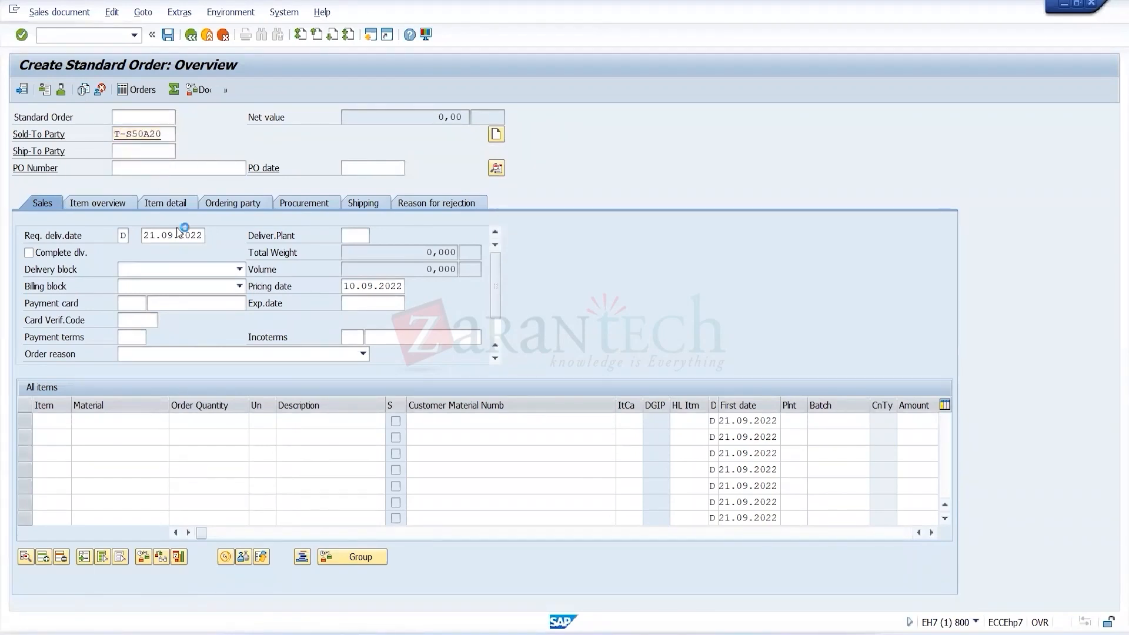
Add material T-AS310 with an order quantity of 10 and check the standard order for incomplete data.
{"action": "type", "text": "T"}
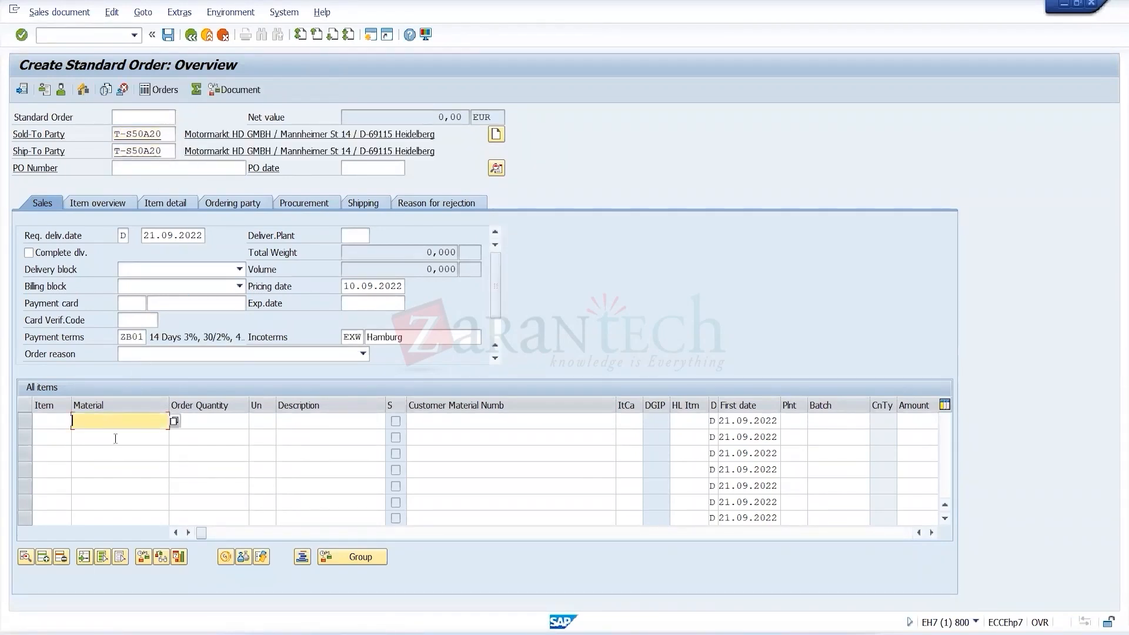
{"action": "left_click", "coordinate": [113, 438]}
{"action": "key", "text": "Tab"}
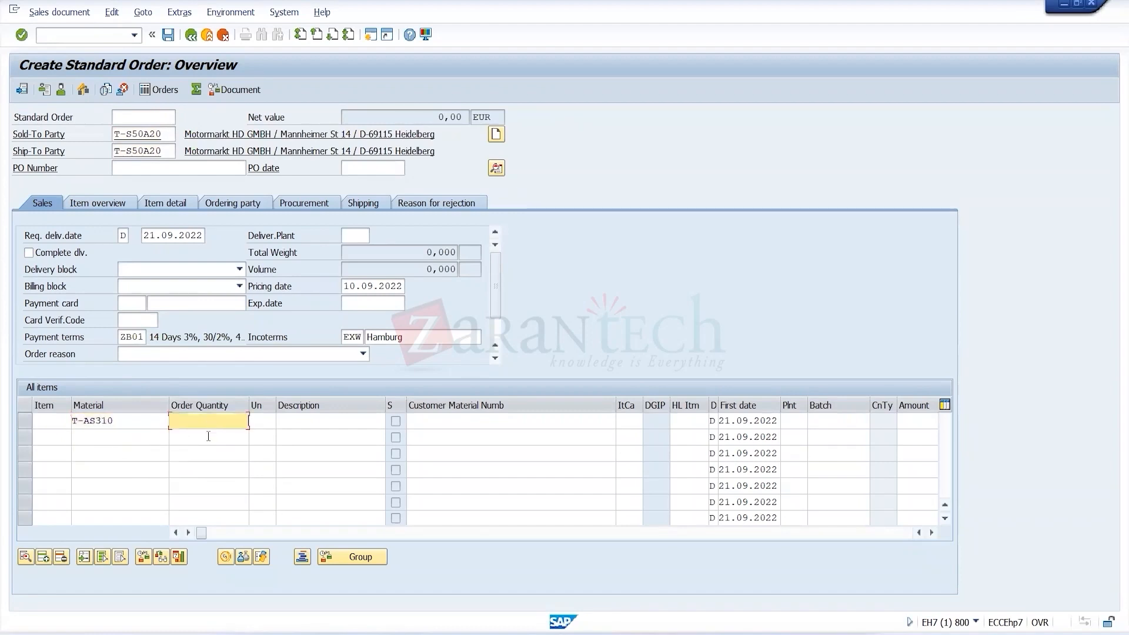
{"action": "type", "text": "10"}
{"action": "key", "text": "Return"}
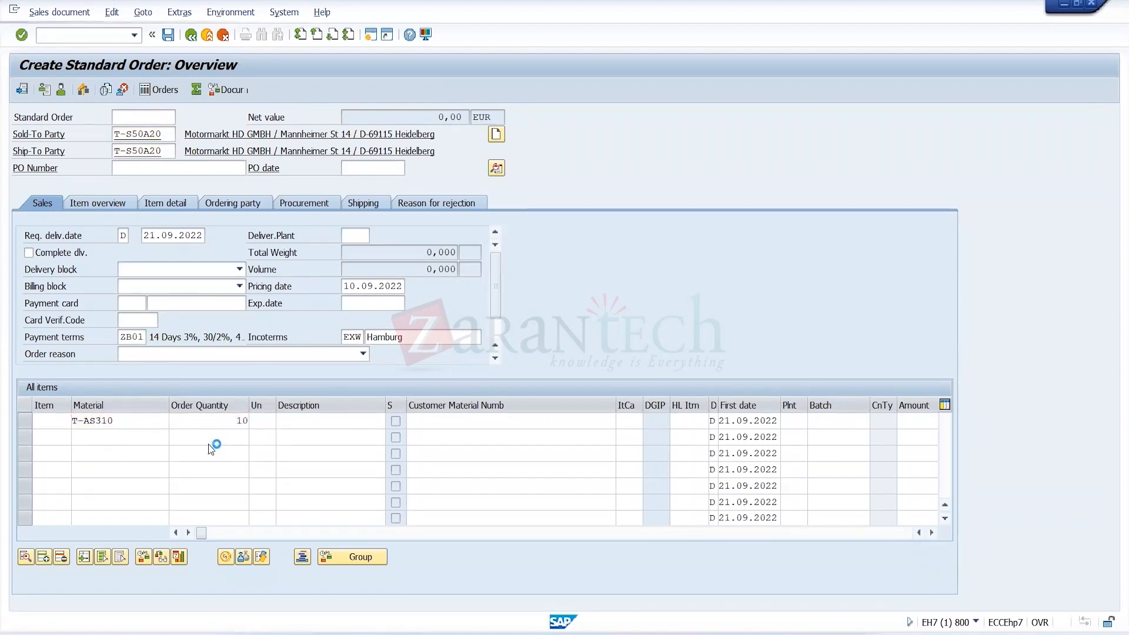
{"action": "left_click", "coordinate": [112, 12]}
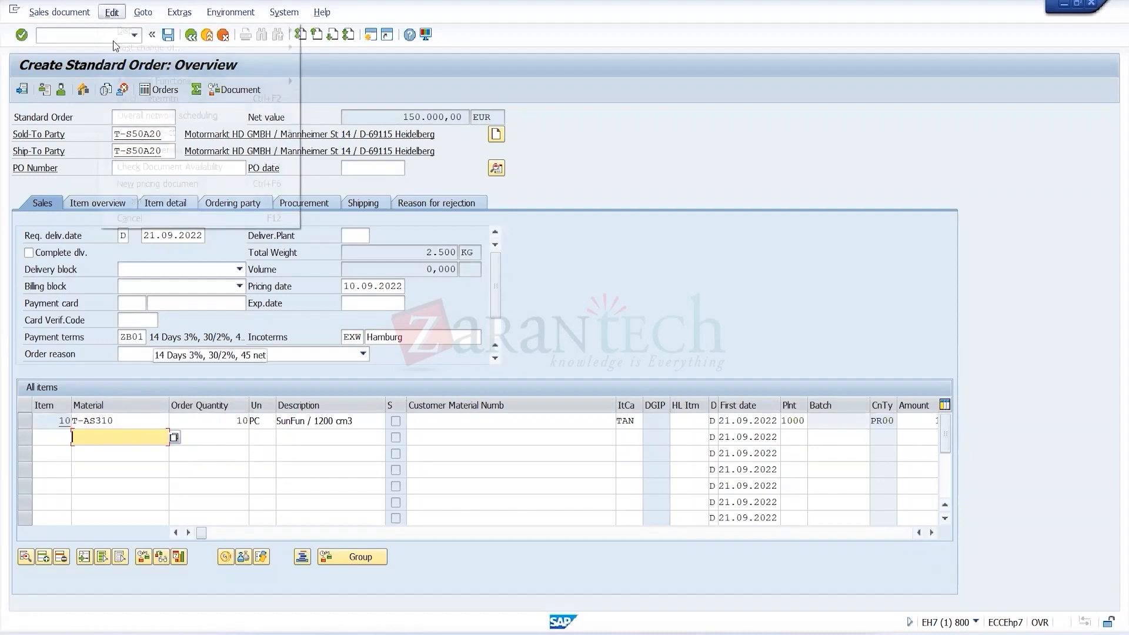
{"action": "left_click", "coordinate": [144, 201]}
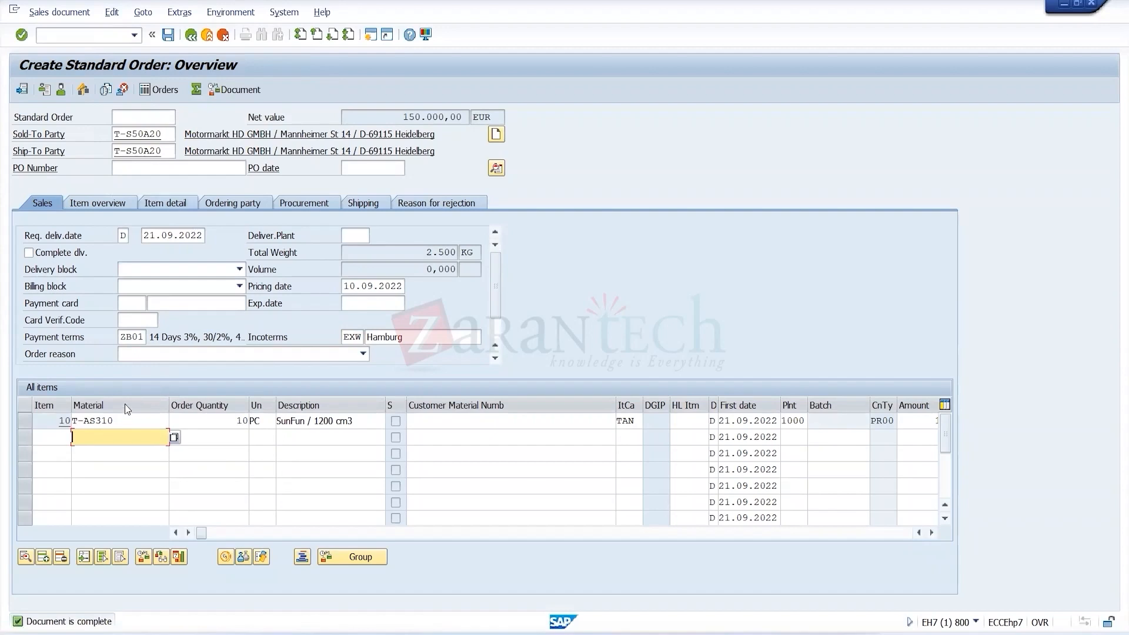
Save the standard order and highlight its document number in the save message's details.
{"action": "left_click", "coordinate": [171, 38]}
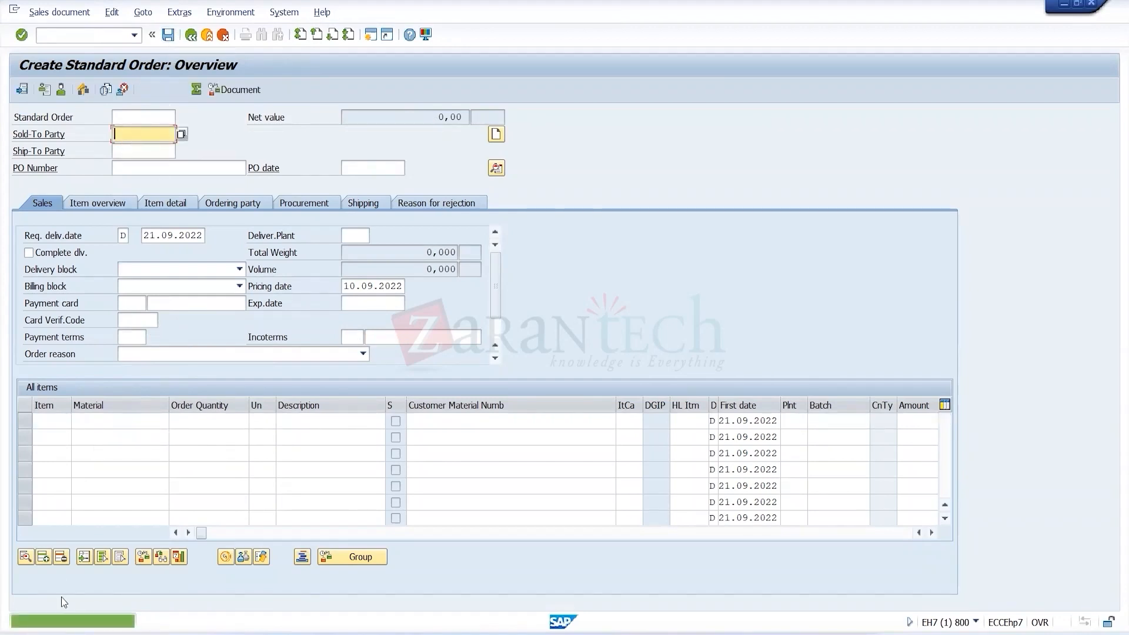
{"action": "left_click", "coordinate": [111, 625]}
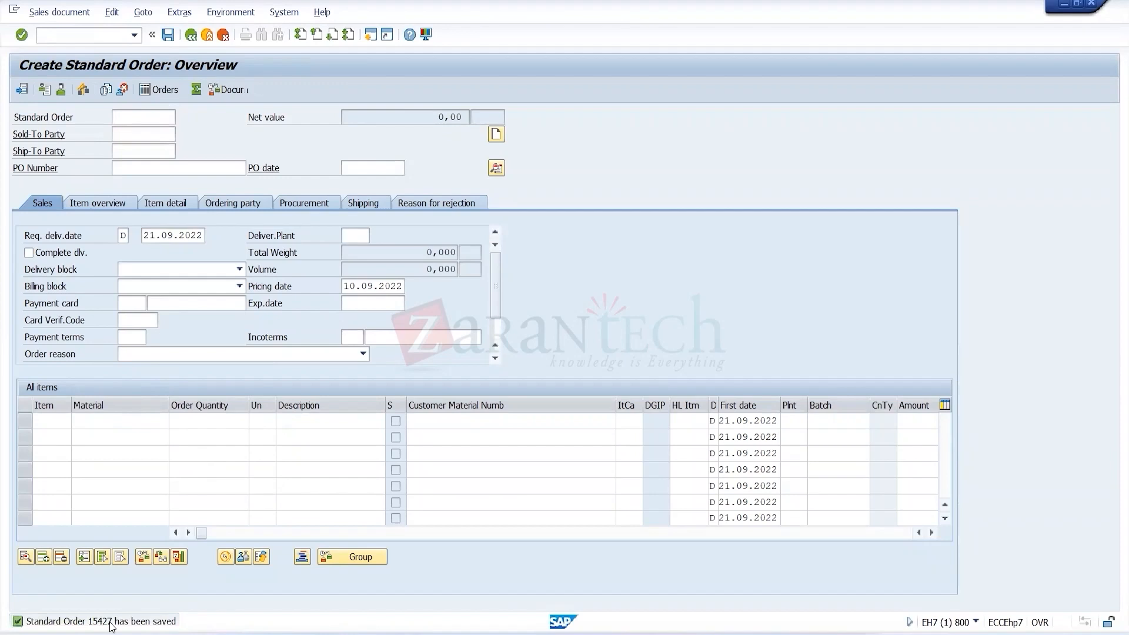
{"action": "double_click", "coordinate": [310, 161]}
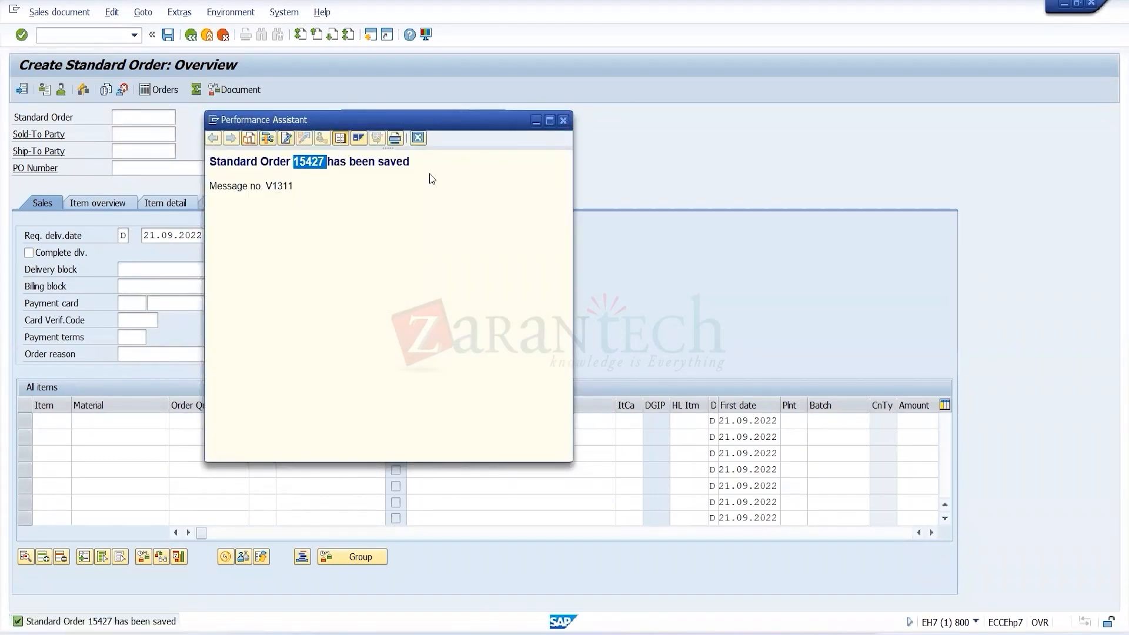
{"action": "left_click", "coordinate": [561, 122]}
Leave order creation and open the newly saved standard order in transaction VA02.
{"action": "left_click", "coordinate": [195, 36]}
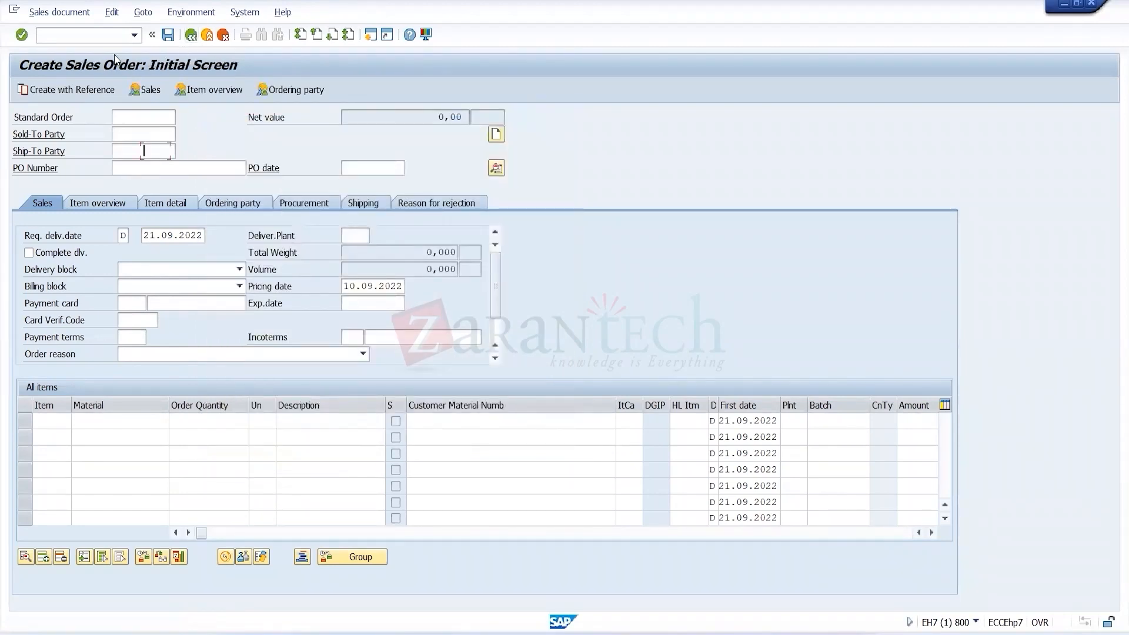
{"action": "left_click", "coordinate": [191, 34]}
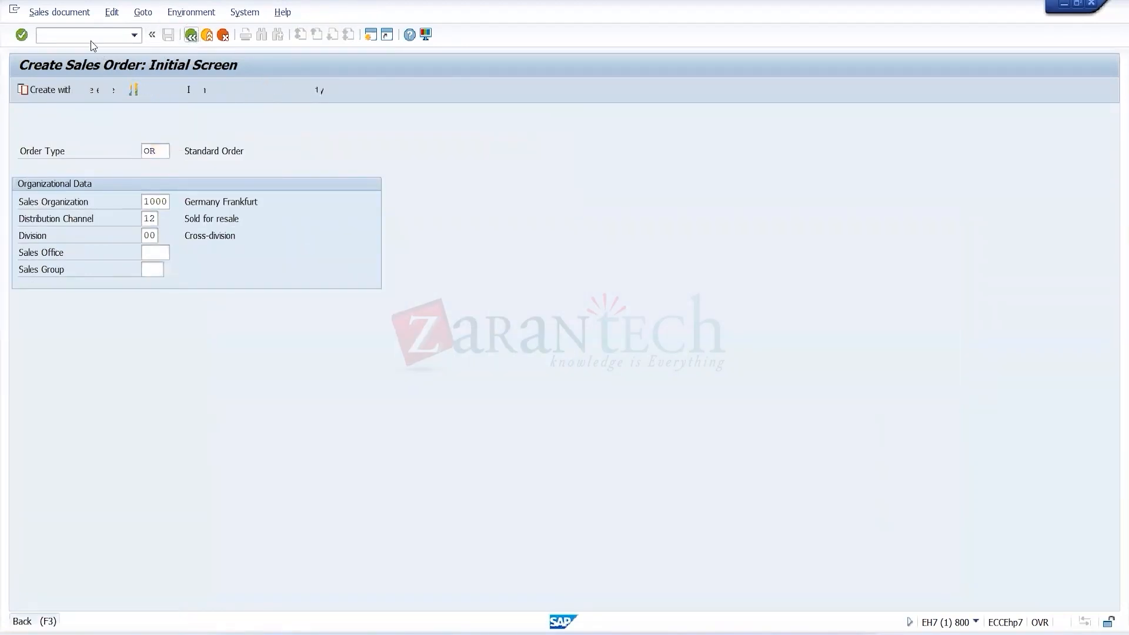
{"action": "left_click", "coordinate": [91, 36]}
{"action": "type", "text": "VA02"}
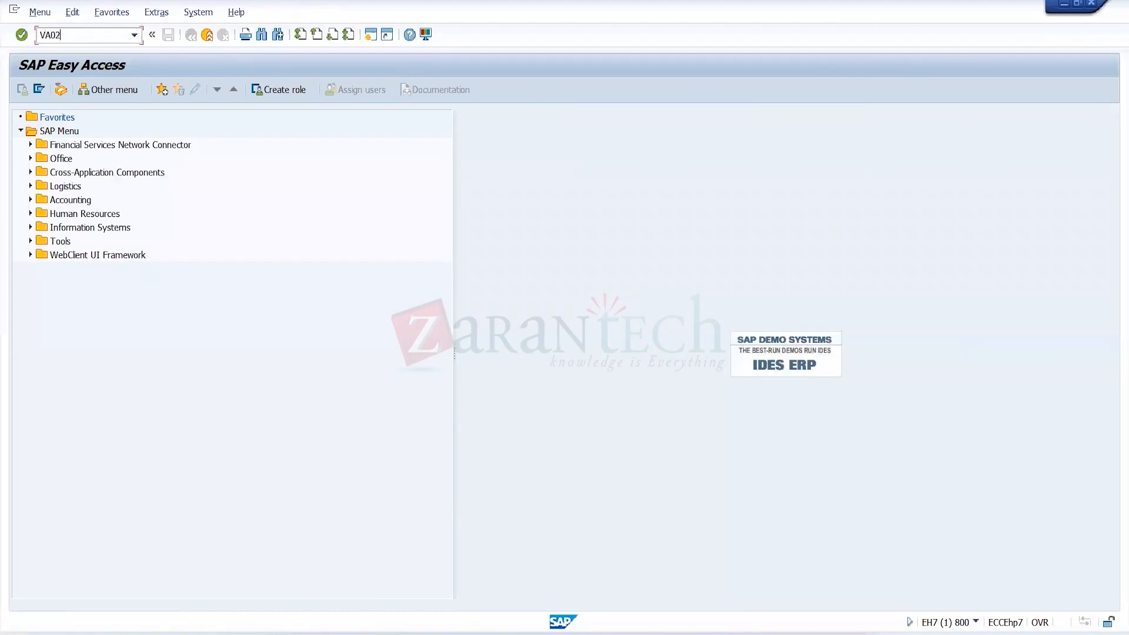
{"action": "key", "text": "Return"}
{"action": "key", "text": "Return"}
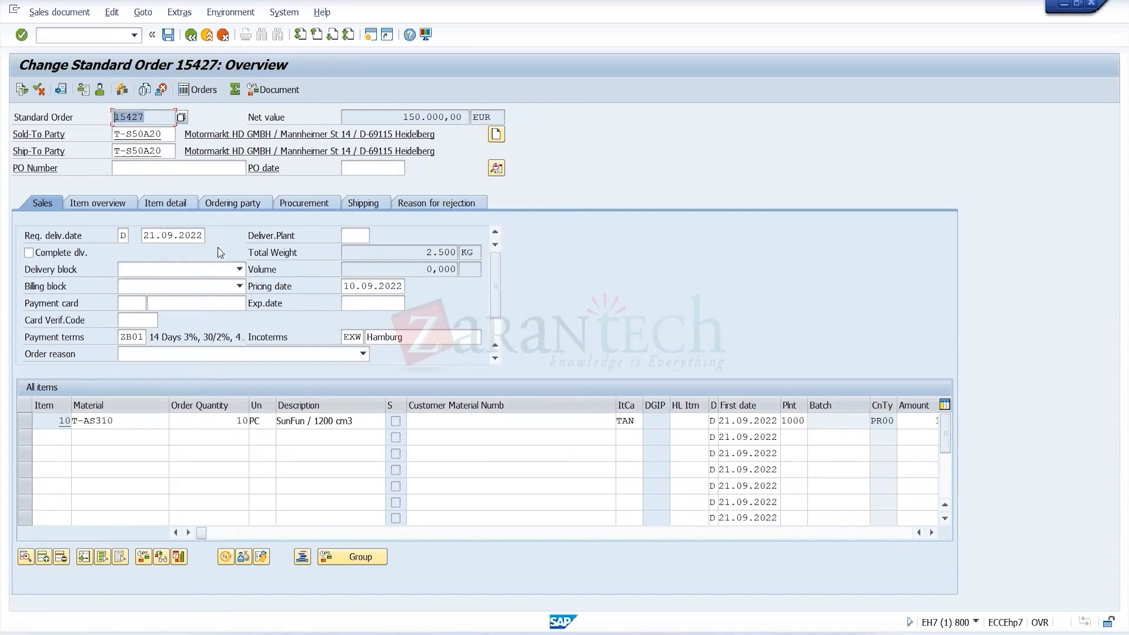
Point out the saved standard order's document number by highlighting it in the overview.
{"action": "left_click", "coordinate": [157, 120]}
{"action": "double_click", "coordinate": [118, 116]}
{"action": "left_click", "coordinate": [150, 119]}
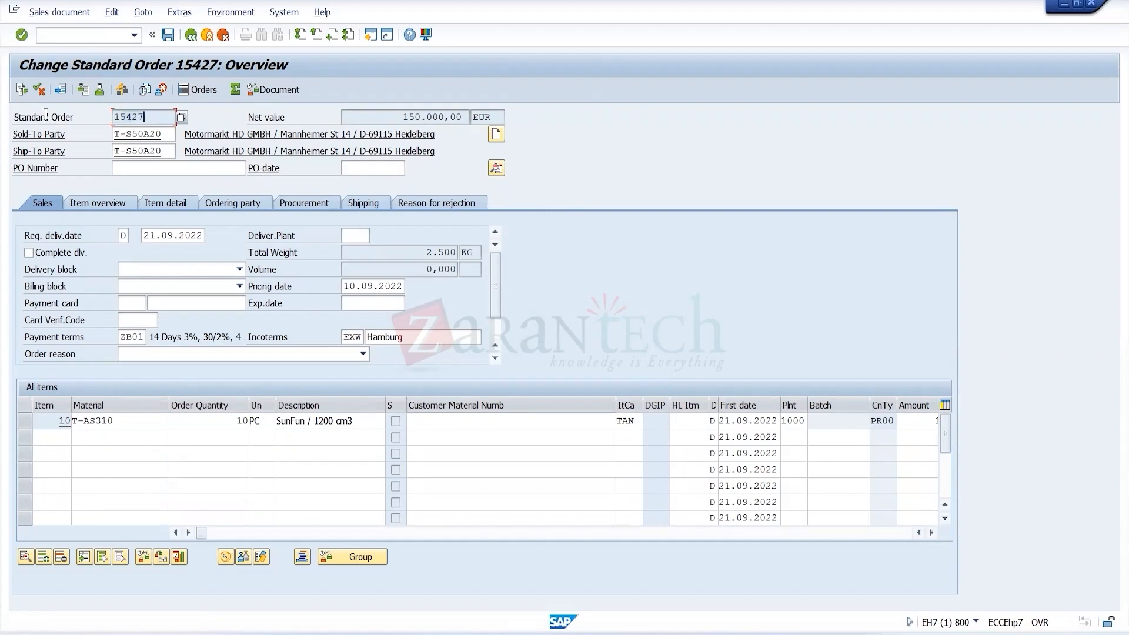
Examine the standard order's document flow for the whole order and for item 10, returning to the overview.
{"action": "left_click", "coordinate": [22, 92]}
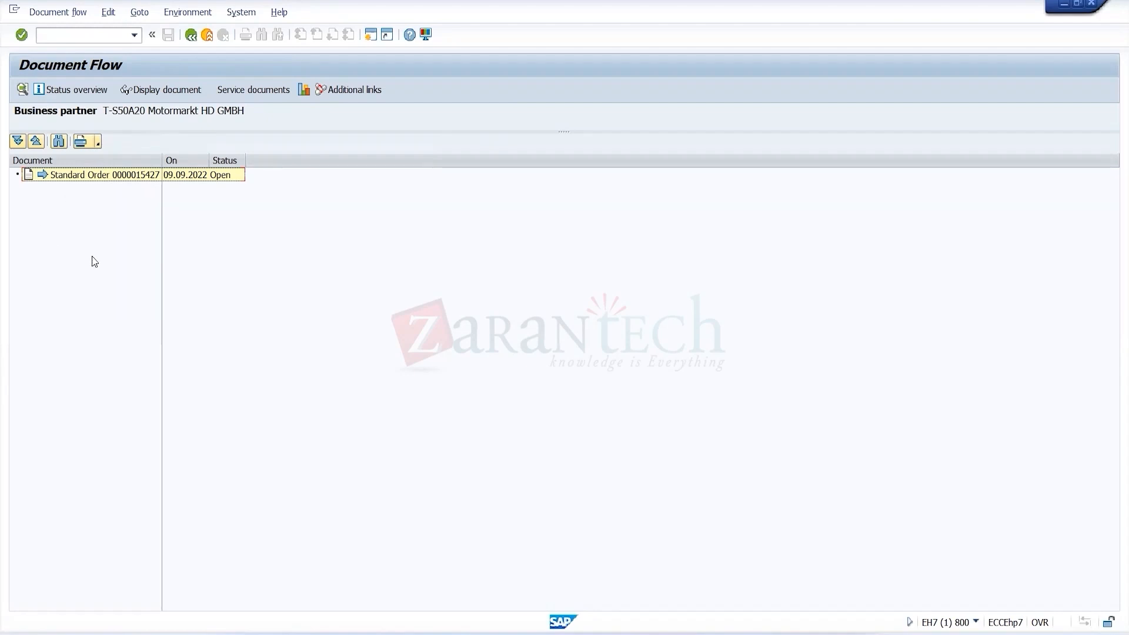
{"action": "left_click", "coordinate": [191, 35]}
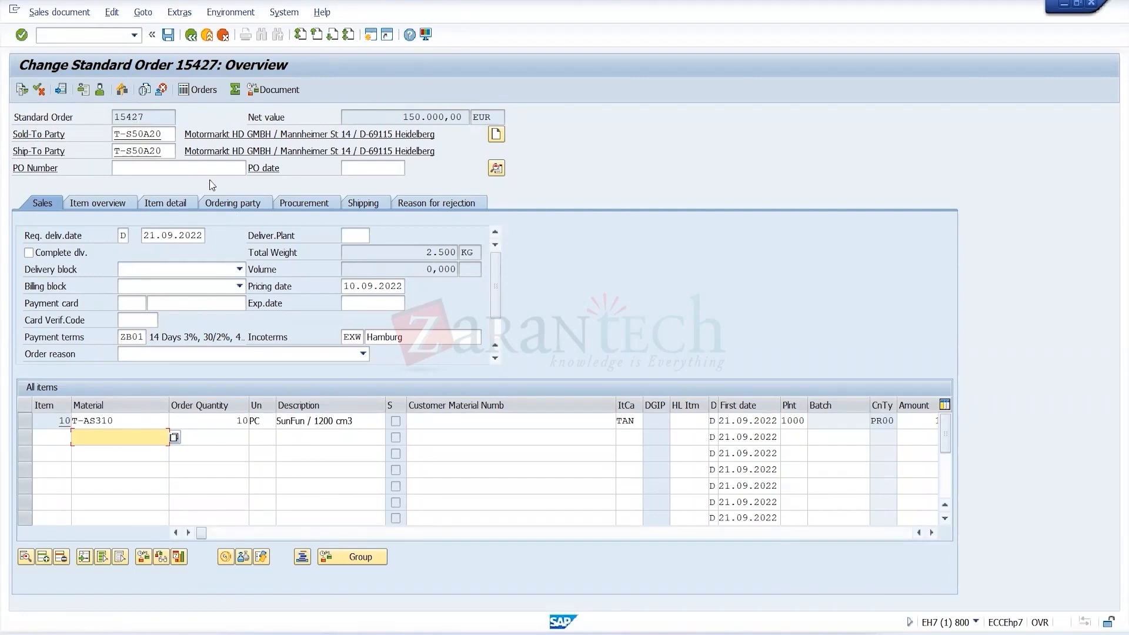
{"action": "left_click", "coordinate": [24, 90]}
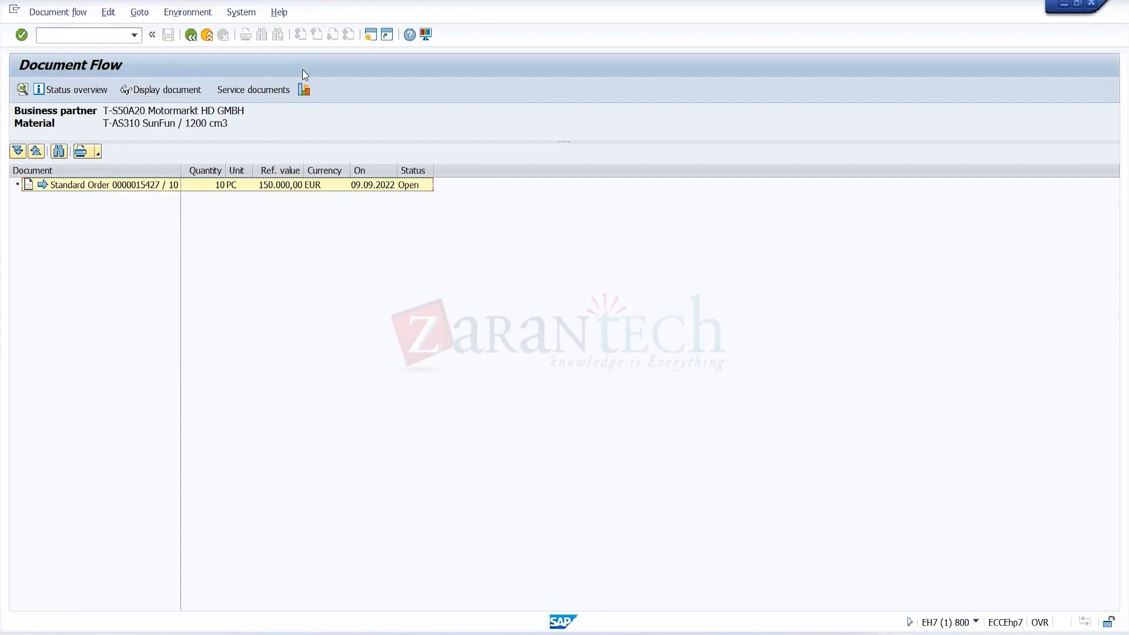
{"action": "left_click", "coordinate": [191, 36]}
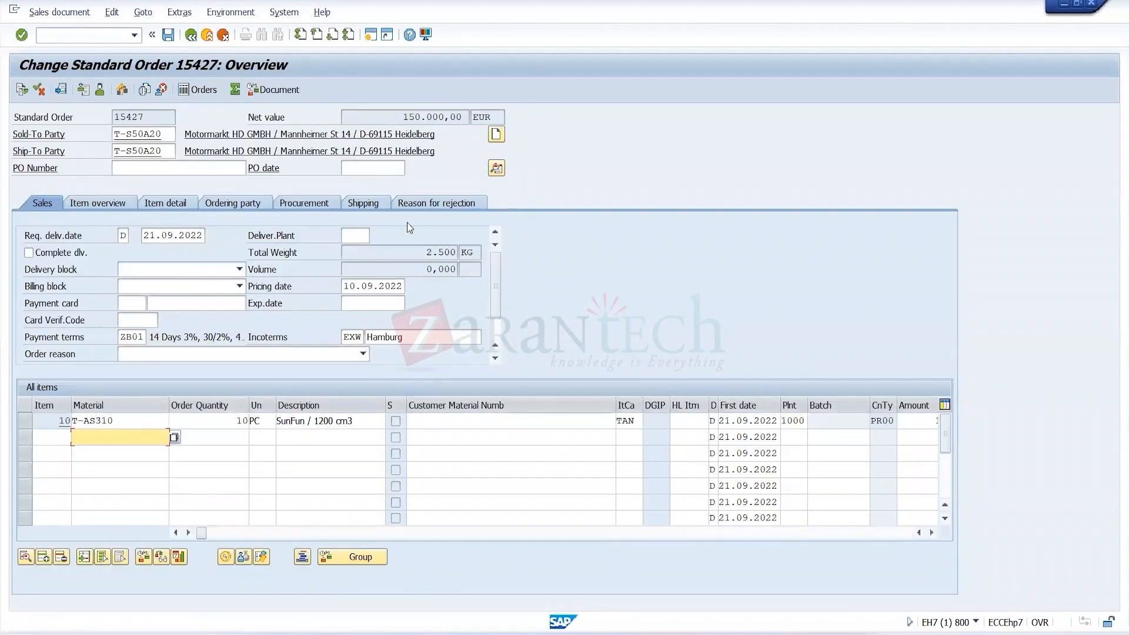
Examine the overall, rejection and completeness statuses in the order's header data and return to the overview.
{"action": "left_click", "coordinate": [497, 170]}
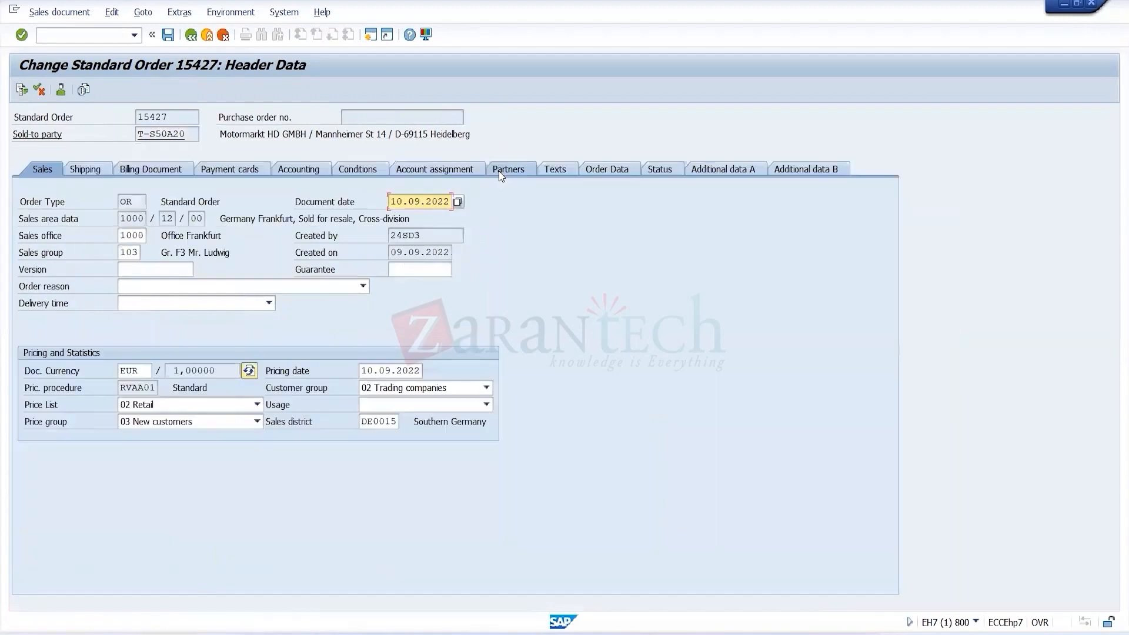
{"action": "left_click", "coordinate": [660, 169]}
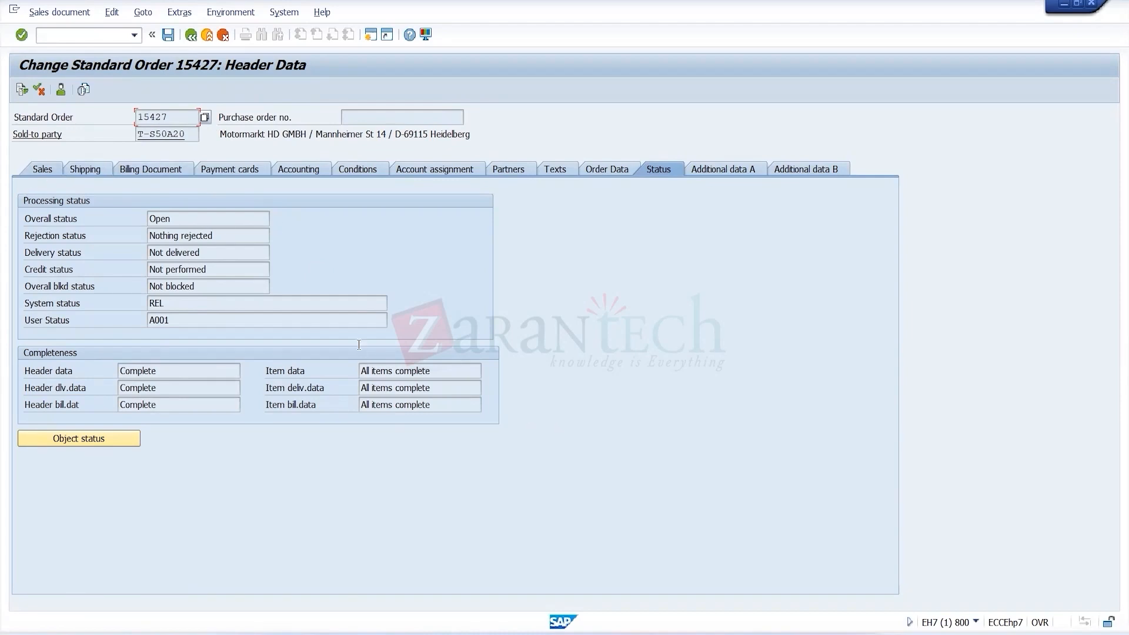
{"action": "double_click", "coordinate": [150, 220]}
{"action": "left_click", "coordinate": [200, 222]}
{"action": "left_click_drag", "start_coordinate": [148, 219], "coordinate": [131, 218]}
{"action": "left_click_drag", "start_coordinate": [225, 237], "coordinate": [138, 241]}
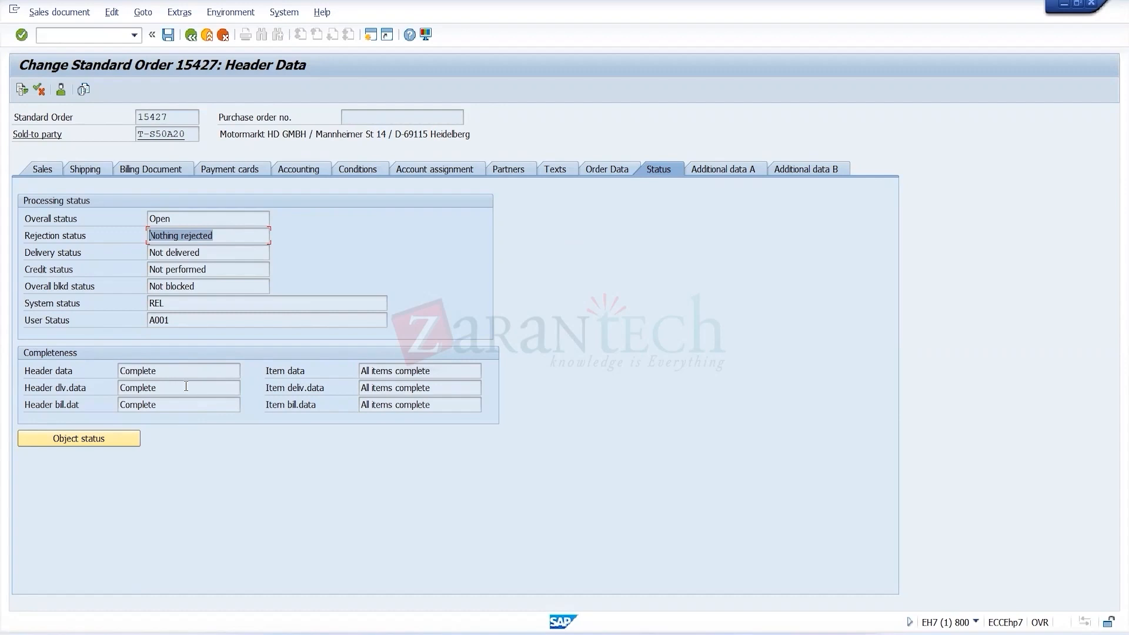
{"action": "left_click", "coordinate": [127, 371]}
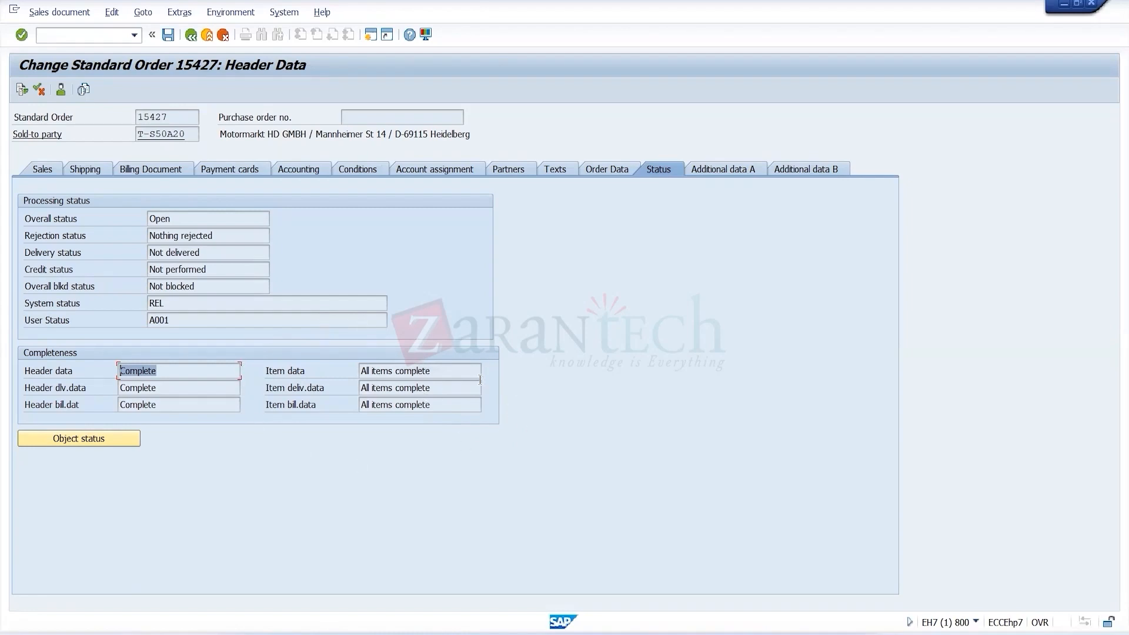
{"action": "left_click", "coordinate": [191, 36]}
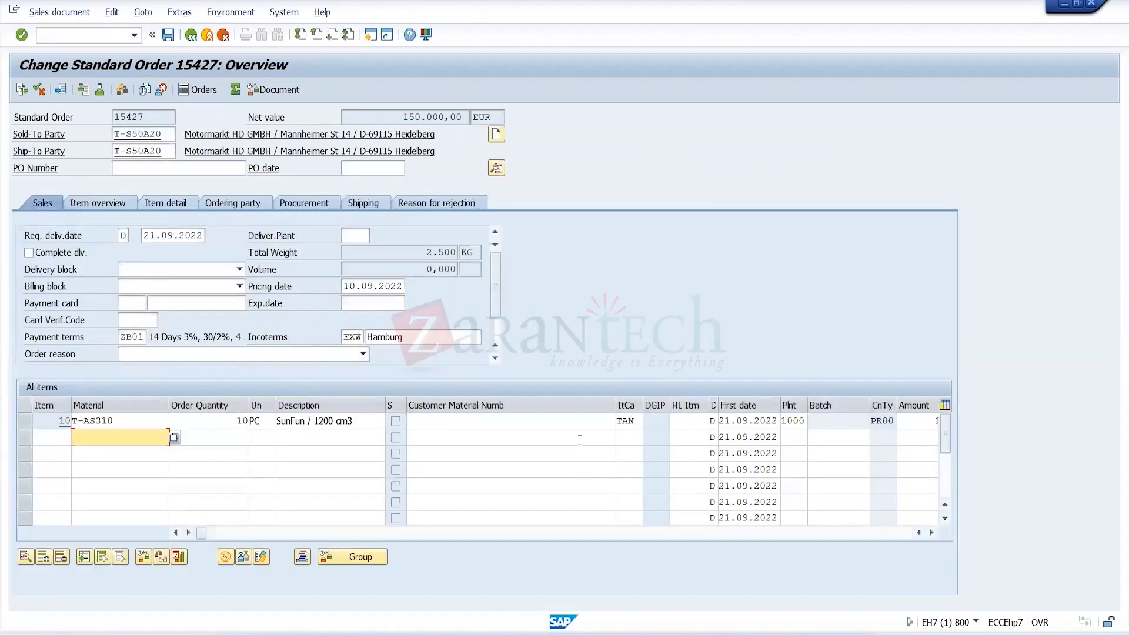
Widen the item category column and try AFN as an example category in the empty row, clearing it again.
{"action": "left_click_drag", "start_coordinate": [643, 409], "coordinate": [600, 437]}
{"action": "left_click", "coordinate": [627, 422]}
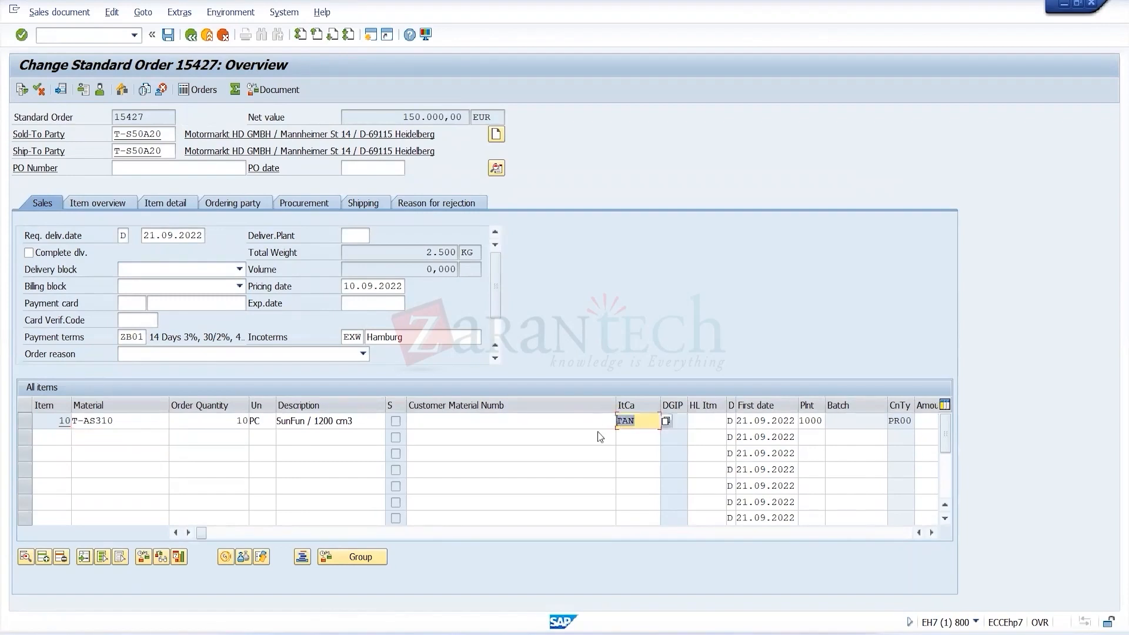
{"action": "left_click", "coordinate": [640, 438]}
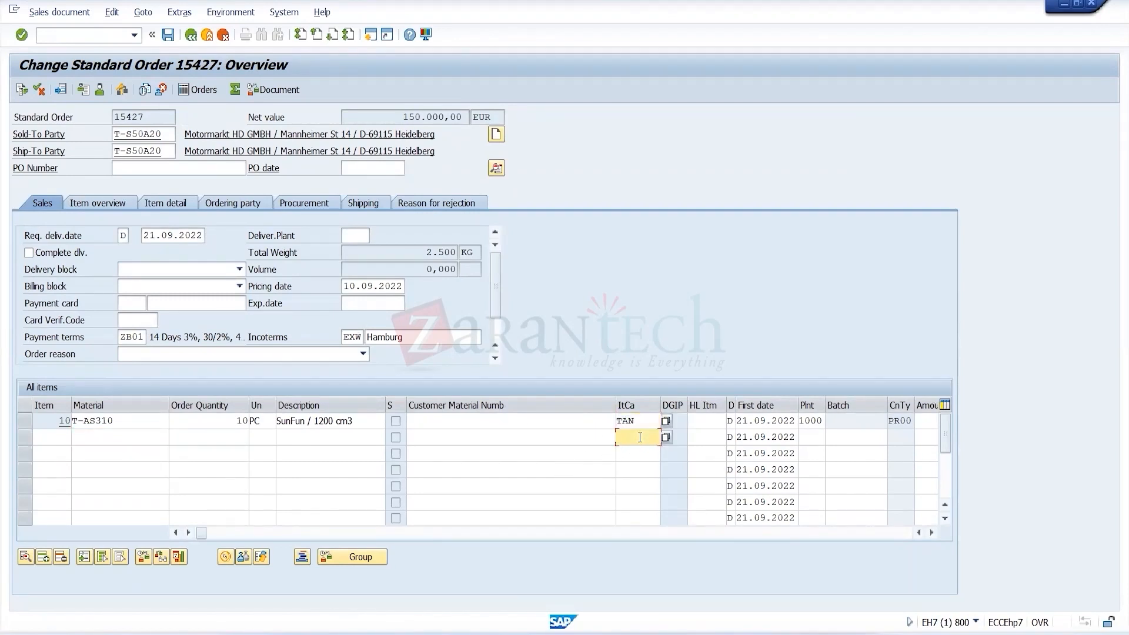
{"action": "type", "text": "AFN"}
{"action": "key", "text": "BackSpace"}
{"action": "key", "text": "BackSpace"}
{"action": "key", "text": "BackSpace"}
Open a new SAP session and start transaction VOV7 to maintain item categories.
{"action": "left_click", "coordinate": [371, 36]}
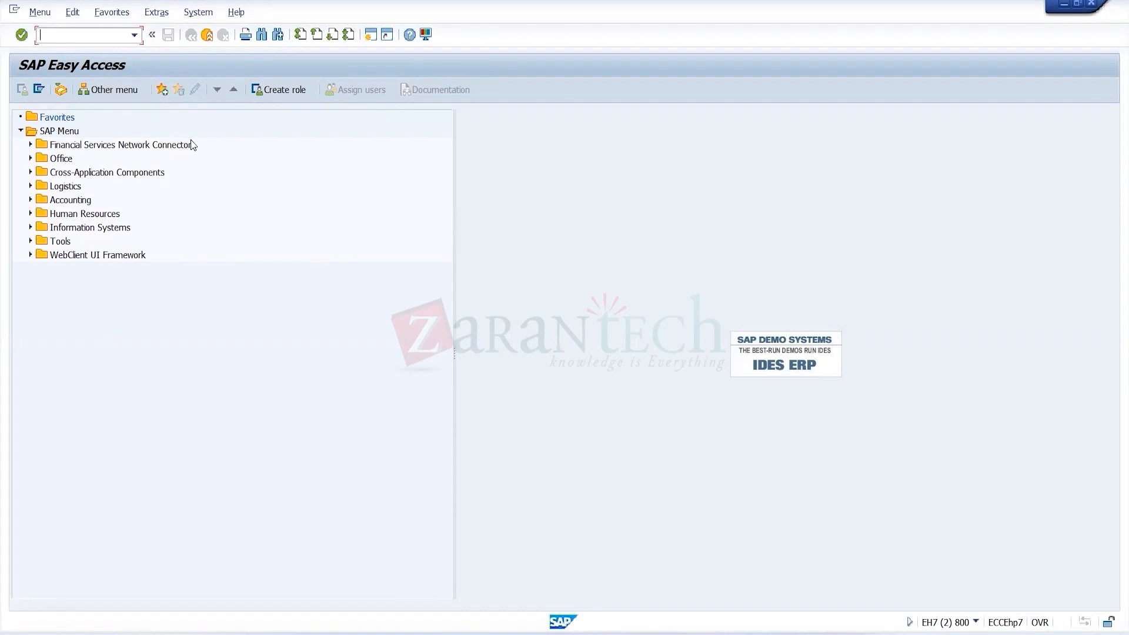
{"action": "type", "text": "VA"}
{"action": "key", "text": "BackSpace"}
{"action": "type", "text": "OV7"}
{"action": "key", "text": "BackSpace"}
{"action": "type", "text": "8"}
{"action": "key", "text": "BackSpace"}
{"action": "type", "text": "7"}
{"action": "key", "text": "Return"}
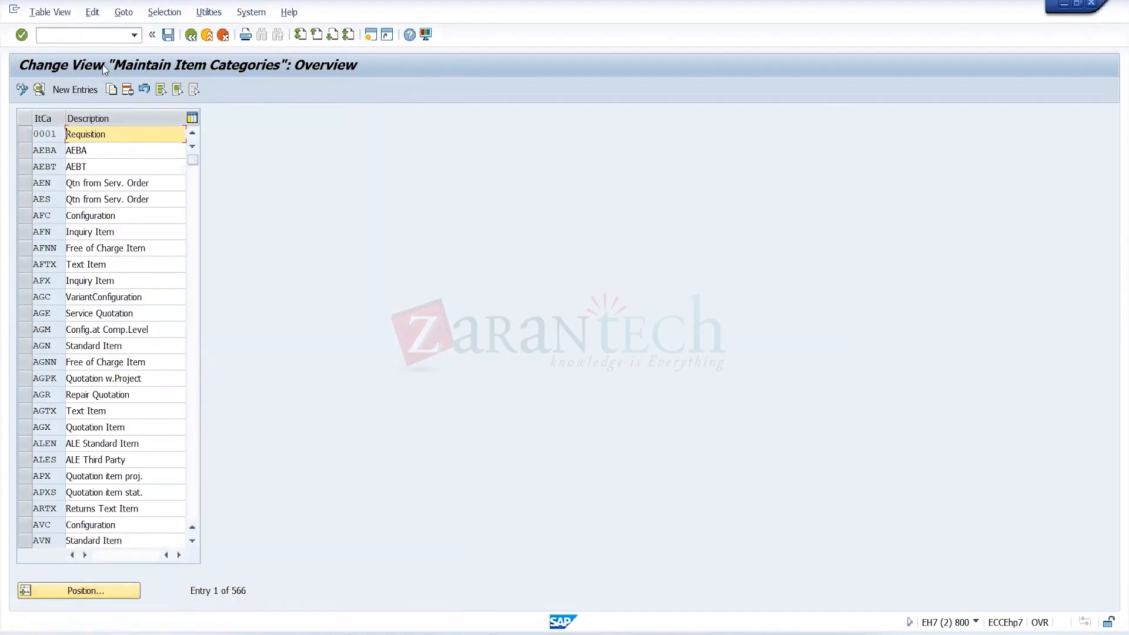
Position the item category list at TAN and open the details of that standard item category.
{"action": "left_click", "coordinate": [65, 36]}
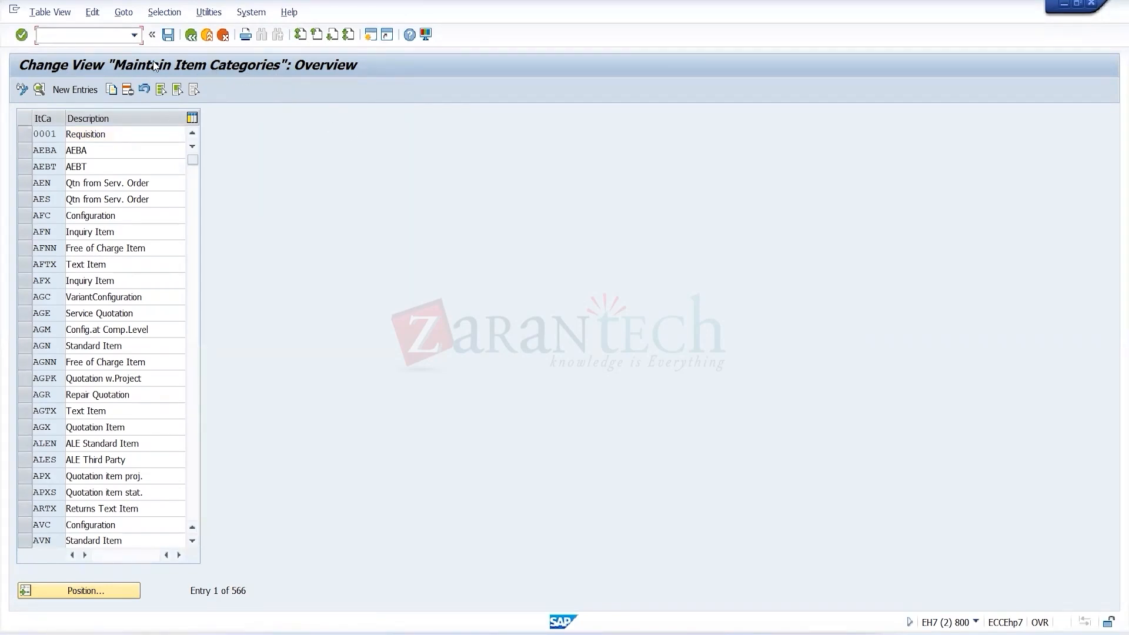
{"action": "type", "text": "VOV7"}
{"action": "left_click", "coordinate": [62, 591]}
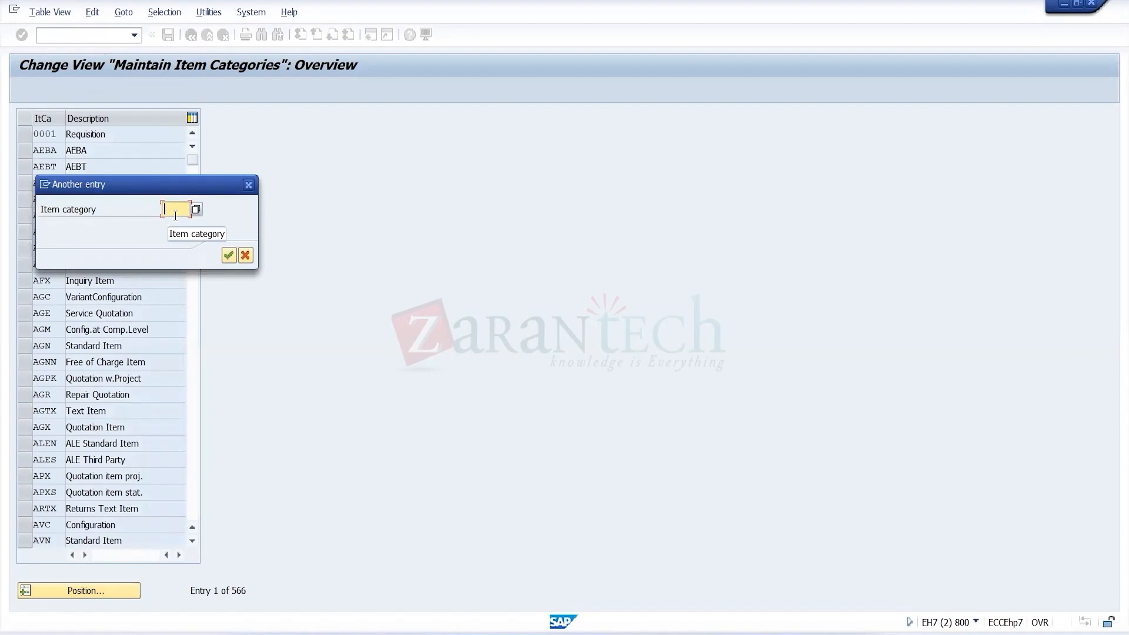
{"action": "type", "text": "TAN"}
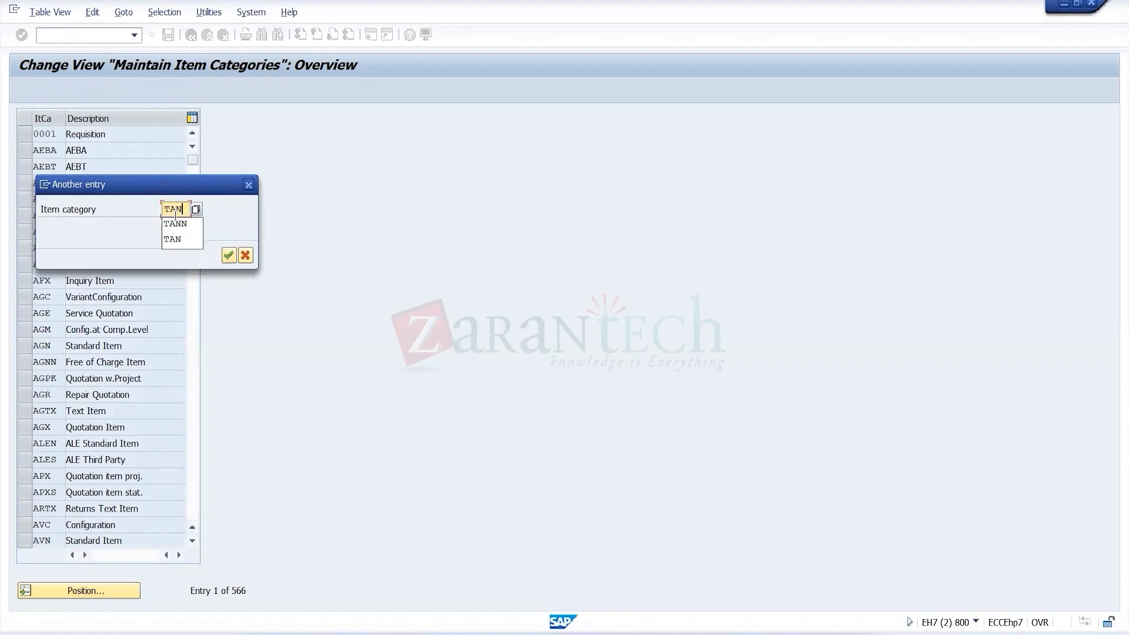
{"action": "left_click", "coordinate": [230, 253]}
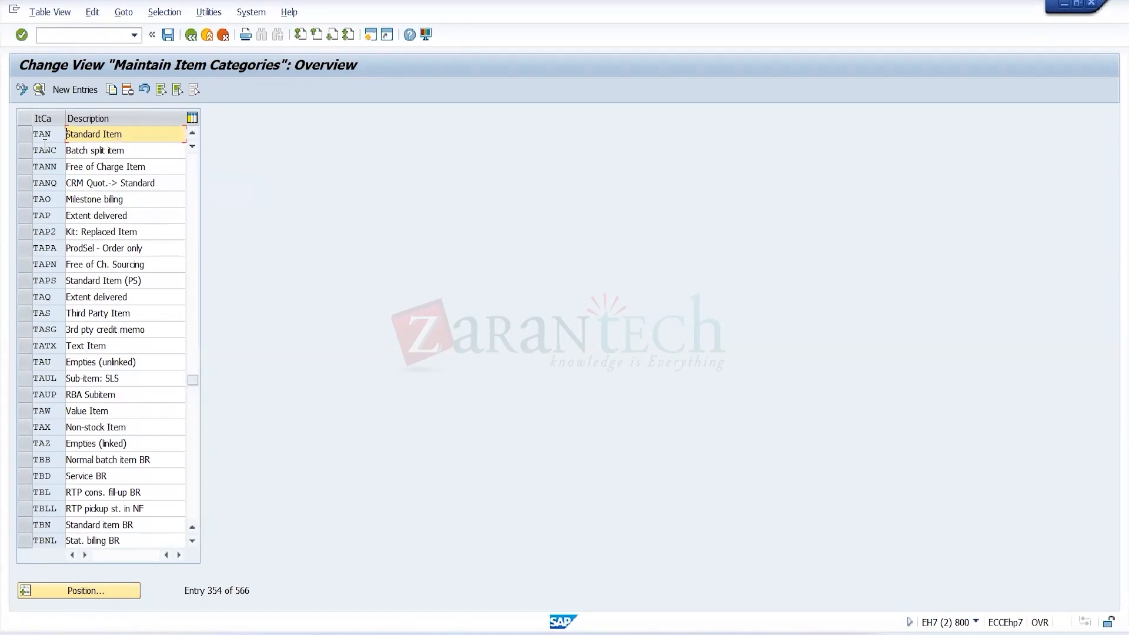
{"action": "double_click", "coordinate": [91, 139]}
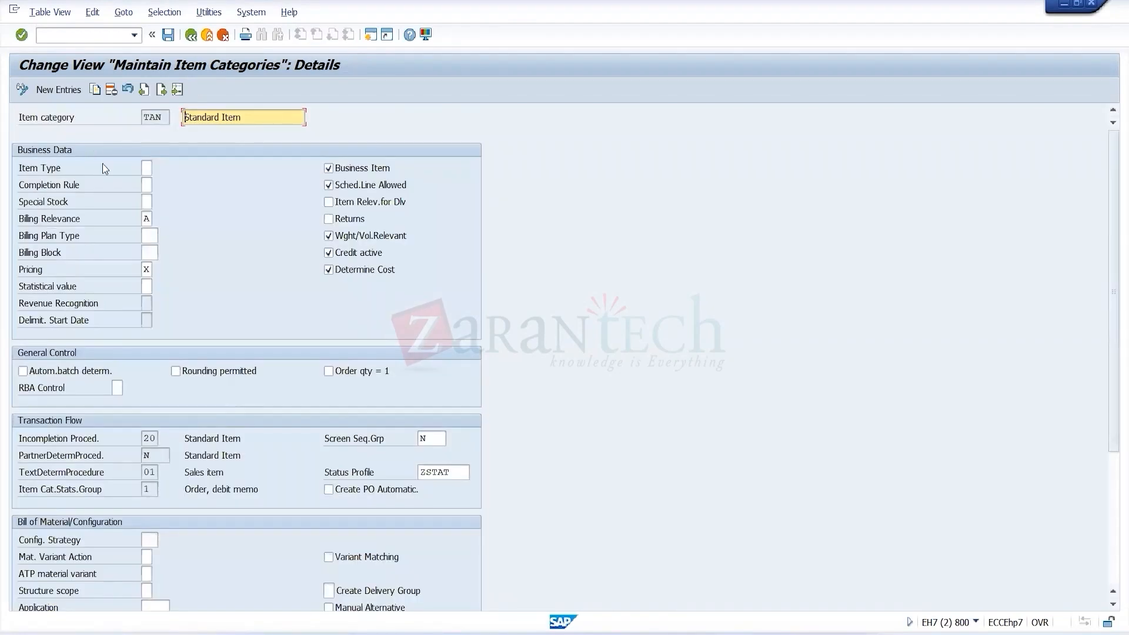
Return to the item category overview, reopen the details of TAN and highlight its item category key.
{"action": "left_click", "coordinate": [191, 35]}
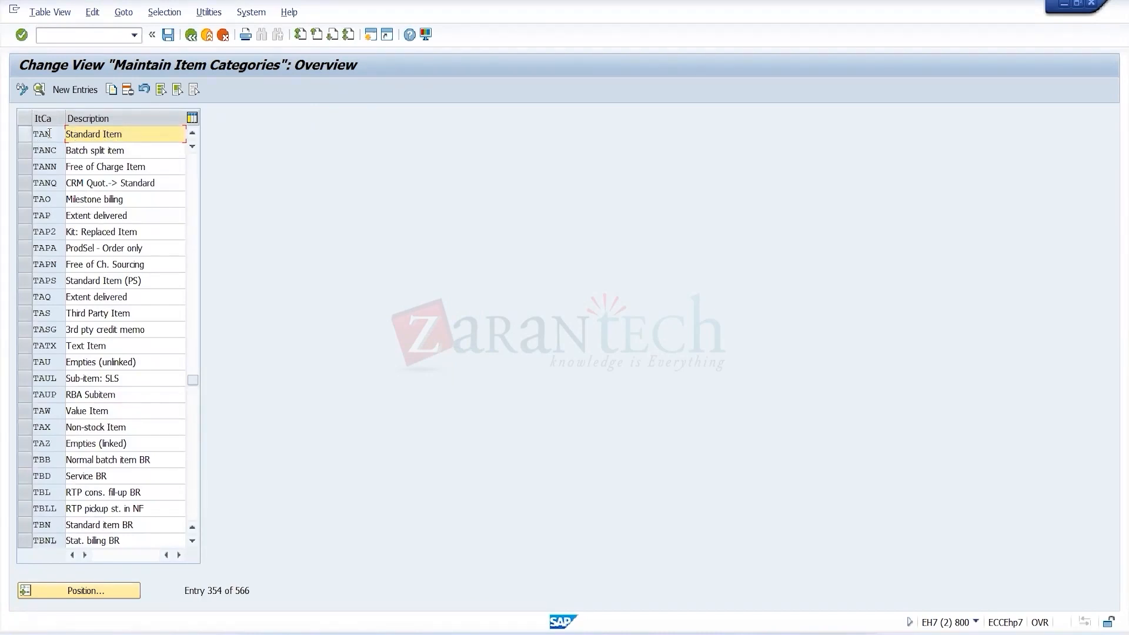
{"action": "left_click", "coordinate": [53, 135]}
{"action": "double_click", "coordinate": [55, 137]}
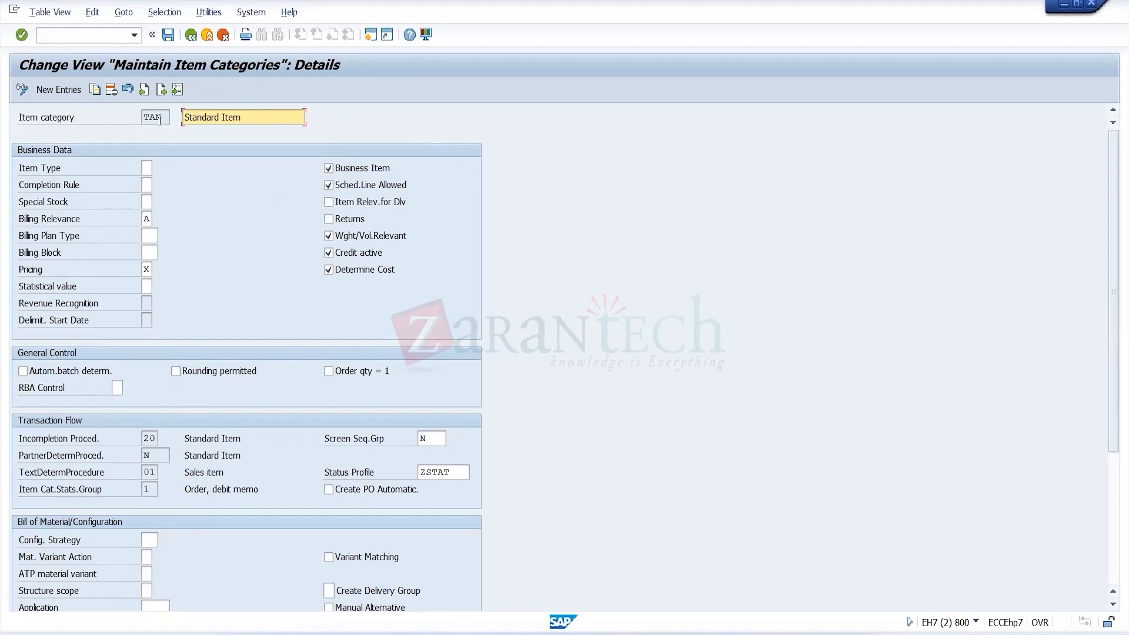
{"action": "left_click_drag", "start_coordinate": [164, 117], "coordinate": [143, 118]}
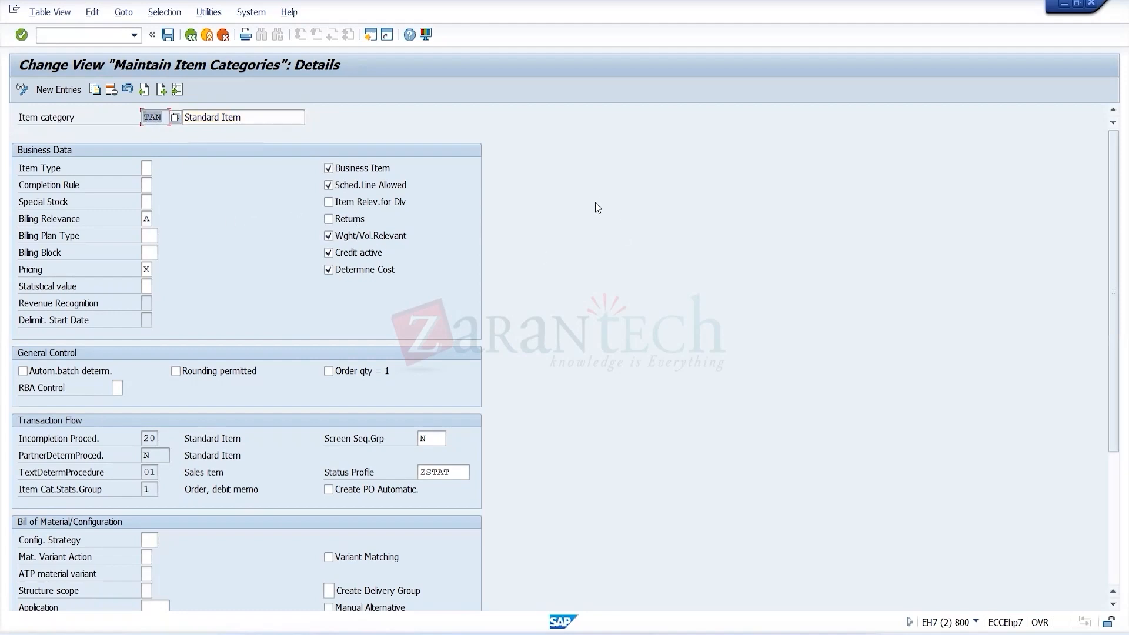
Switch to the standard order session, check item 10's item category, open its item data and return to the overview.
{"action": "left_click", "coordinate": [250, 633]}
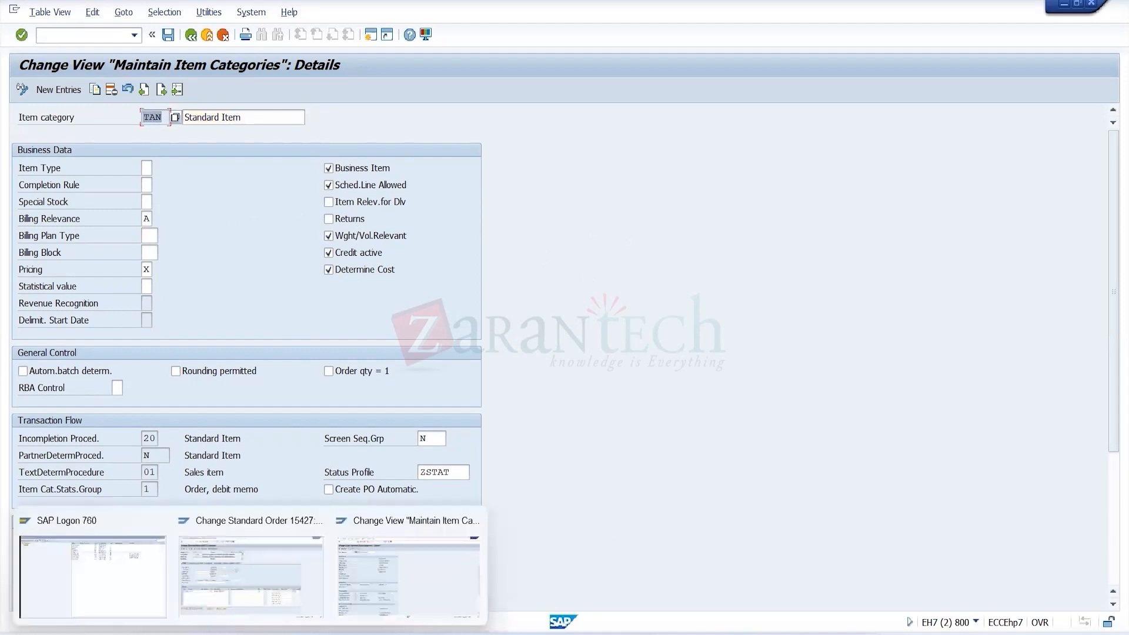
{"action": "left_click", "coordinate": [271, 601]}
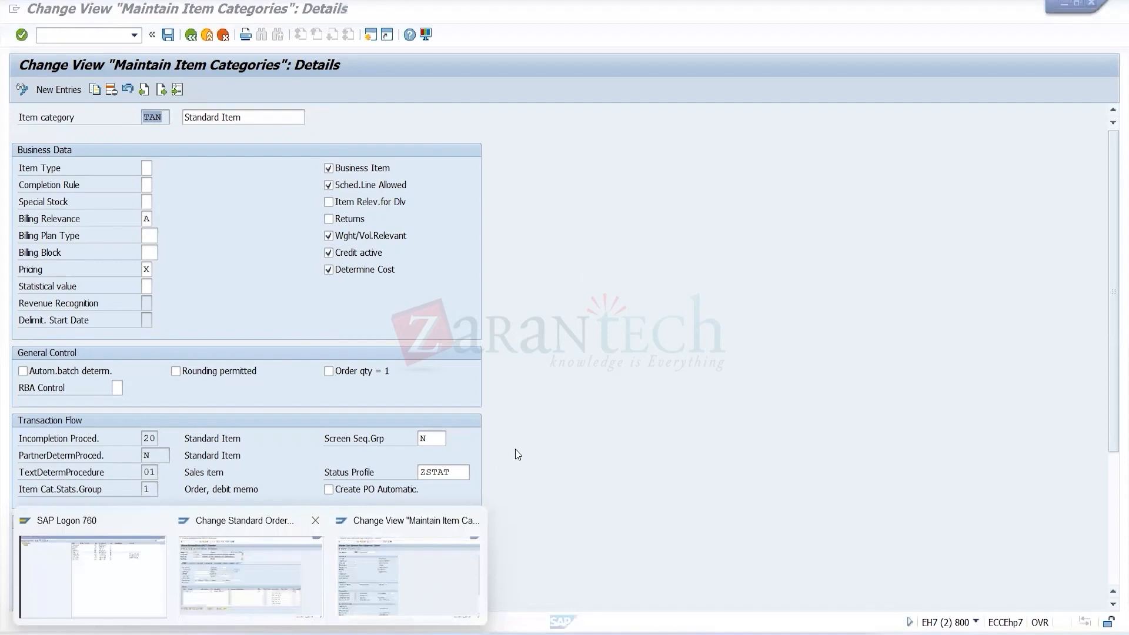
{"action": "double_click", "coordinate": [640, 421]}
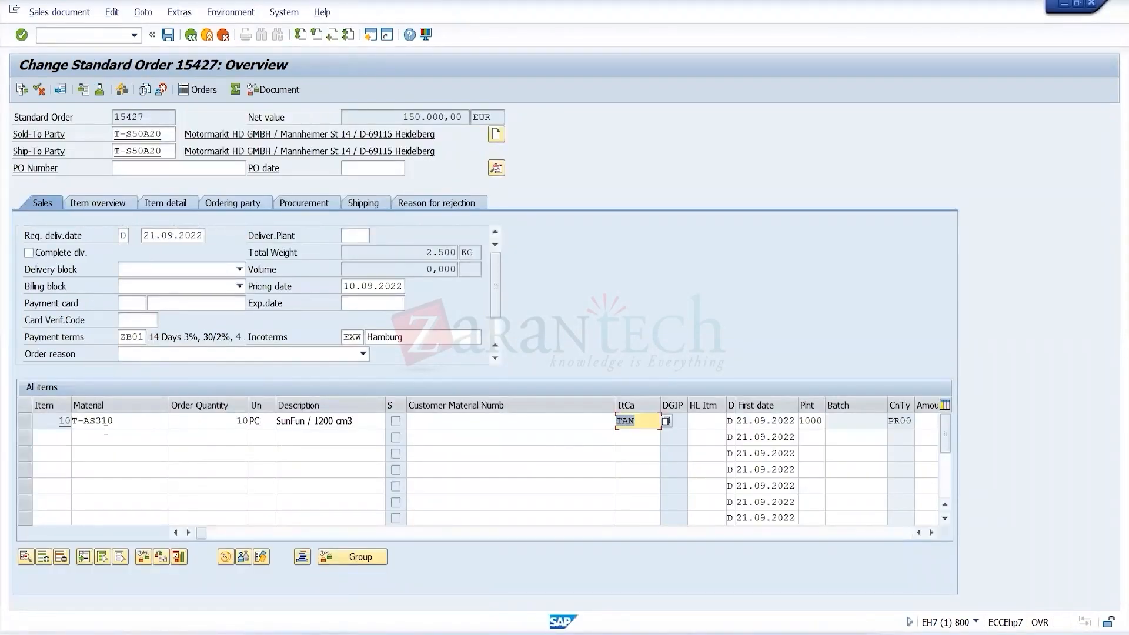
{"action": "left_click", "coordinate": [28, 427]}
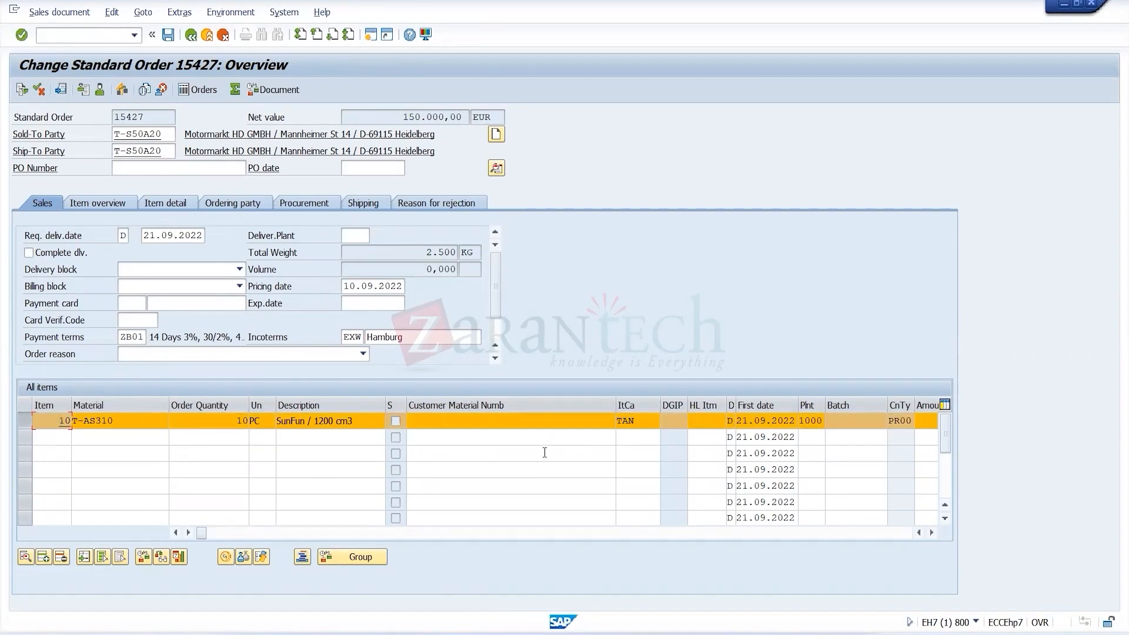
{"action": "left_click", "coordinate": [636, 422]}
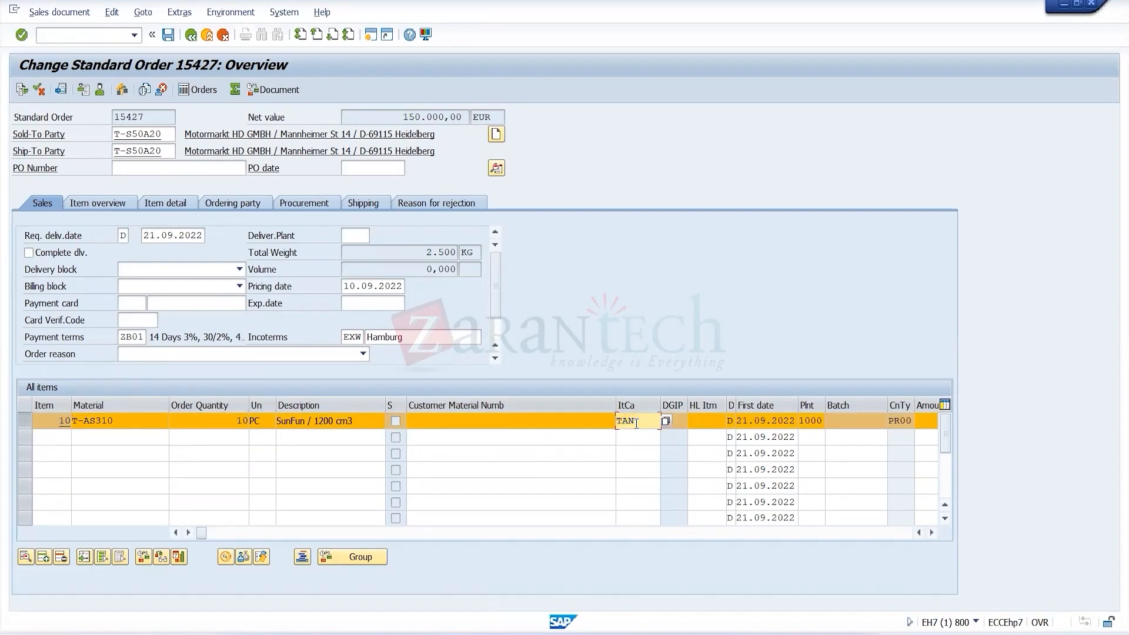
{"action": "left_click", "coordinate": [618, 455]}
{"action": "double_click", "coordinate": [538, 426]}
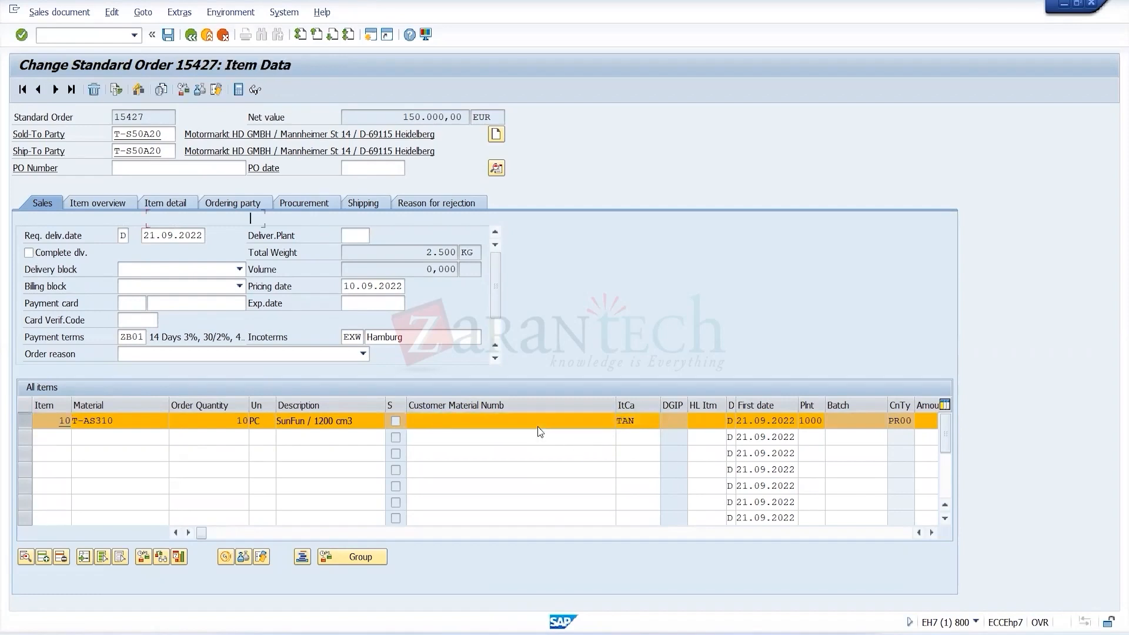
{"action": "left_click", "coordinate": [193, 37]}
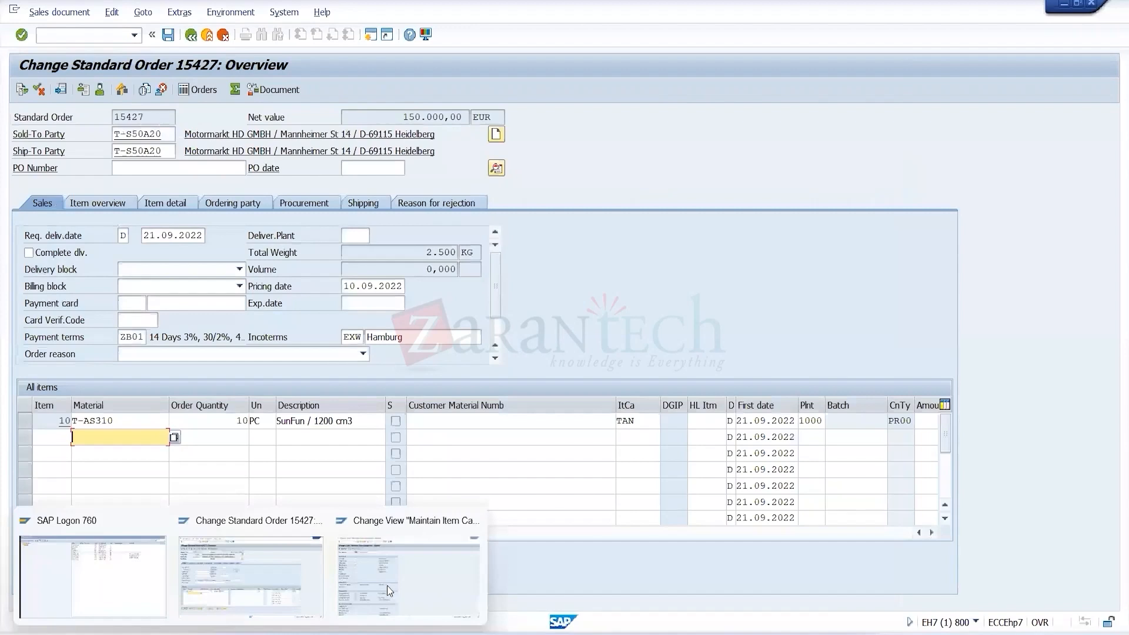
Switch back to the item category session and look through the setting groups of TAN.
{"action": "left_click", "coordinate": [387, 586]}
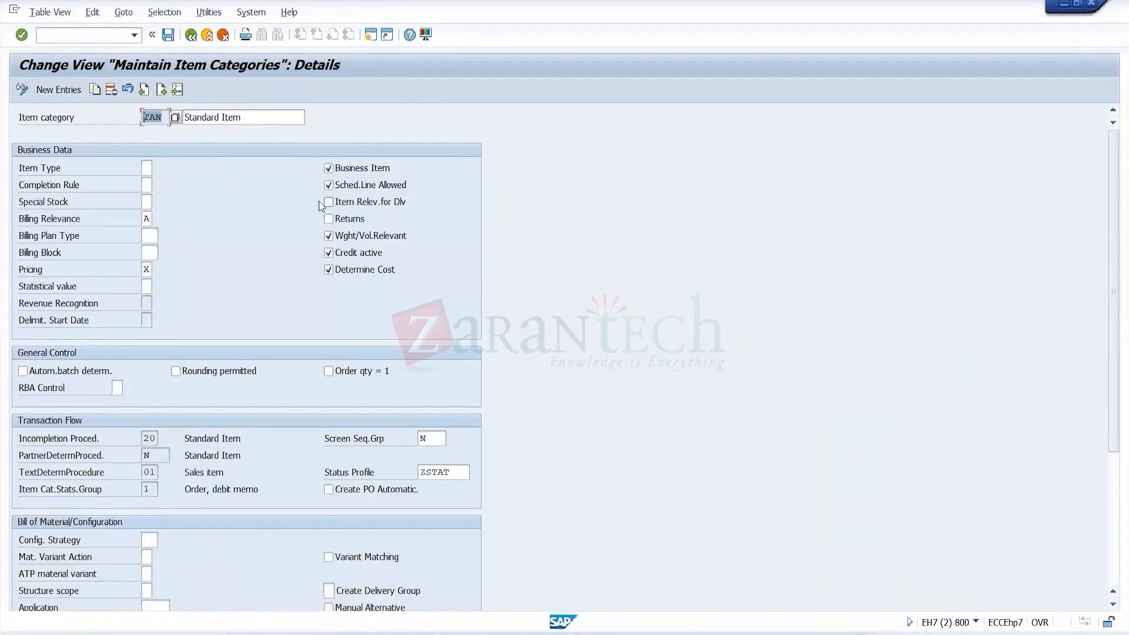
{"action": "scroll", "coordinate": [364, 273], "scroll_direction": "down", "scroll_amount": 1}
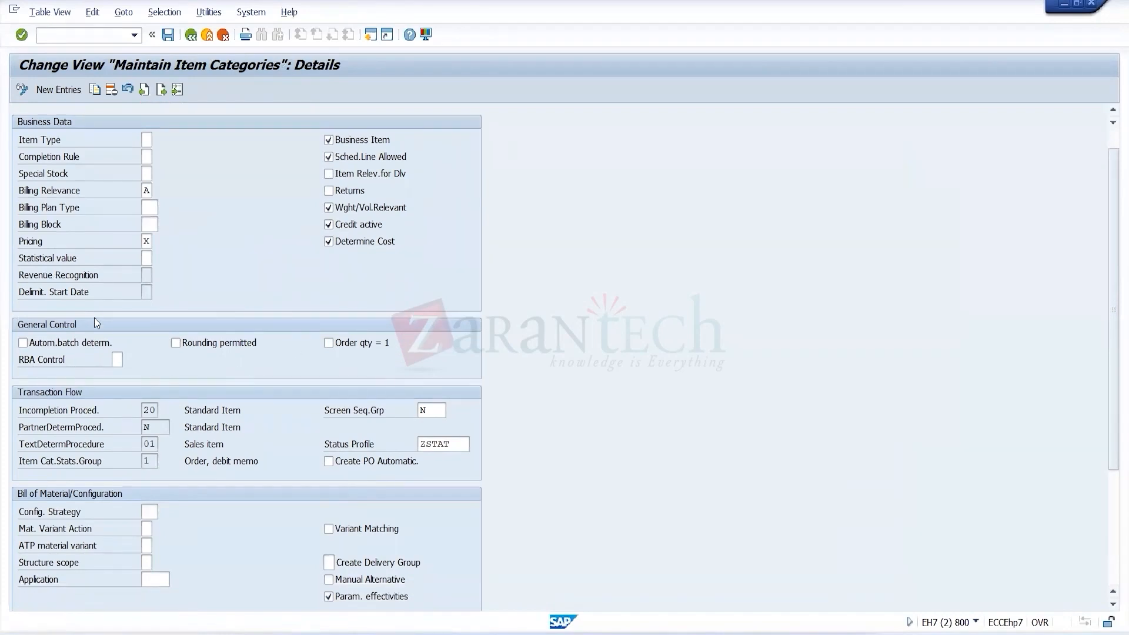
{"action": "scroll", "coordinate": [94, 318], "scroll_direction": "down", "scroll_amount": 3}
{"action": "scroll", "coordinate": [70, 365], "scroll_direction": "down", "scroll_amount": 5}
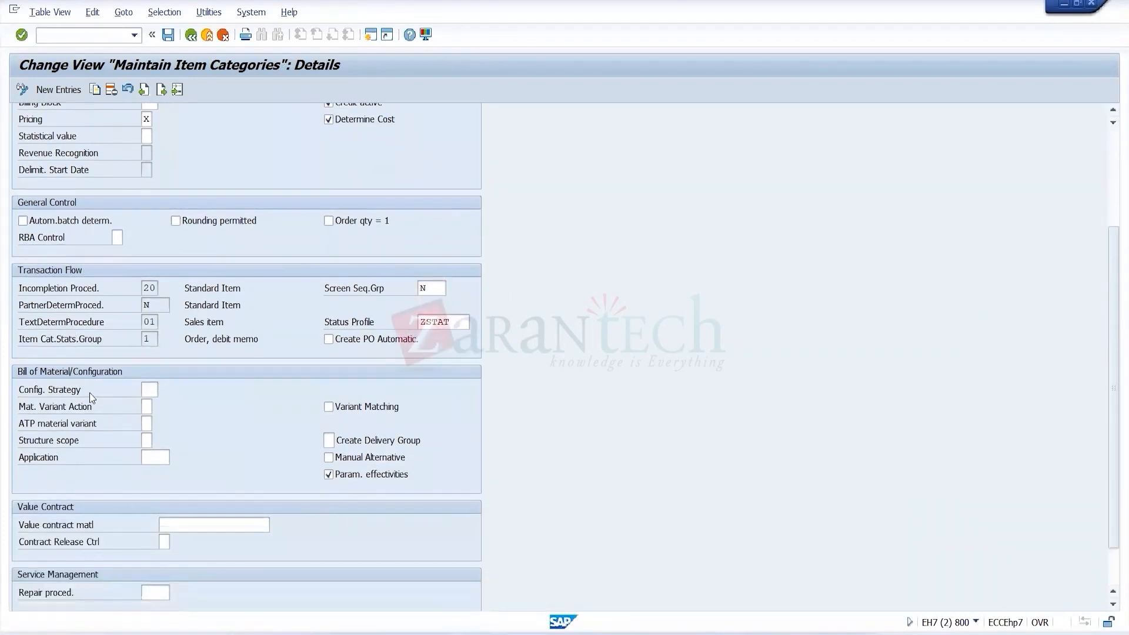
{"action": "scroll", "coordinate": [93, 386], "scroll_direction": "up", "scroll_amount": 3}
{"action": "scroll", "coordinate": [96, 387], "scroll_direction": "up", "scroll_amount": 5}
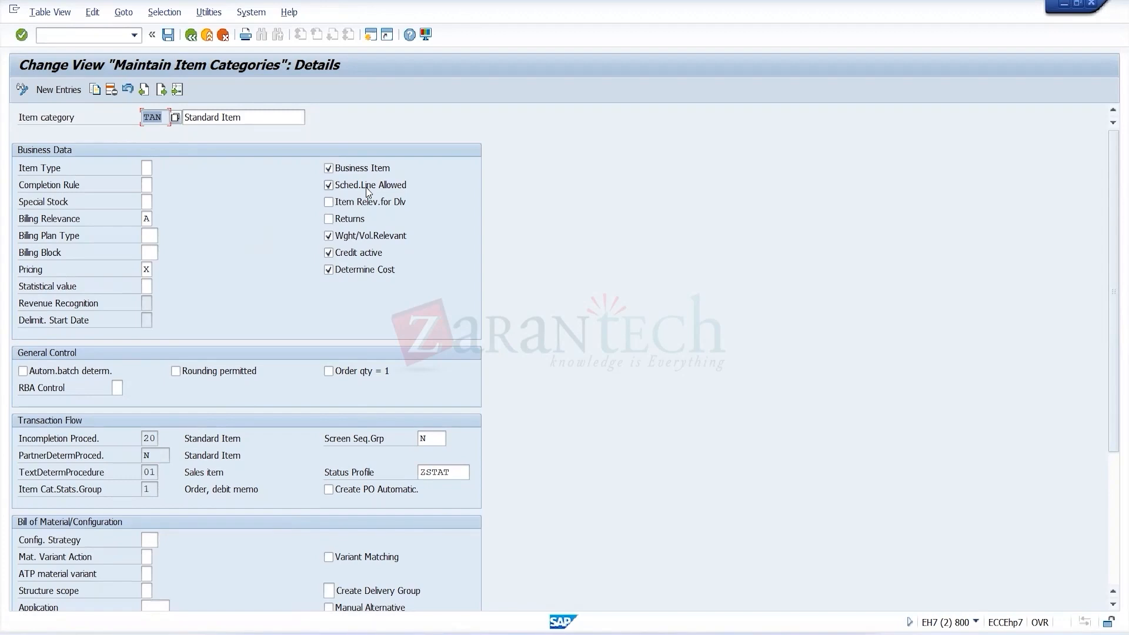
Examine TAN's schedule line, returns, delivery relevance and business item indicators without changing them.
{"action": "left_click", "coordinate": [329, 191]}
{"action": "scroll", "coordinate": [147, 234], "scroll_direction": "down", "scroll_amount": 1}
{"action": "scroll", "coordinate": [147, 235], "scroll_direction": "up", "scroll_amount": 1}
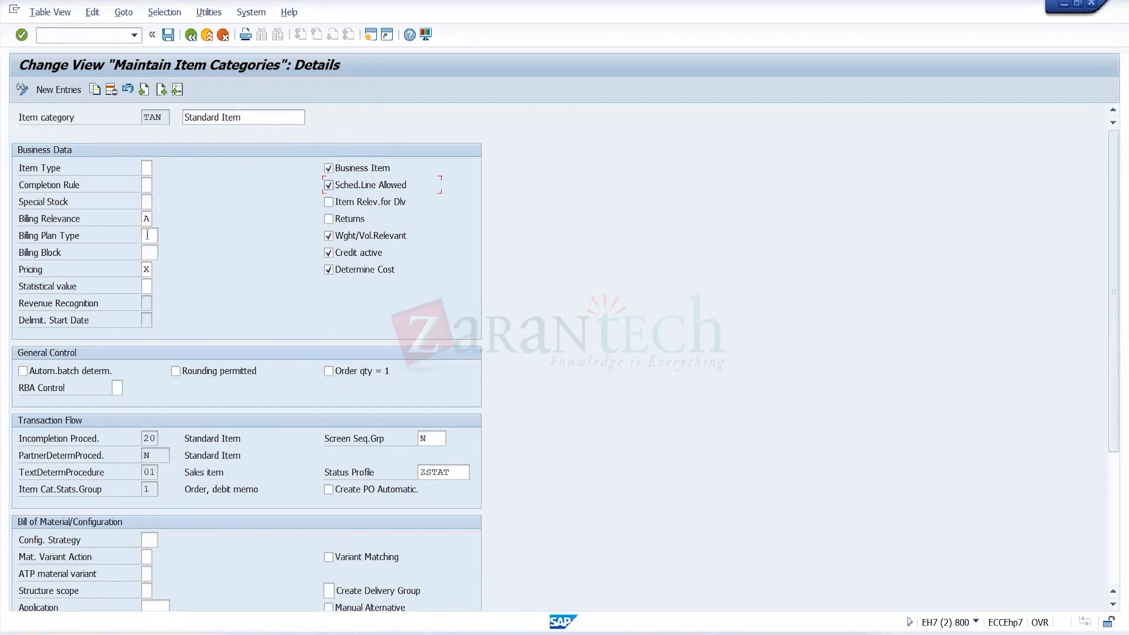
{"action": "left_click", "coordinate": [329, 219]}
{"action": "left_click", "coordinate": [329, 202]}
{"action": "left_click", "coordinate": [347, 202]}
{"action": "left_click", "coordinate": [329, 219]}
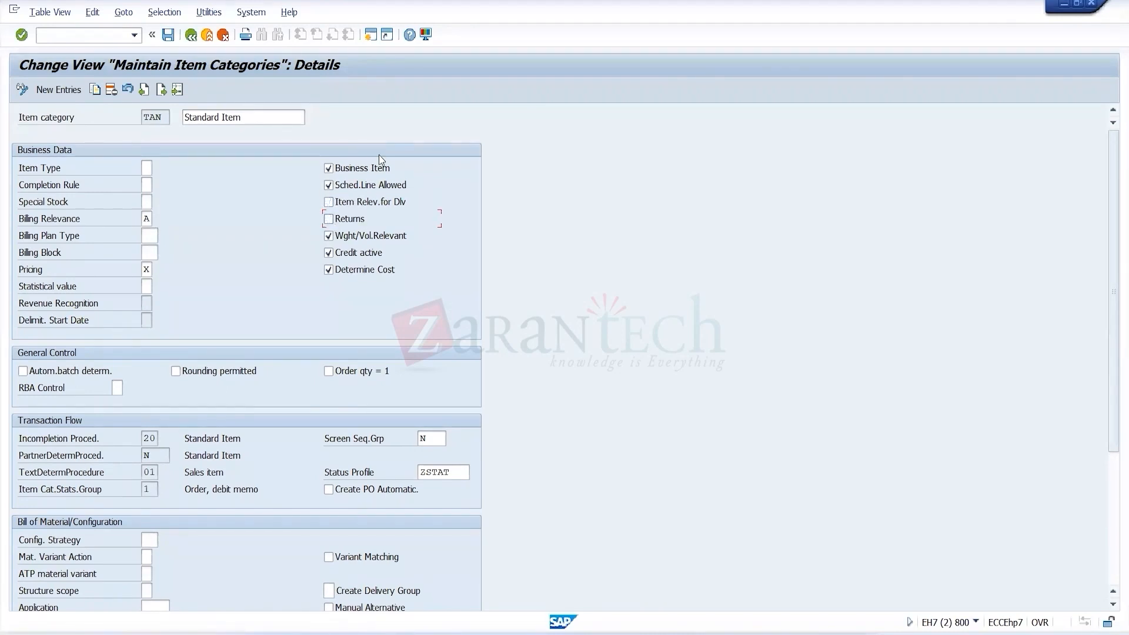
{"action": "left_click", "coordinate": [329, 169]}
{"action": "left_click_drag", "start_coordinate": [166, 118], "coordinate": [148, 117]}
Return to the item category overview, position the list at AFN and open the inquiry item's details.
{"action": "left_click", "coordinate": [191, 35]}
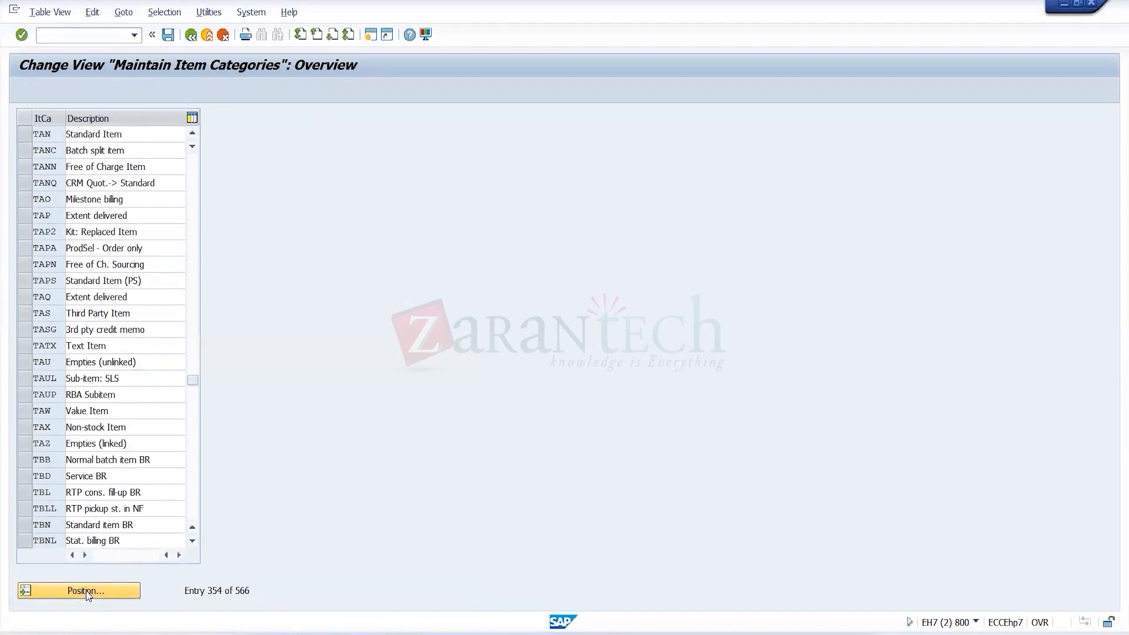
{"action": "left_click", "coordinate": [86, 590]}
{"action": "type", "text": "AFN"}
{"action": "left_click", "coordinate": [229, 255]}
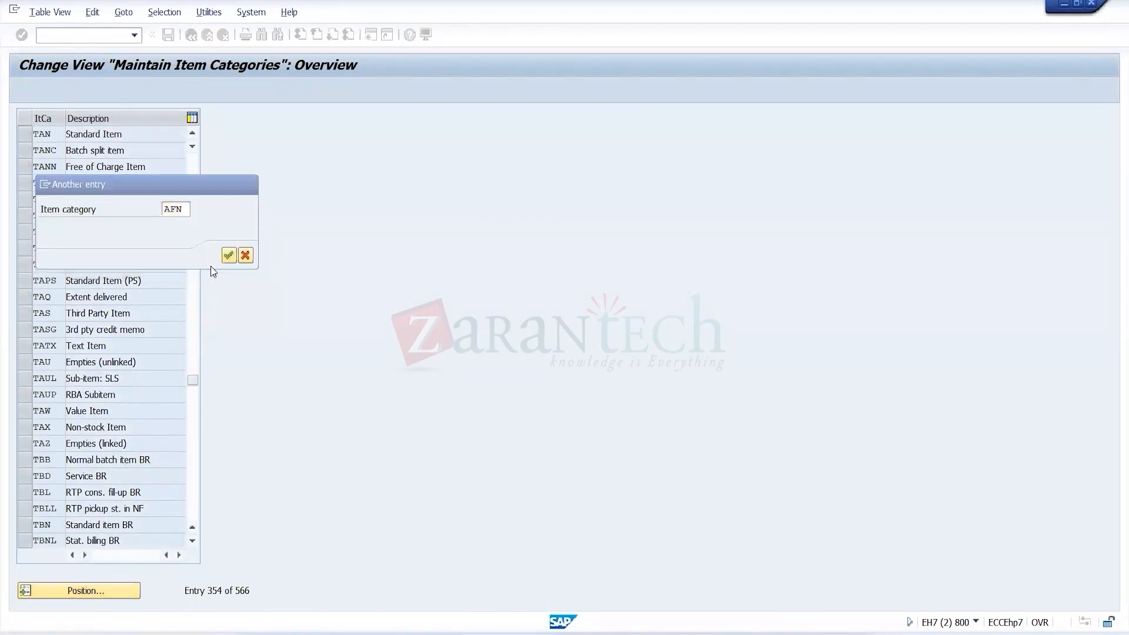
{"action": "double_click", "coordinate": [114, 136]}
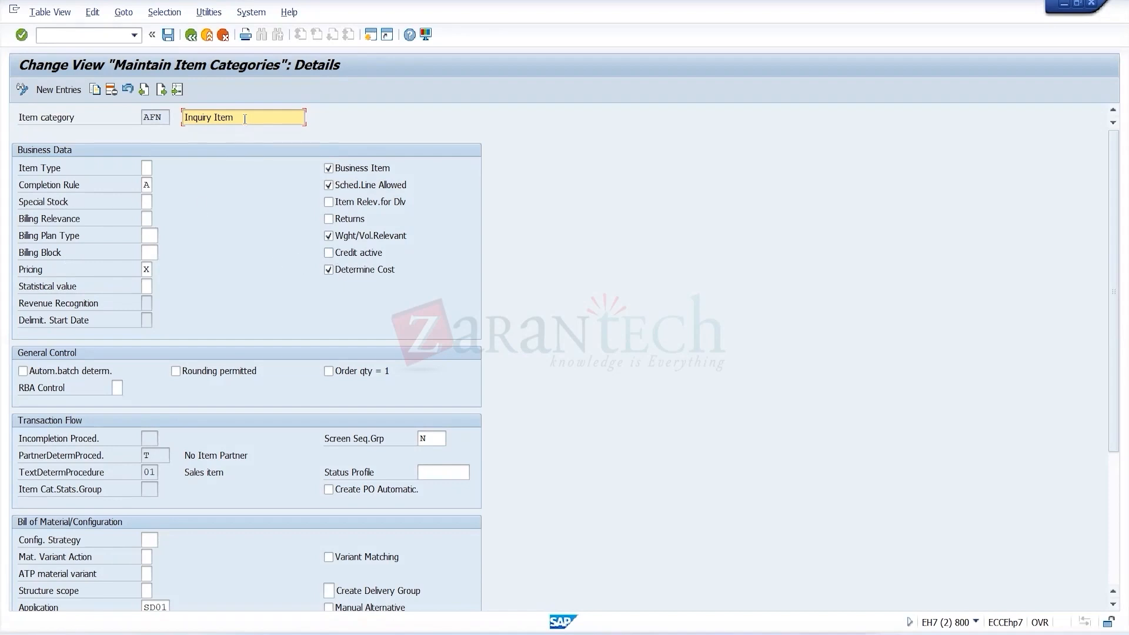
Examine AFN's credit active indicator and the available pricing options, closing the options list without changing the value.
{"action": "left_click", "coordinate": [328, 253]}
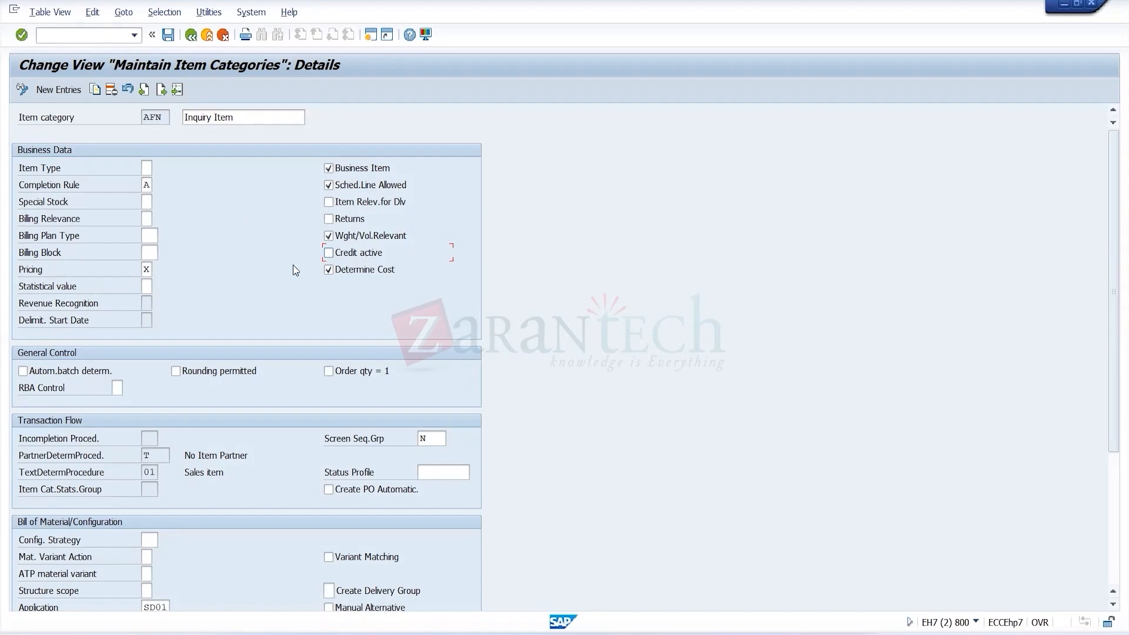
{"action": "scroll", "coordinate": [130, 270], "scroll_direction": "down", "scroll_amount": 1}
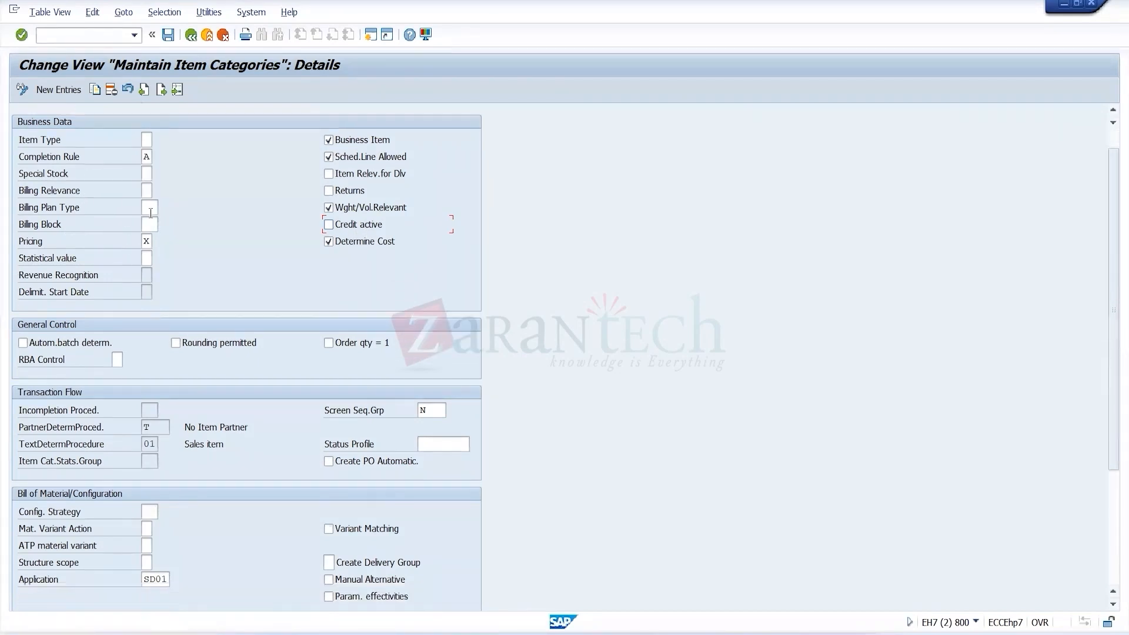
{"action": "left_click", "coordinate": [147, 243]}
{"action": "left_click", "coordinate": [158, 241]}
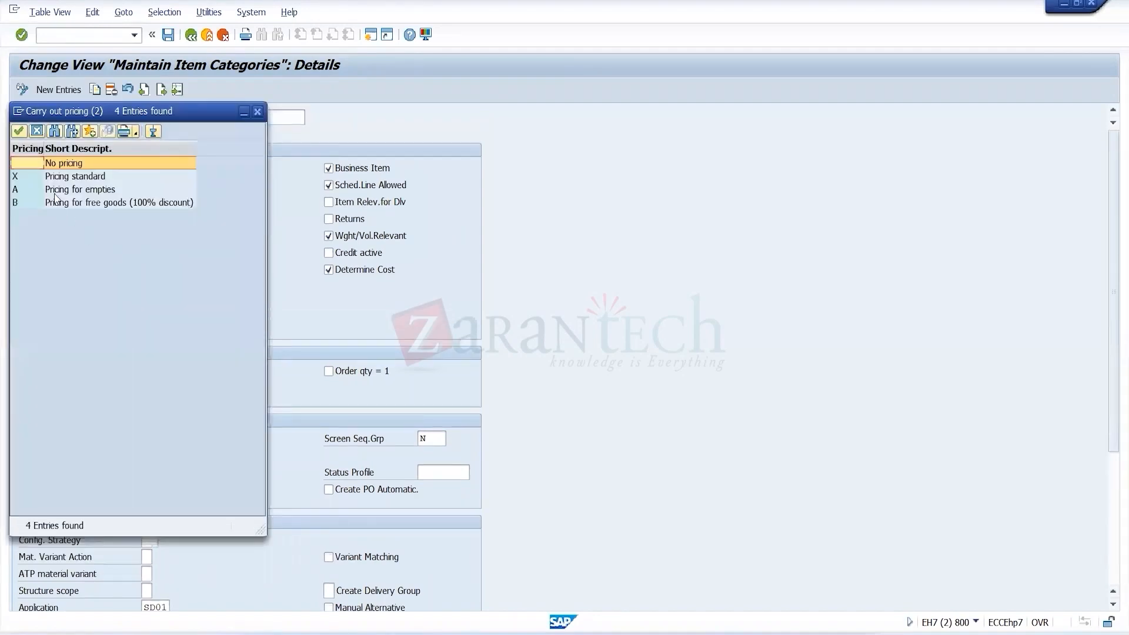
{"action": "left_click", "coordinate": [110, 180]}
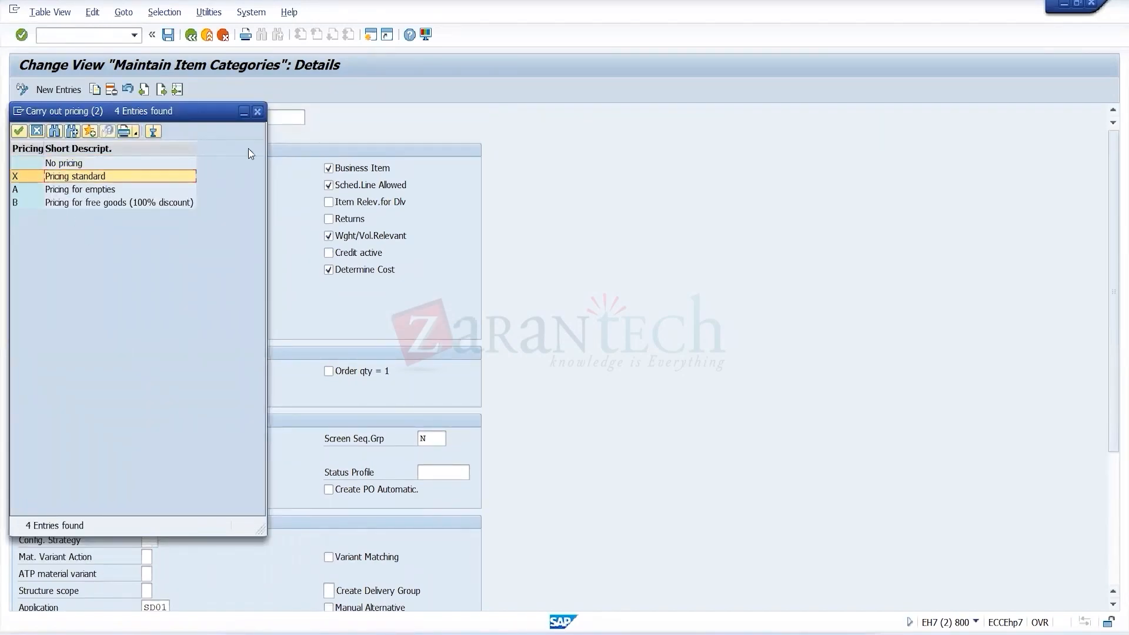
{"action": "left_click", "coordinate": [257, 112]}
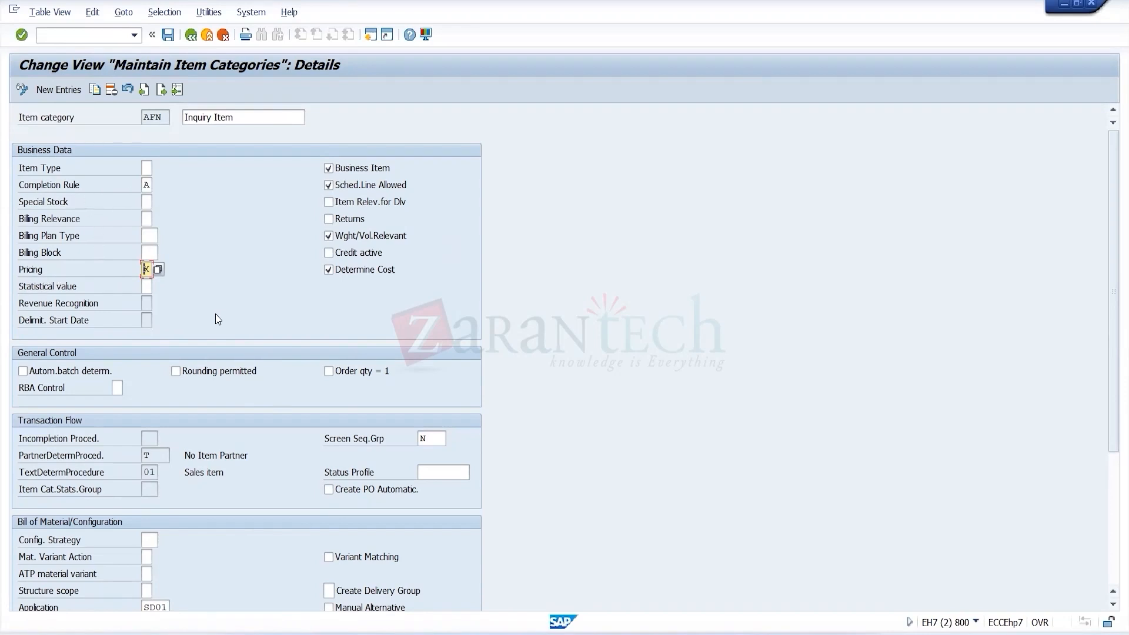
Look over AFN's business data, general control, transaction flow and bill of material settings.
{"action": "scroll", "coordinate": [213, 312], "scroll_direction": "down", "scroll_amount": 1}
{"action": "scroll", "coordinate": [210, 310], "scroll_direction": "down", "scroll_amount": 2}
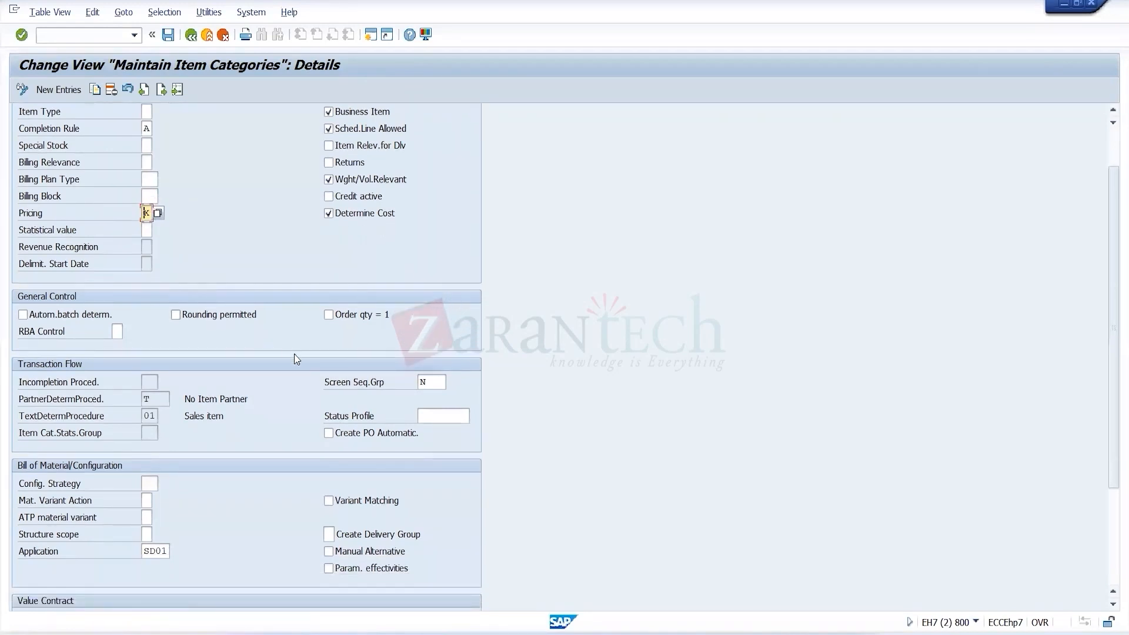
{"action": "scroll", "coordinate": [270, 330], "scroll_direction": "up", "scroll_amount": 3}
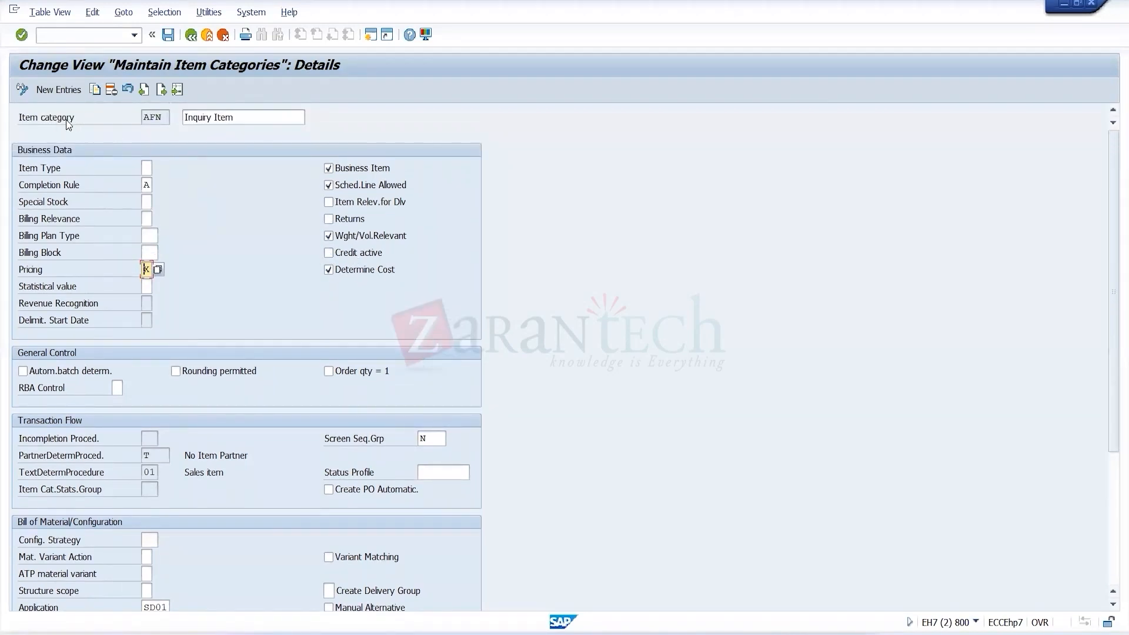
{"action": "left_click_drag", "start_coordinate": [158, 117], "coordinate": [122, 118]}
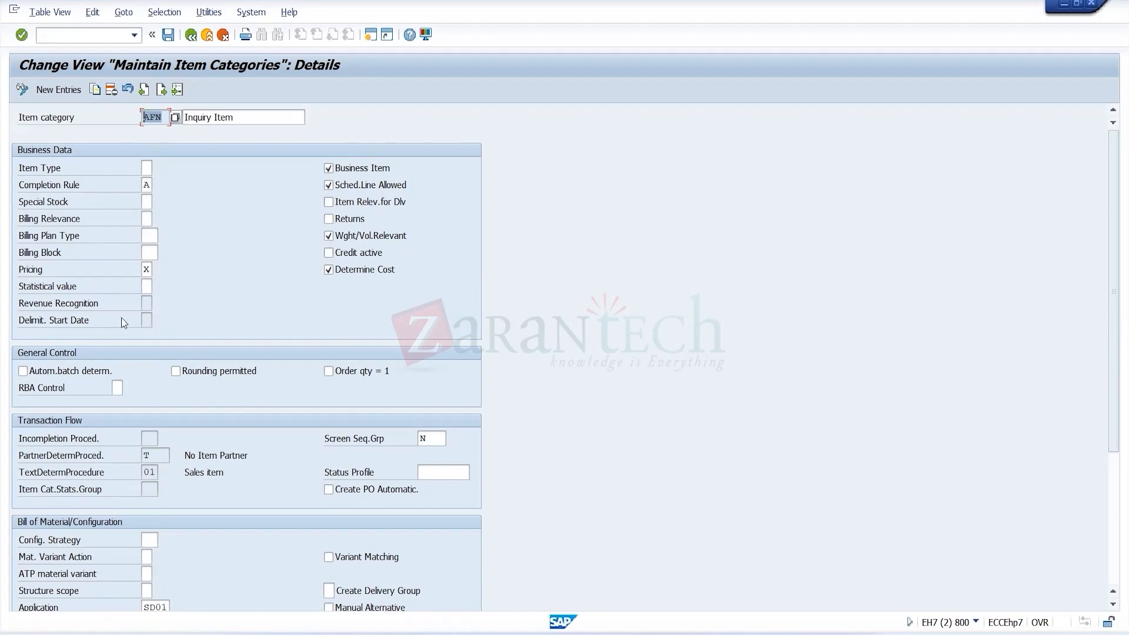
{"action": "scroll", "coordinate": [177, 439], "scroll_direction": "down", "scroll_amount": 3}
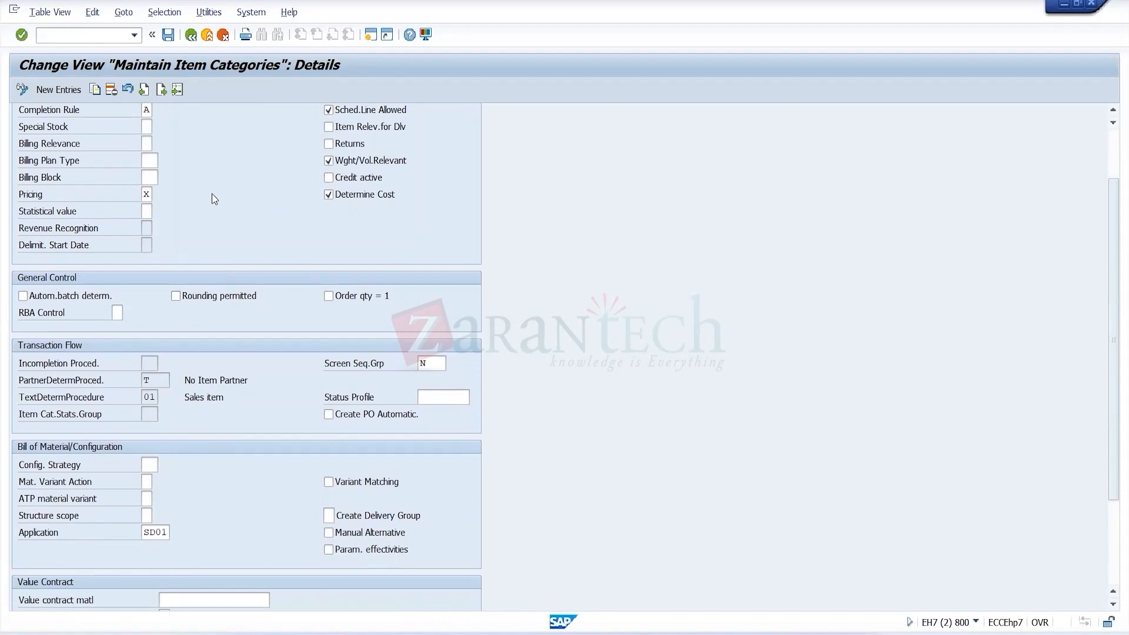
{"action": "scroll", "coordinate": [212, 193], "scroll_direction": "up", "scroll_amount": 3}
{"action": "scroll", "coordinate": [238, 401], "scroll_direction": "down", "scroll_amount": 1}
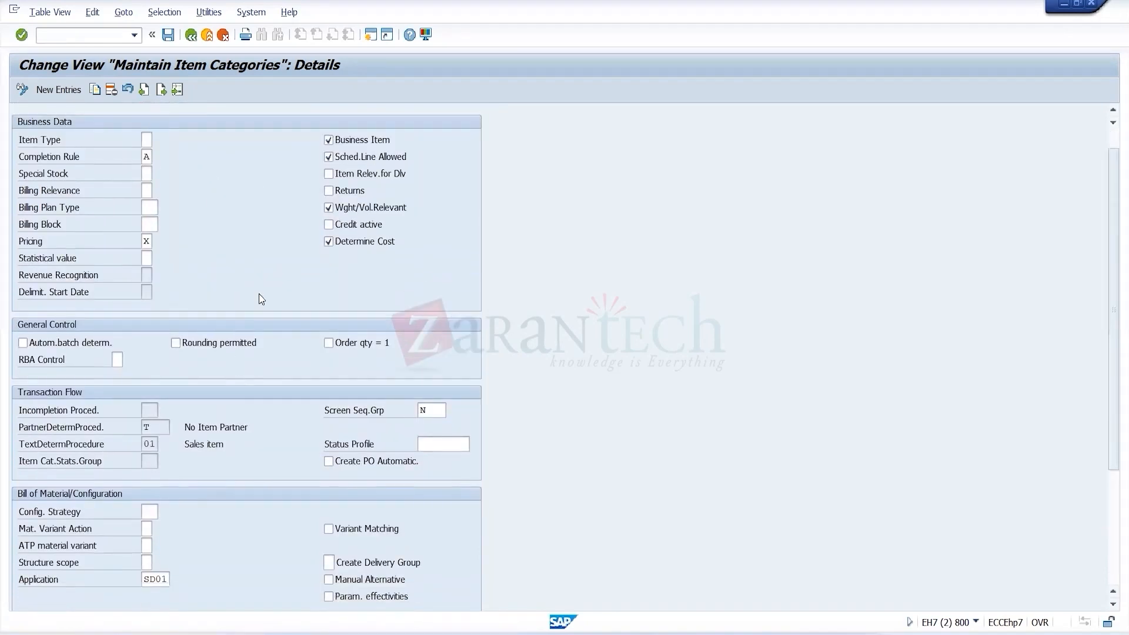
{"action": "scroll", "coordinate": [149, 453], "scroll_direction": "down", "scroll_amount": 5}
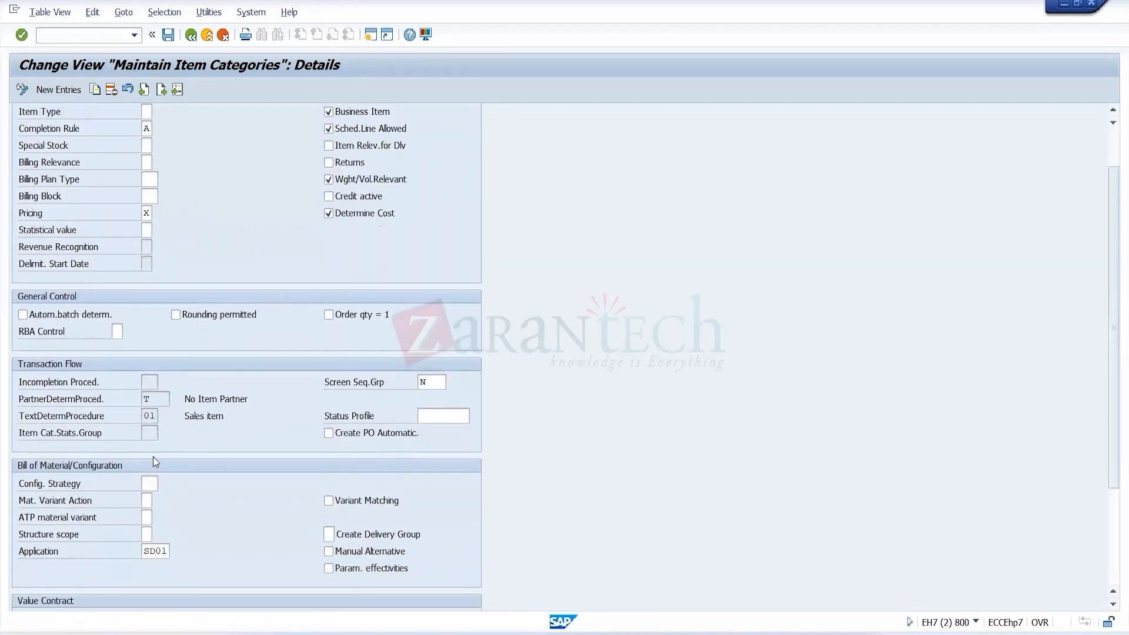
Tick and clear the Order qty = 1 indicator for inquiry item AFN, and look over its remaining settings.
{"action": "scroll", "coordinate": [149, 451], "scroll_direction": "down", "scroll_amount": 1}
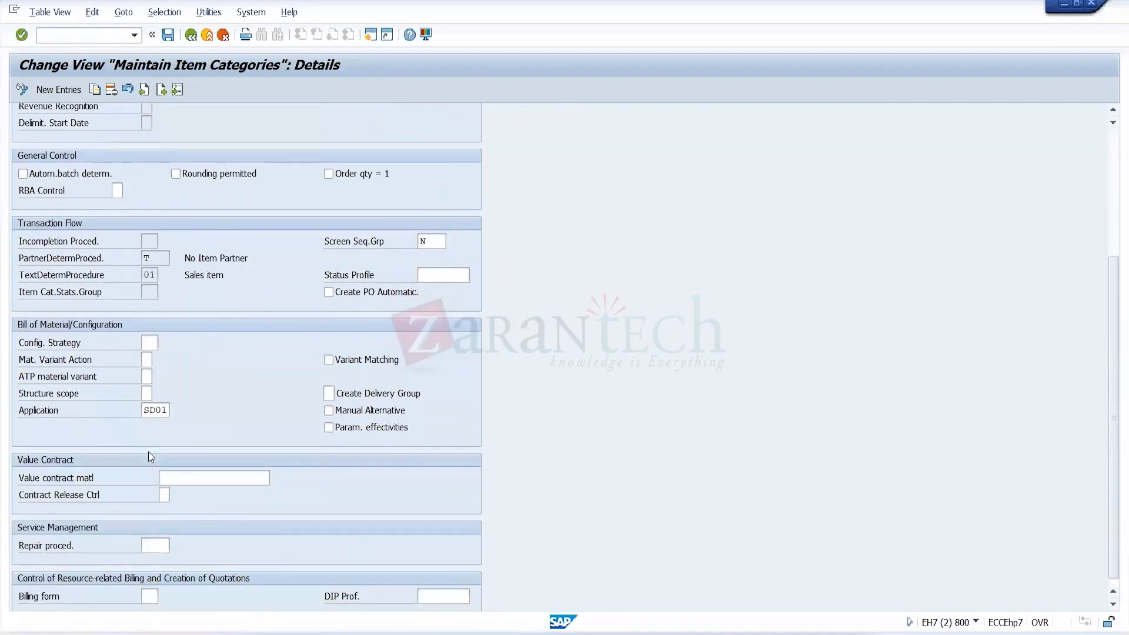
{"action": "left_click", "coordinate": [328, 174]}
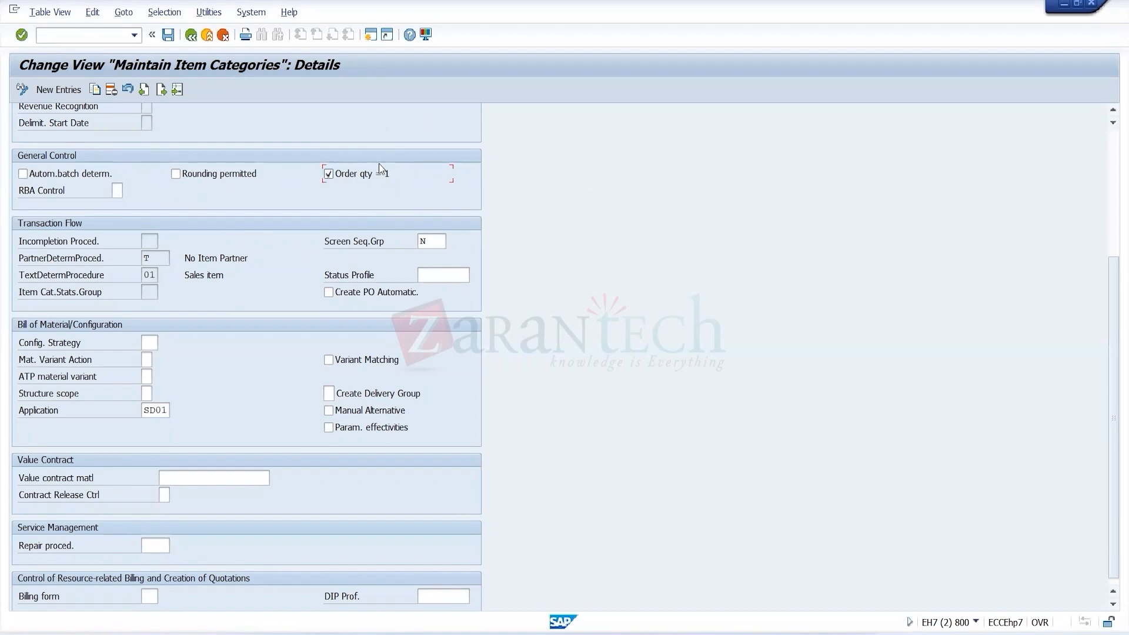
{"action": "left_click", "coordinate": [328, 173]}
{"action": "scroll", "coordinate": [337, 192], "scroll_direction": "down", "scroll_amount": 1}
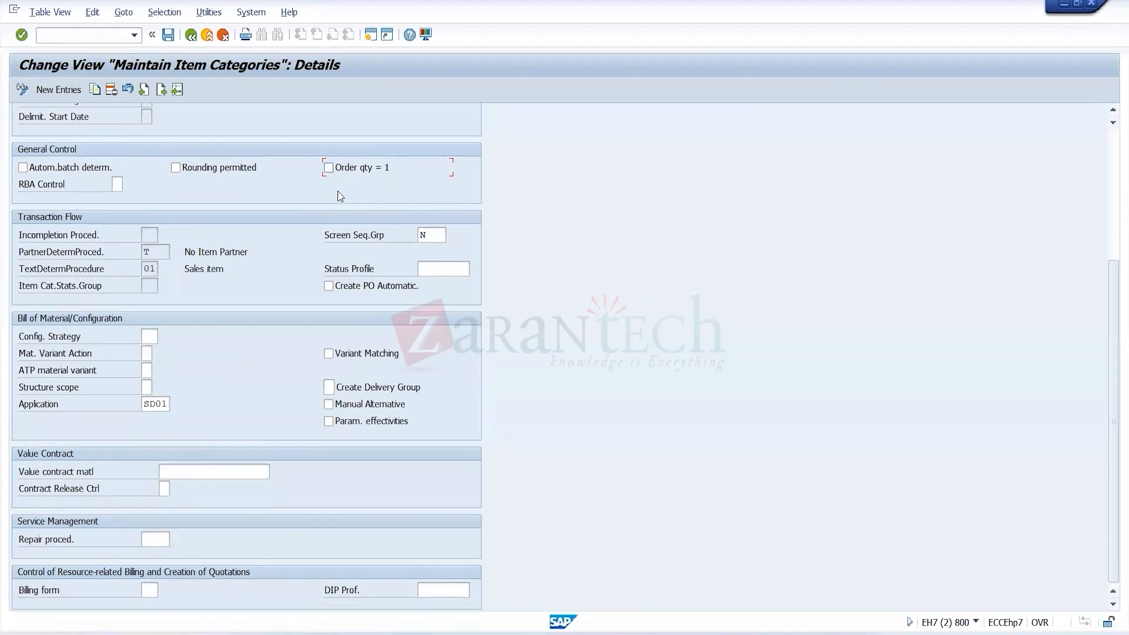
{"action": "scroll", "coordinate": [337, 194], "scroll_direction": "up", "scroll_amount": 5}
{"action": "scroll", "coordinate": [339, 196], "scroll_direction": "up", "scroll_amount": 2}
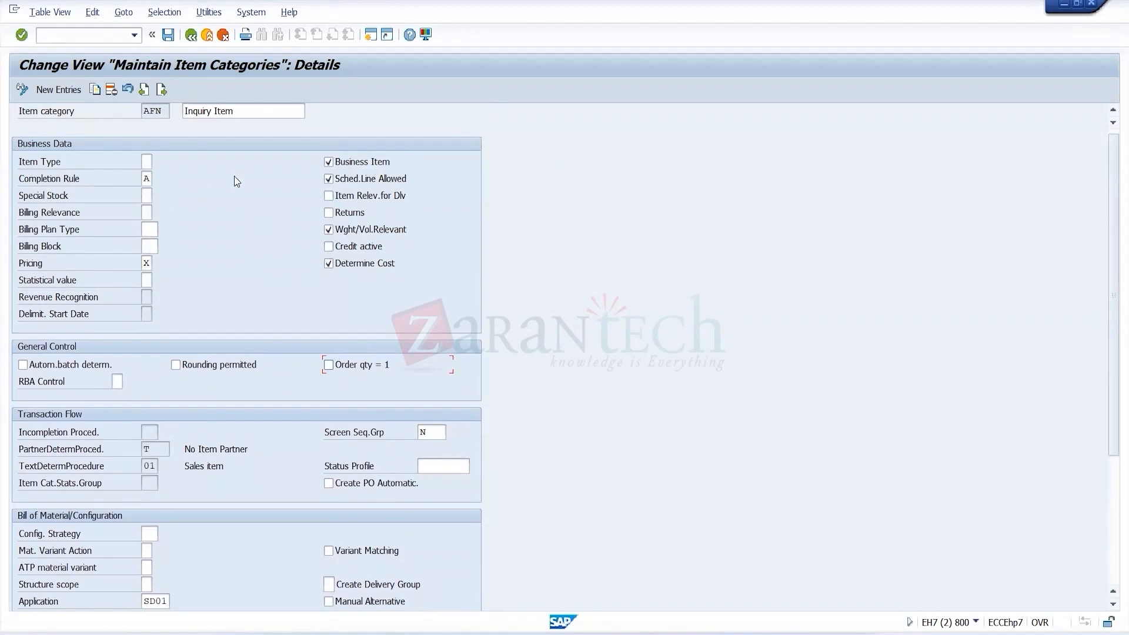
{"action": "scroll", "coordinate": [225, 175], "scroll_direction": "up", "scroll_amount": 1}
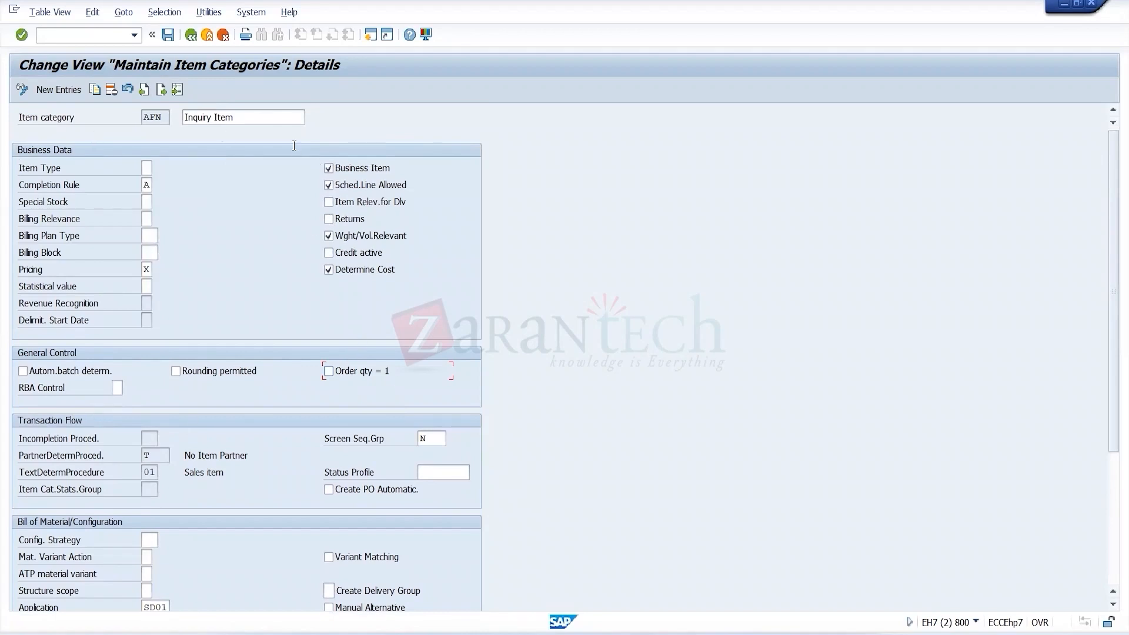
Try to start transaction SPRO from AFN's item category details.
{"action": "left_click", "coordinate": [87, 40]}
{"action": "type", "text": "VOV7"}
{"action": "double_click", "coordinate": [40, 35]}
{"action": "left_click", "coordinate": [249, 199]}
{"action": "double_click", "coordinate": [85, 35]}
{"action": "type", "text": "SPRO"}
{"action": "key", "text": "BackSpace"}
{"action": "key", "text": "BackSpace"}
{"action": "key", "text": "BackSpace"}
{"action": "key", "text": "BackSpace"}
{"action": "type", "text": "VOV7"}
{"action": "key", "text": "BackSpace"}
{"action": "key", "text": "BackSpace"}
{"action": "key", "text": "BackSpace"}
{"action": "type", "text": "SPRO"}
{"action": "key", "text": "Return"}
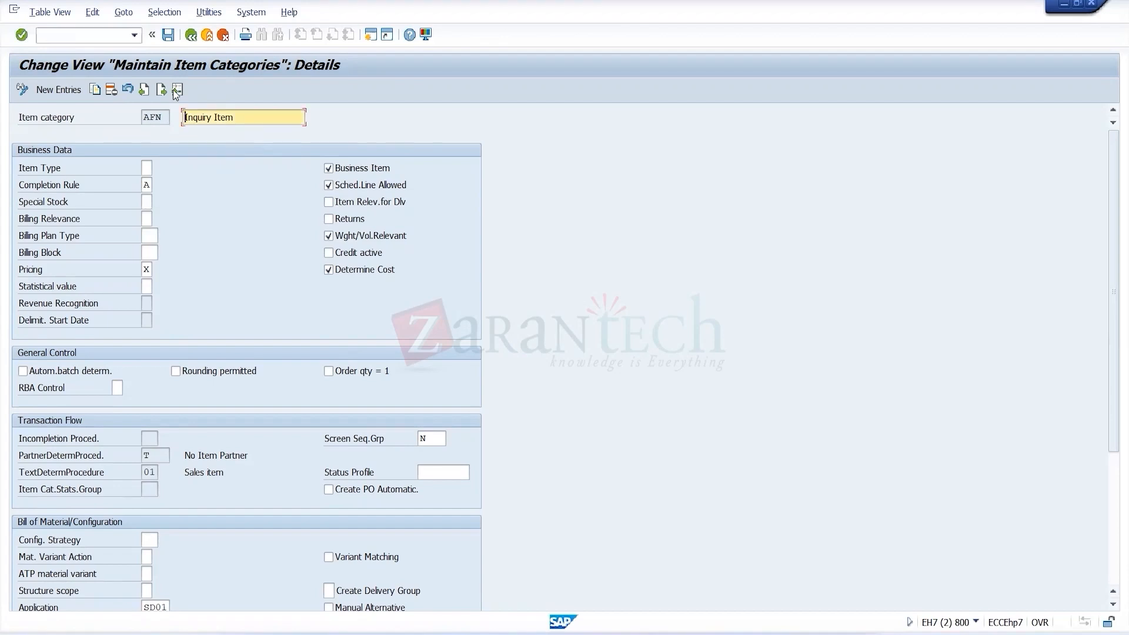
Return to the item category overview and try to start transaction SPRO from there.
{"action": "left_click", "coordinate": [191, 35]}
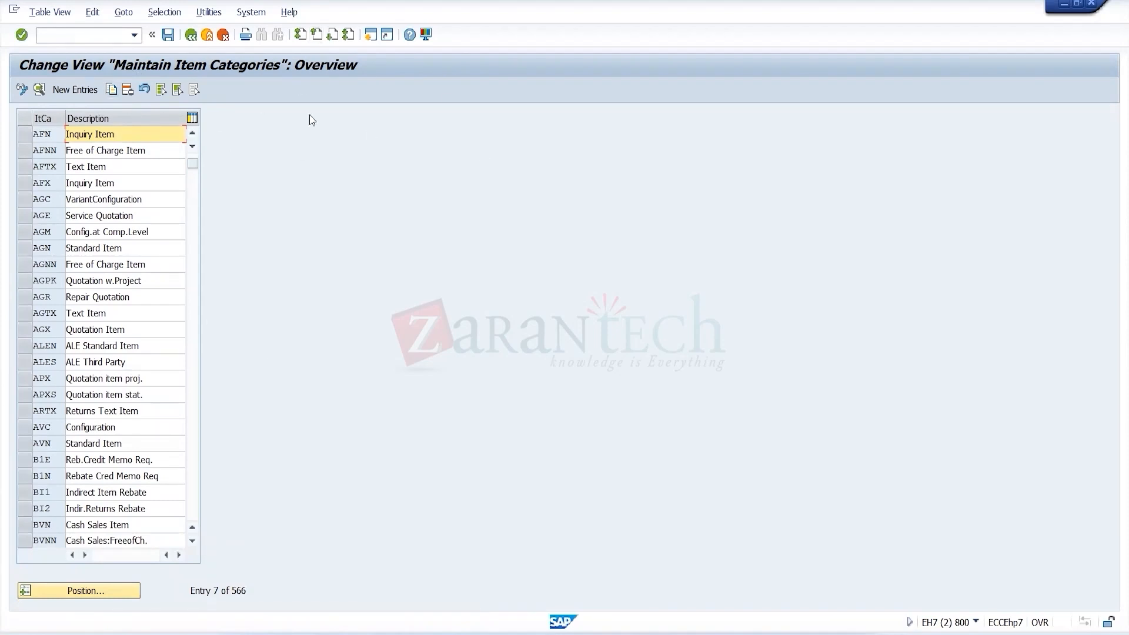
{"action": "left_click", "coordinate": [80, 35]}
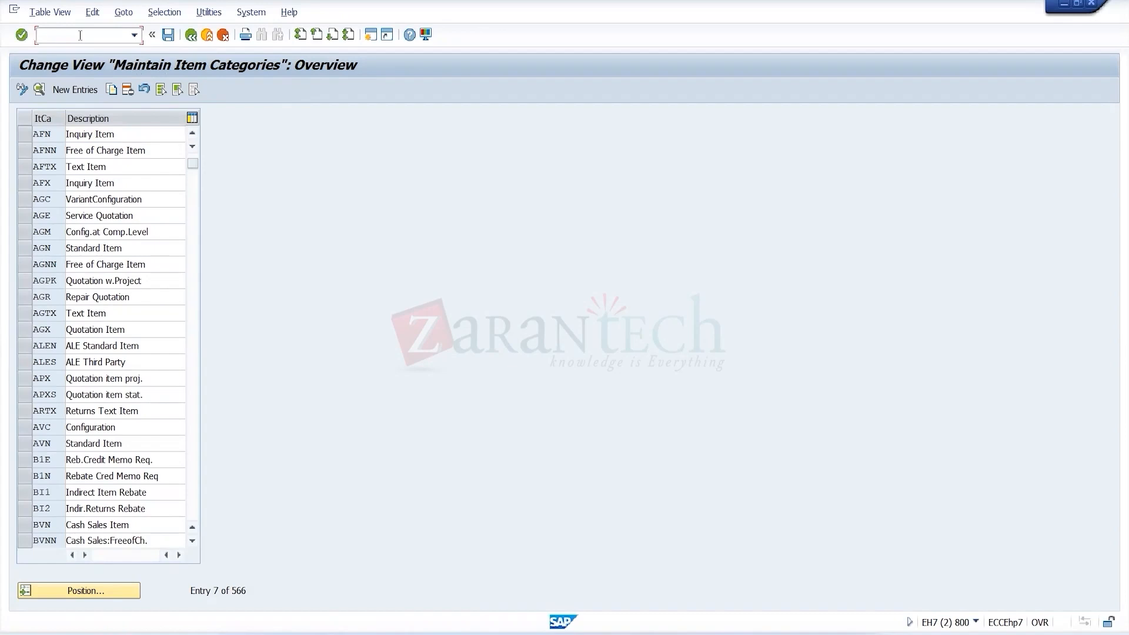
{"action": "type", "text": "SPRO"}
{"action": "key", "text": "Return"}
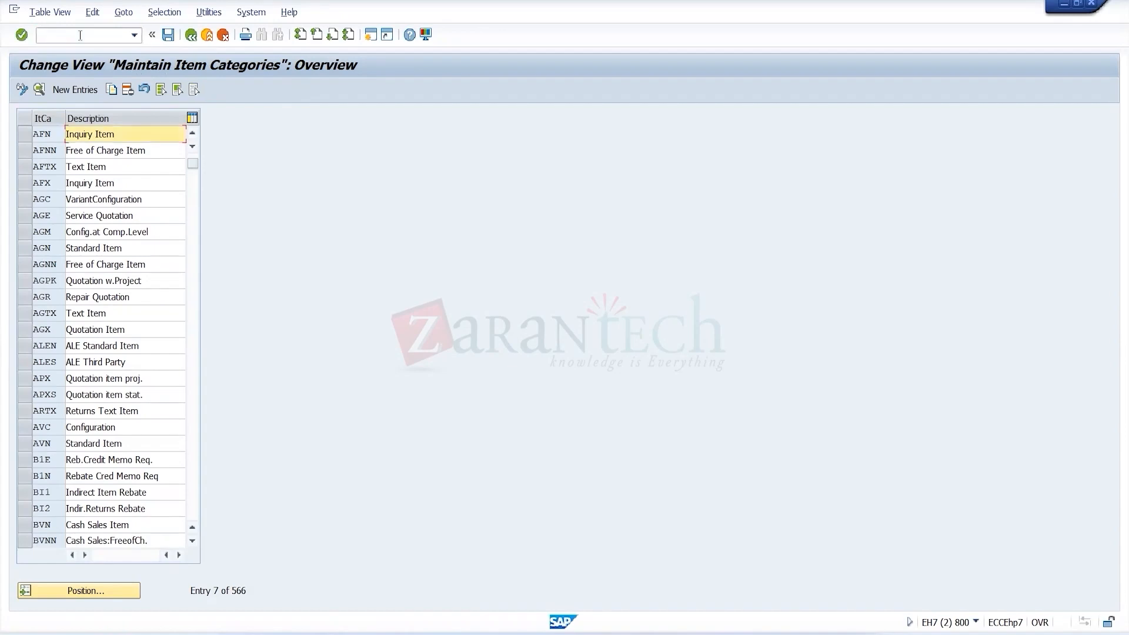
Leave item category maintenance for the SAP Easy Access screen and start transaction SPRO.
{"action": "left_click", "coordinate": [63, 37]}
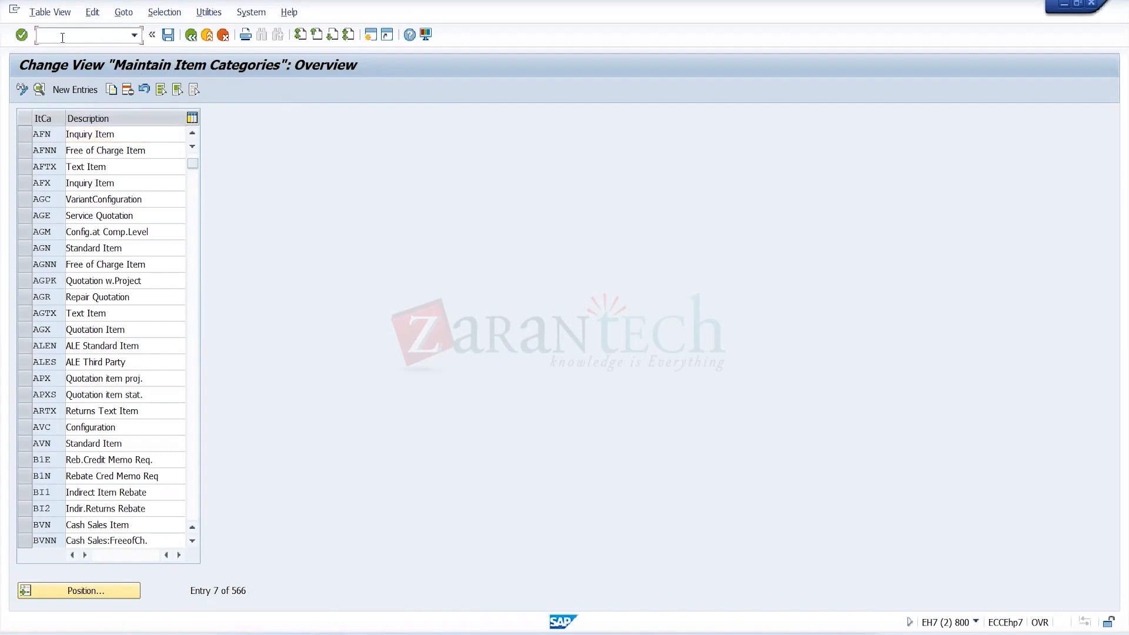
{"action": "type", "text": "/N"}
{"action": "type", "text": "PRO"}
{"action": "key", "text": "Return"}
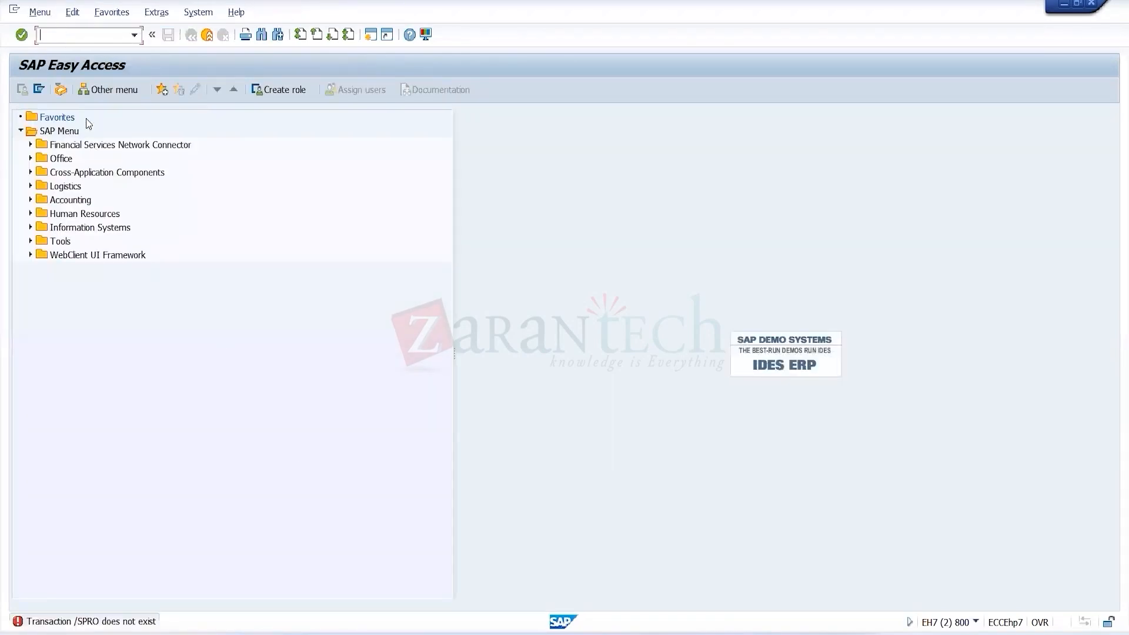
{"action": "type", "text": "/N"}
{"action": "double_click", "coordinate": [45, 34]}
{"action": "key", "text": "BackSpace"}
{"action": "type", "text": "SPRO"}
{"action": "key", "text": "Return"}
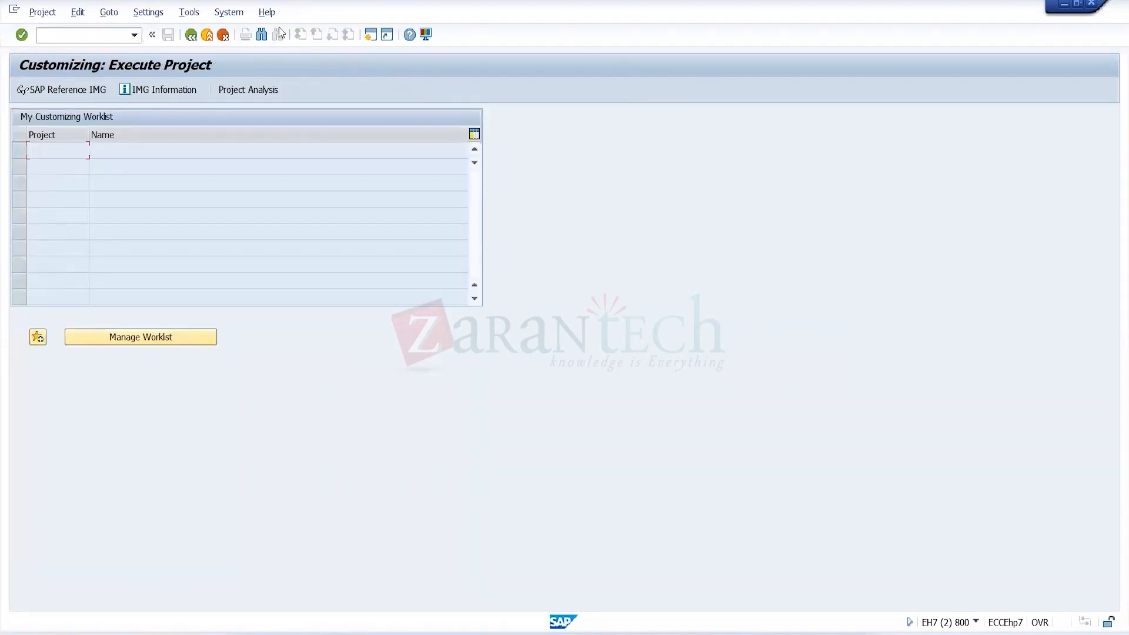
Display the SAP Reference IMG and expand Enterprise Structure down to the areas under Assignment.
{"action": "left_click", "coordinate": [49, 94]}
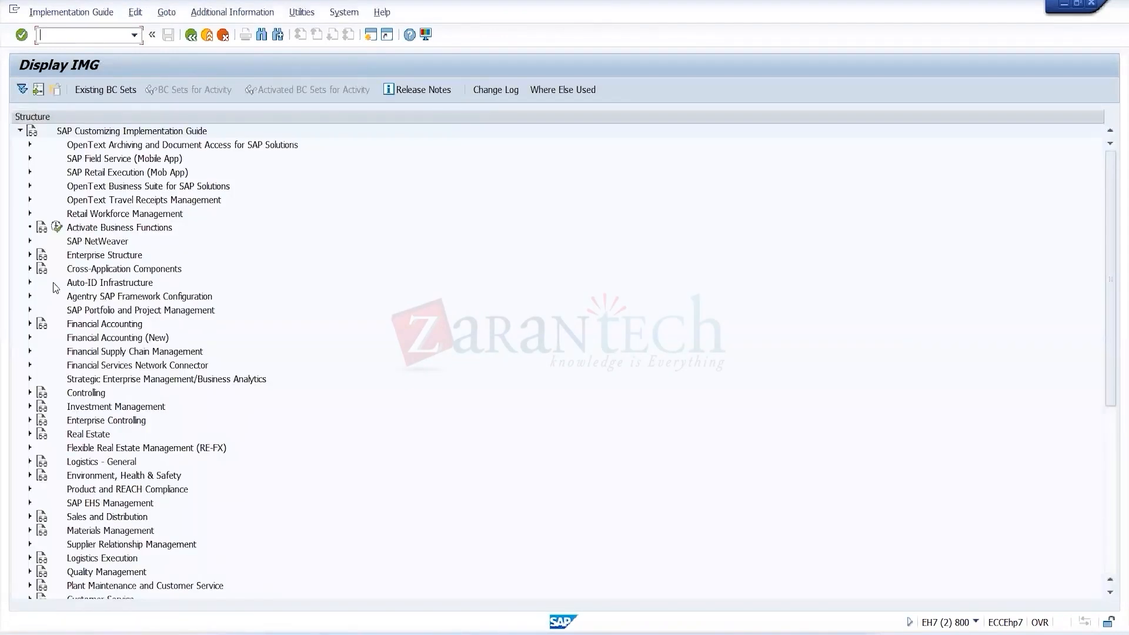
{"action": "left_click", "coordinate": [30, 256]}
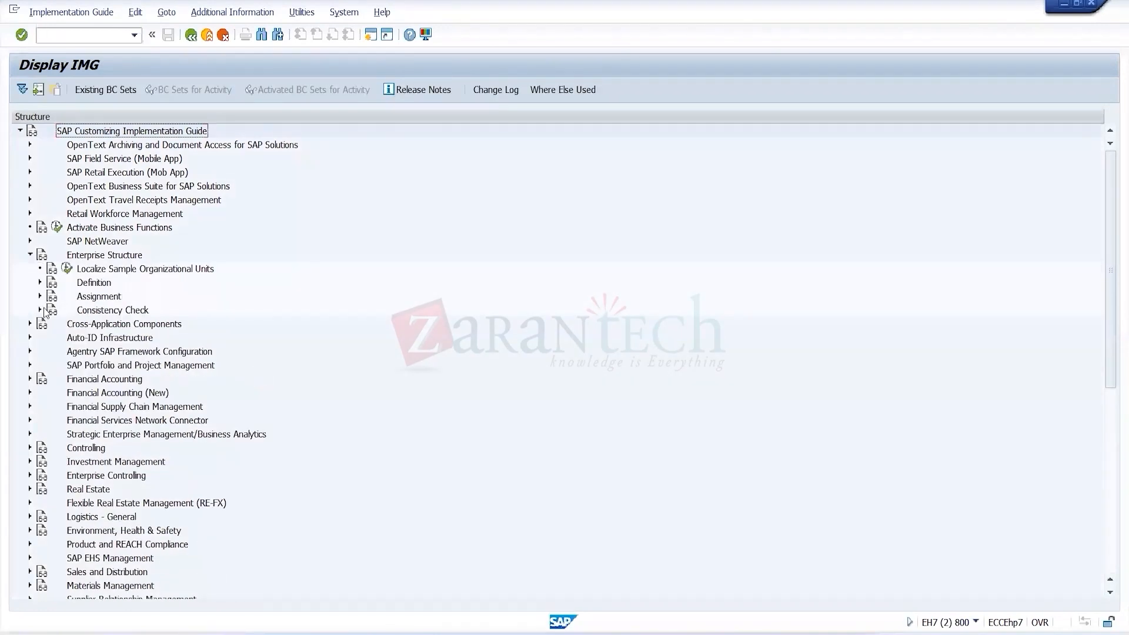
{"action": "left_click", "coordinate": [40, 297]}
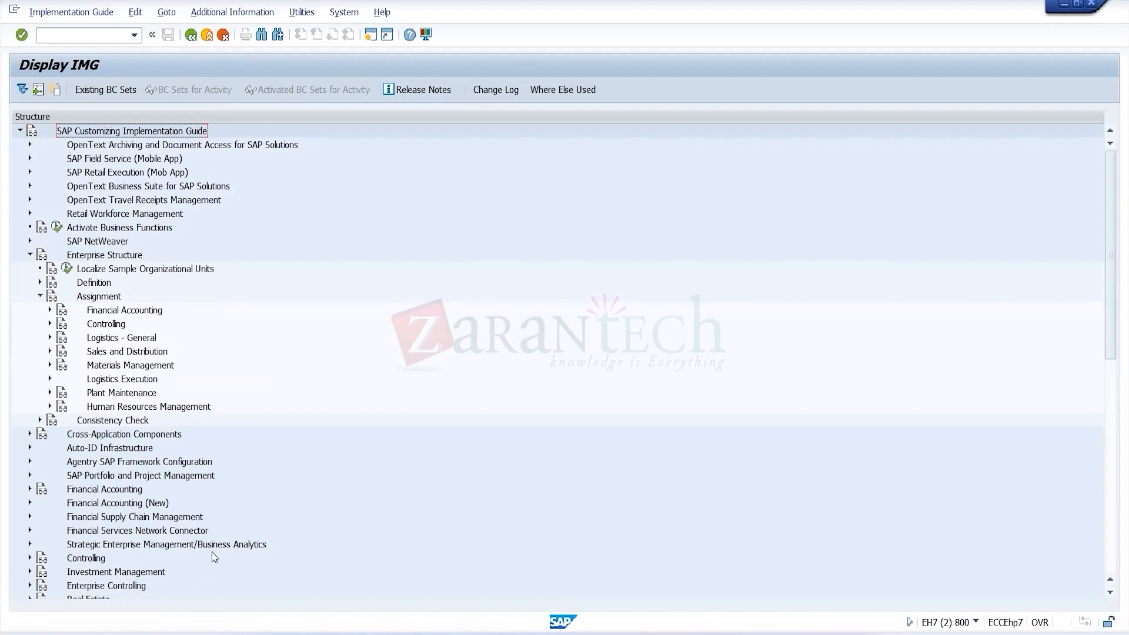
{"action": "scroll", "coordinate": [205, 504], "scroll_direction": "down", "scroll_amount": 5}
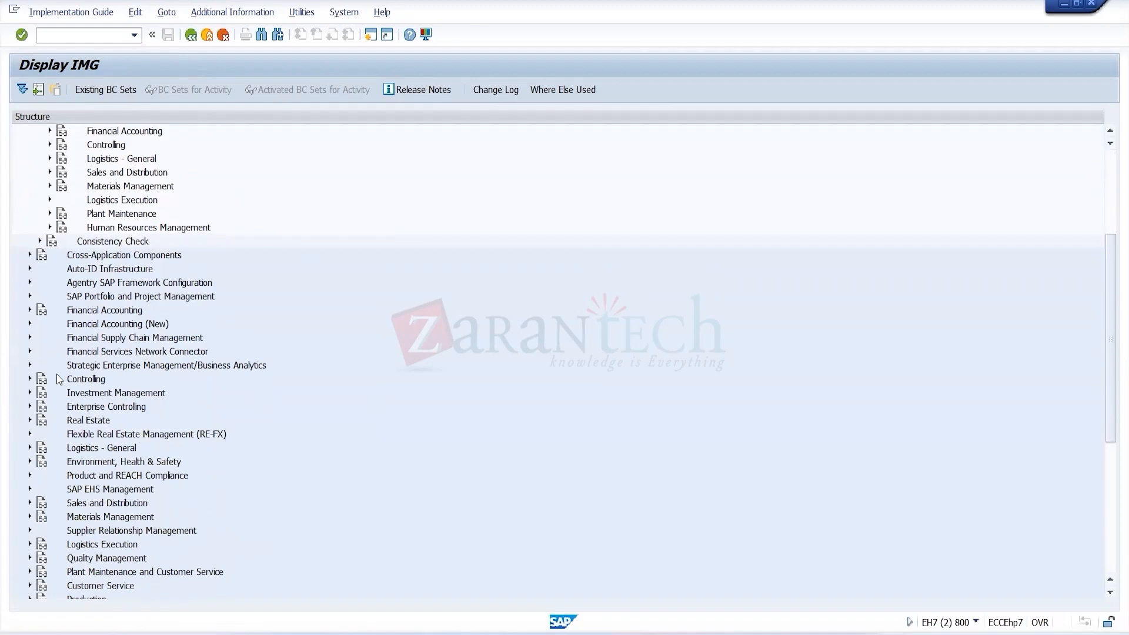
{"action": "scroll", "coordinate": [59, 369], "scroll_direction": "up", "scroll_amount": 5}
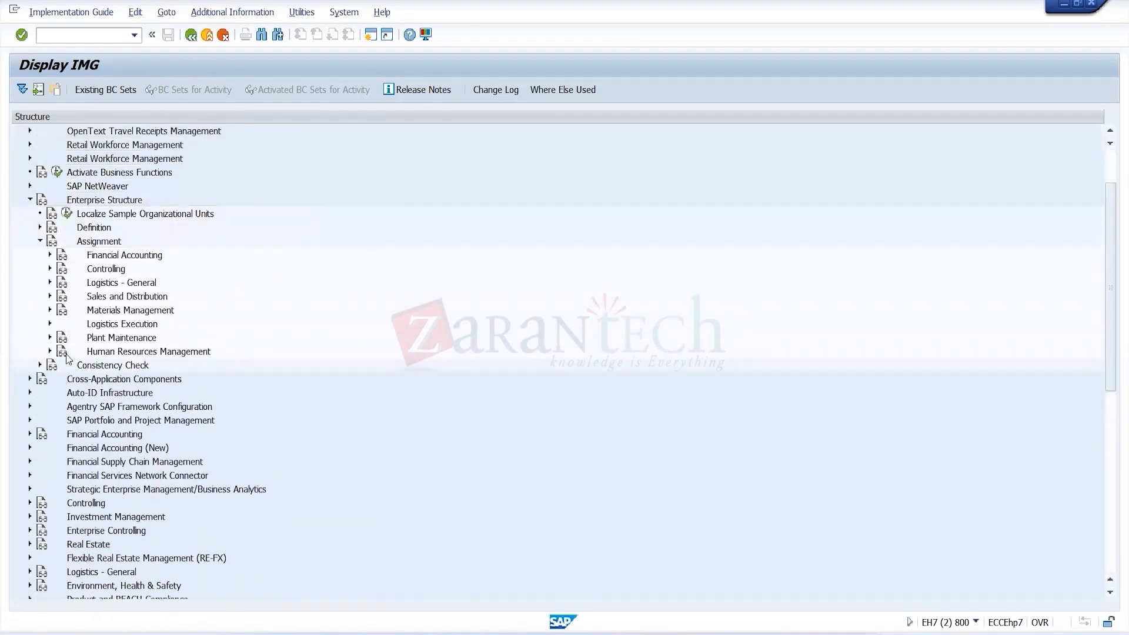